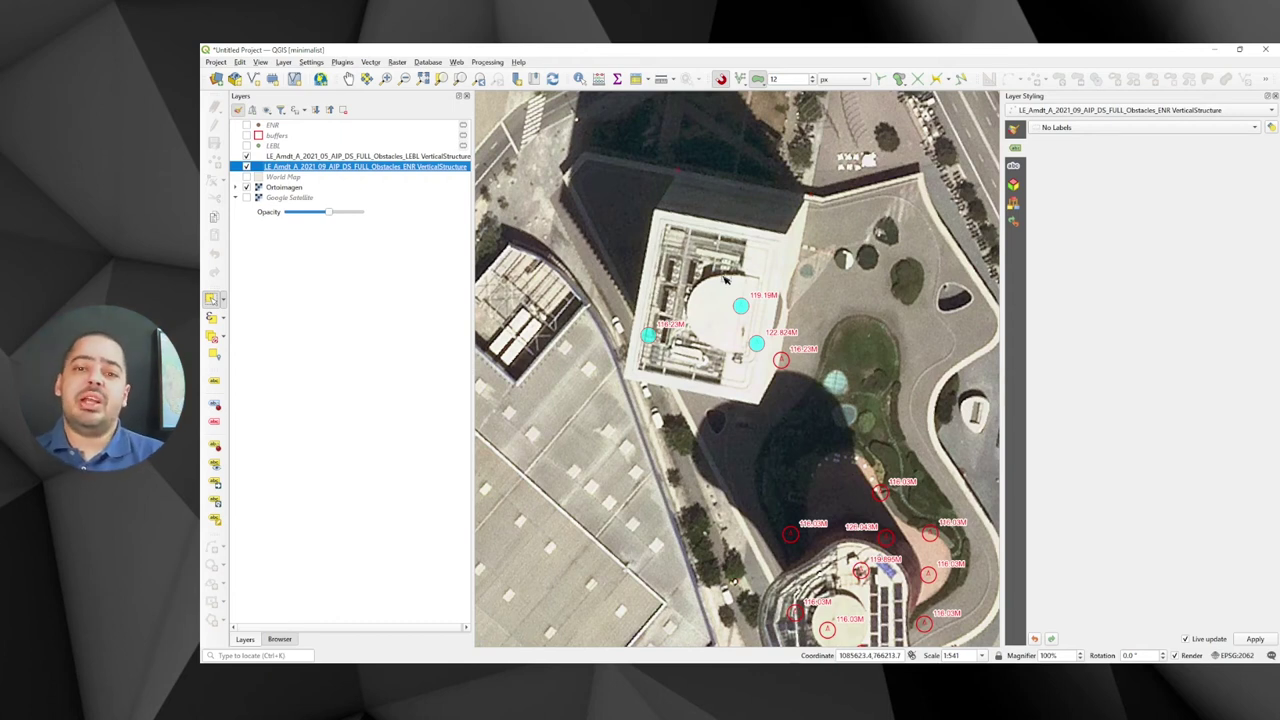
- Close the Layer Styling panel and review the six selected obstacles in the attribute table
click(1275, 95)
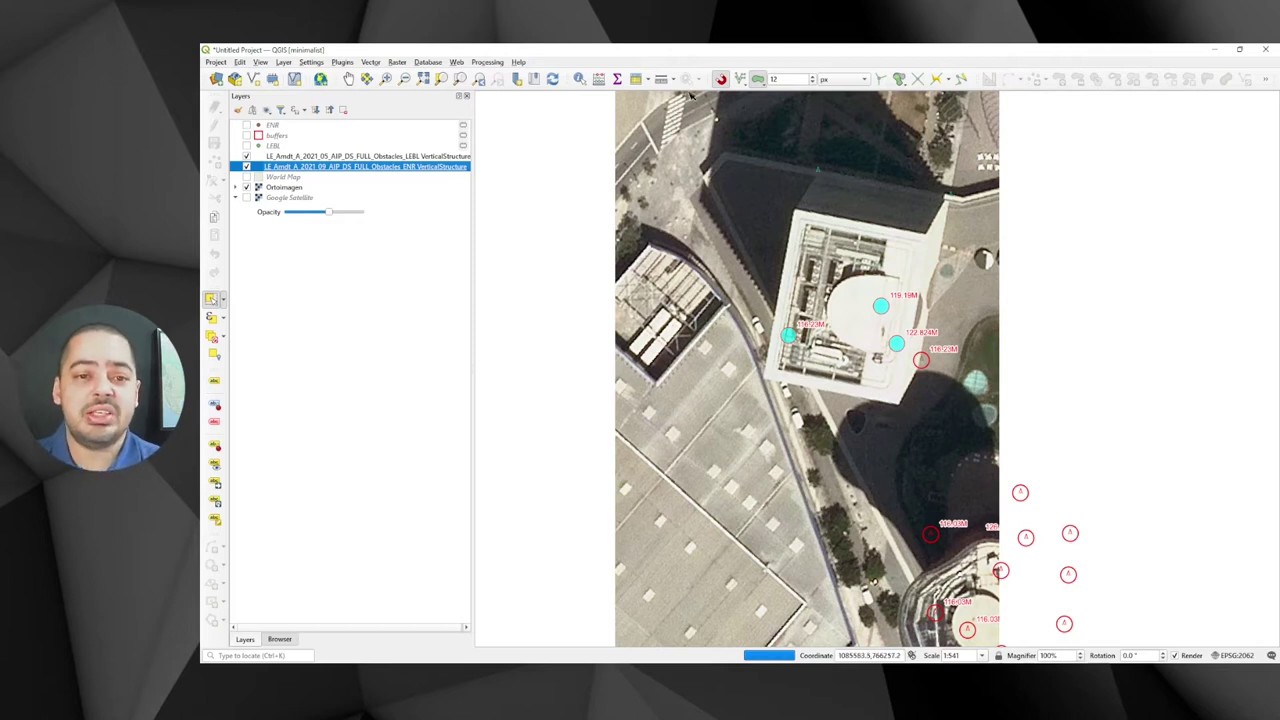
click(635, 79)
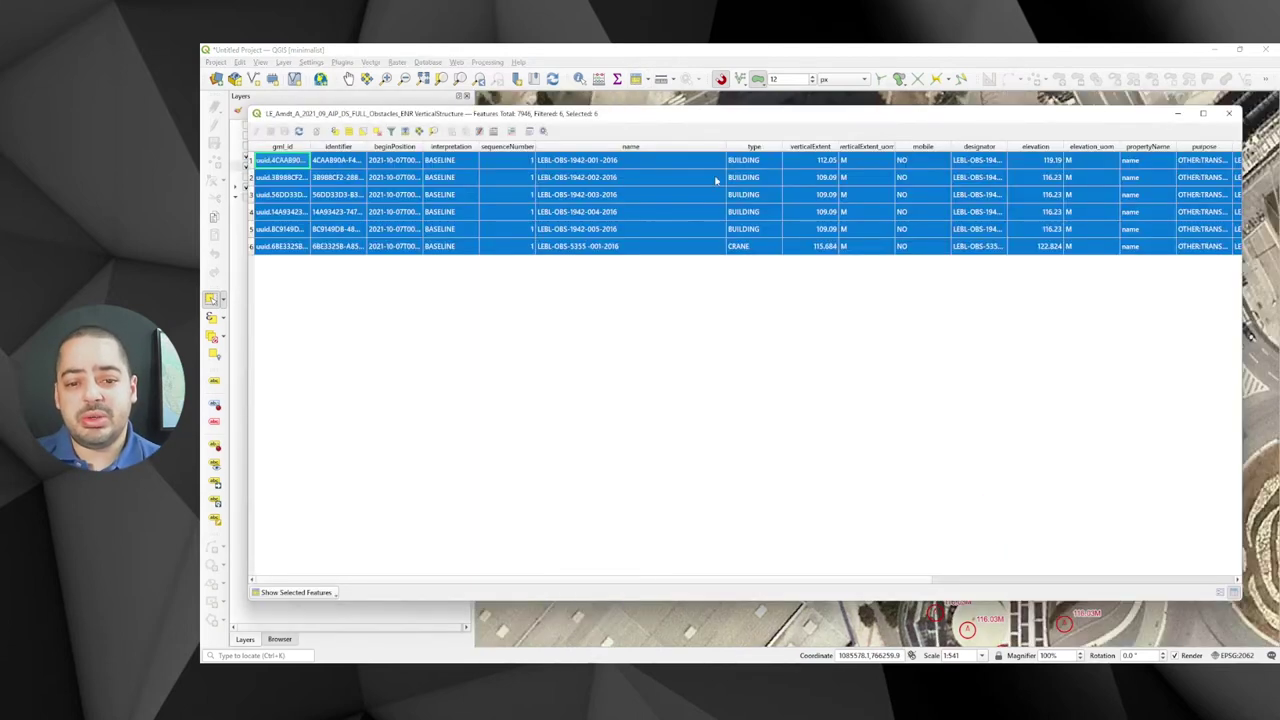
click(1229, 113)
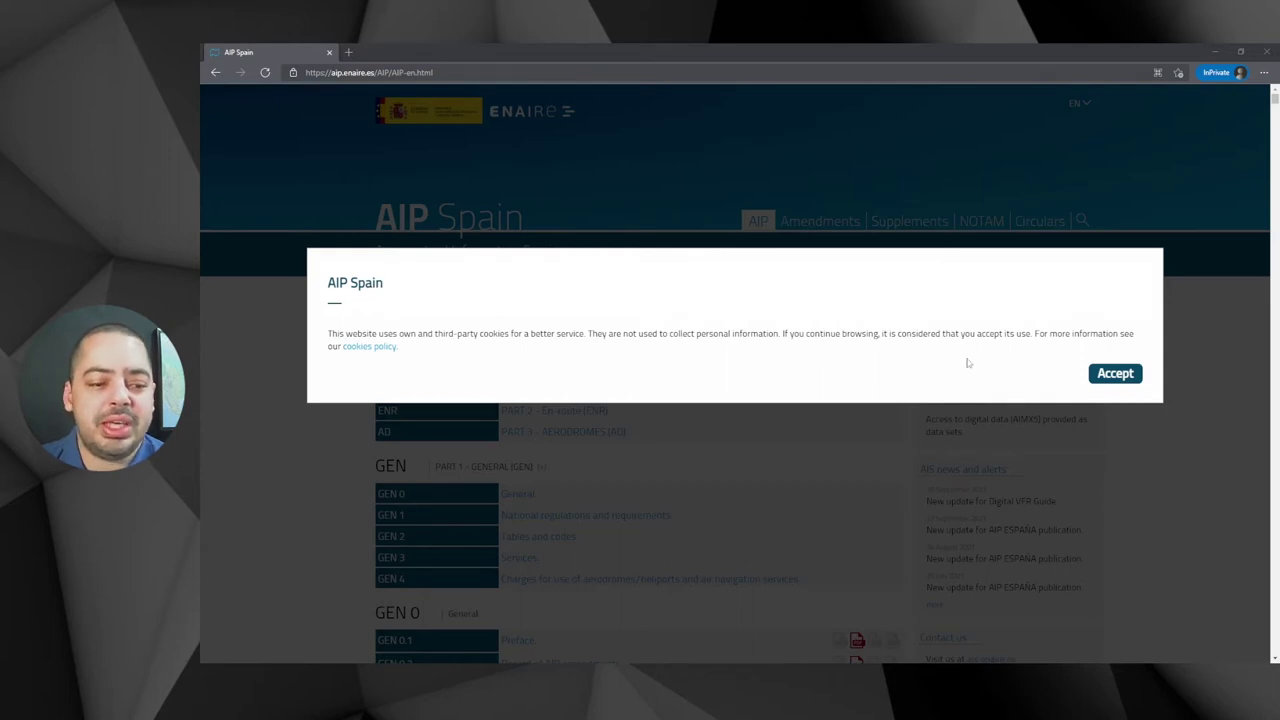
- Accept the AIP Spain cookie notice, look over the home page, and go to Digital data
click(1118, 382)
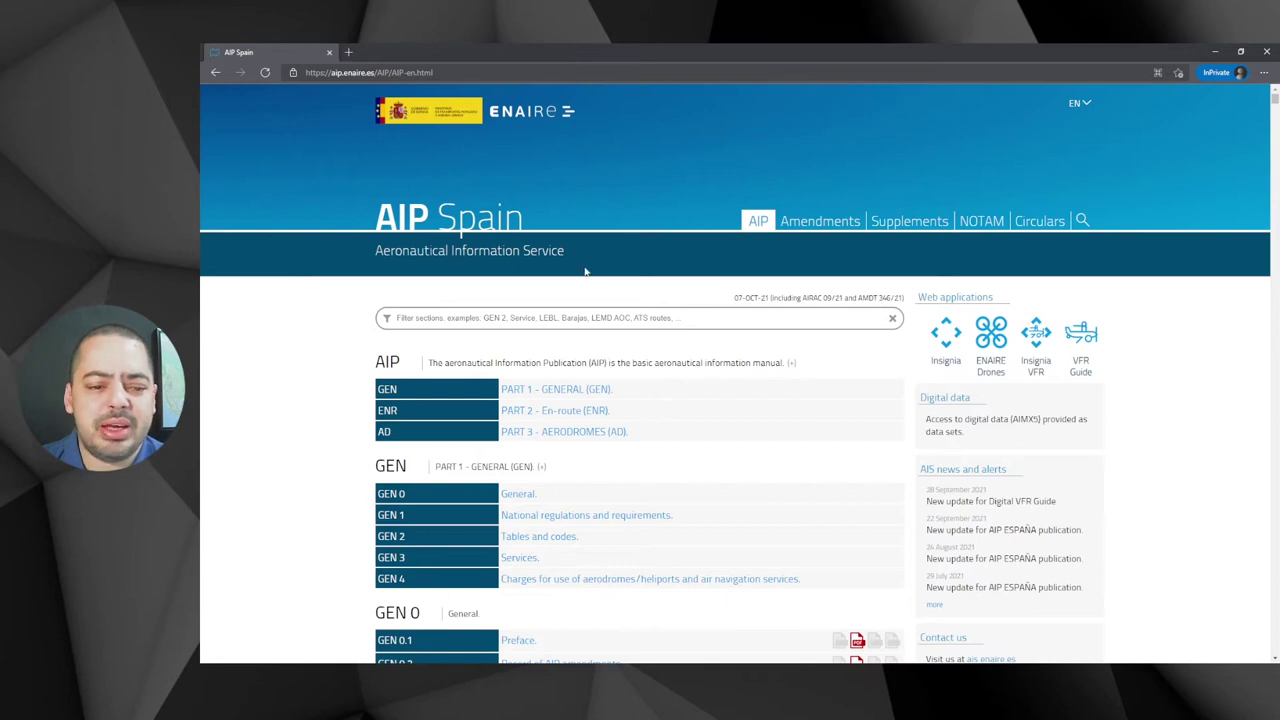
scroll(560, 274, down, 2)
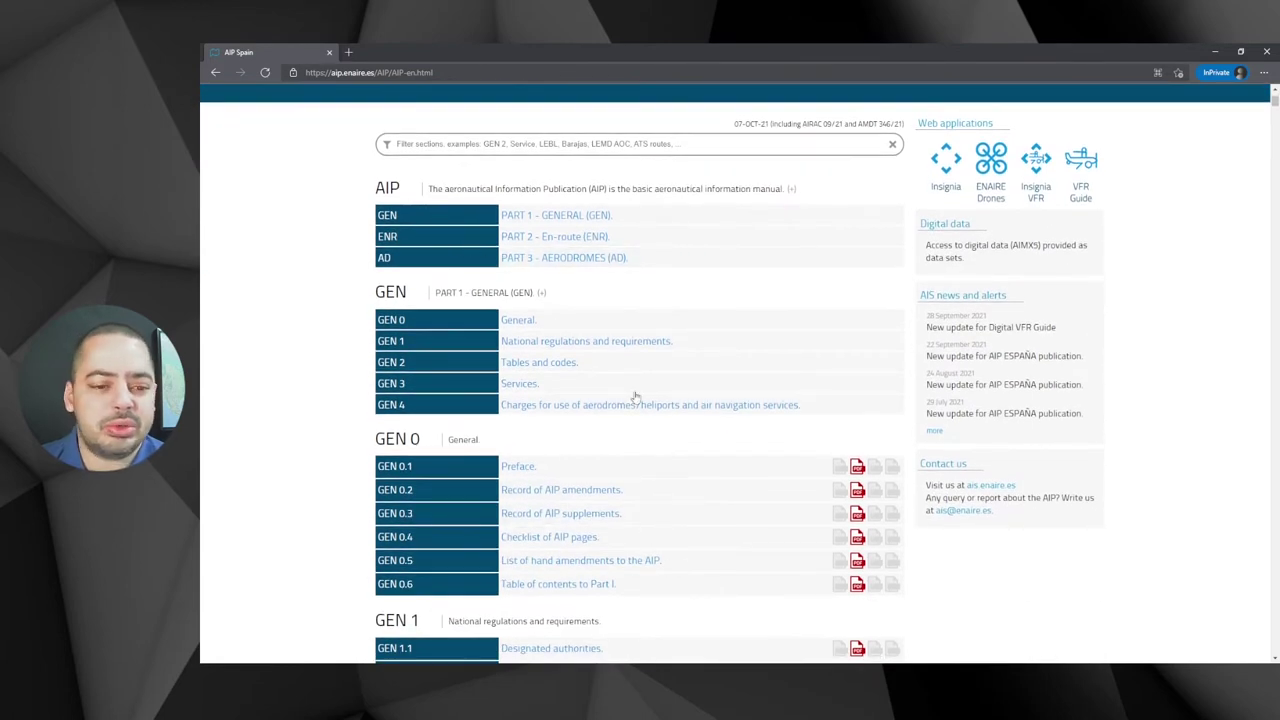
scroll(636, 398, up, 1)
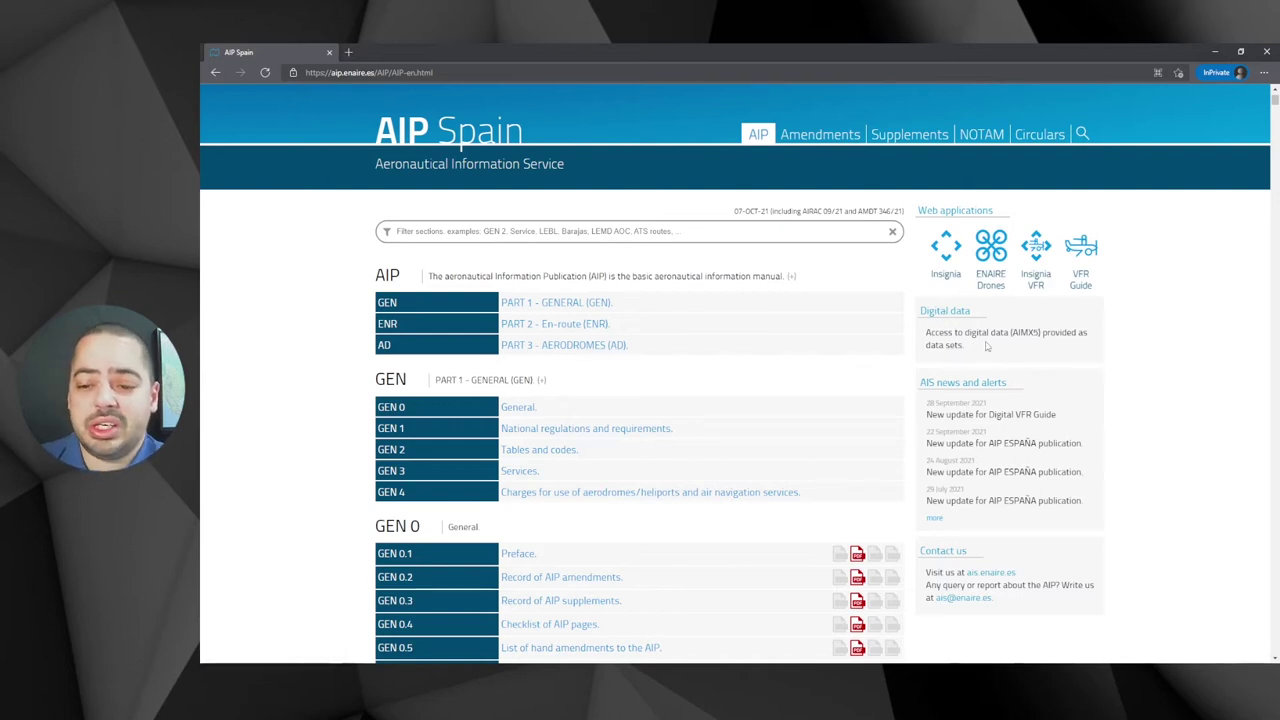
click(944, 314)
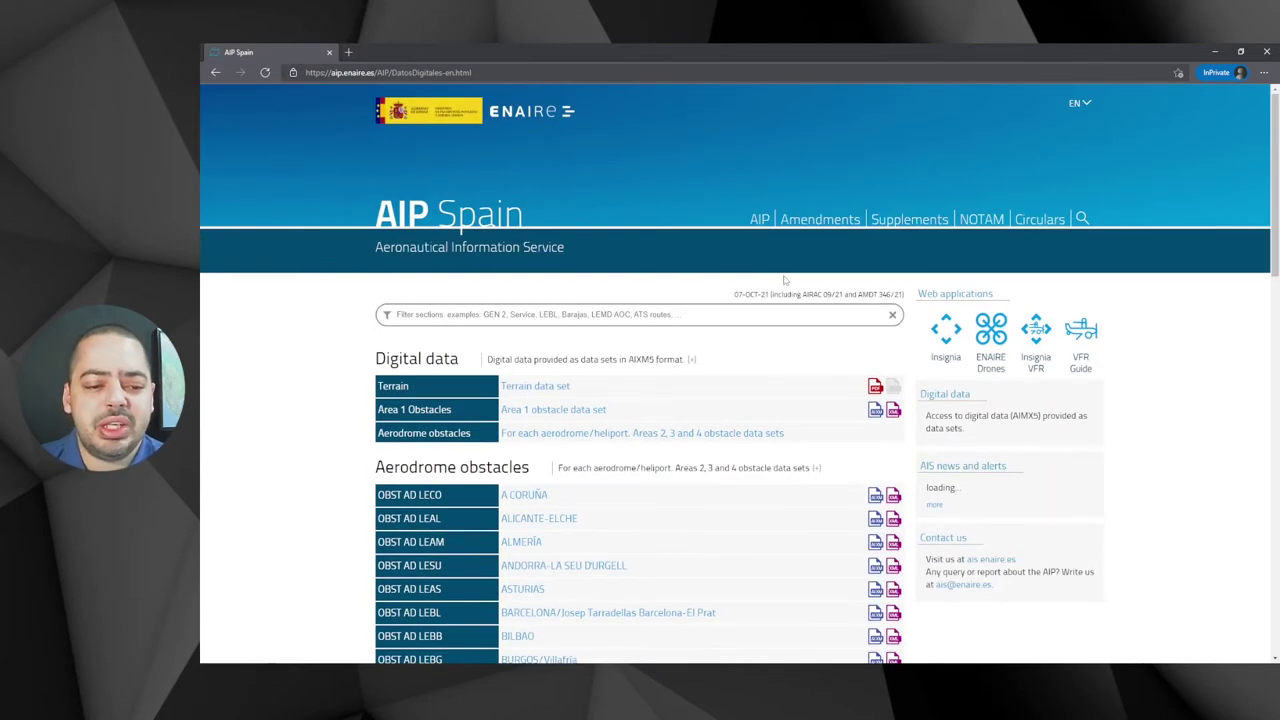
- Scroll through the Aerodrome obstacles data sets on the Digital data page and back
scroll(785, 280, down, 1)
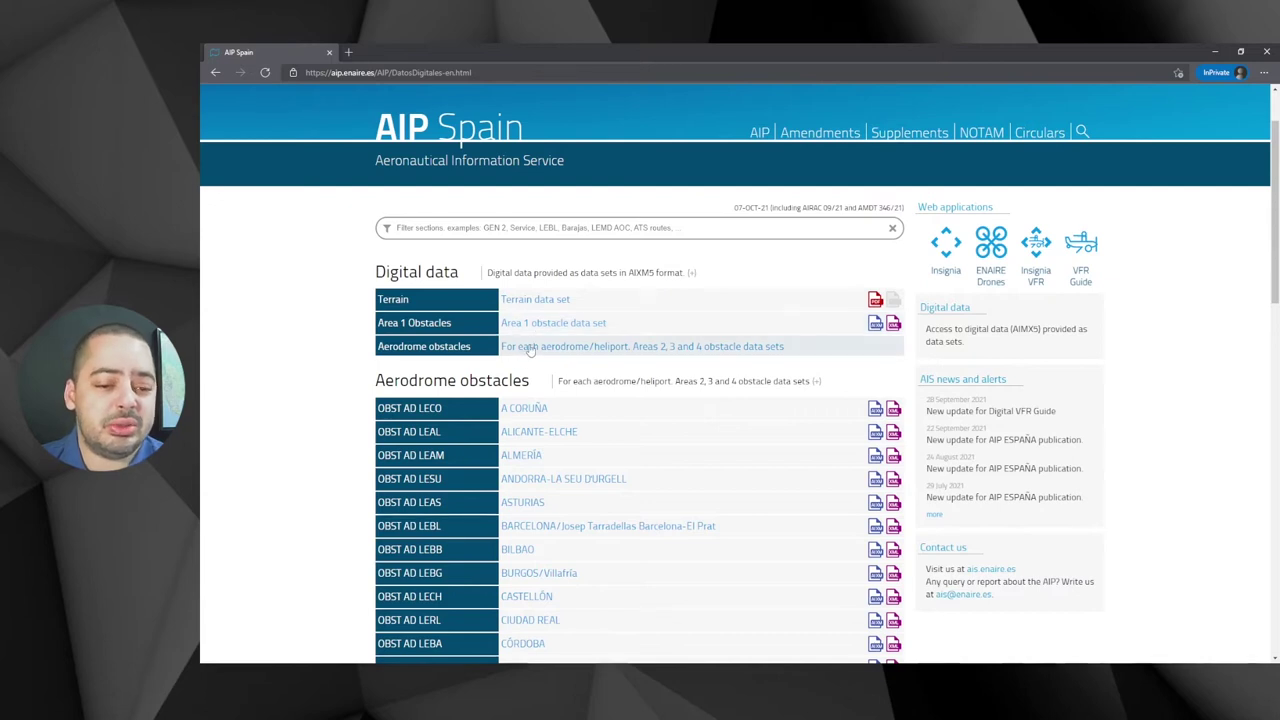
scroll(572, 375, down, 3)
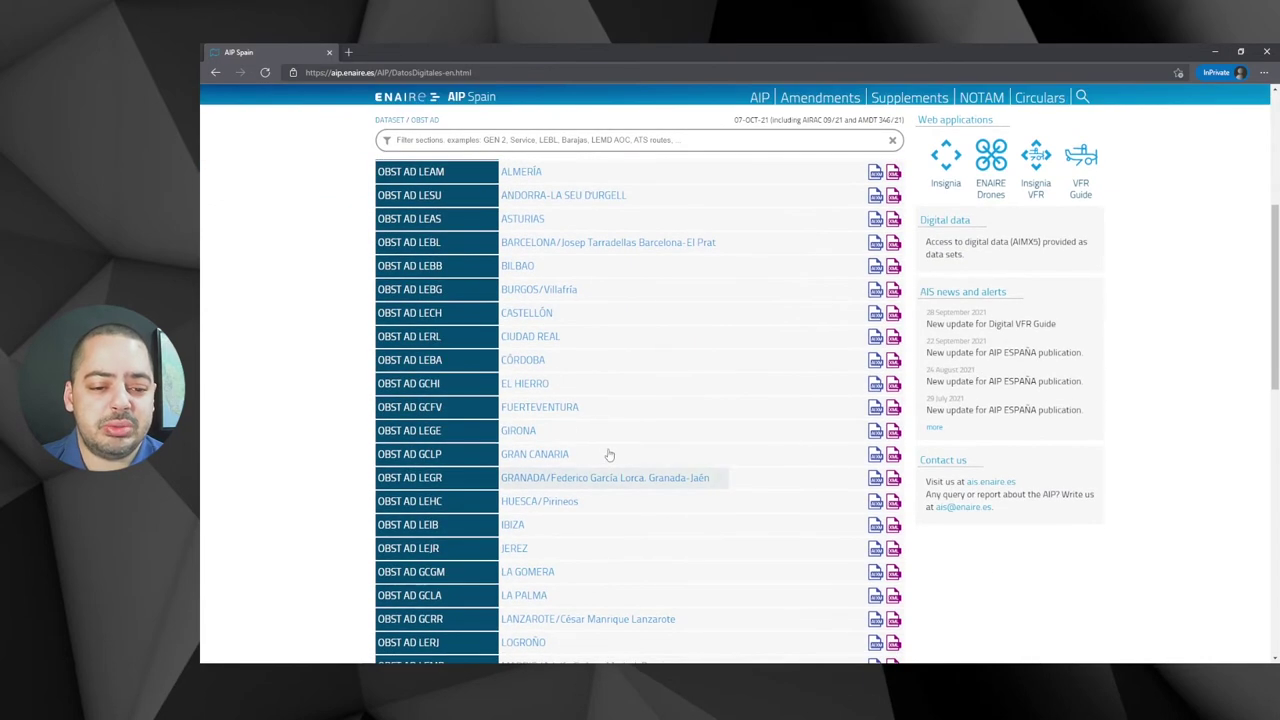
scroll(625, 450, down, 3)
scroll(650, 475, down, 3)
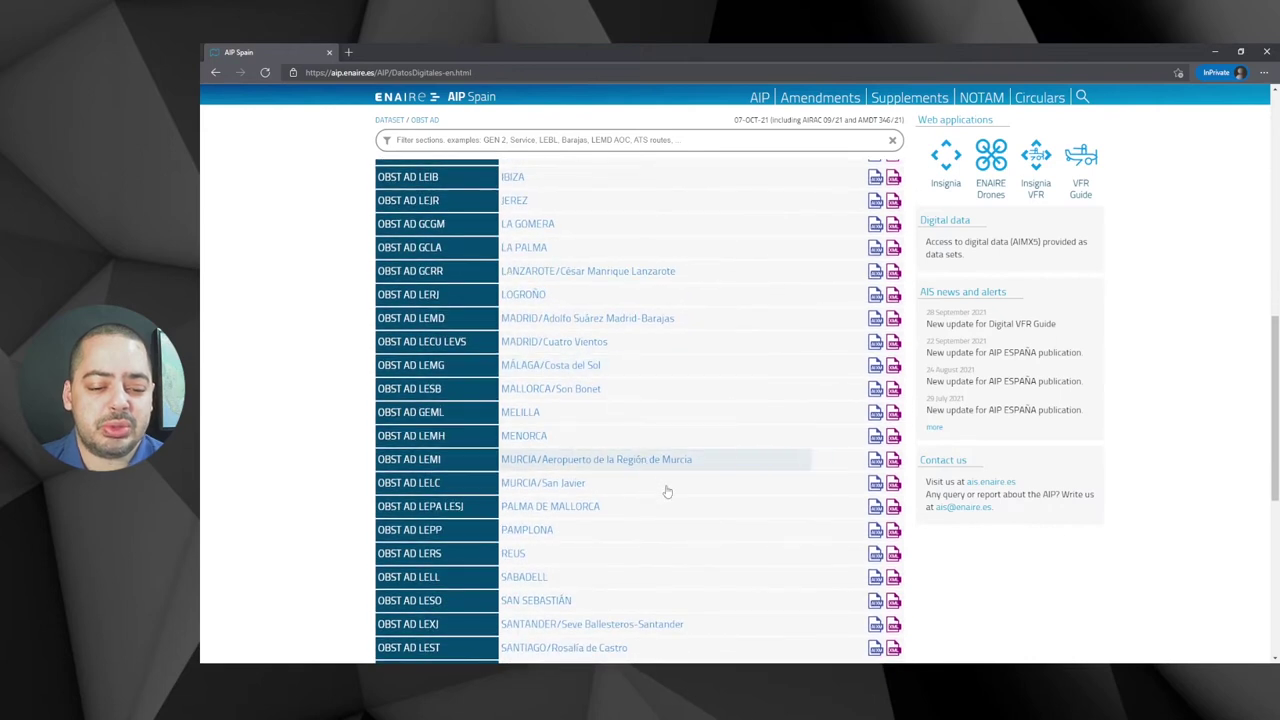
scroll(764, 517, up, 3)
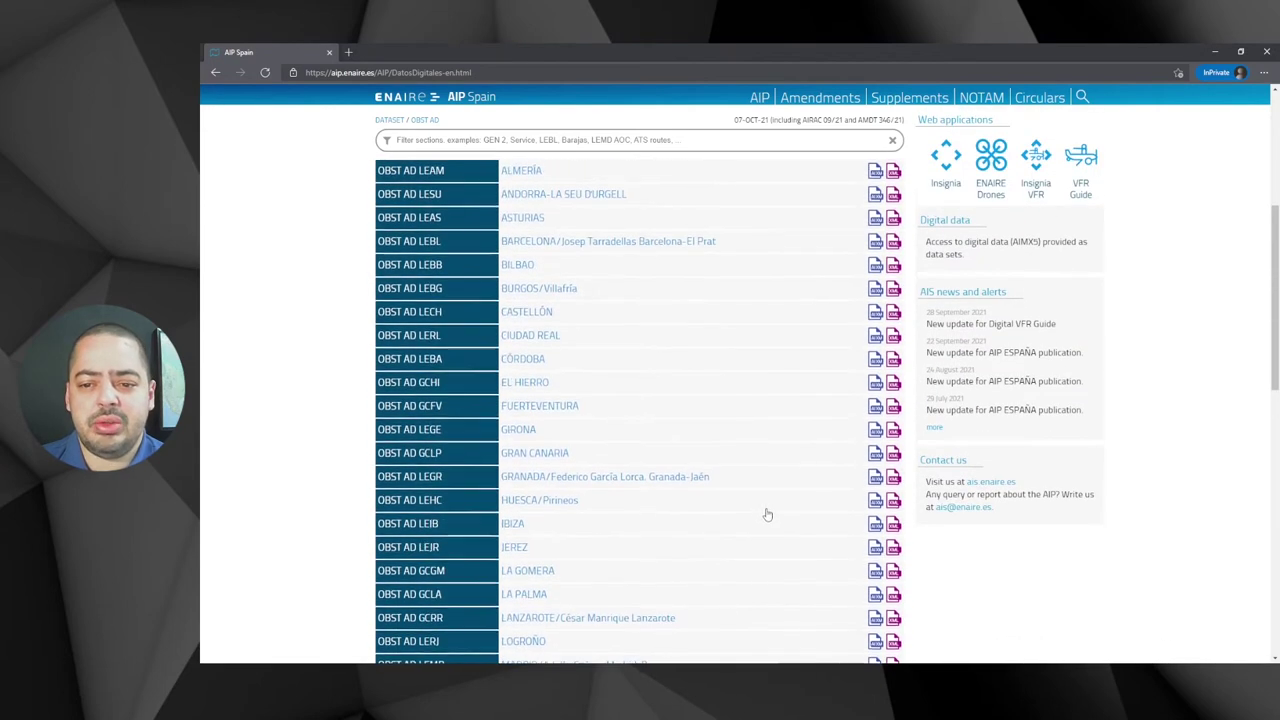
scroll(765, 517, up, 10)
scroll(881, 440, down, 1)
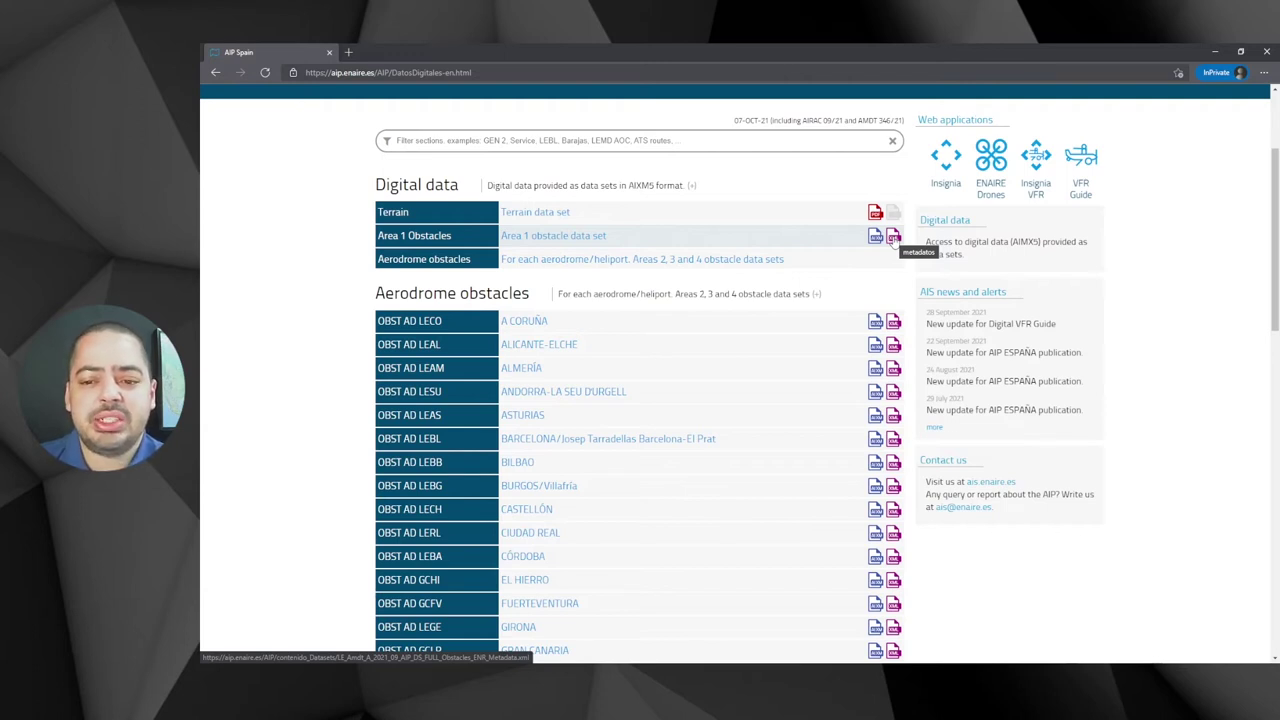
- Open the Area 1 obstacles metadata XML and highlight its file identifier
click(893, 237)
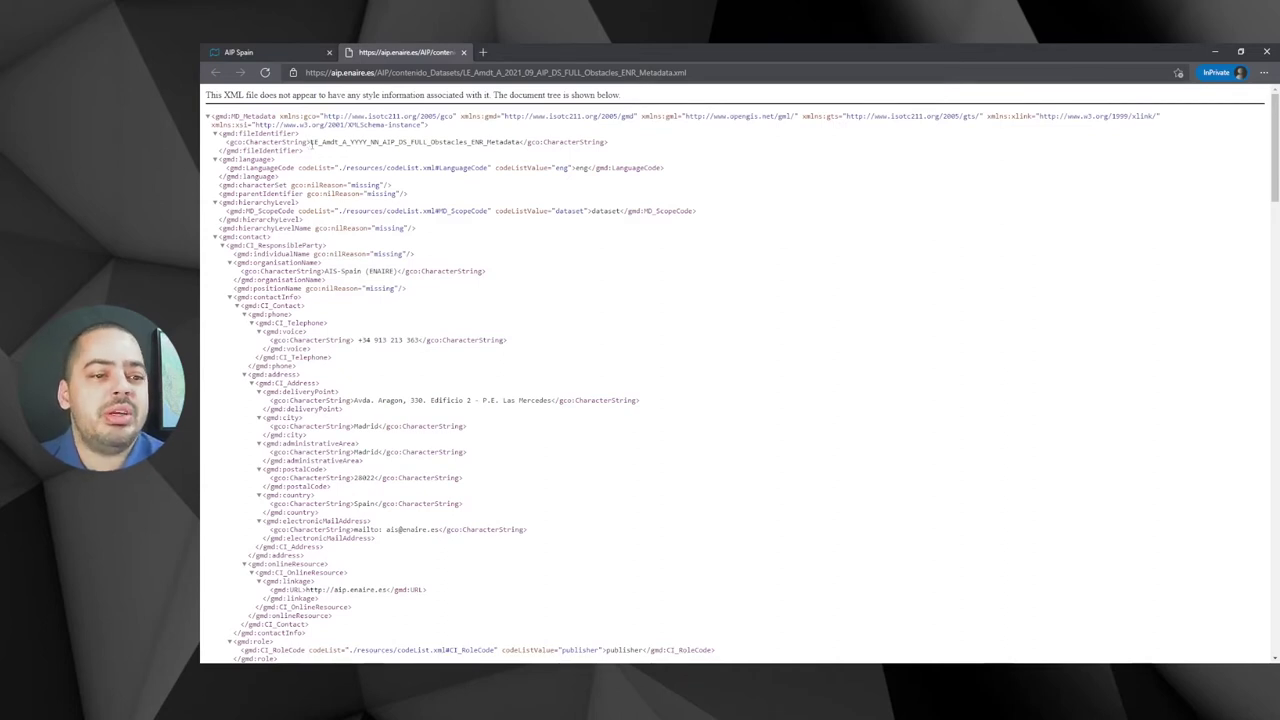
drag(311, 143, 500, 143)
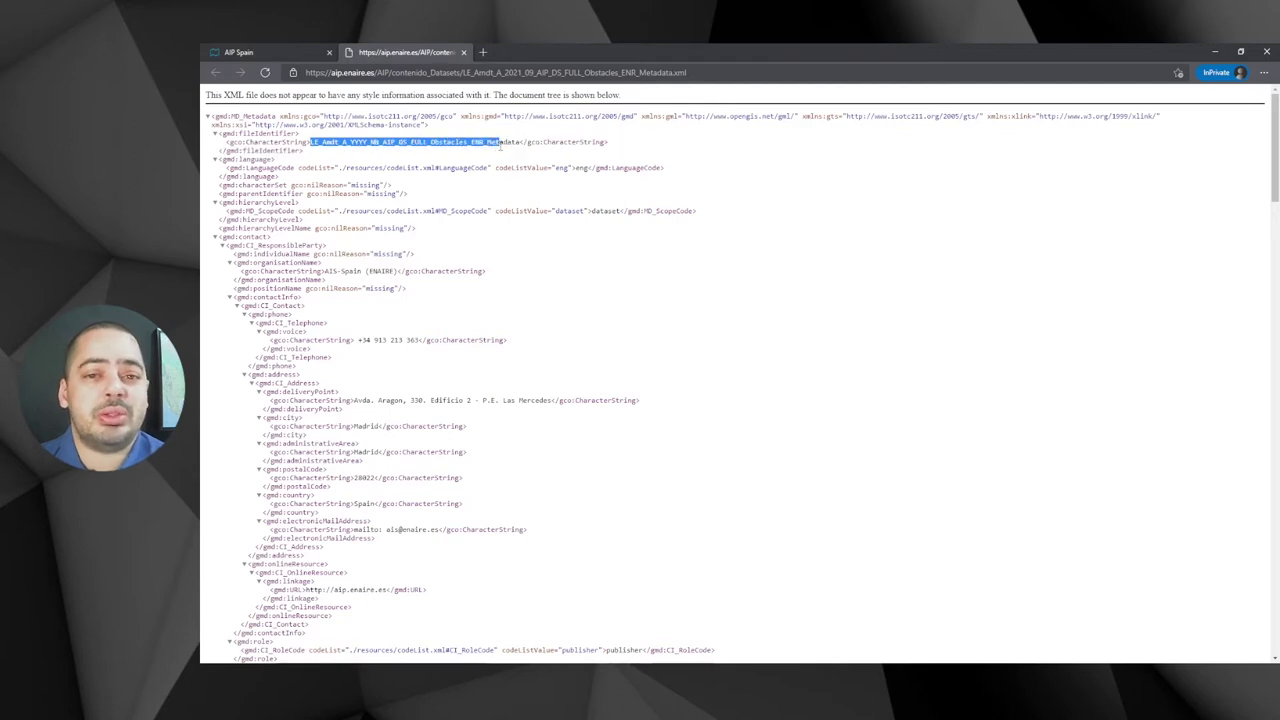
click(322, 146)
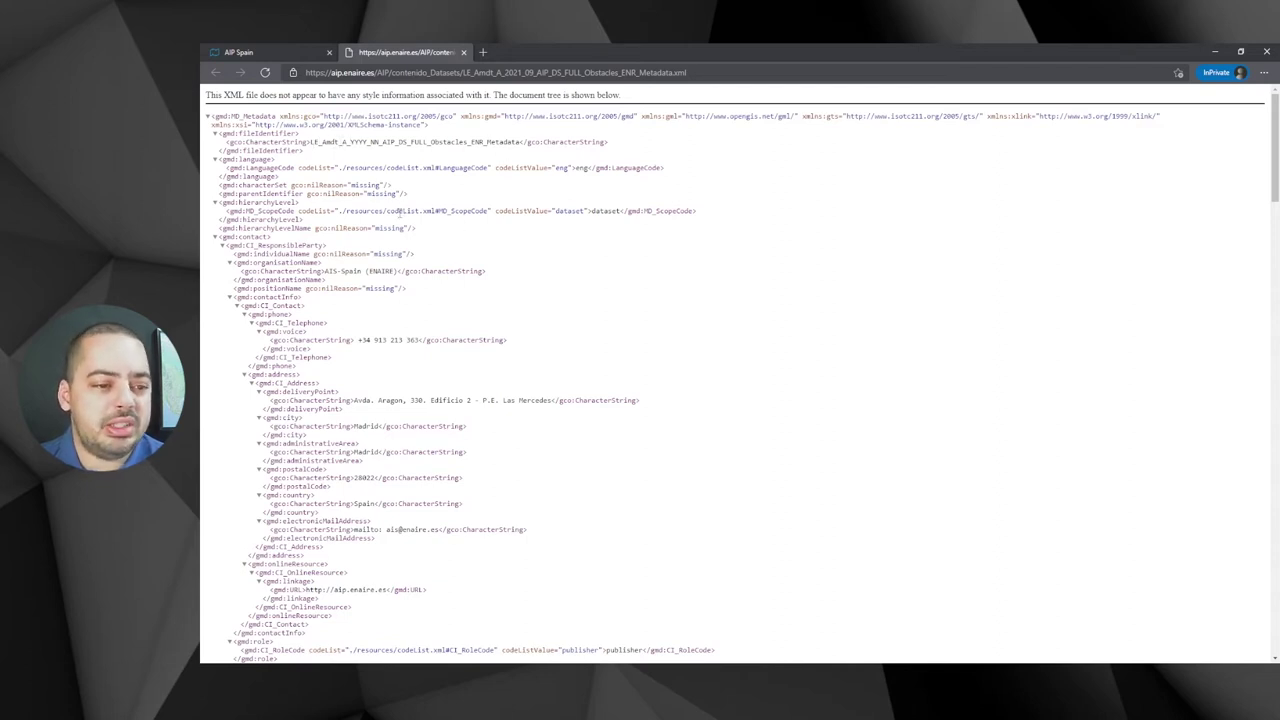
- Highlight the publisher AIS-Spain (ENAIRE) and the EPSG:4326 reference system while reading further
scroll(402, 212, down, 1)
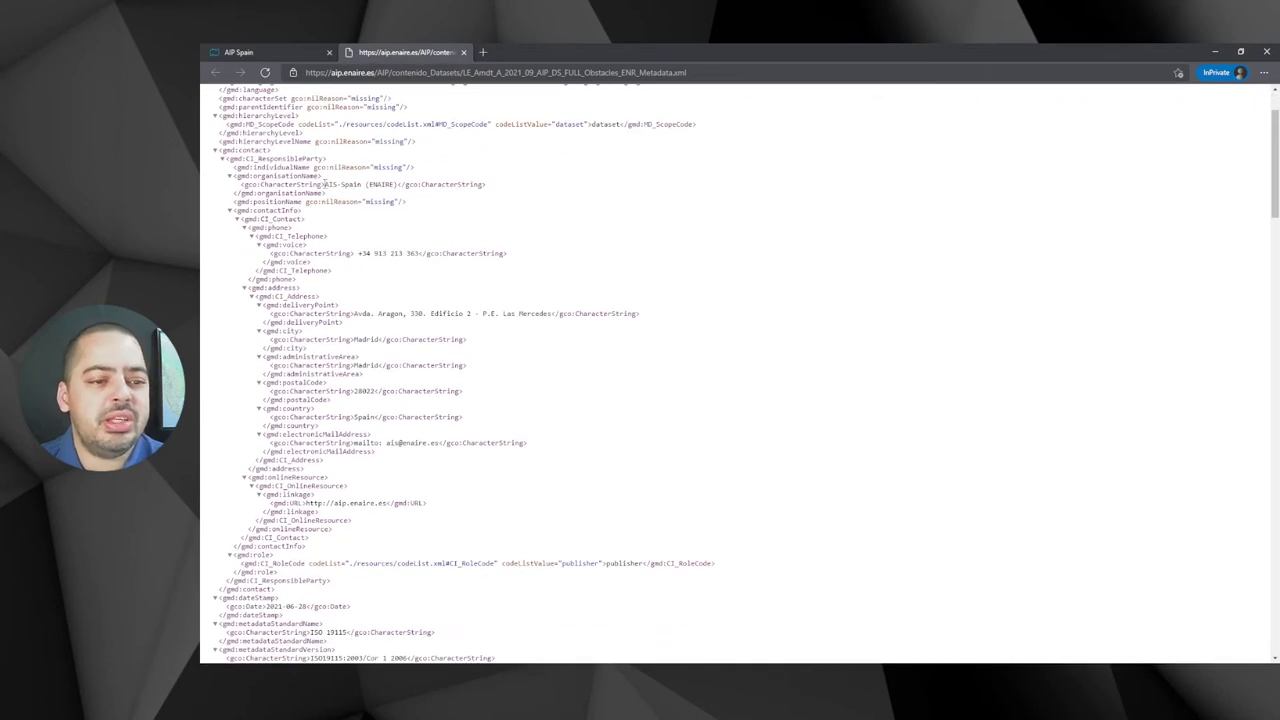
drag(325, 185, 393, 186)
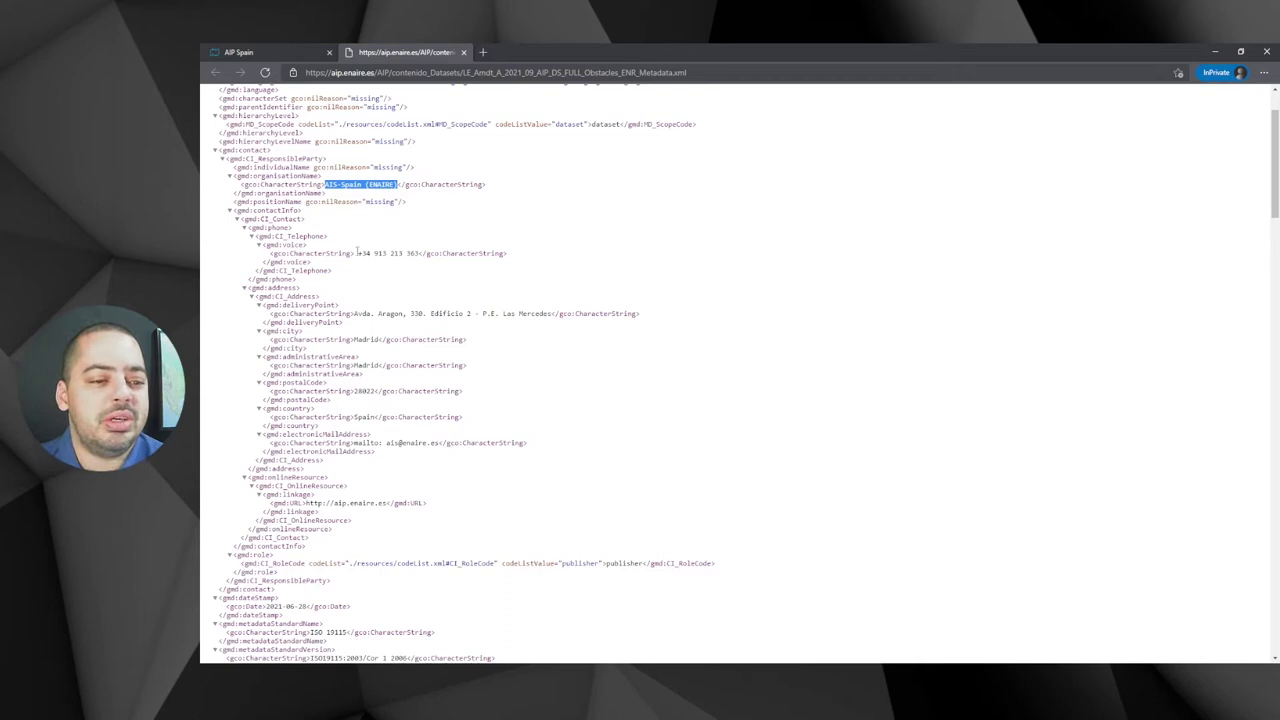
scroll(396, 312, down, 4)
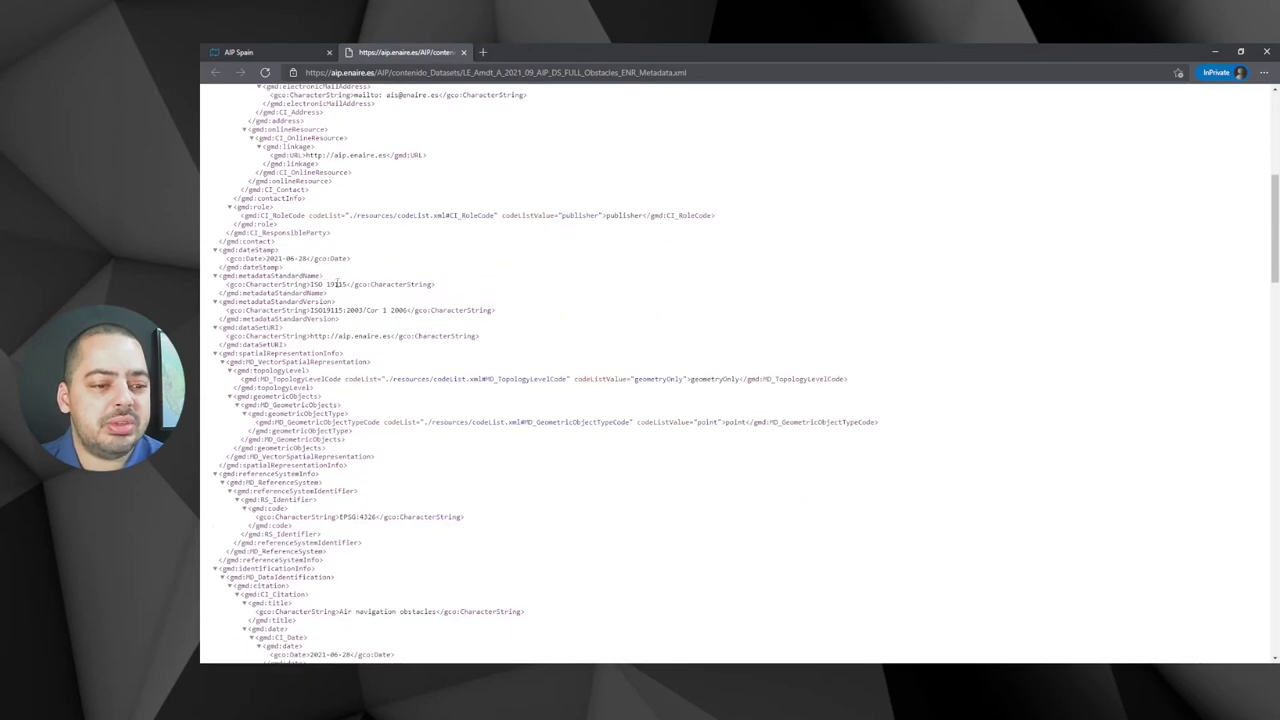
scroll(350, 300, down, 3)
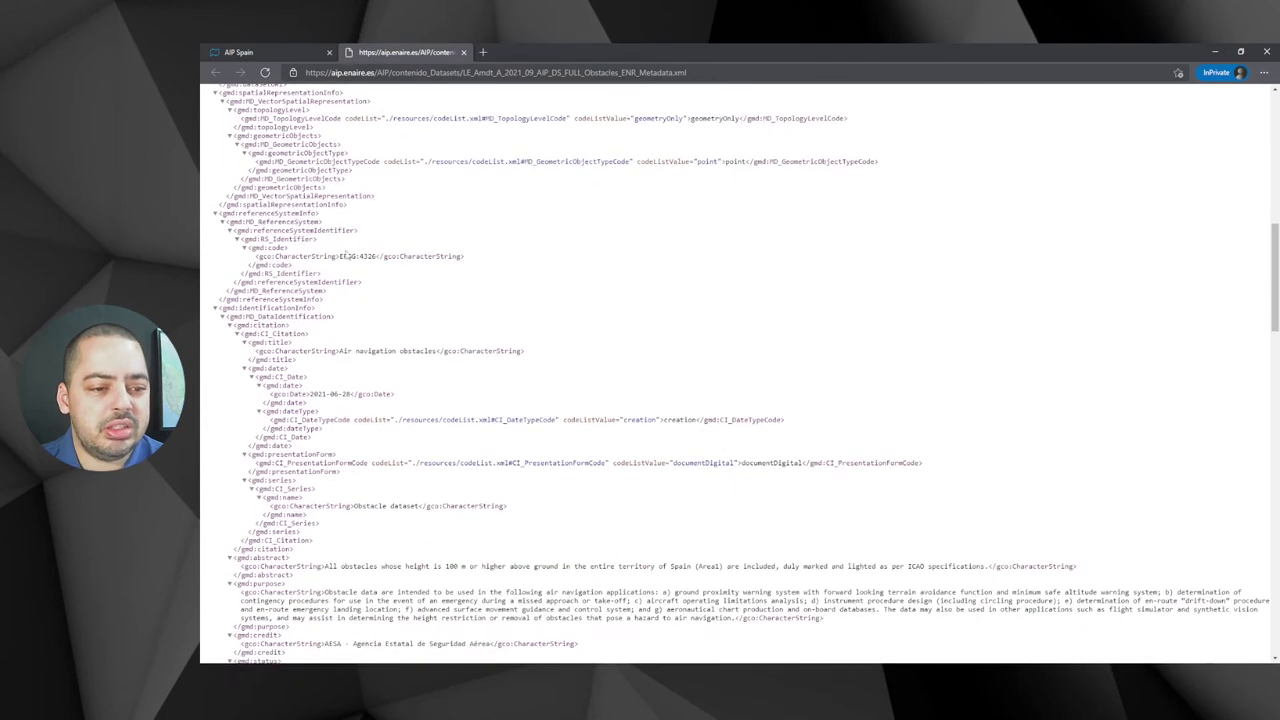
drag(342, 256, 378, 259)
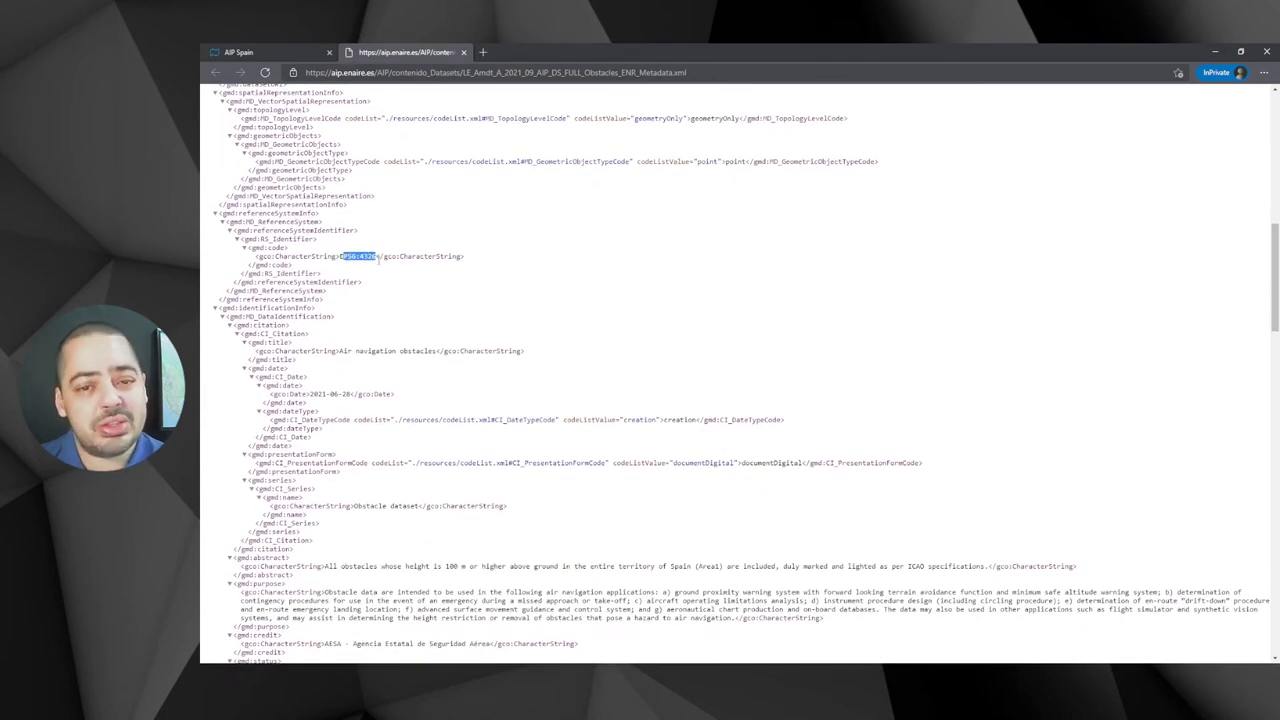
scroll(385, 300, down, 1)
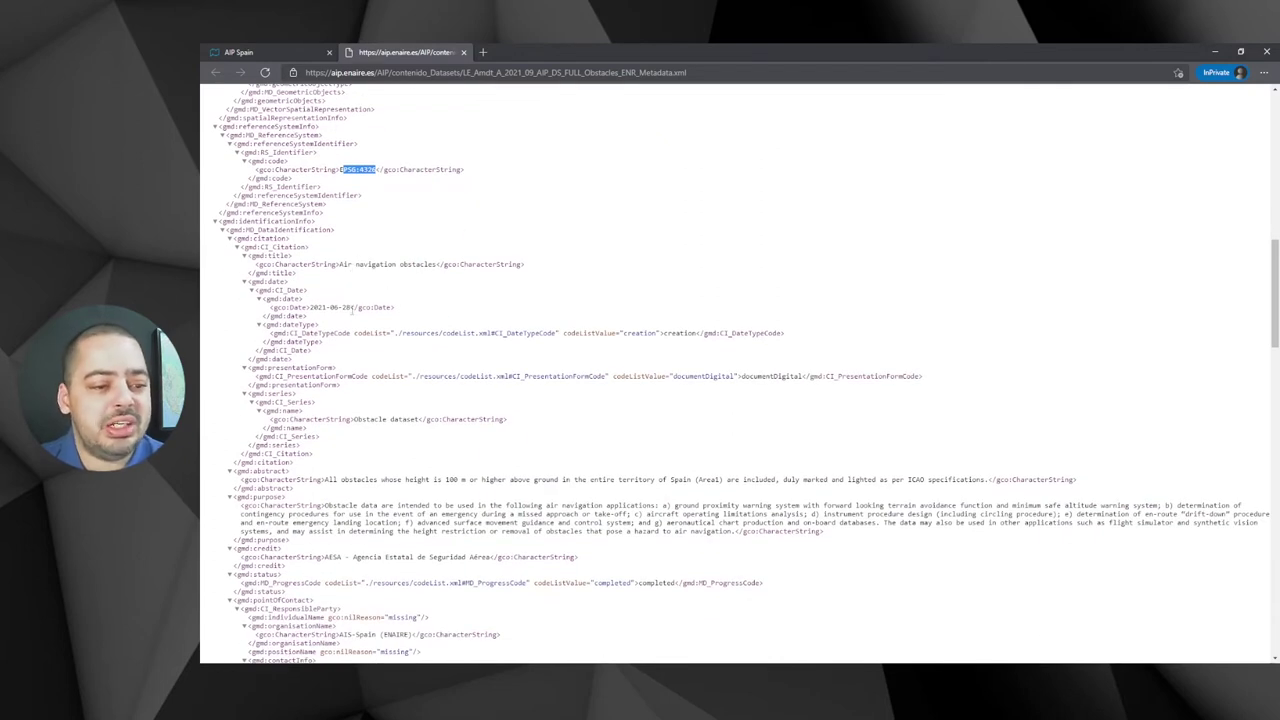
scroll(335, 318, down, 4)
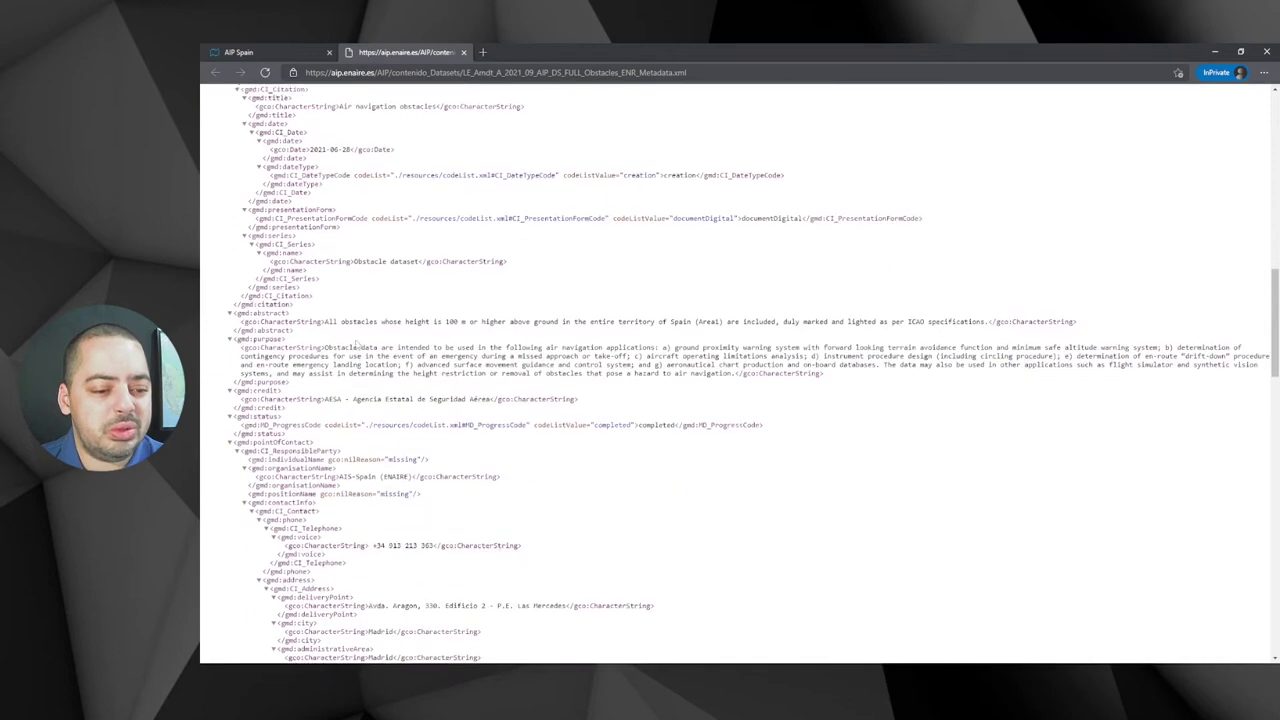
scroll(422, 380, down, 3)
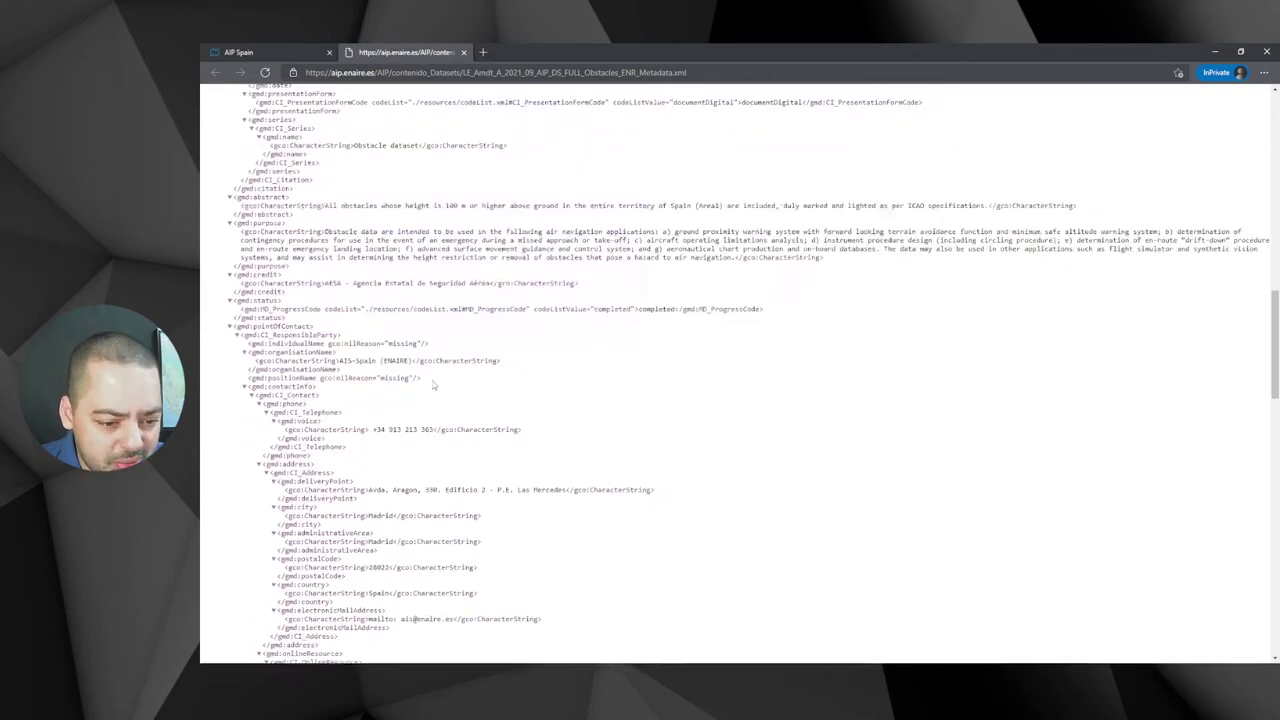
scroll(493, 400, down, 2)
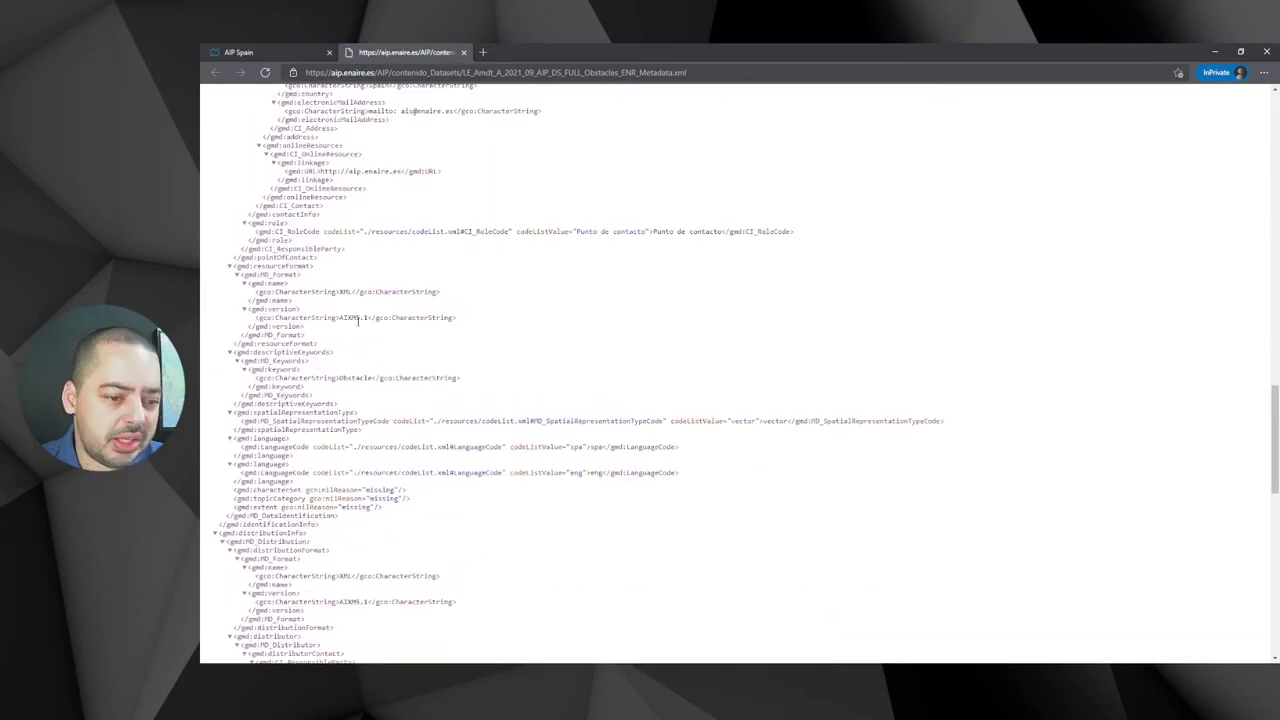
scroll(430, 376, down, 2)
scroll(432, 376, down, 1)
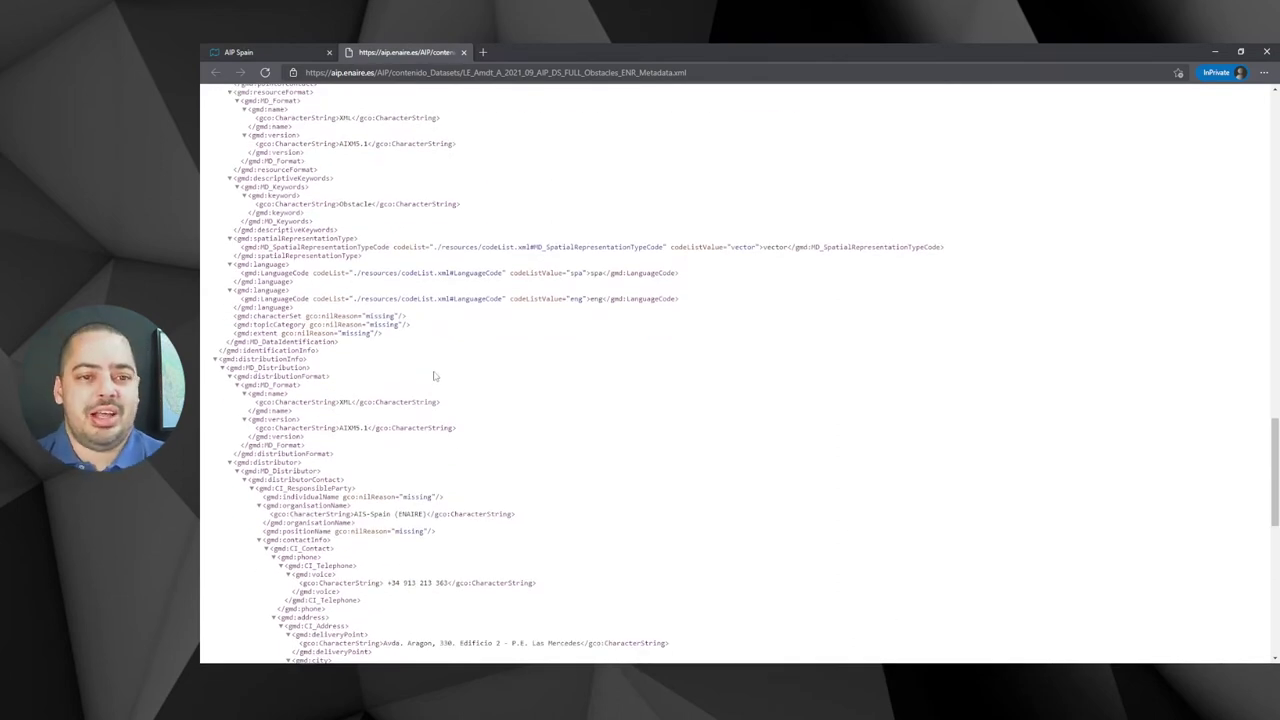
- Read the metadata XML to its end, highlighting CatMDEdit, then return to Digital data
click(270, 49)
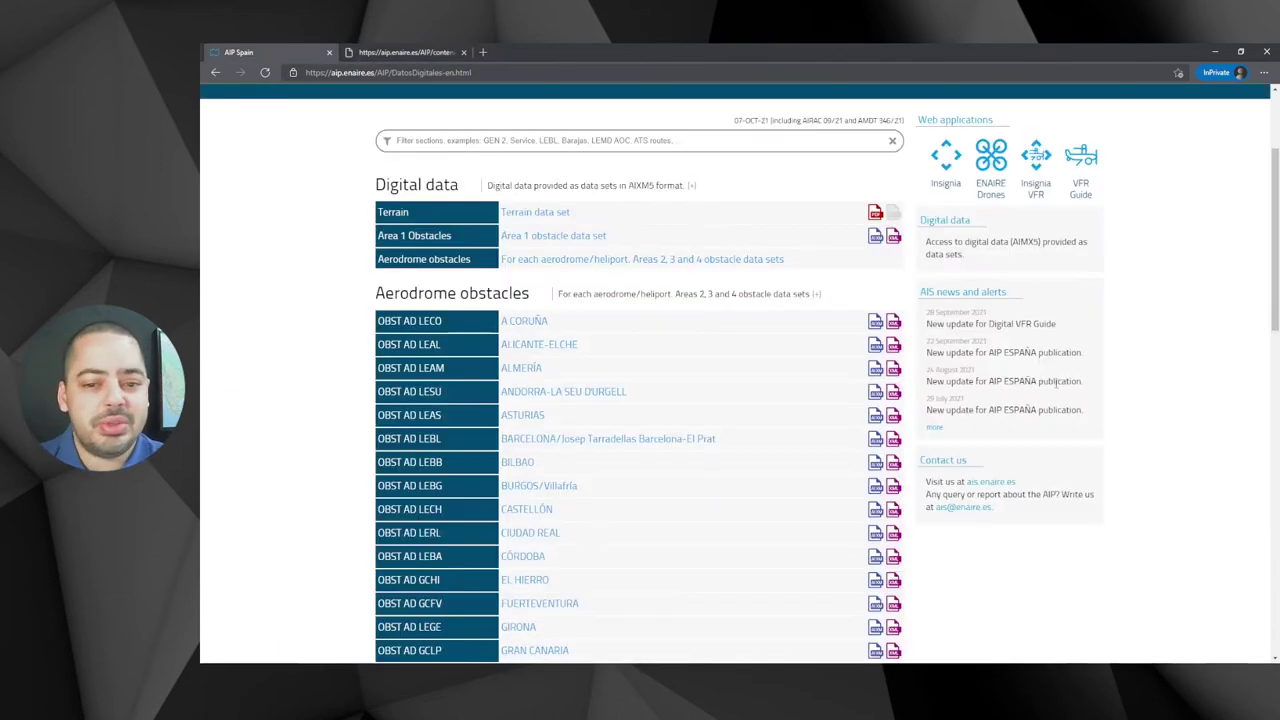
click(876, 234)
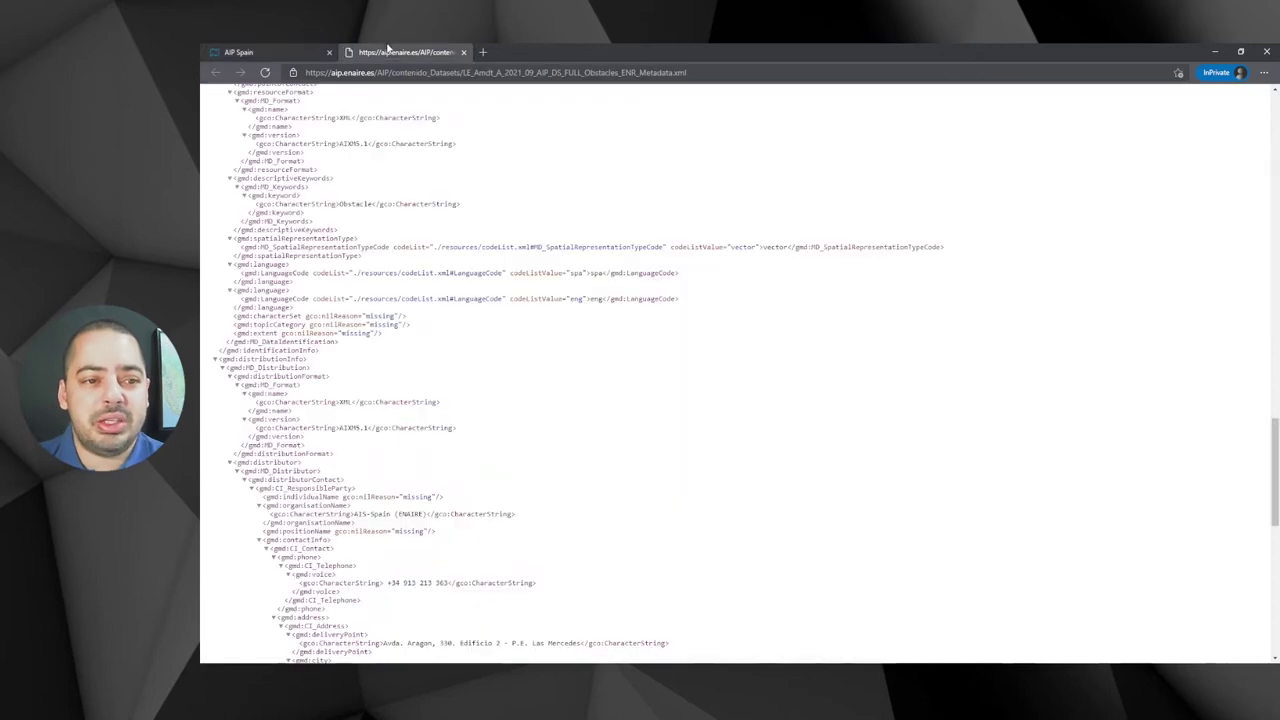
scroll(548, 476, down, 5)
scroll(548, 476, down, 5)
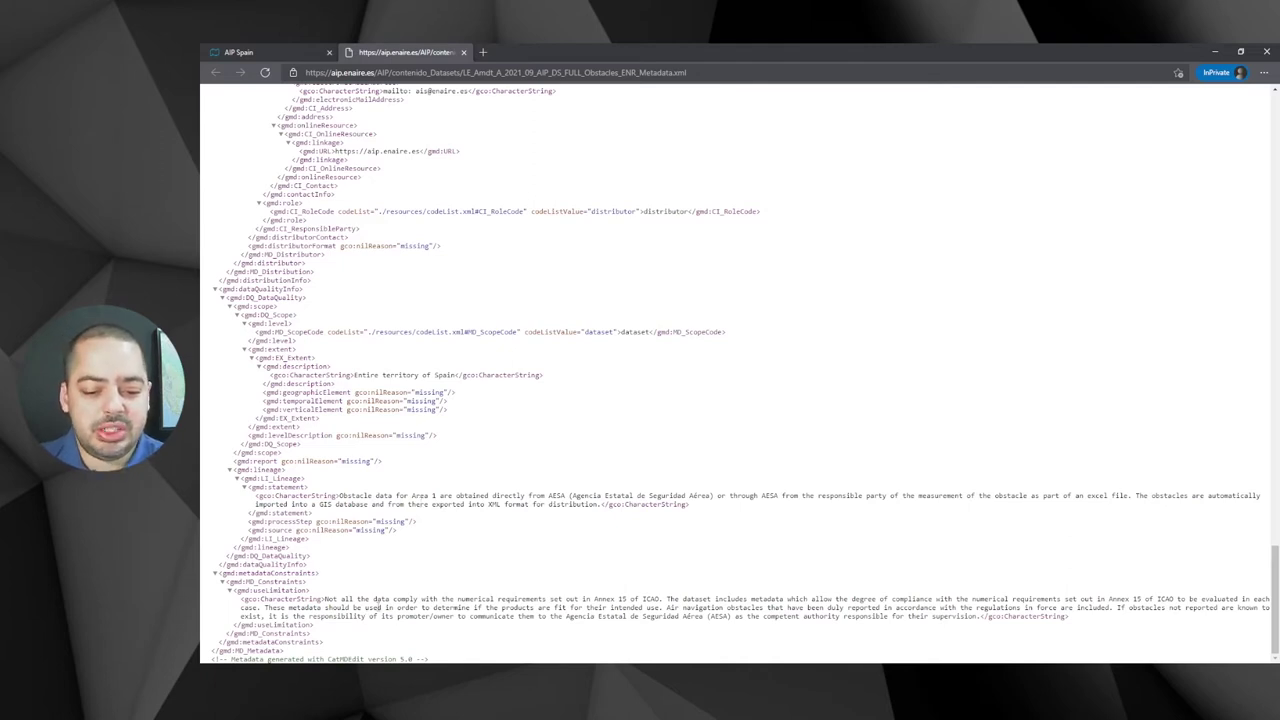
drag(326, 659, 368, 659)
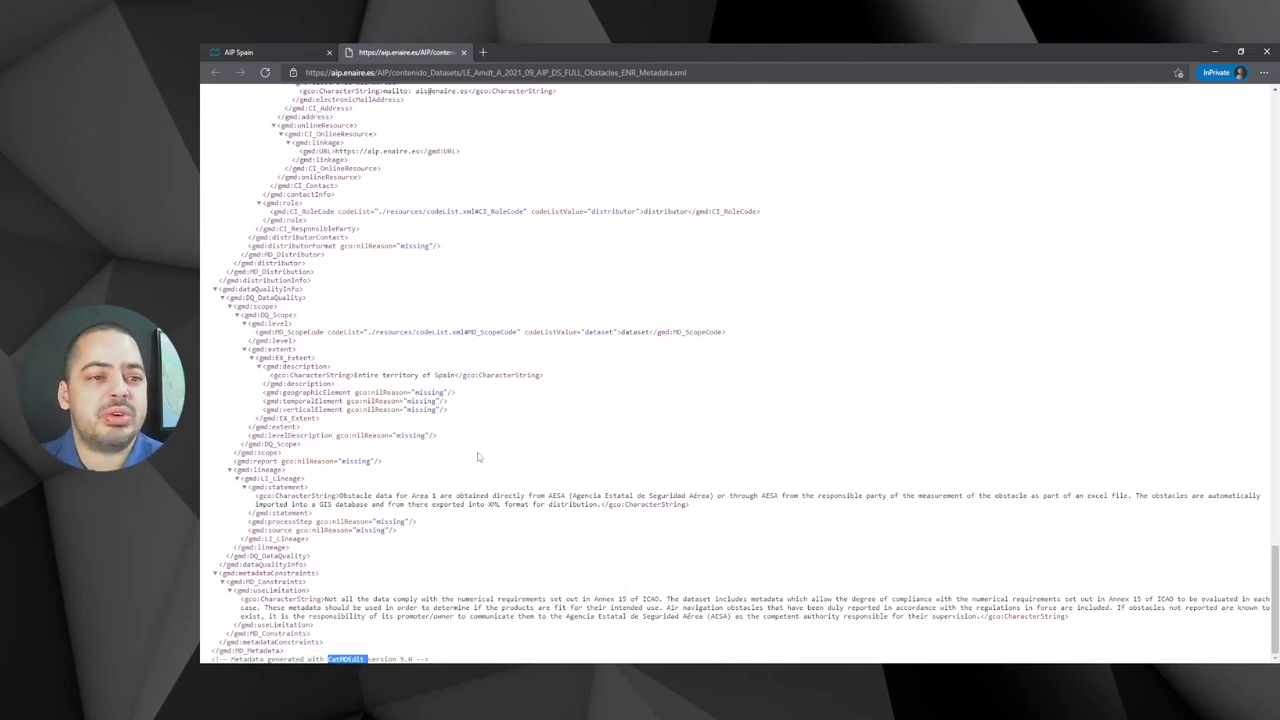
click(291, 51)
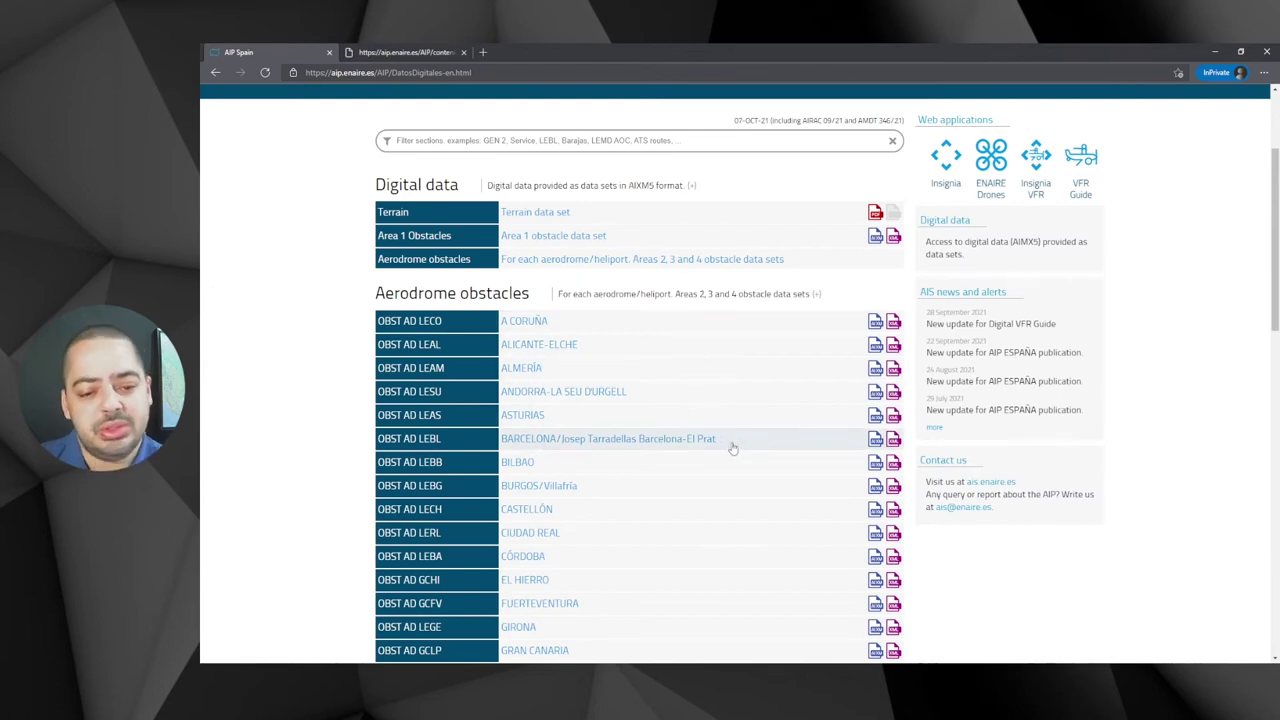
- Open the Barcelona LEBL obstacle metadata and read its contact, format and language details
click(893, 438)
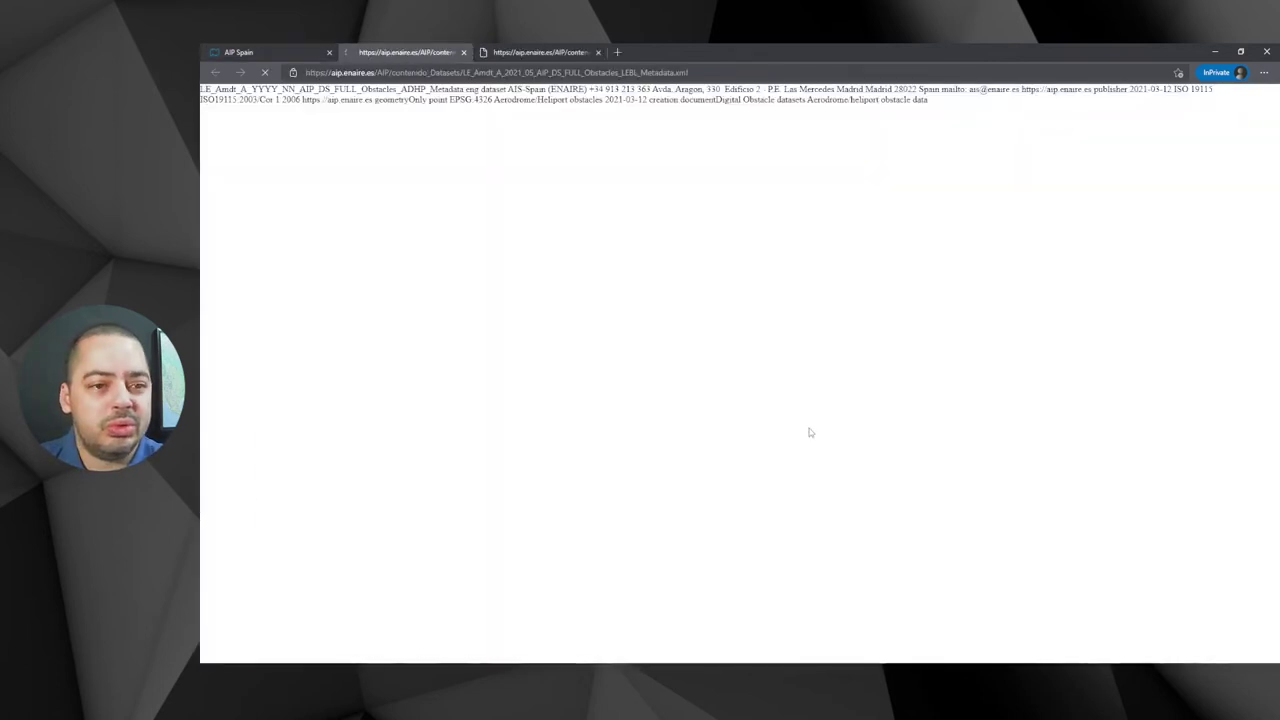
scroll(517, 257, down, 10)
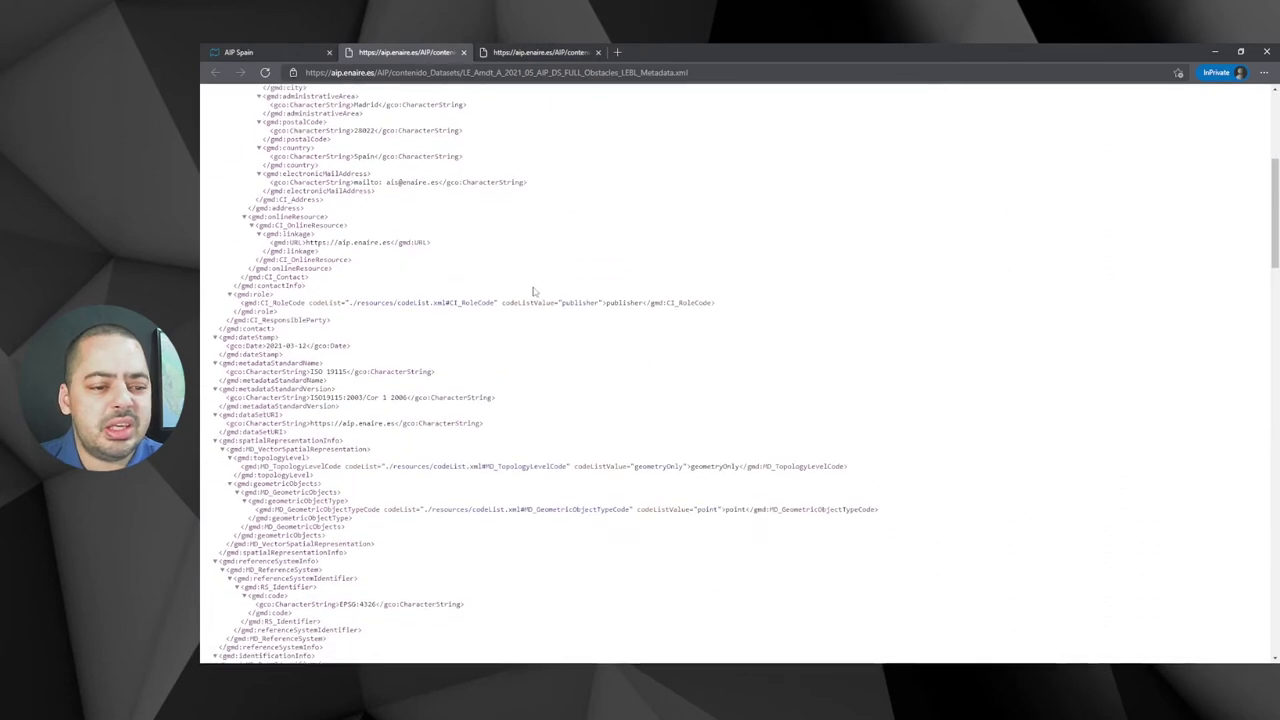
scroll(536, 288, down, 10)
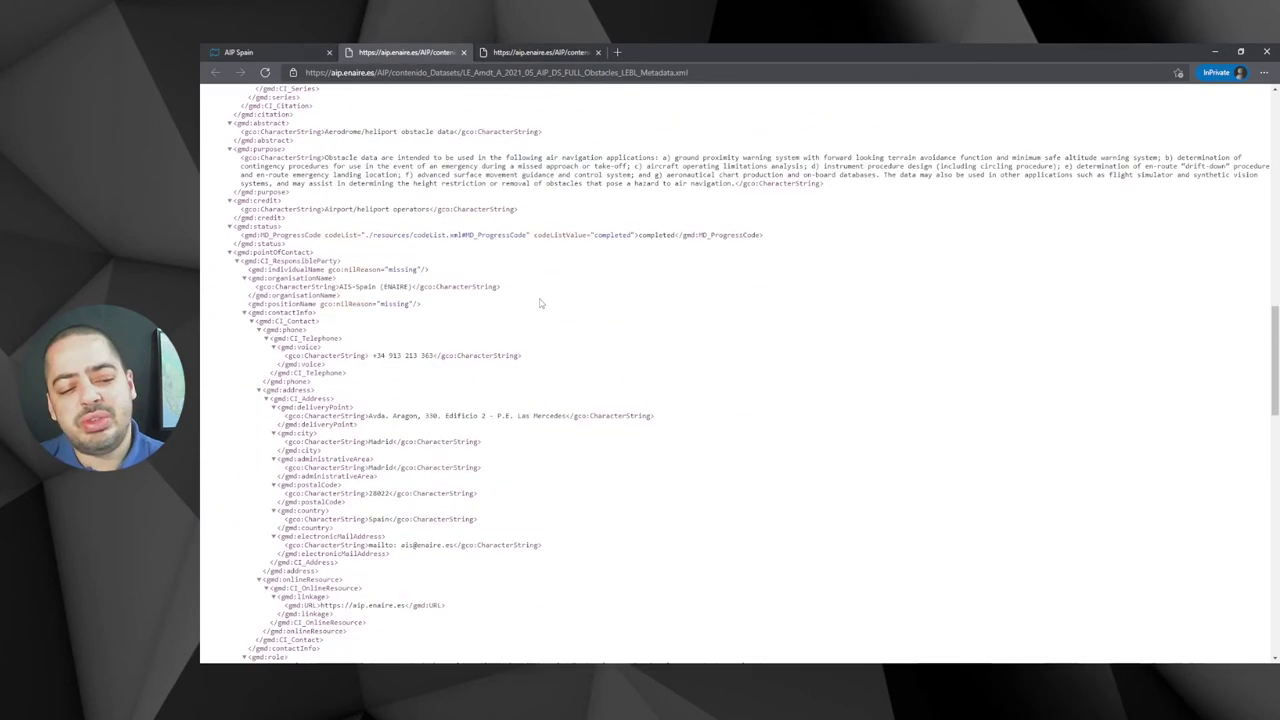
scroll(540, 306, down, 2)
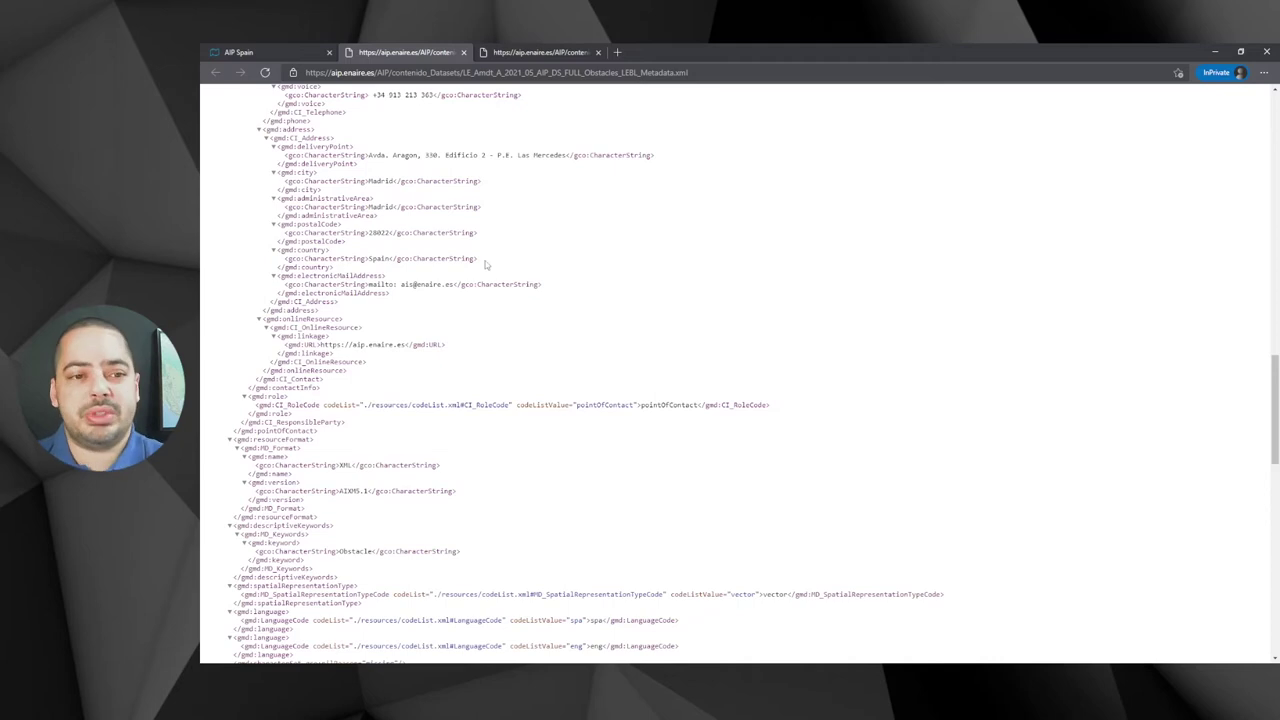
click(300, 48)
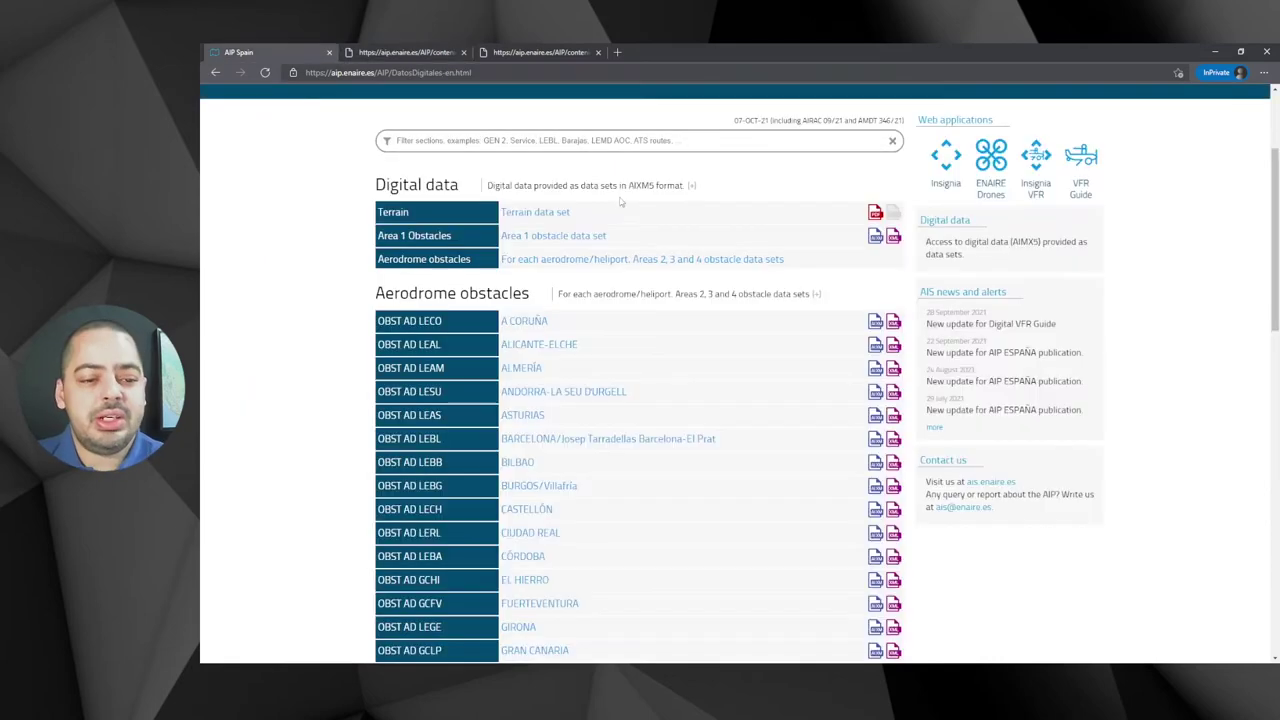
- Save the Area 1 ENR obstacle AIXM XML file to disk
click(874, 236)
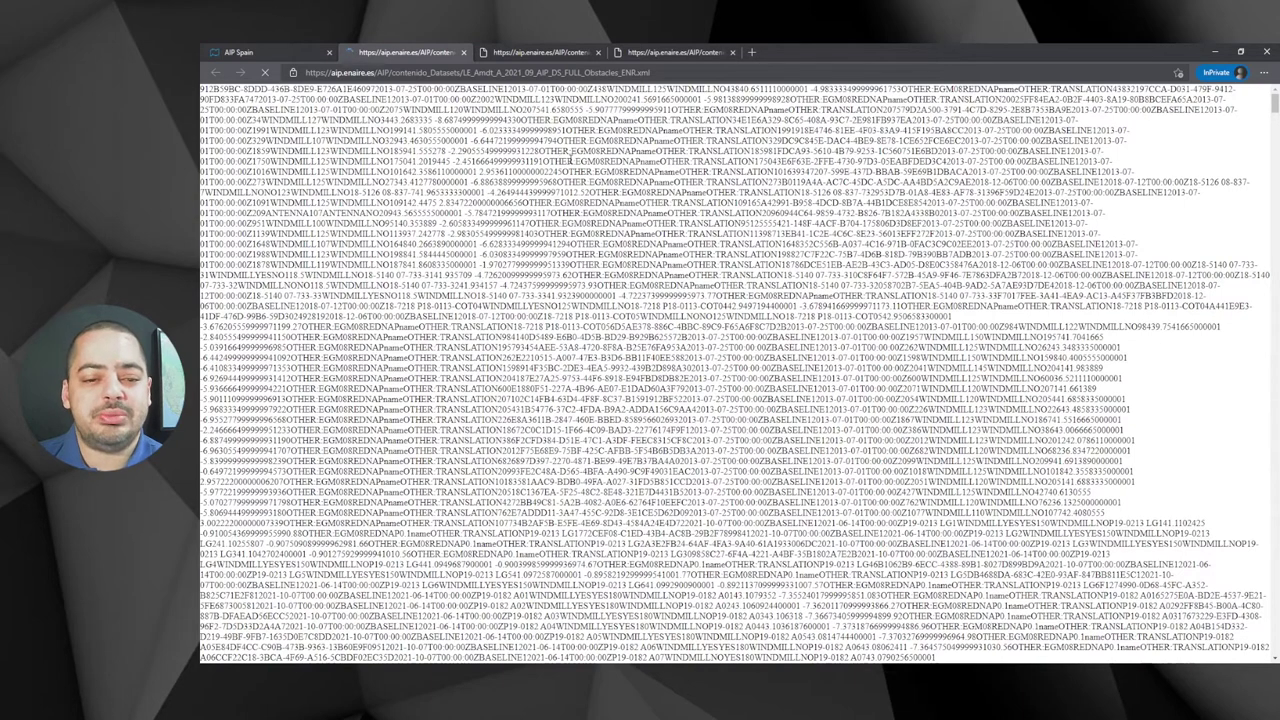
click(307, 47)
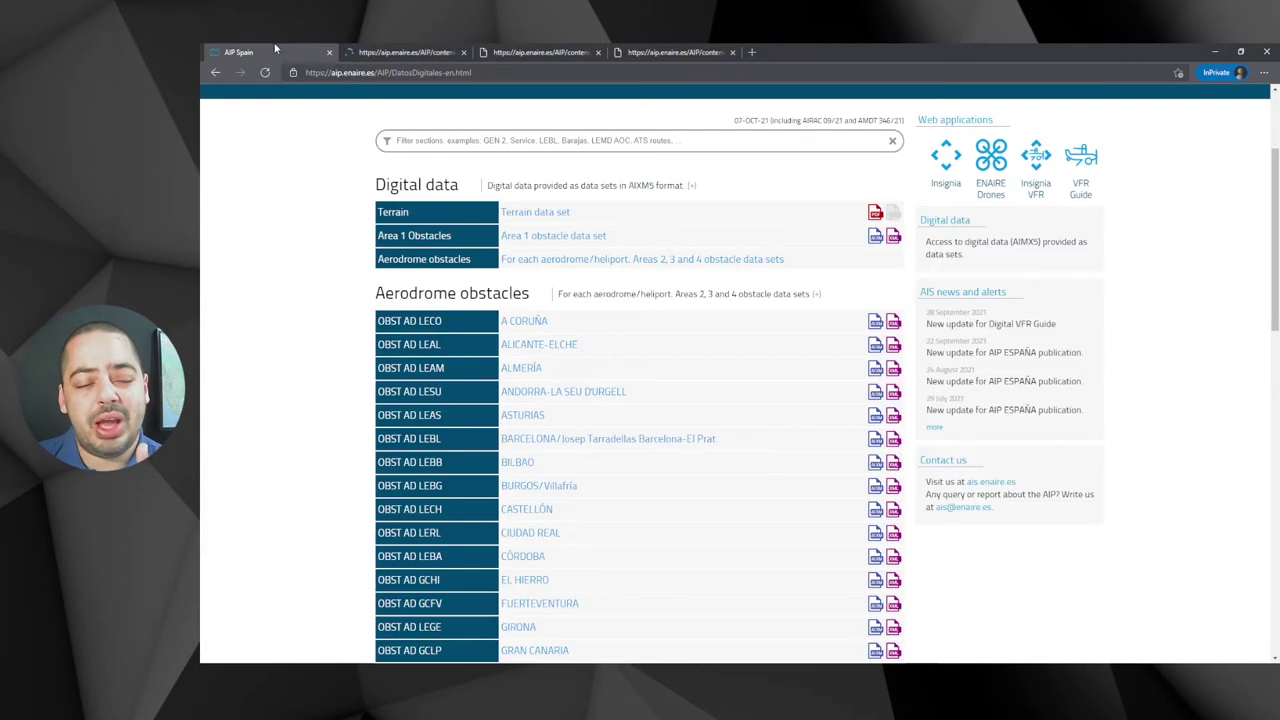
right_click(876, 240)
click(931, 312)
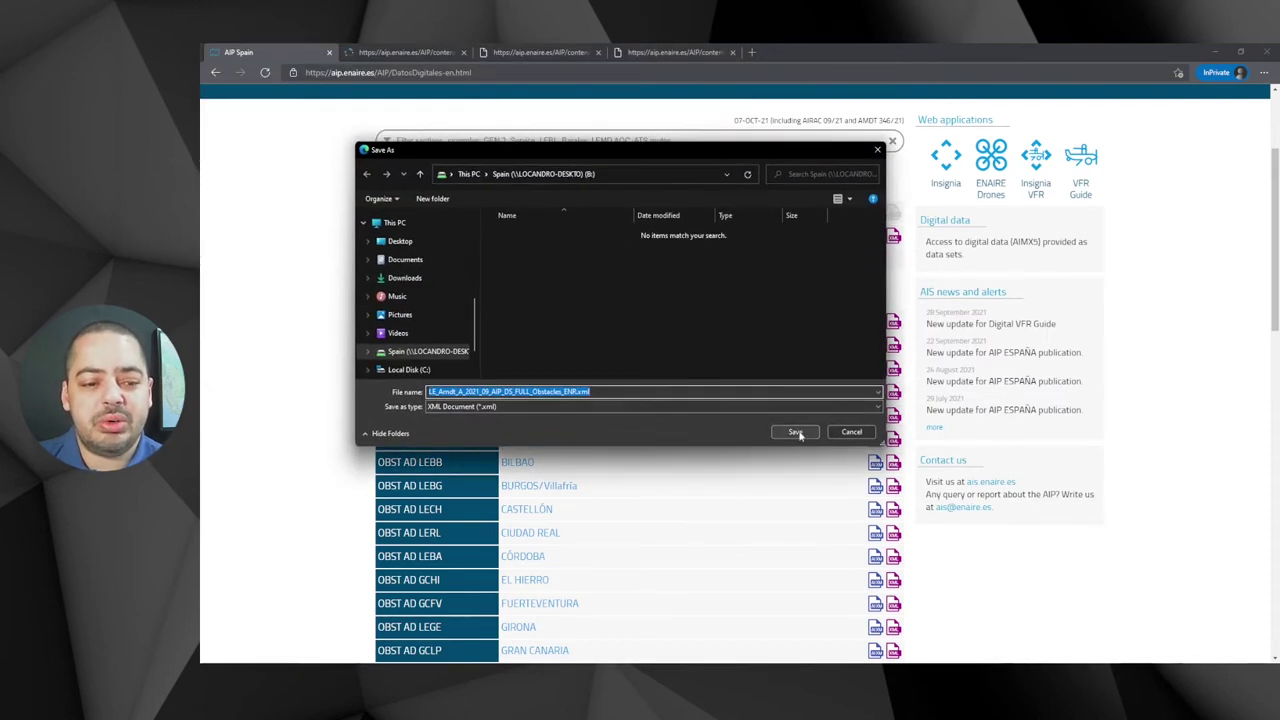
click(795, 432)
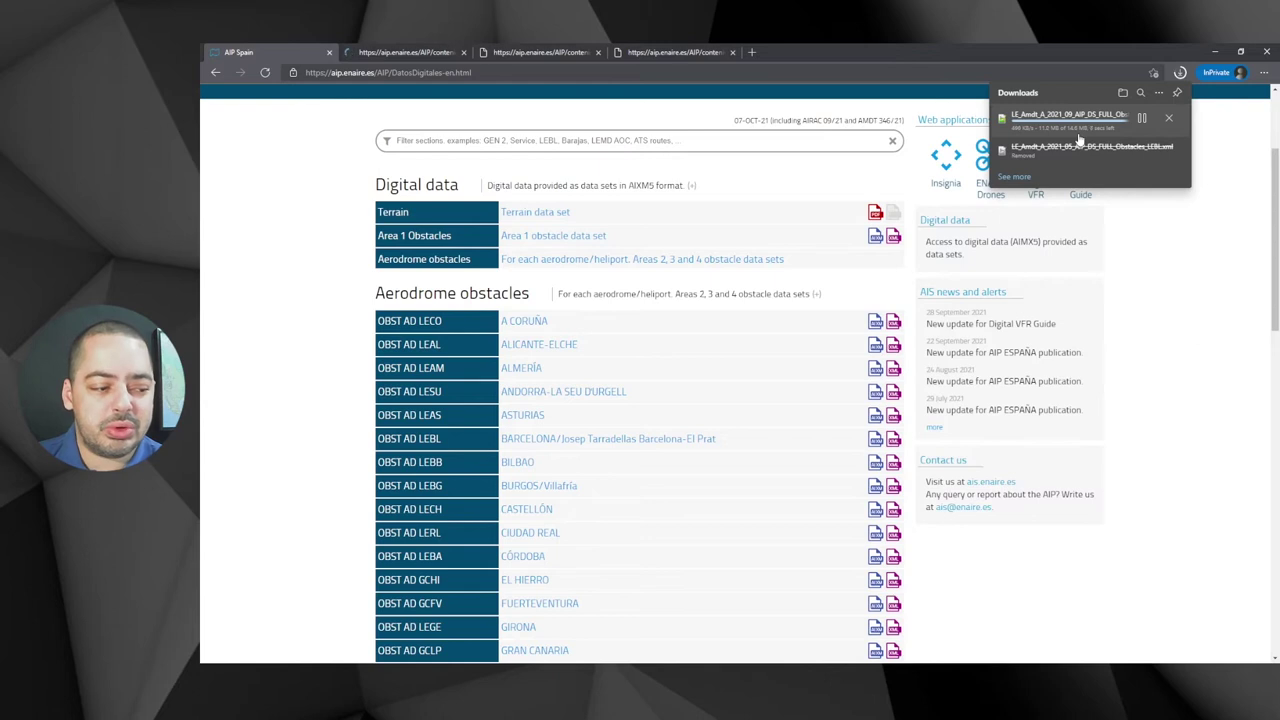
- Save the Barcelona LEBL obstacle AIXM XML file, then switch to QGIS
right_click(875, 443)
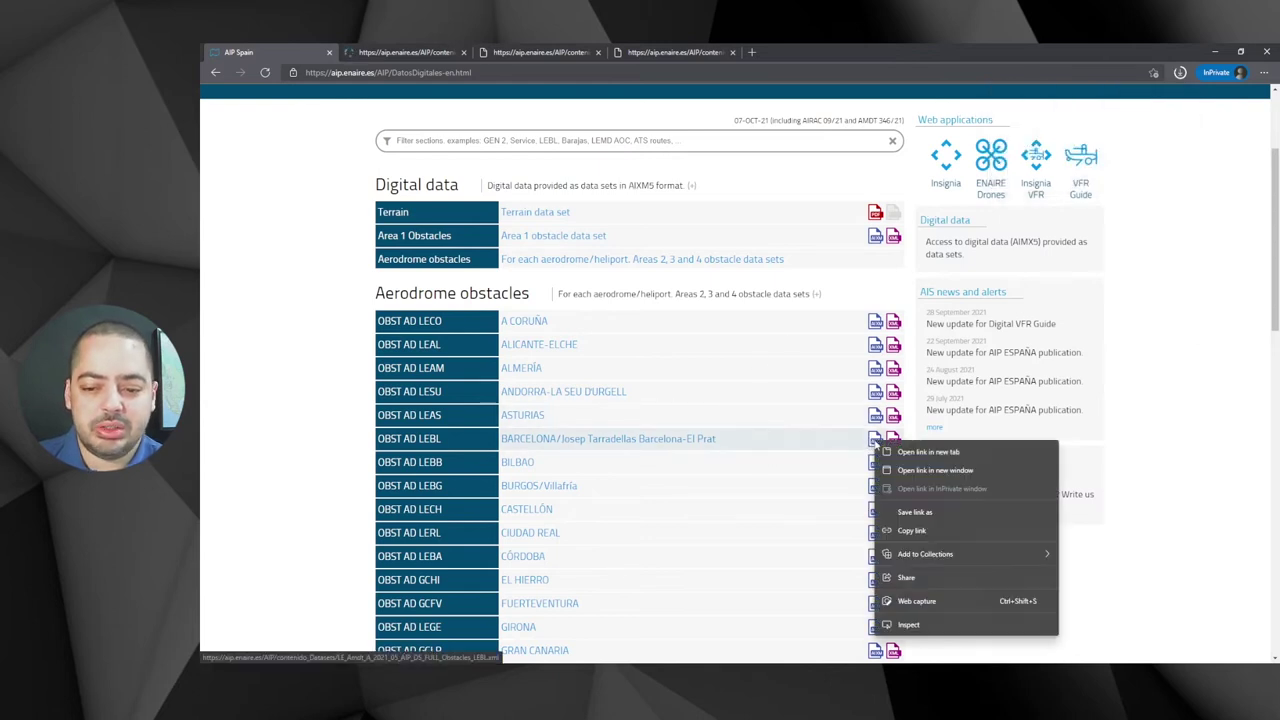
click(931, 510)
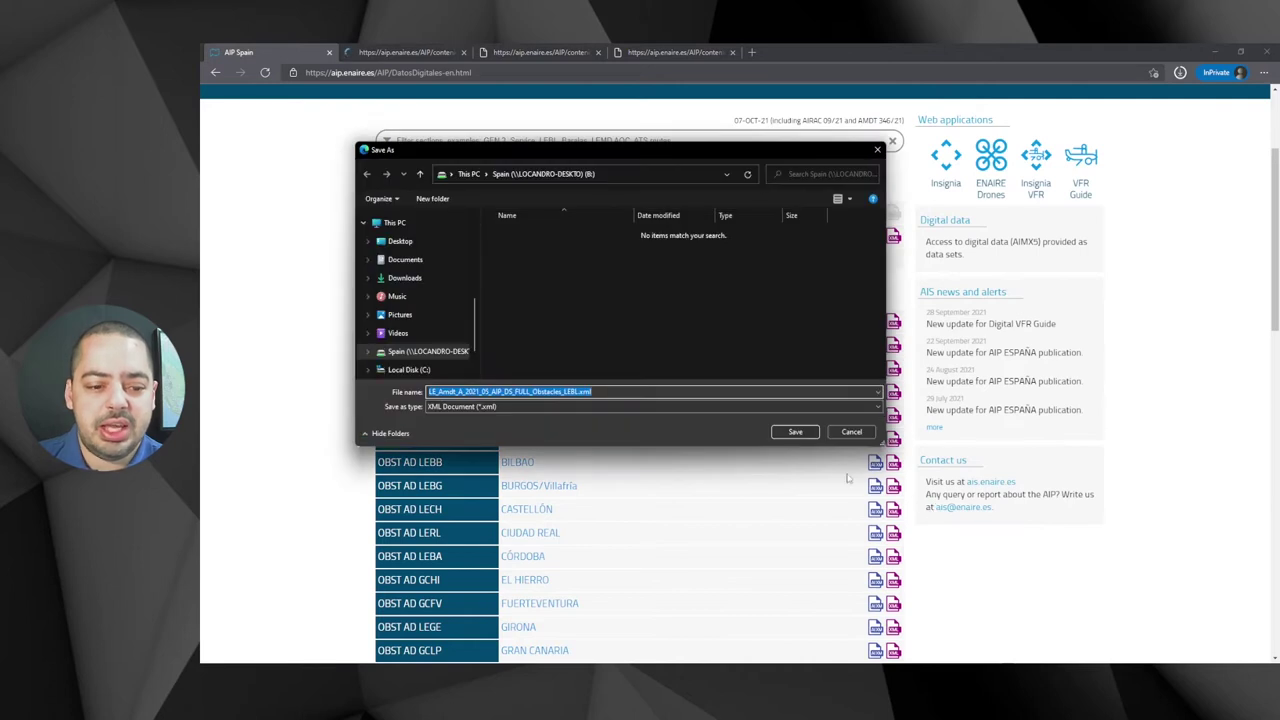
click(797, 432)
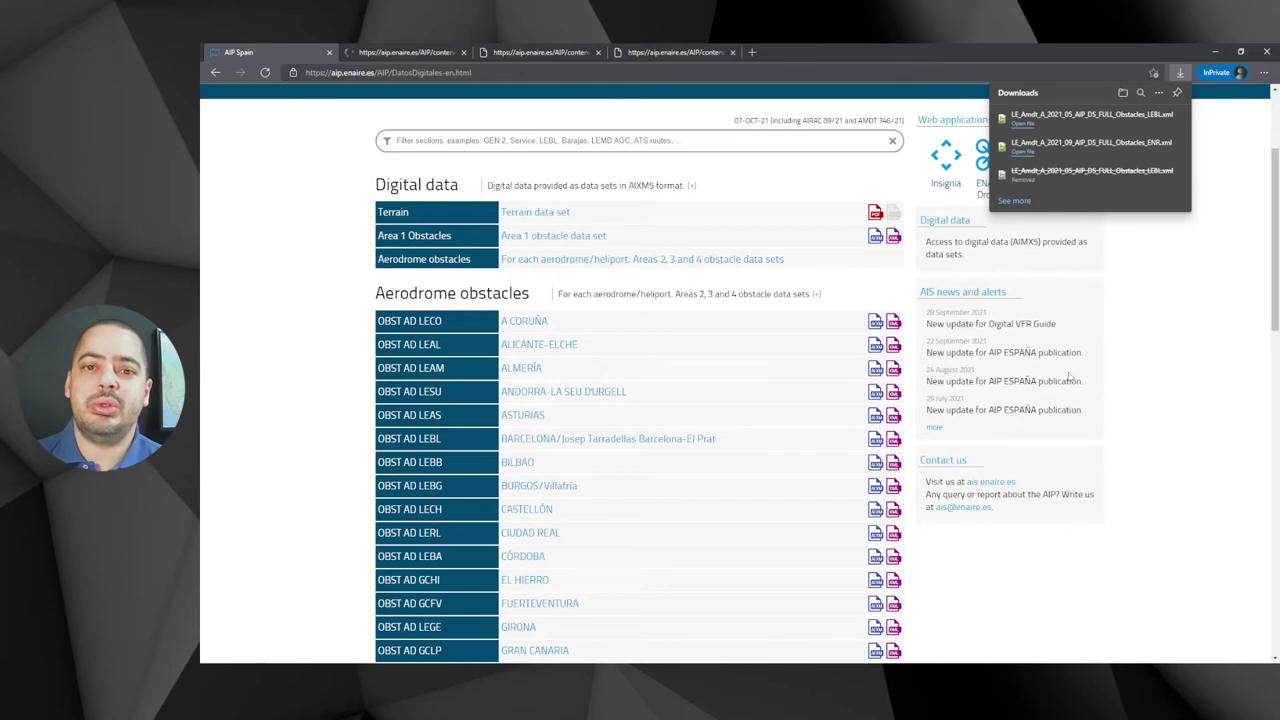
key(alt+Tab)
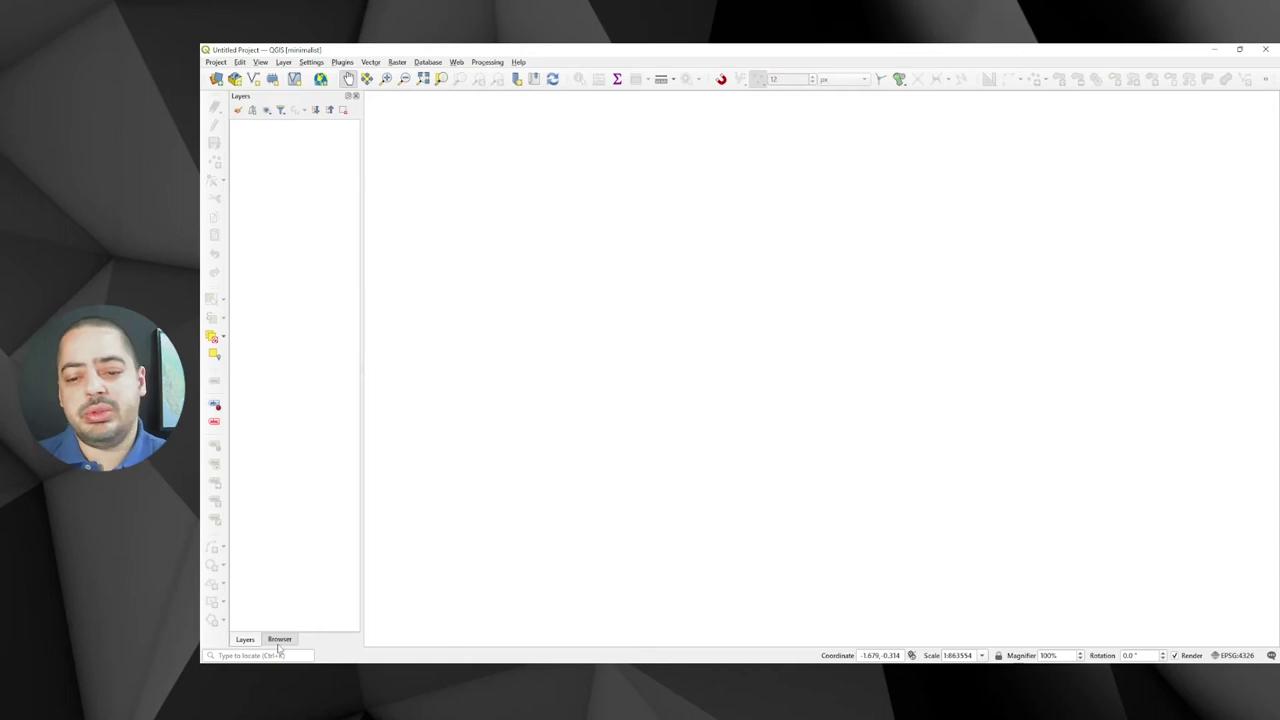
- Load the LEBL and ENR obstacle XML files from B:\ onto the map as layers
click(279, 640)
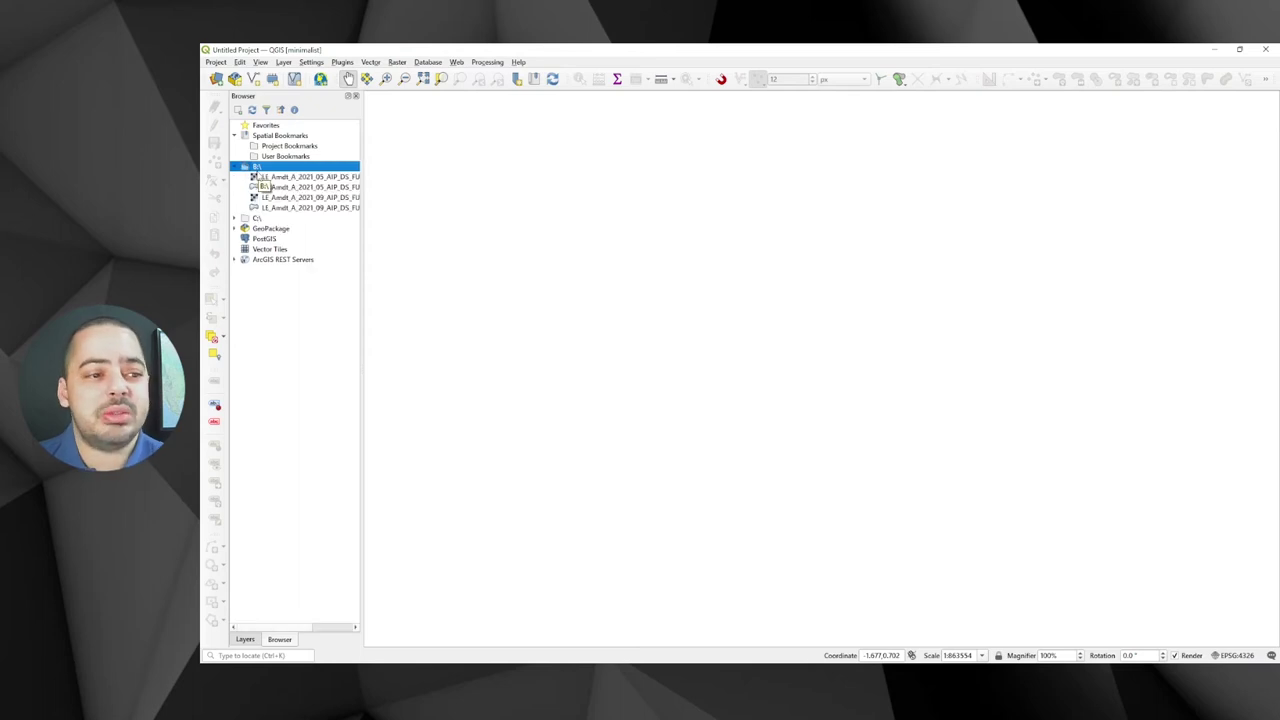
drag(362, 183, 470, 182)
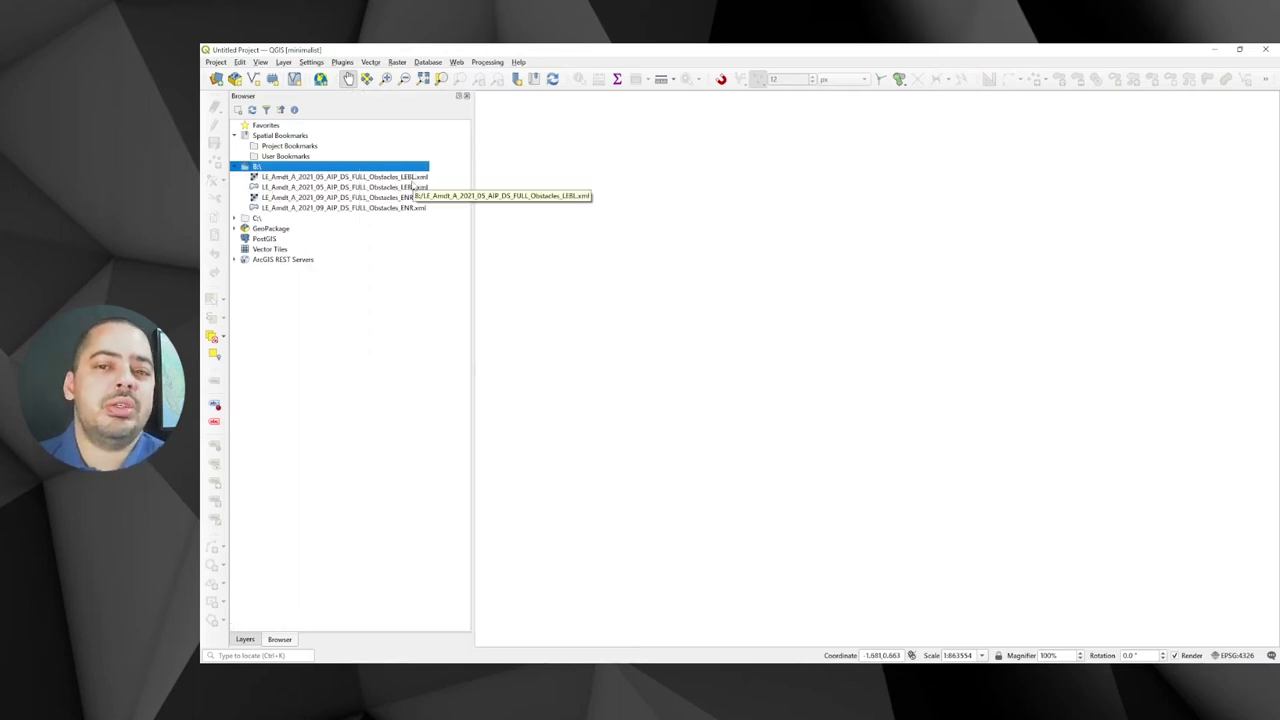
click(390, 188)
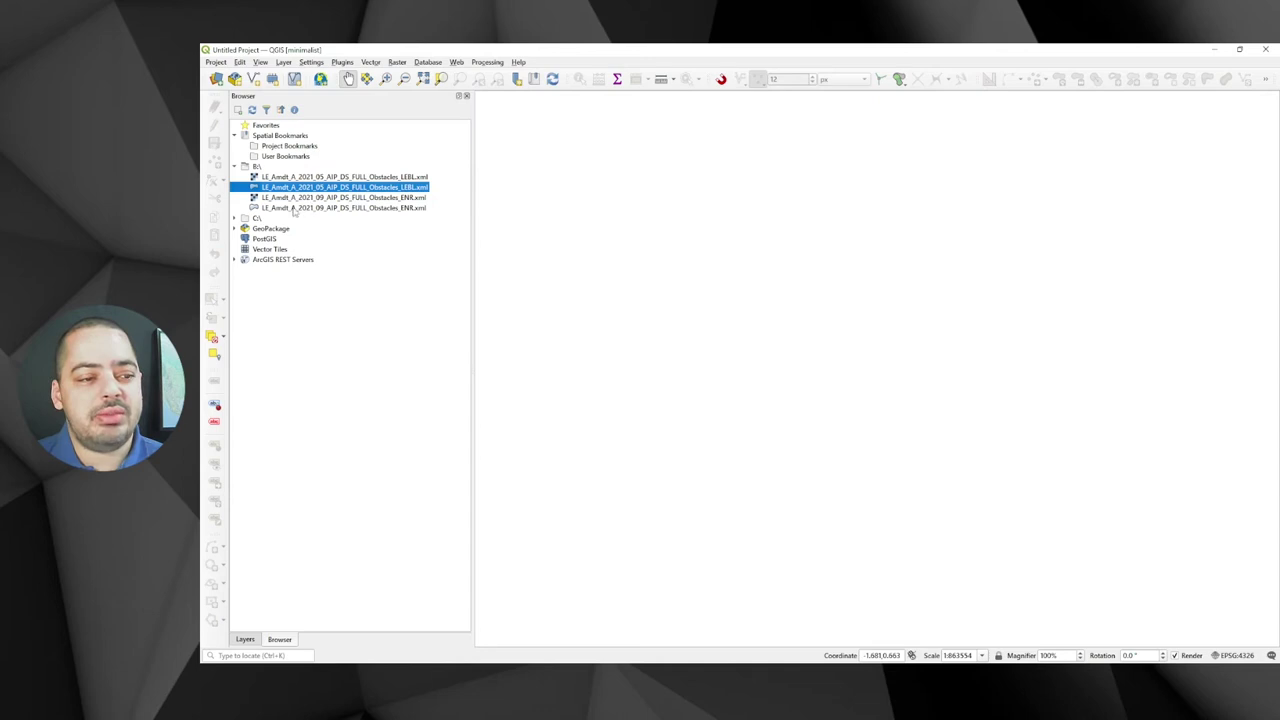
ctrl+click(300, 208)
drag(300, 207, 725, 228)
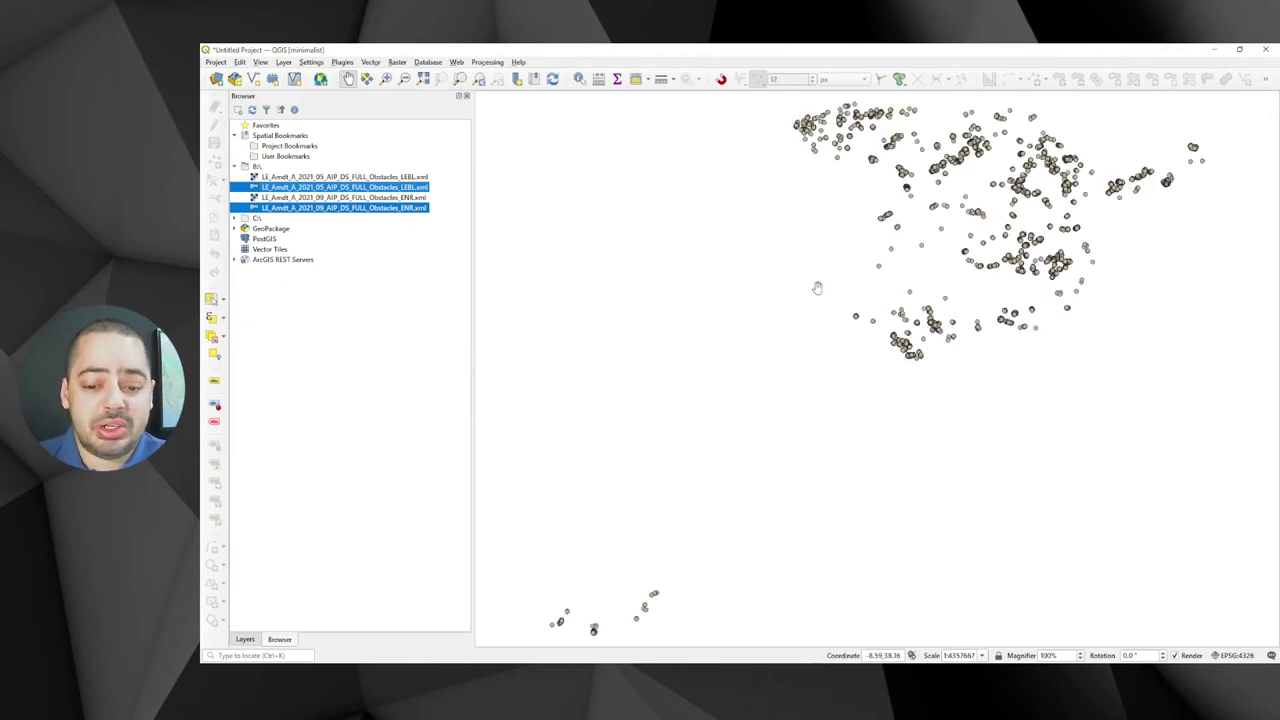
click(243, 641)
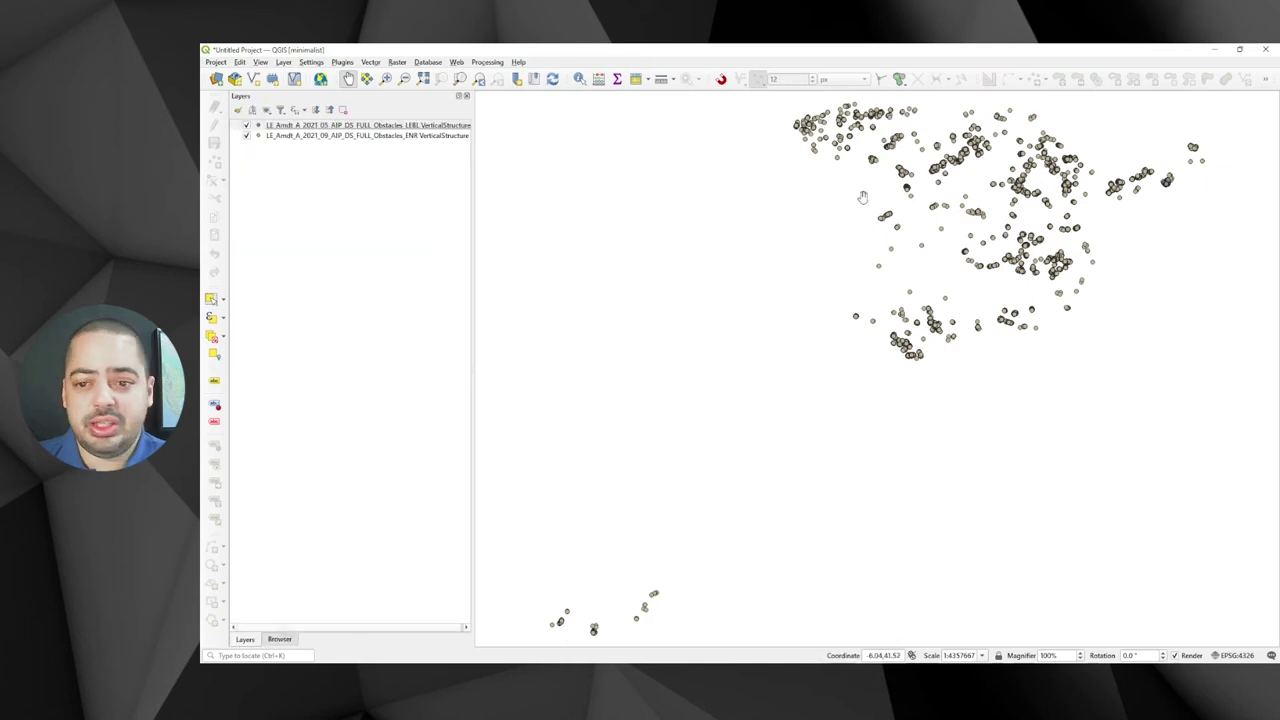
- Add the built-in World Map via 'world' and place it beneath the obstacle layers
click(246, 125)
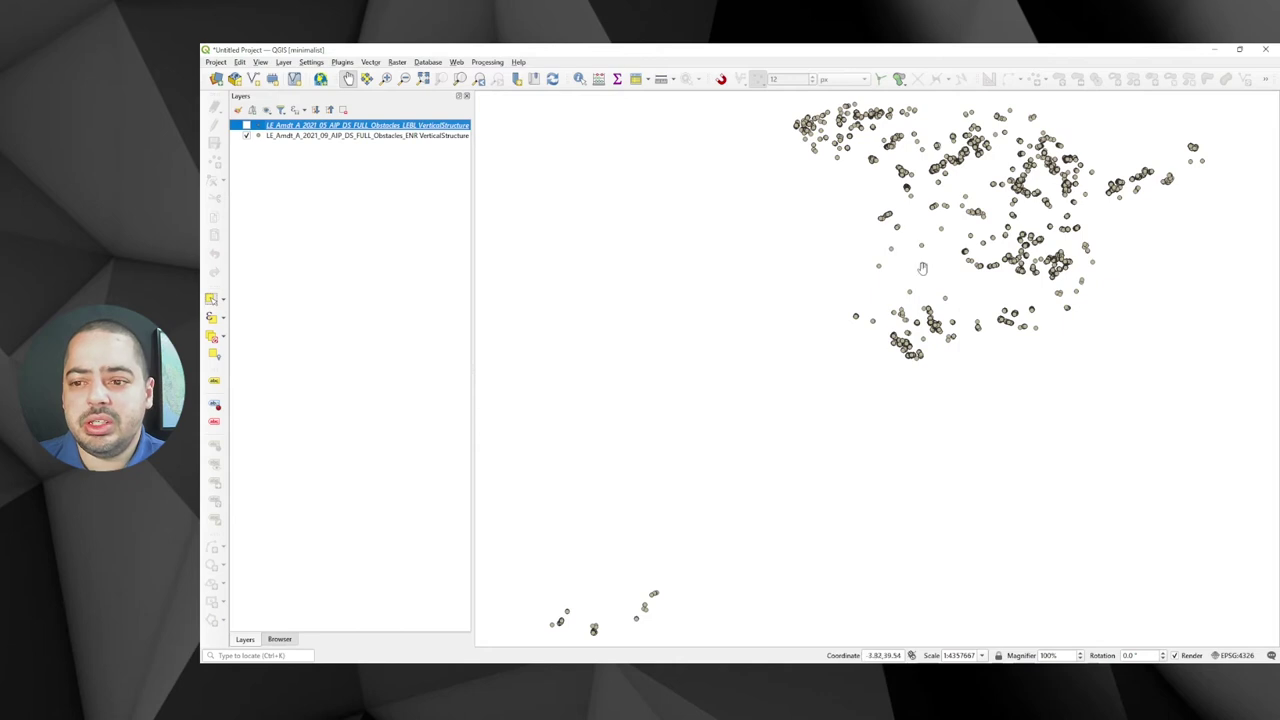
click(889, 655)
text(wo)
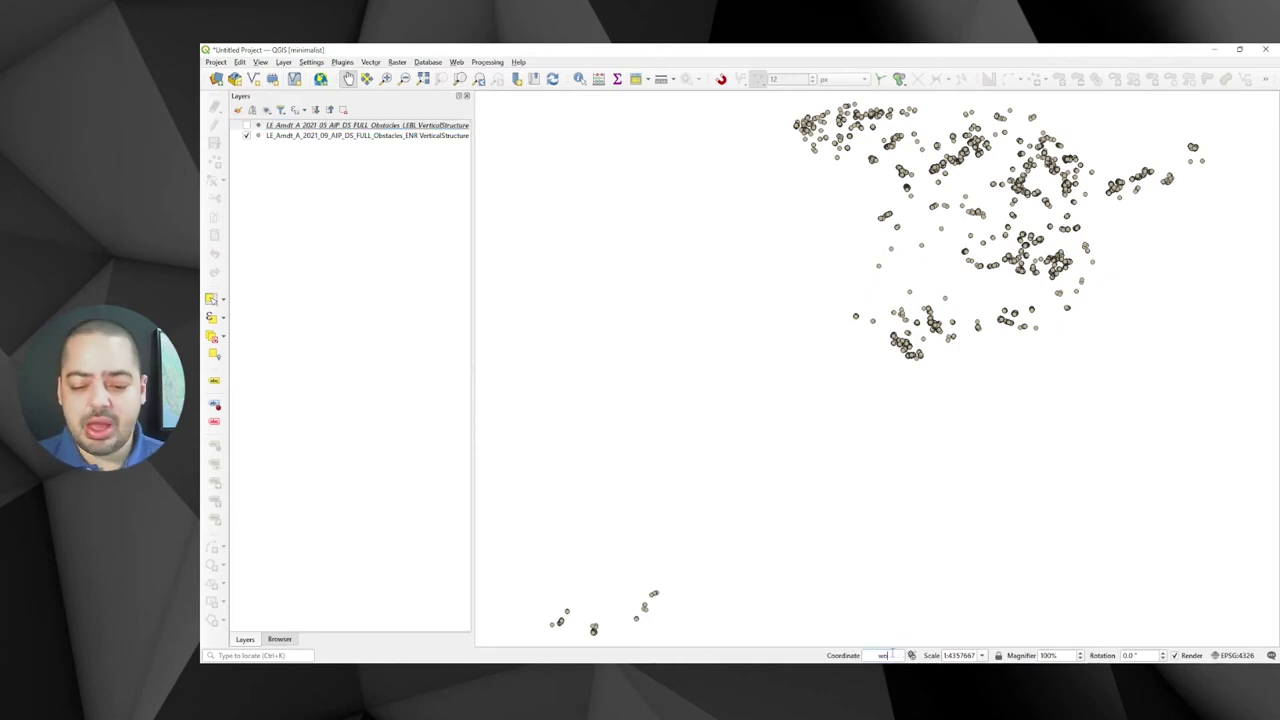
text(rld)
key(Return)
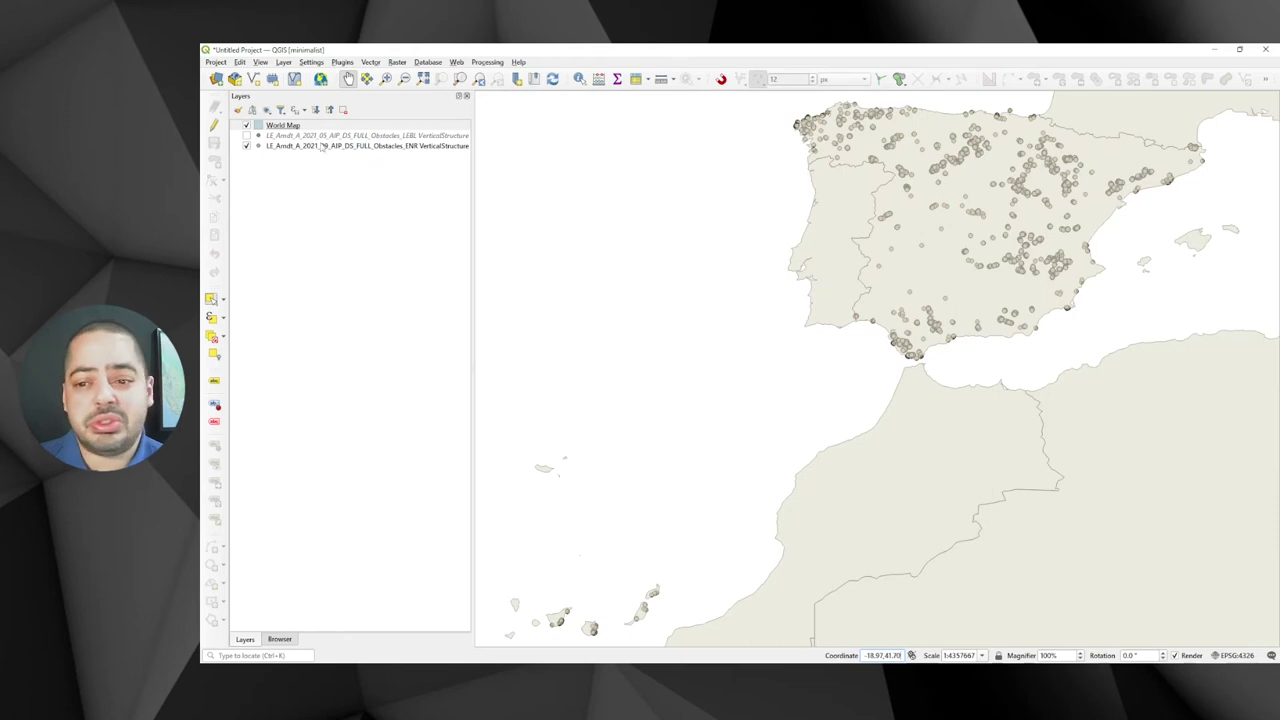
drag(282, 125, 272, 154)
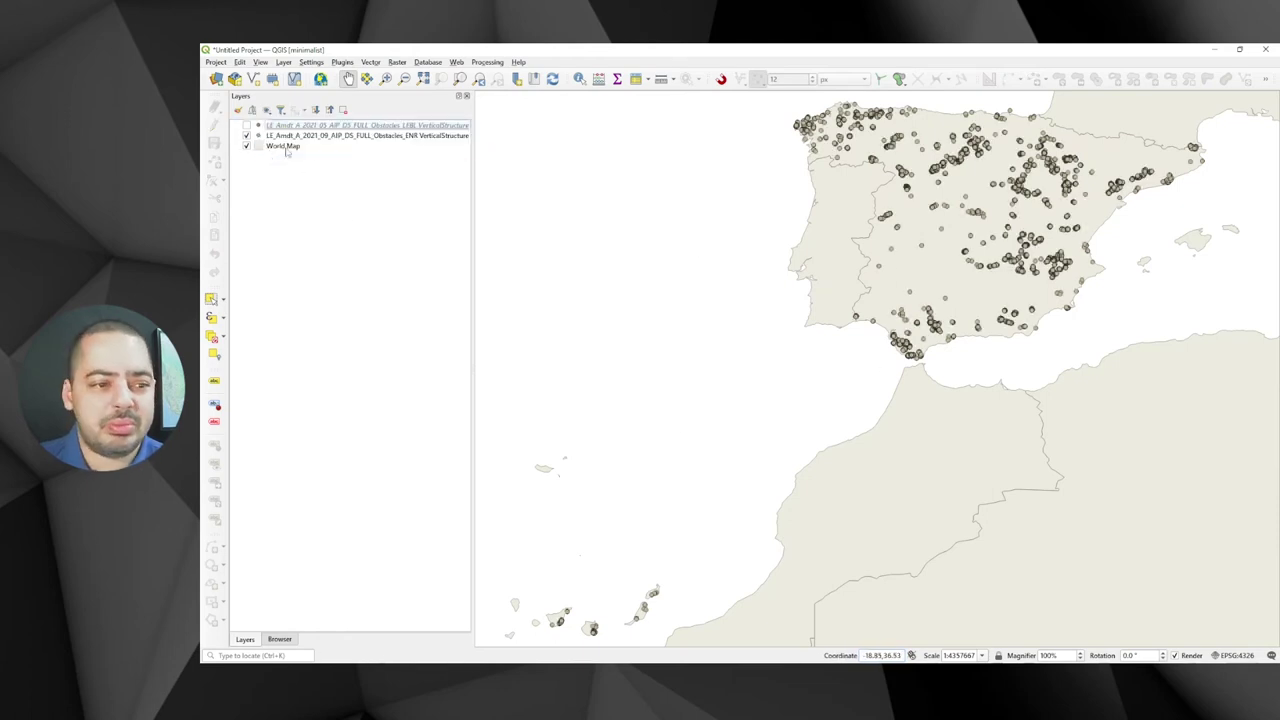
- Make both obstacle layers visible above the World Map and select LEBL for styling
click(246, 135)
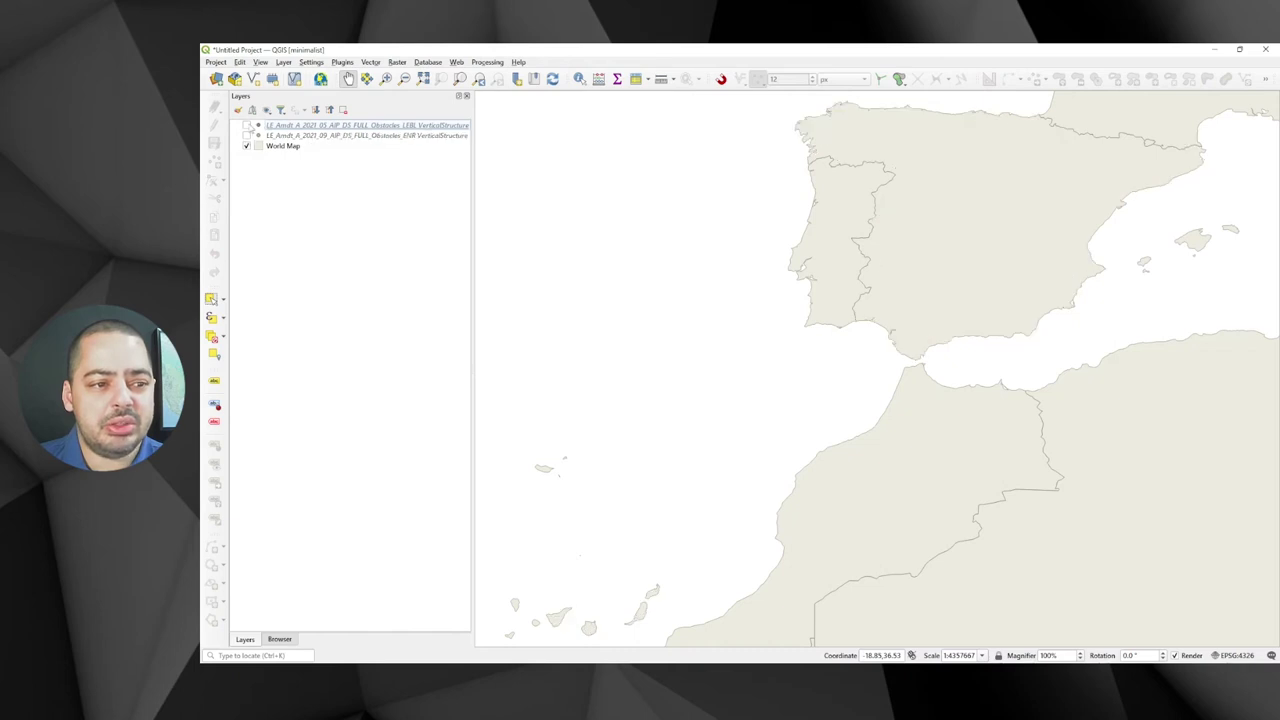
click(246, 125)
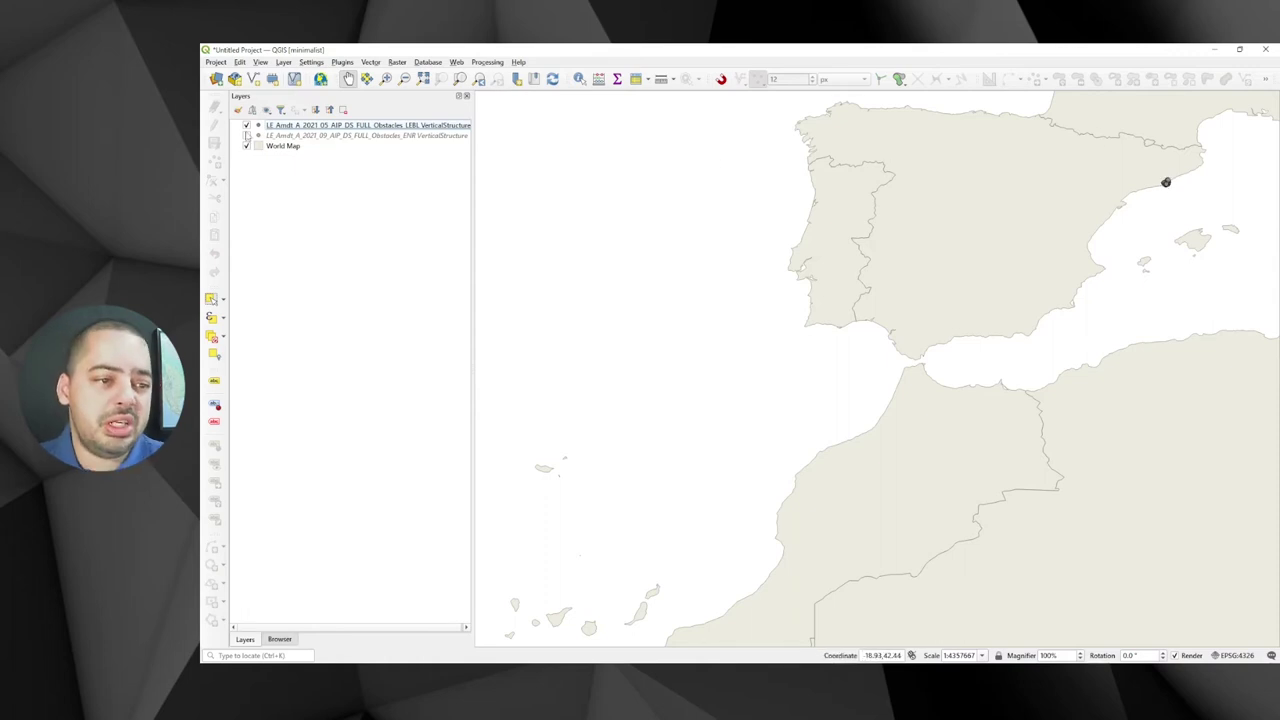
click(247, 135)
click(260, 126)
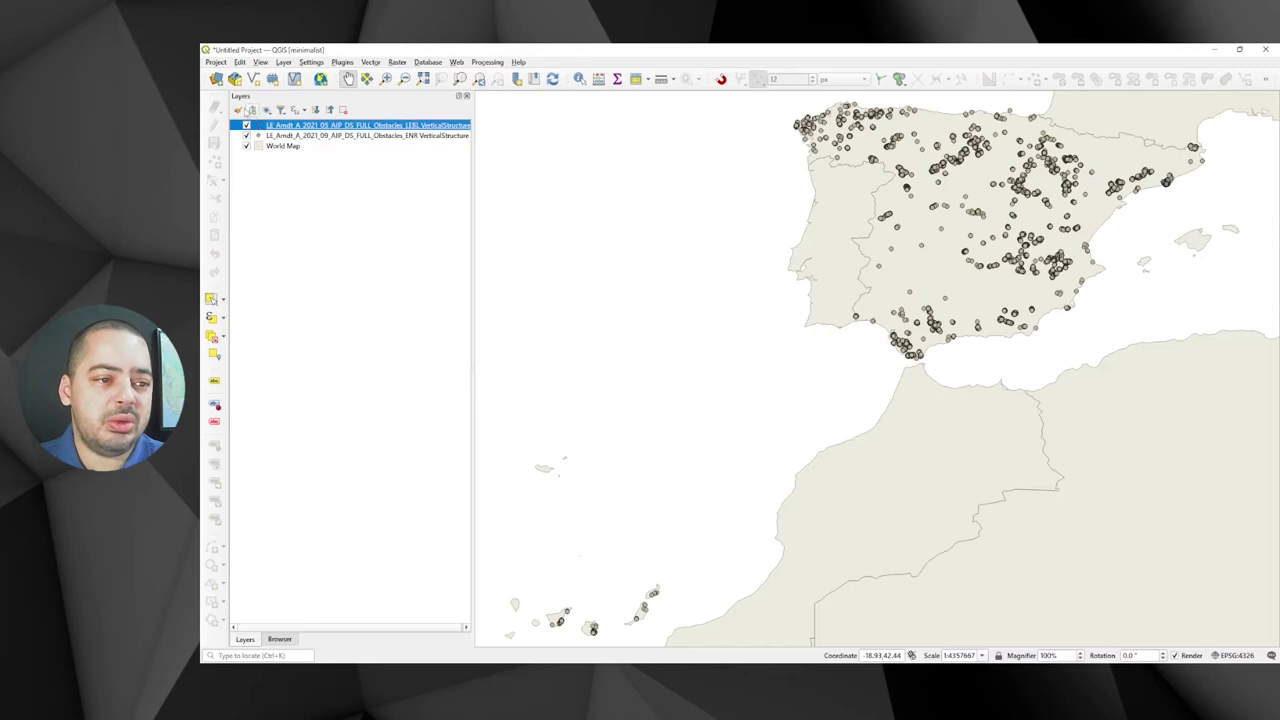
click(238, 110)
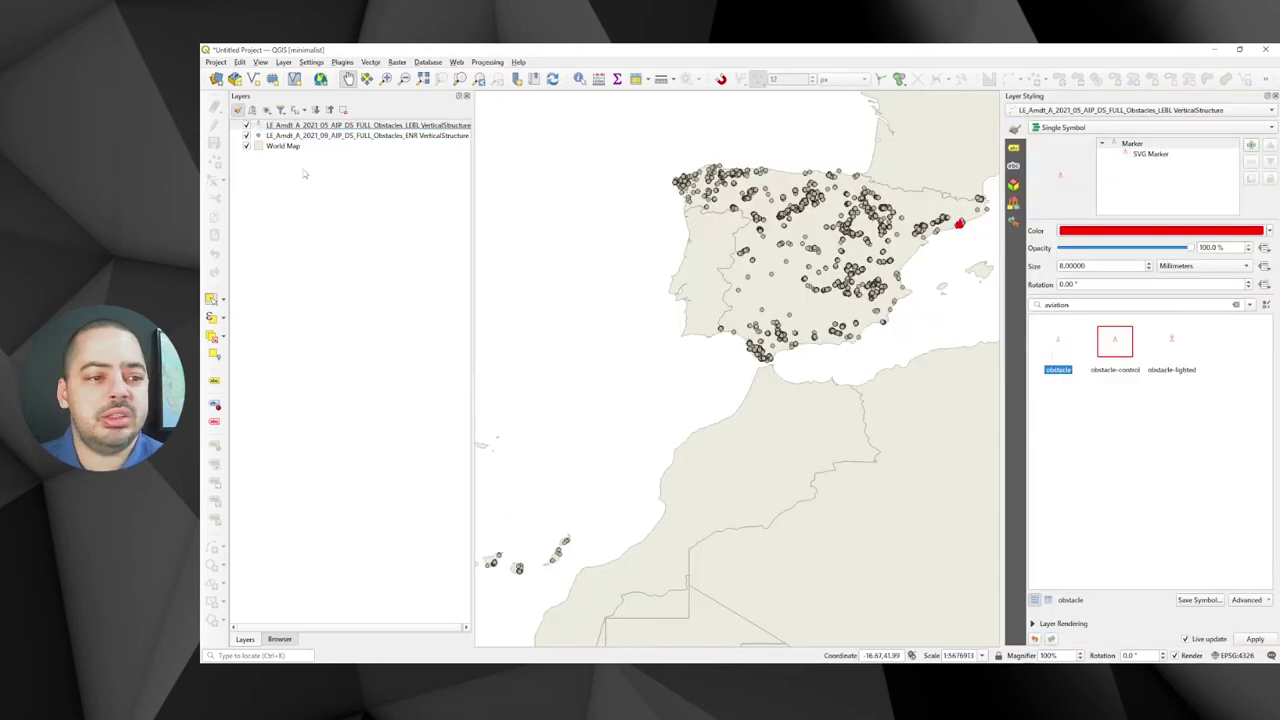
- Give the ENR layer the red 'obstacle' SVG marker and zoom into north-central Spain
click(298, 136)
click(1058, 343)
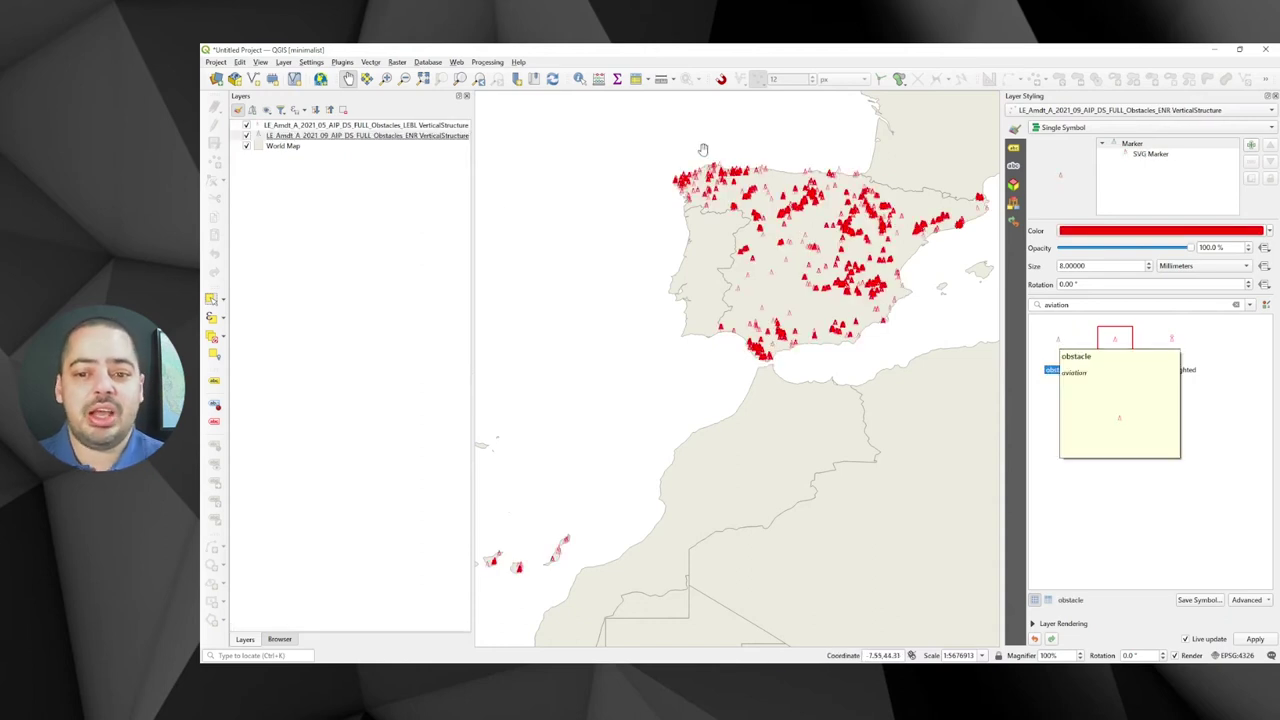
click(386, 79)
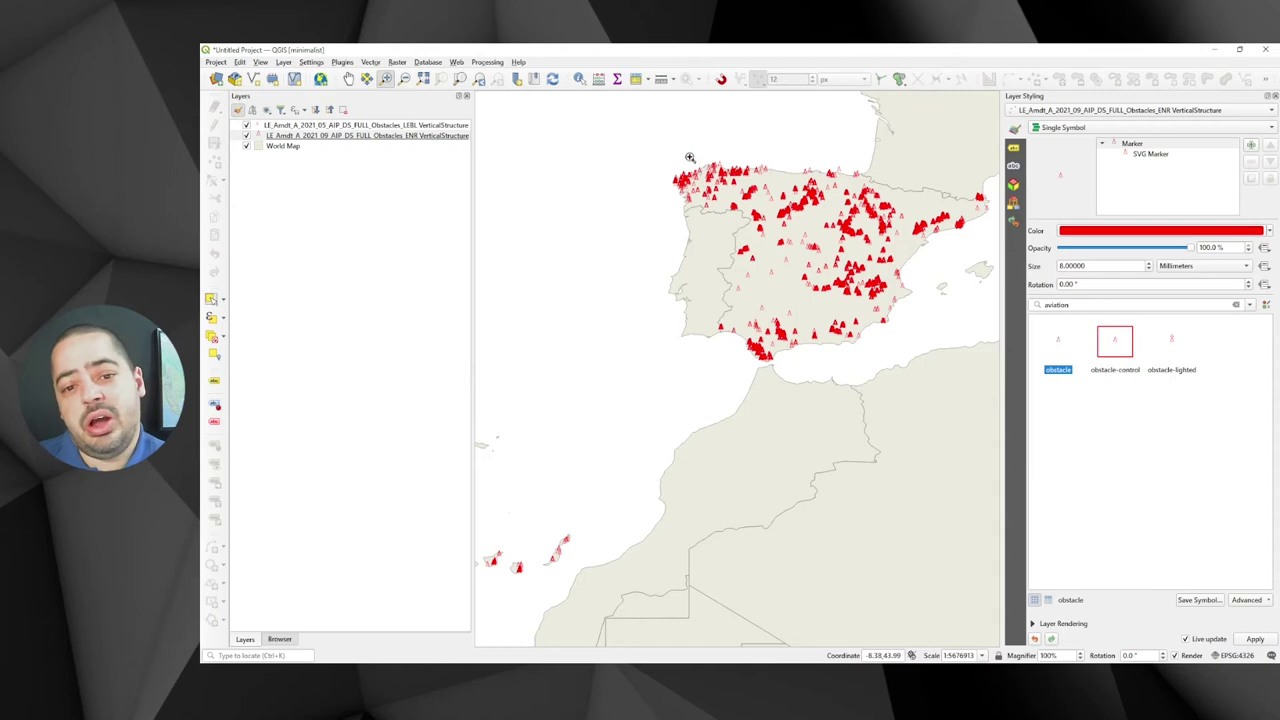
drag(662, 138, 1011, 375)
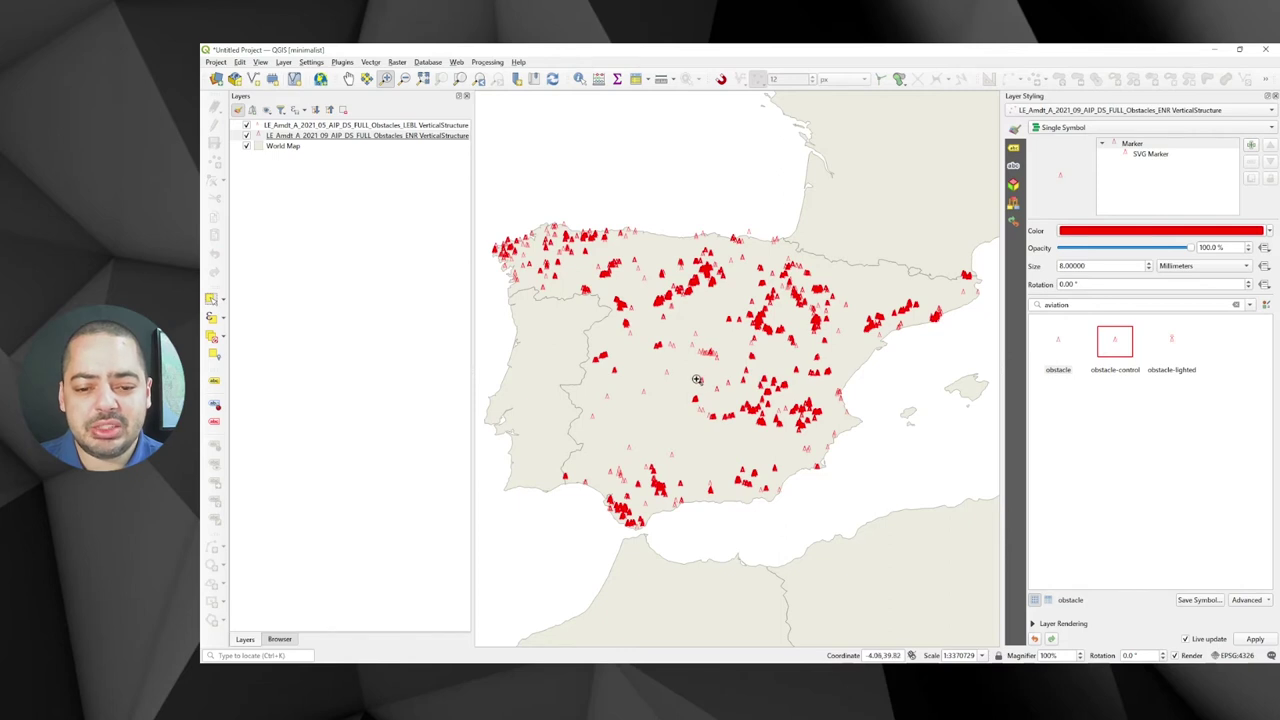
drag(630, 264, 696, 326)
scroll(696, 326, down, 1)
click(350, 137)
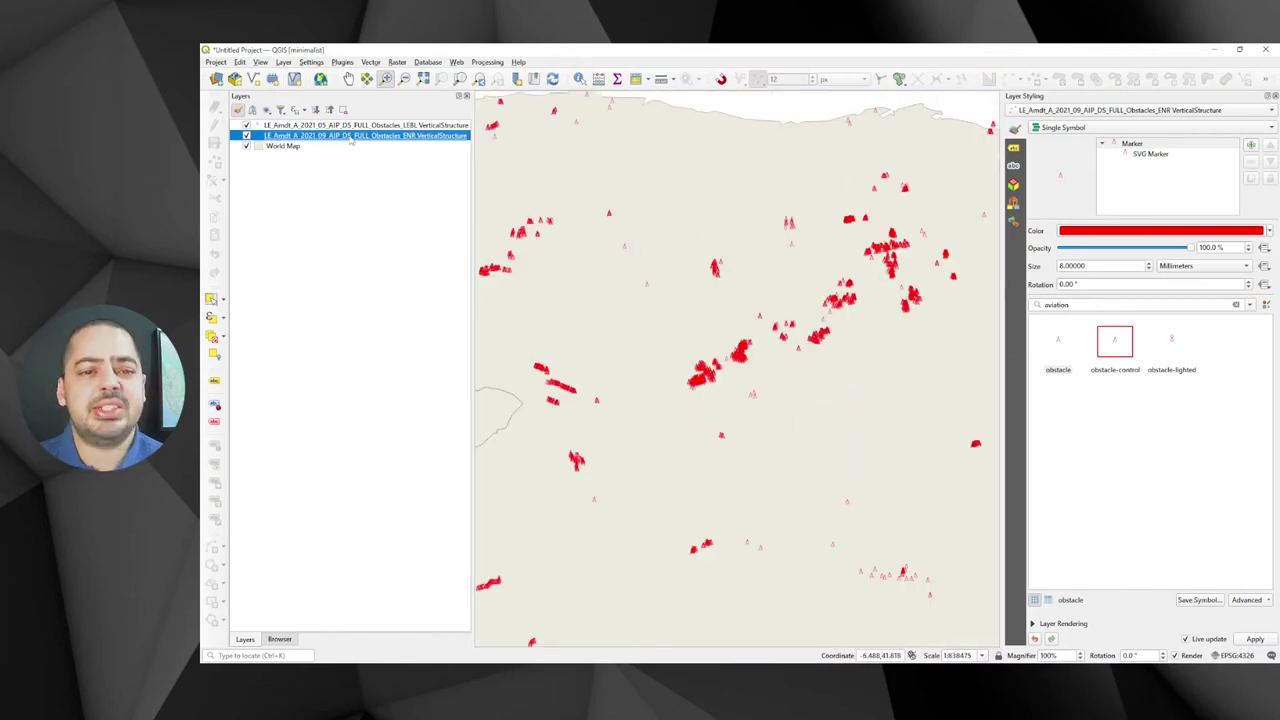
scroll(772, 293, down, 1)
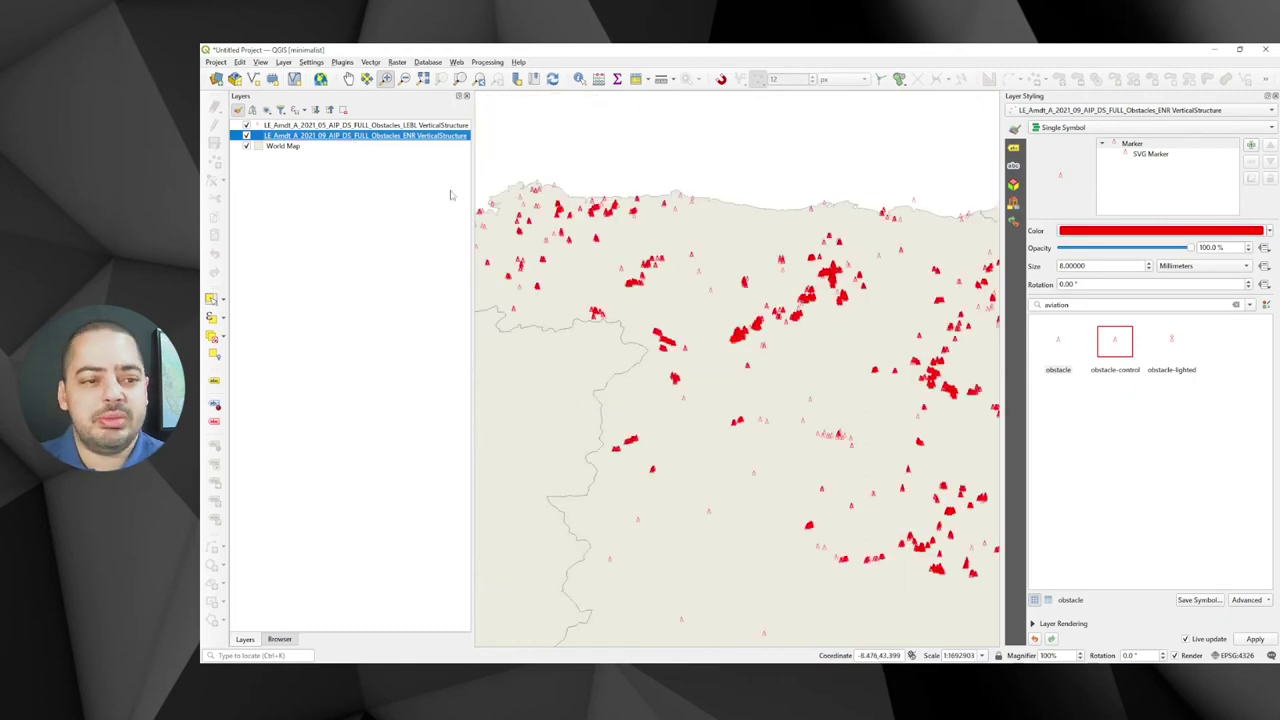
- Open the ENR layer's attribute table, sort by type and verticalExtent, and widen the structure-part type column
right_click(416, 135)
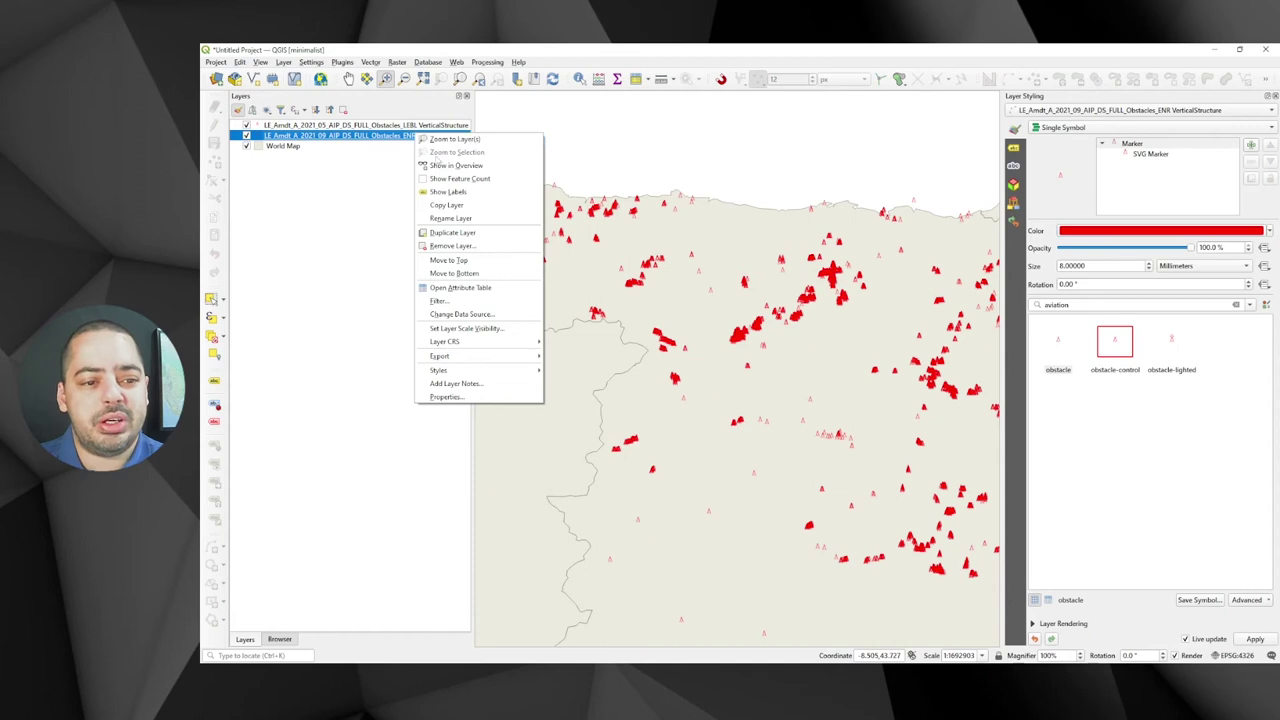
click(465, 287)
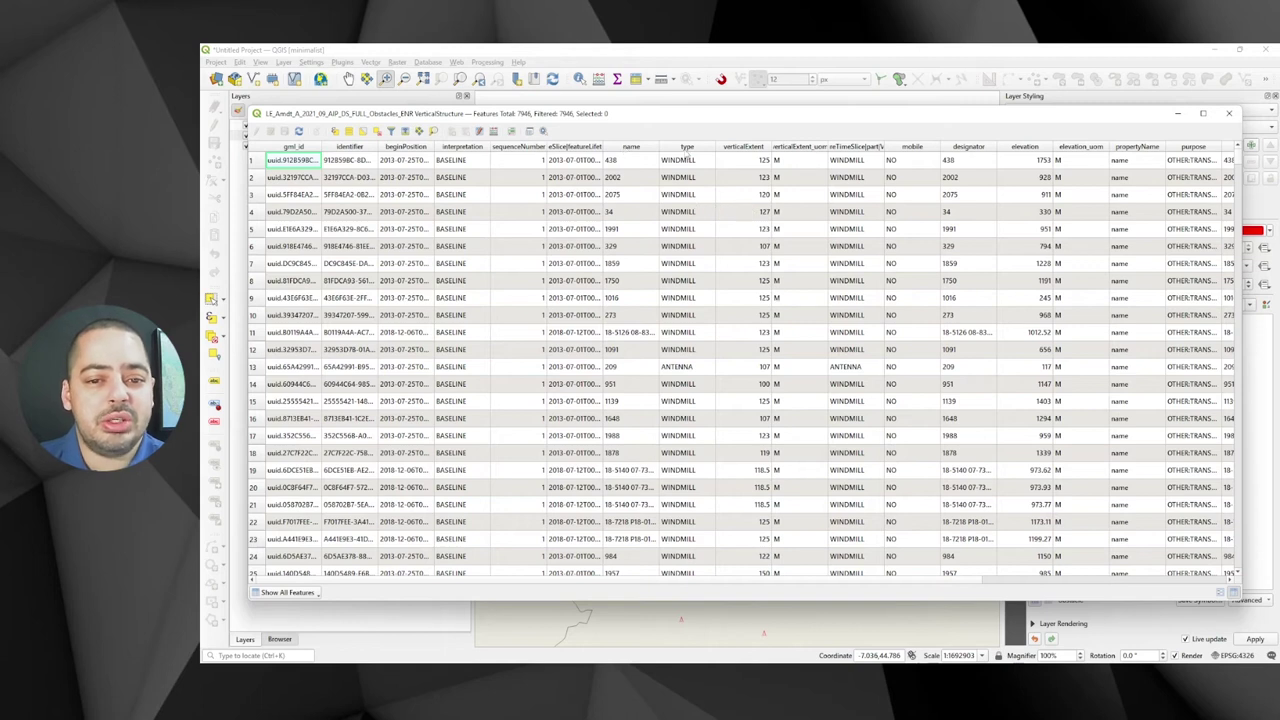
click(686, 147)
click(758, 147)
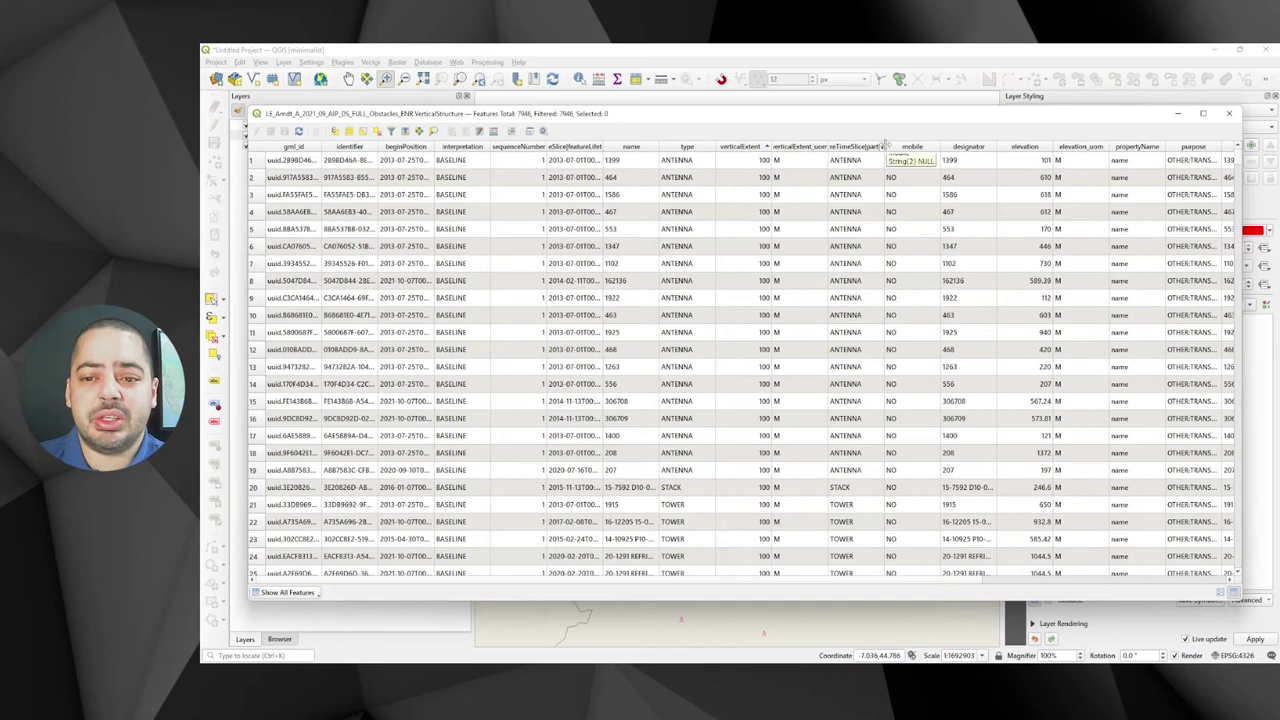
drag(884, 148, 988, 148)
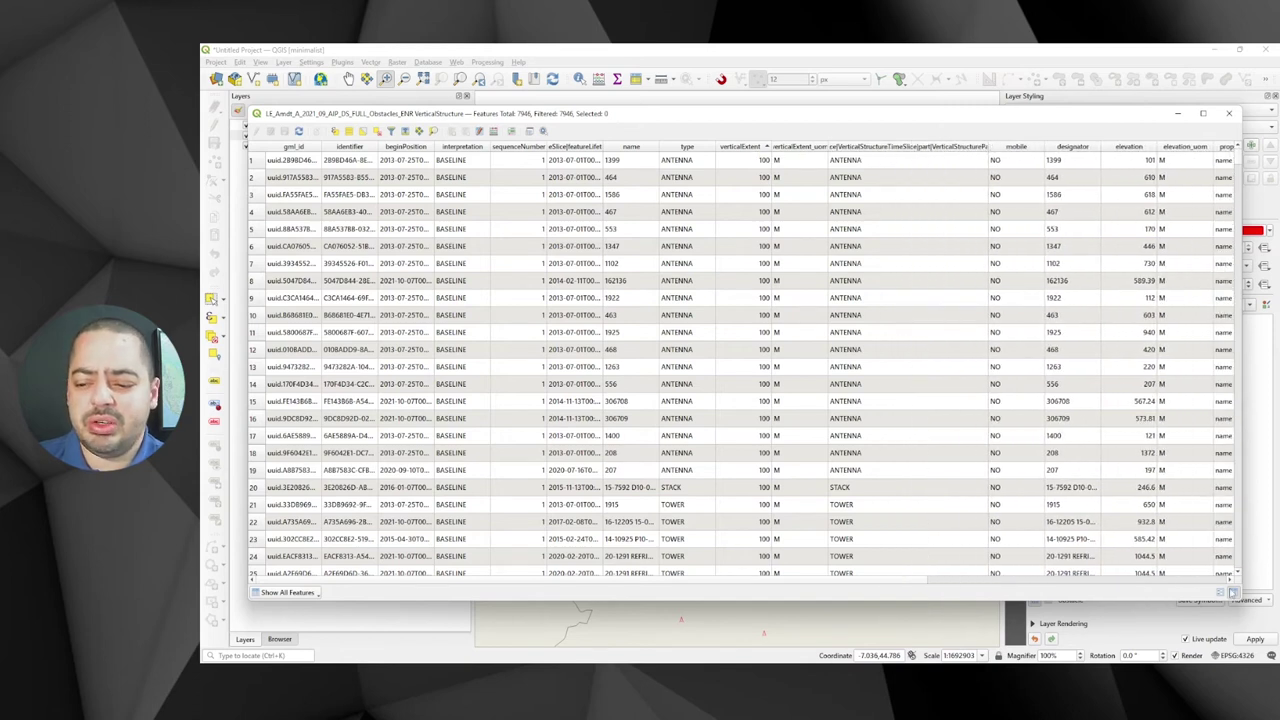
- Show the ENR obstacles one at a time in Form View, then bring up the obstacle files folder
click(1233, 592)
click(1221, 592)
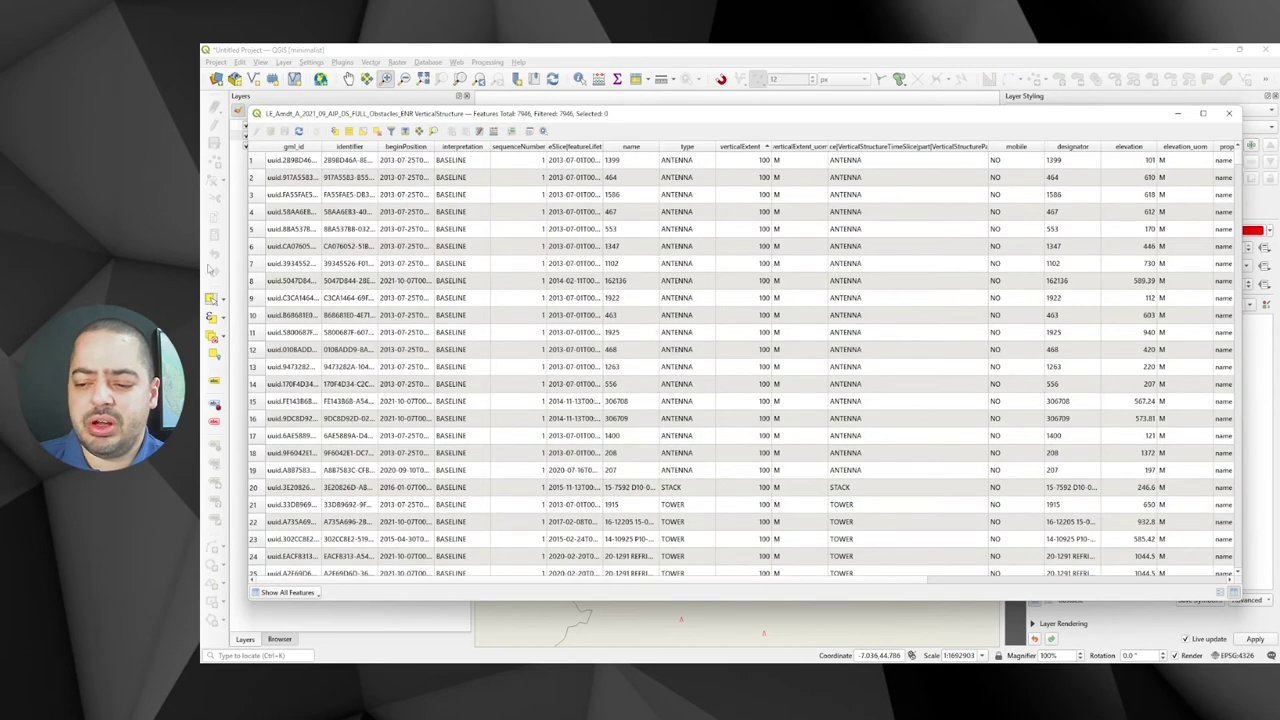
click(1233, 592)
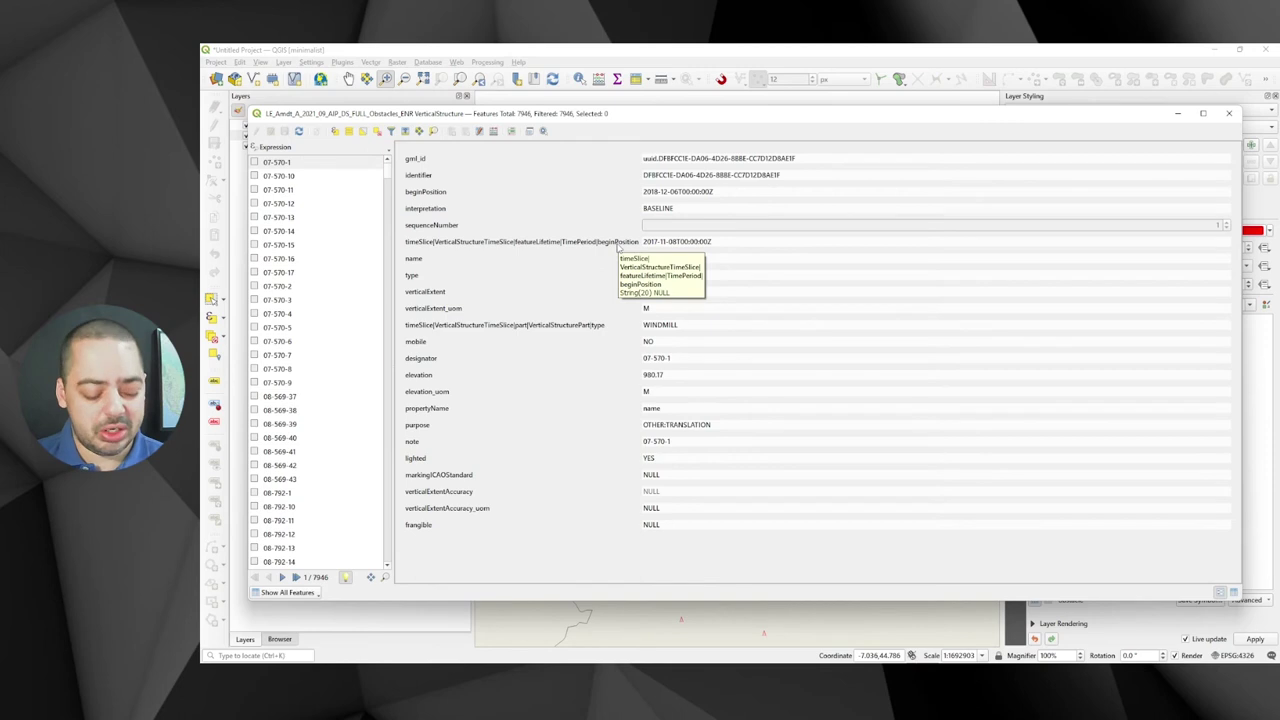
key(alt+Tab)
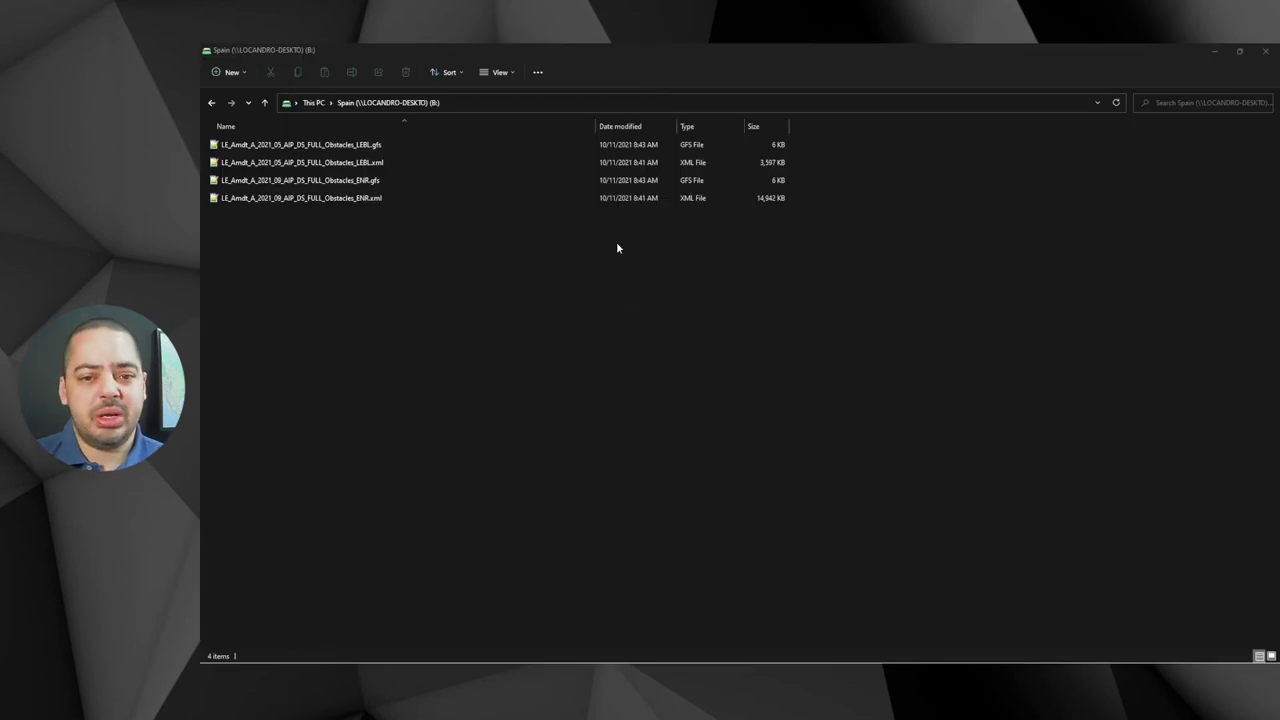
- Open the ENR .gfs file in Notepad++ with XML highlighting in an enlarged window
click(355, 180)
key(Return)
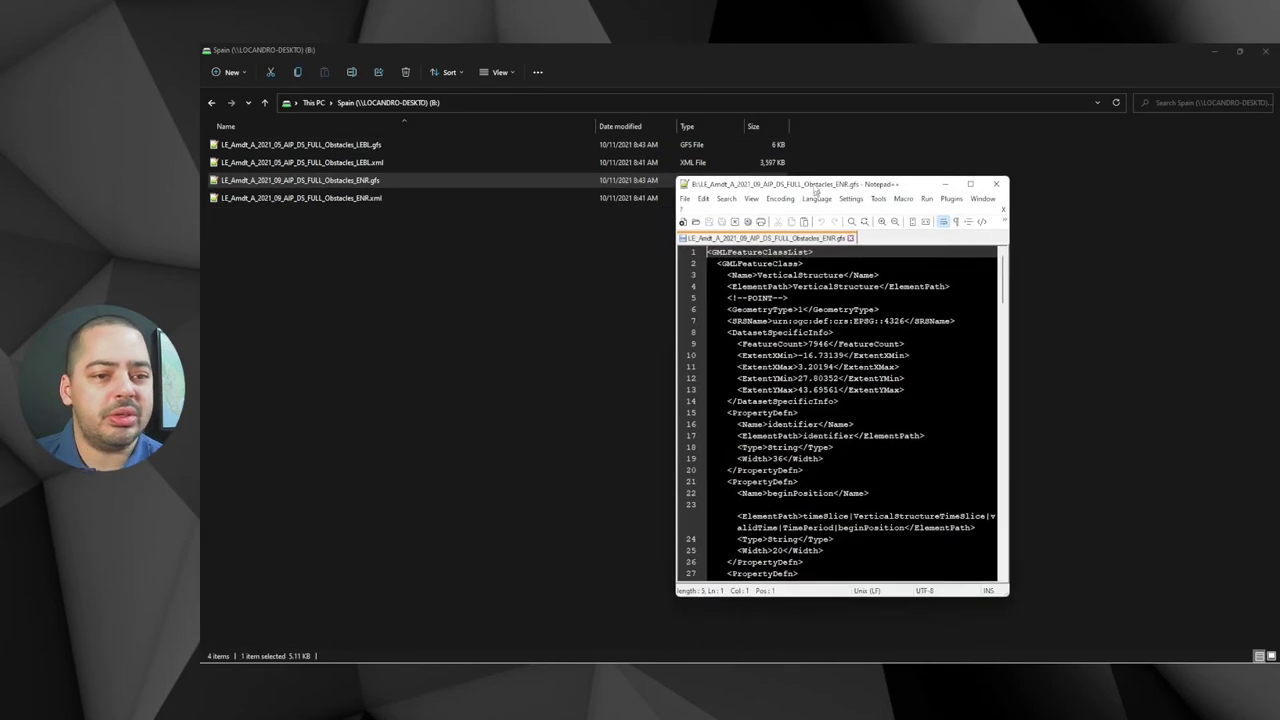
drag(899, 151, 863, 89)
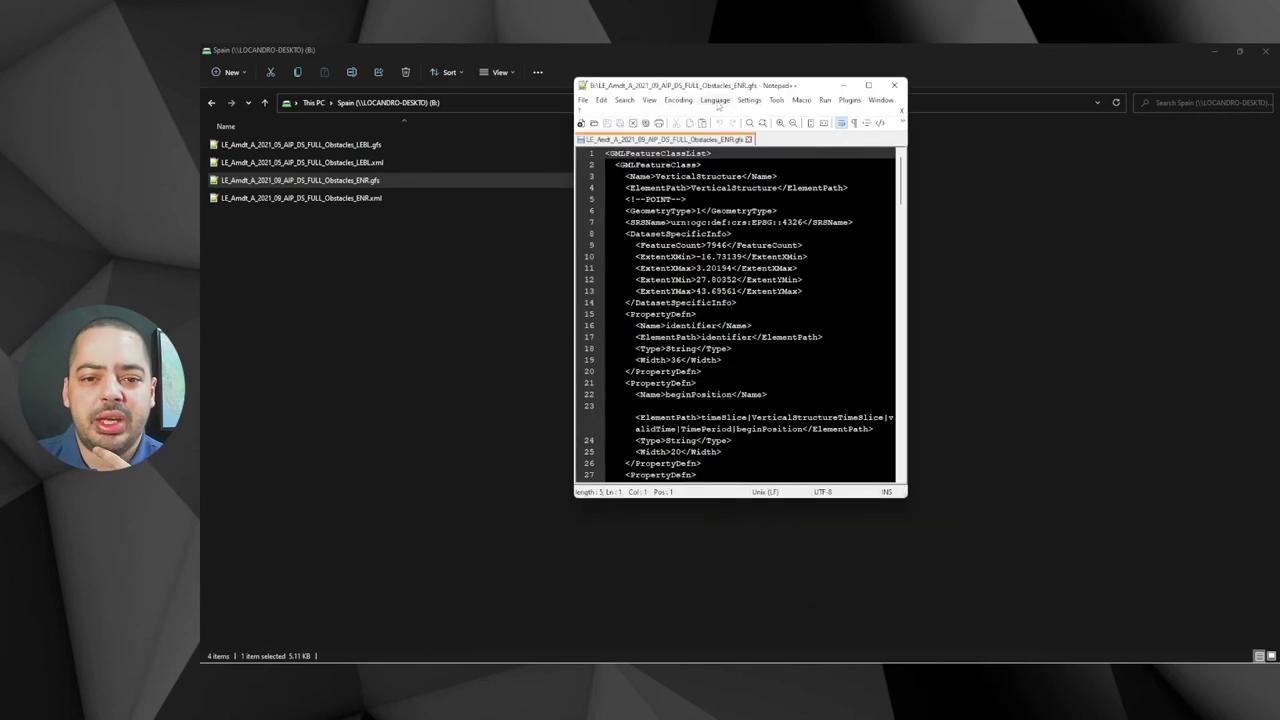
click(715, 100)
click(742, 384)
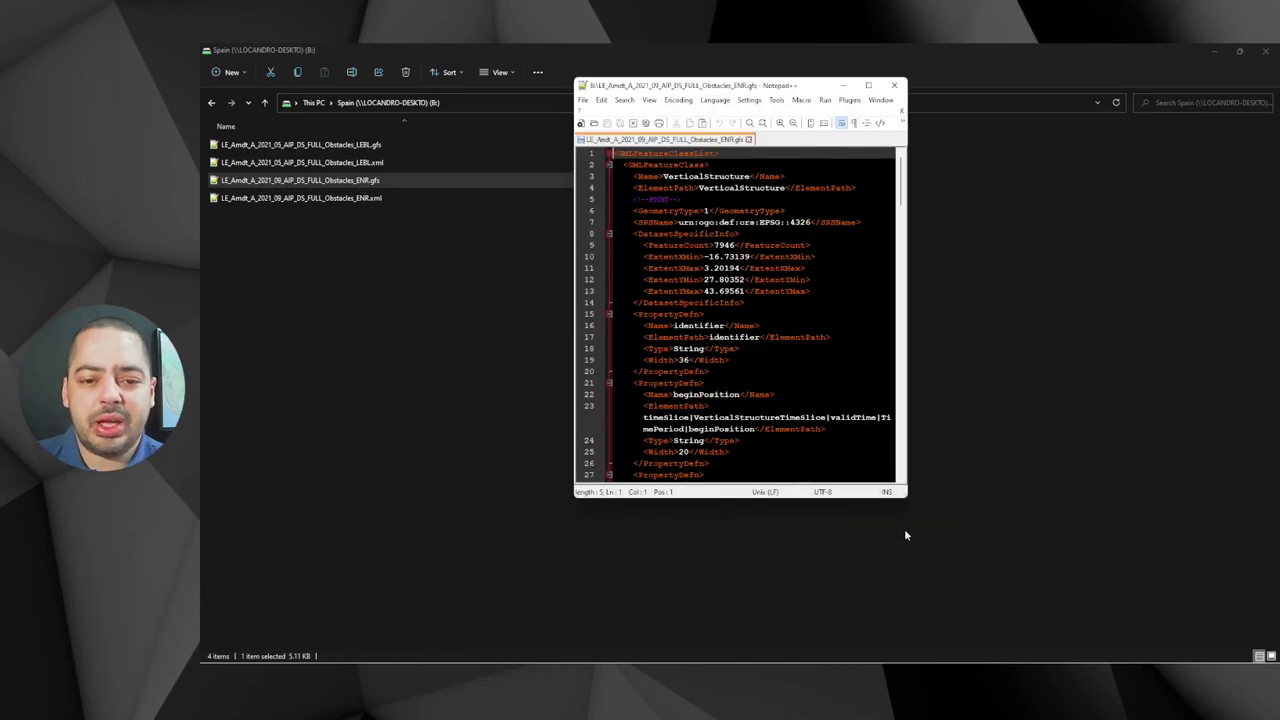
drag(906, 496, 1191, 585)
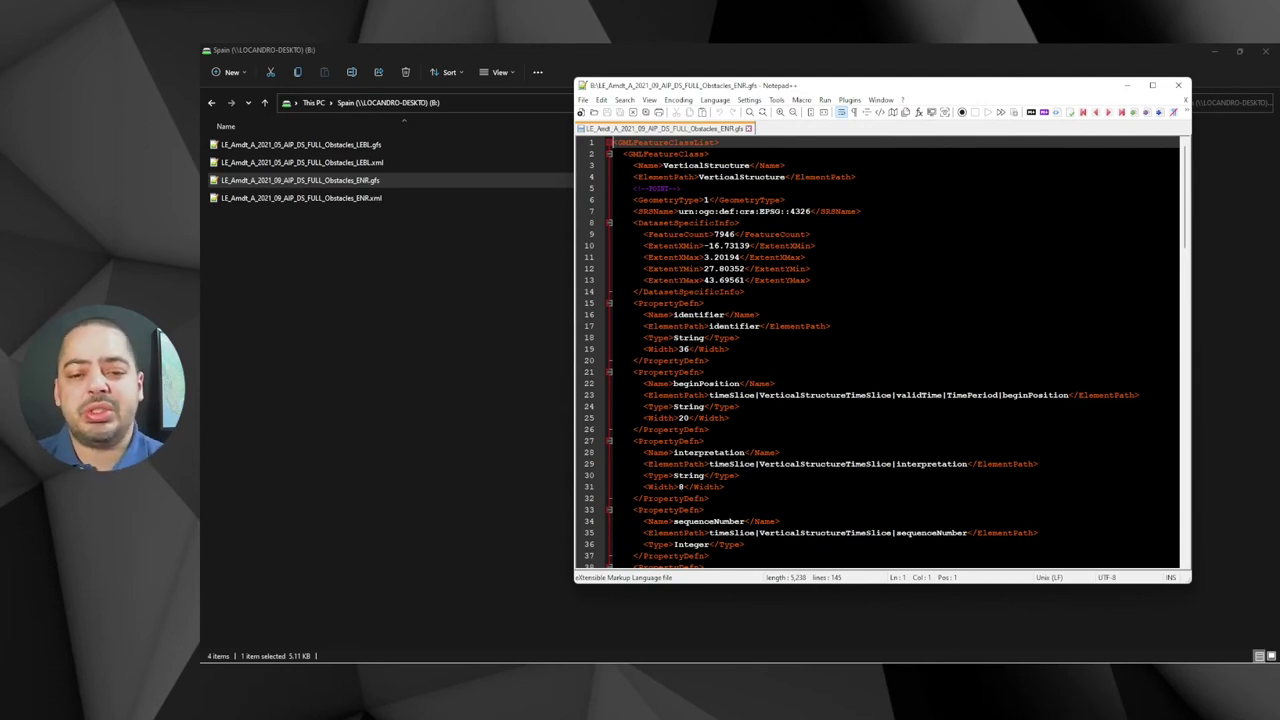
- Inspect the 7946 feature count and the beginPosition property definitions in the schema
double_click(724, 234)
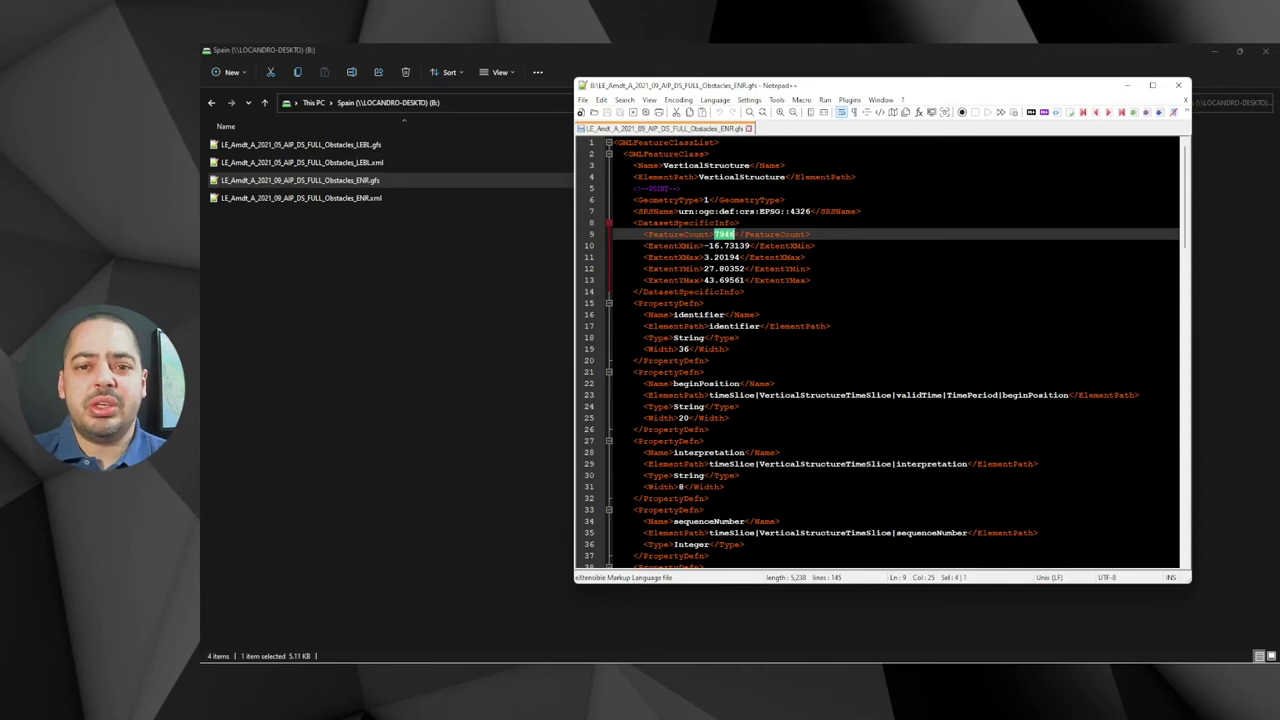
scroll(878, 352, down, 3)
drag(628, 268, 709, 326)
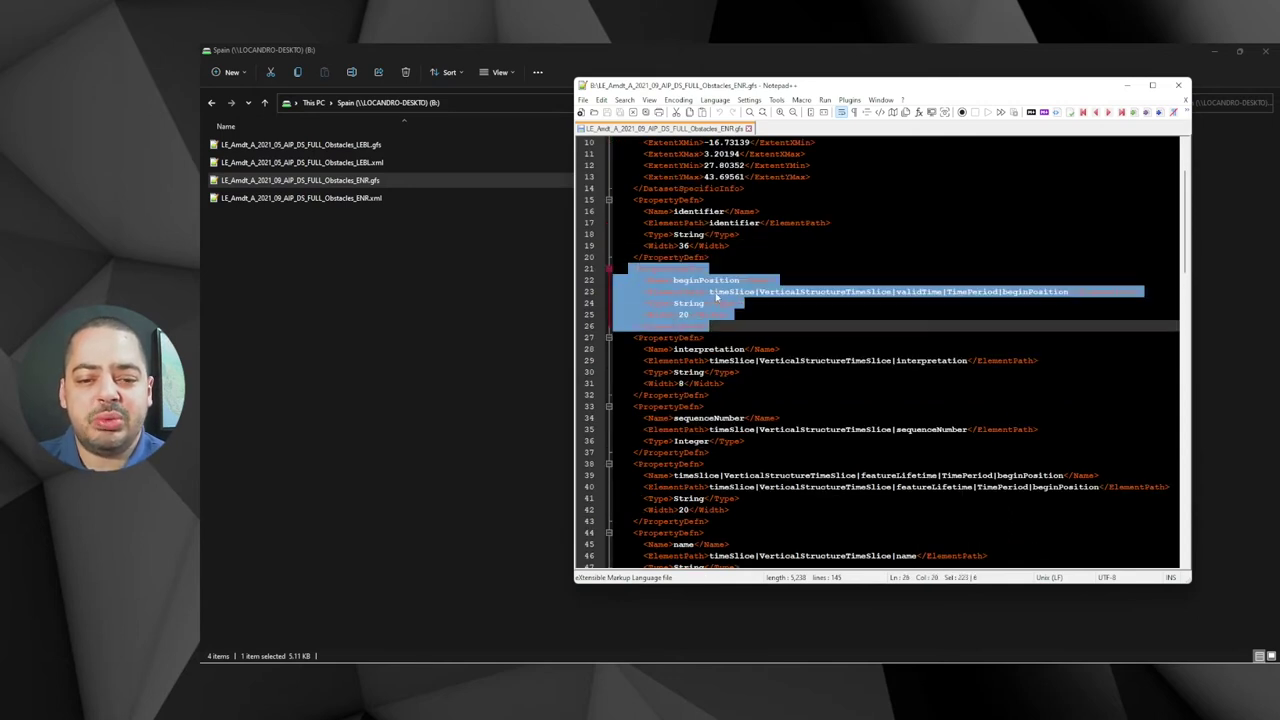
click(709, 291)
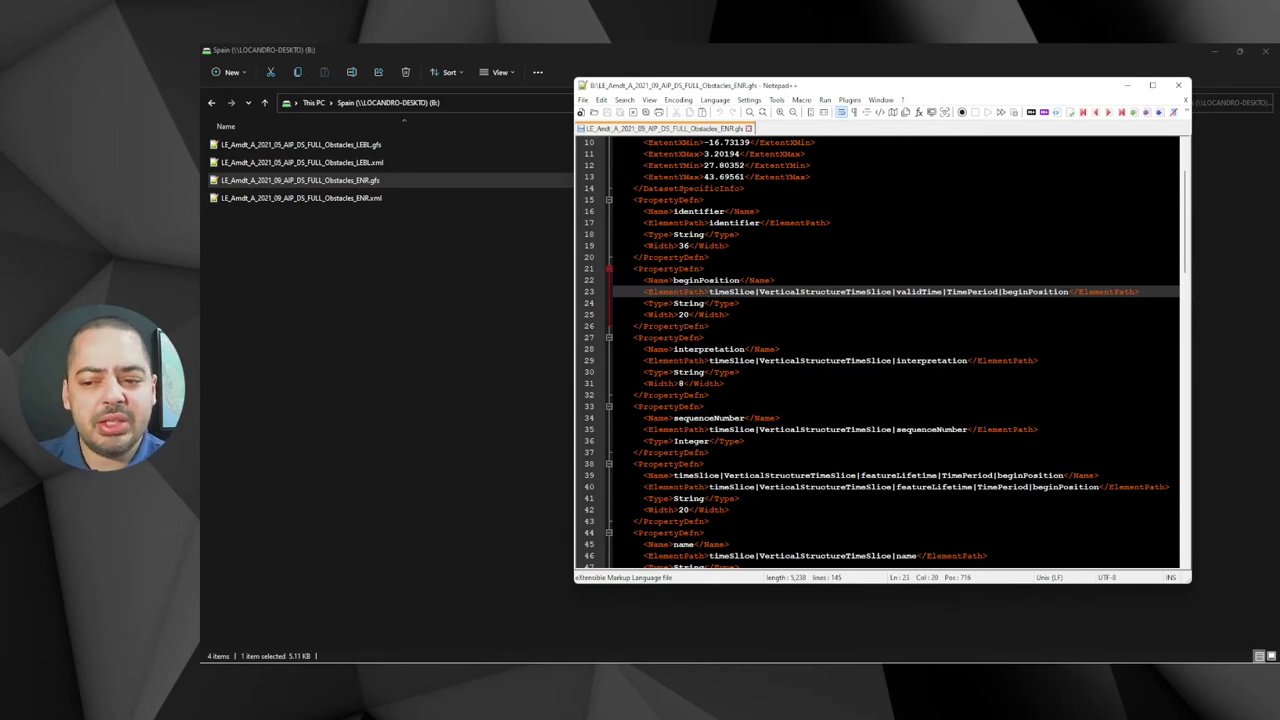
double_click(1035, 291)
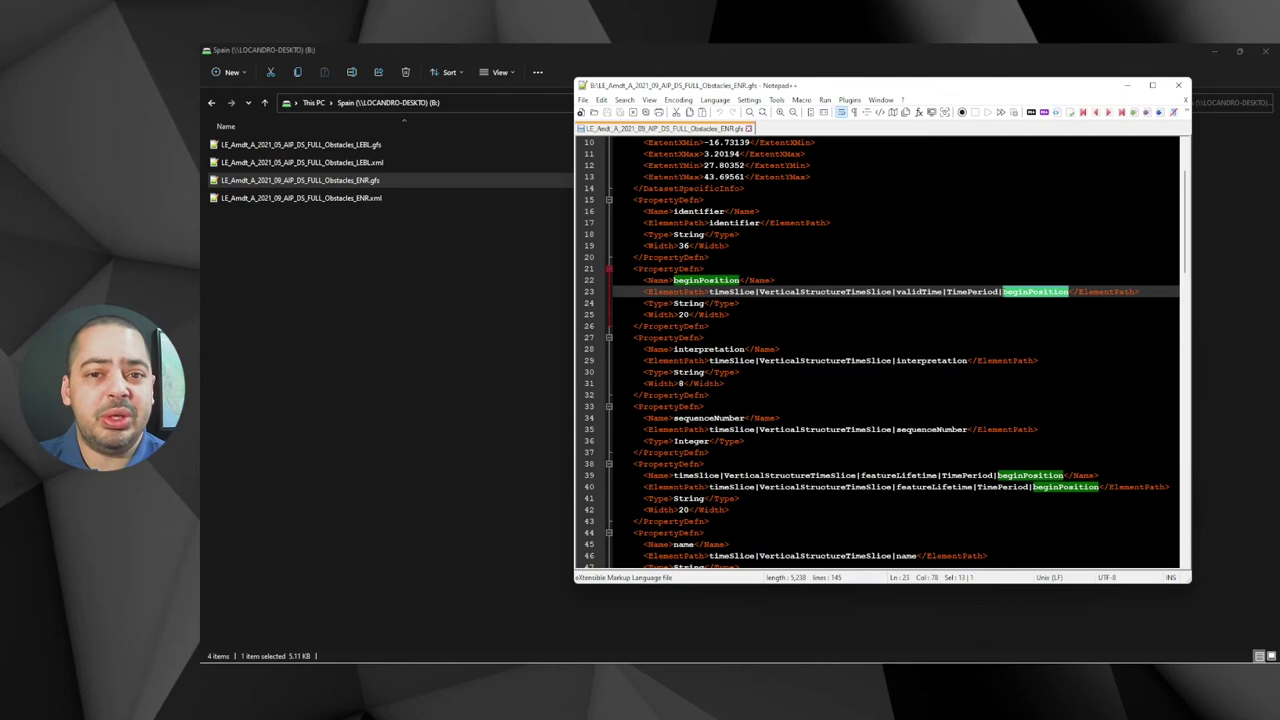
click(674, 280)
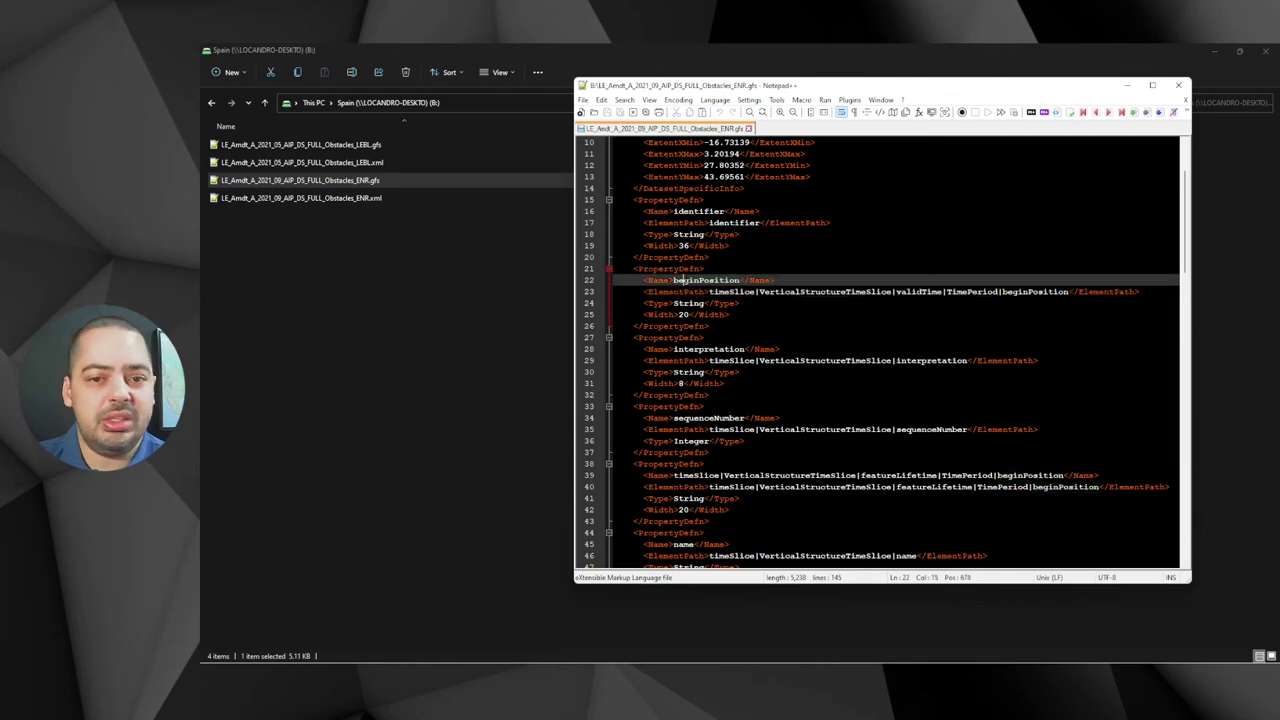
scroll(674, 280, down, 1)
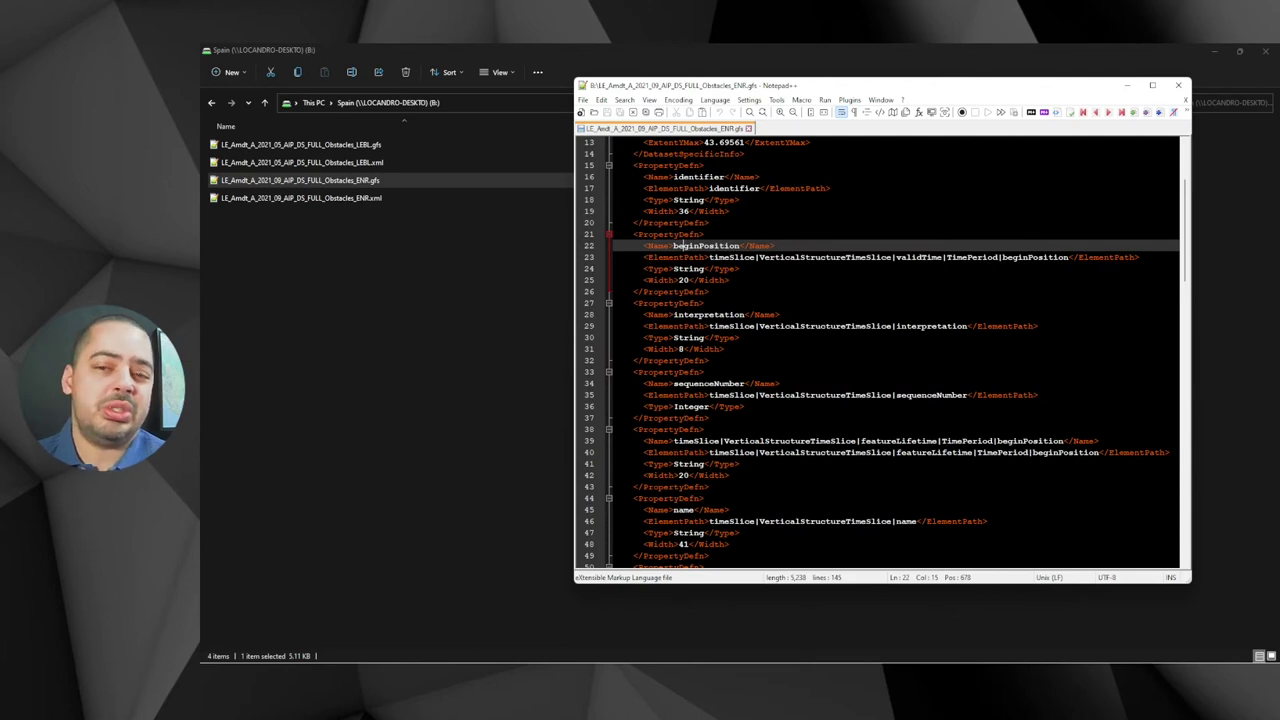
- Shorten the line 39 field name to featureLifetime-beginPosition
click(998, 441)
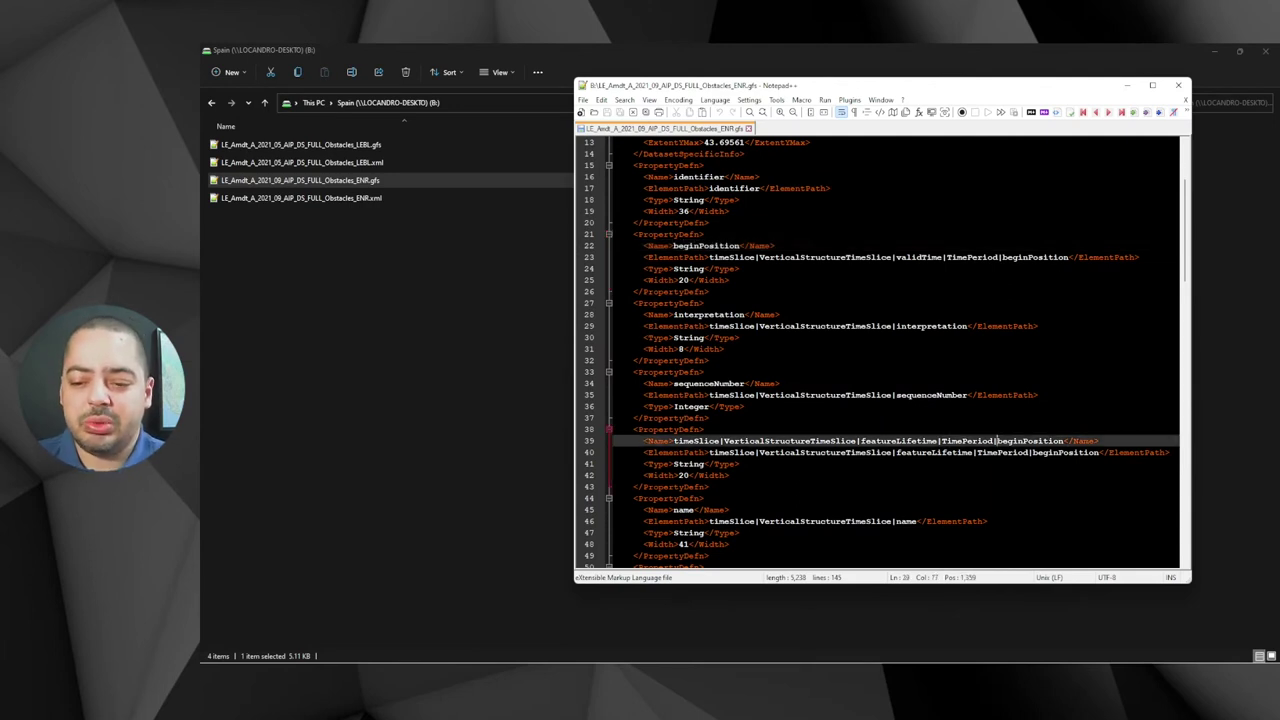
key(ctrl+shift+Left)
key(ctrl+shift+Left)
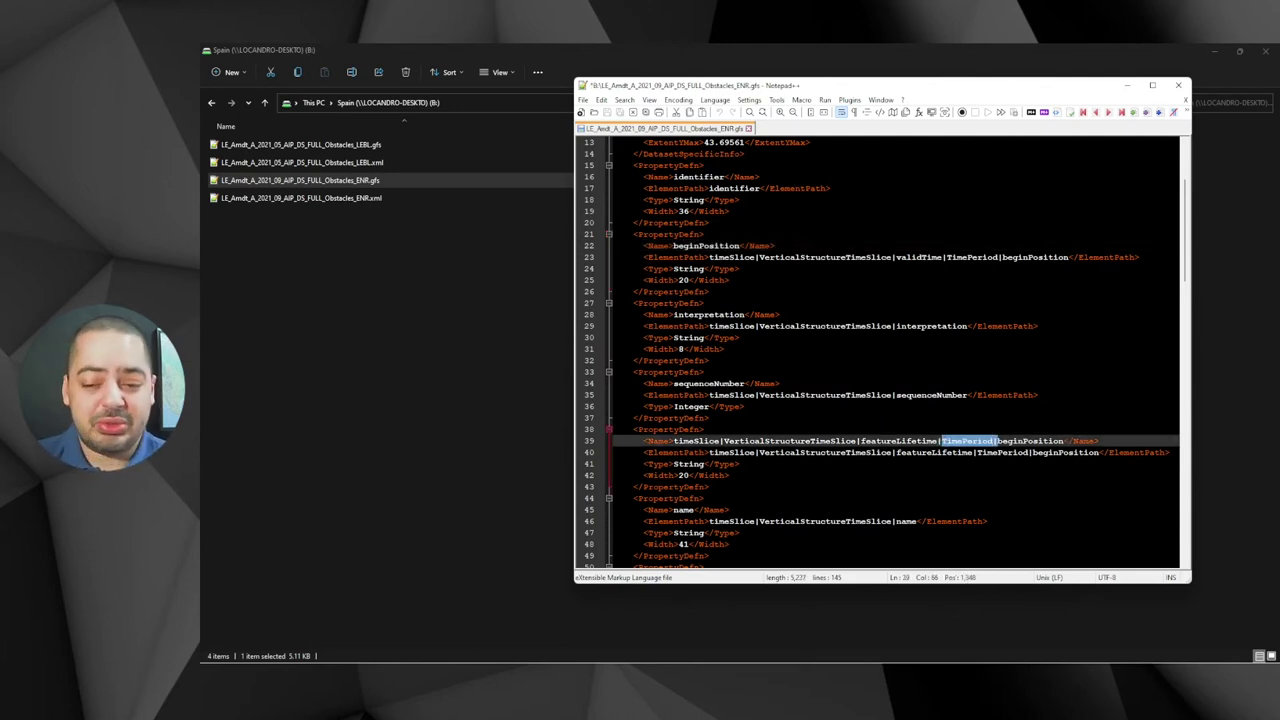
key(Delete)
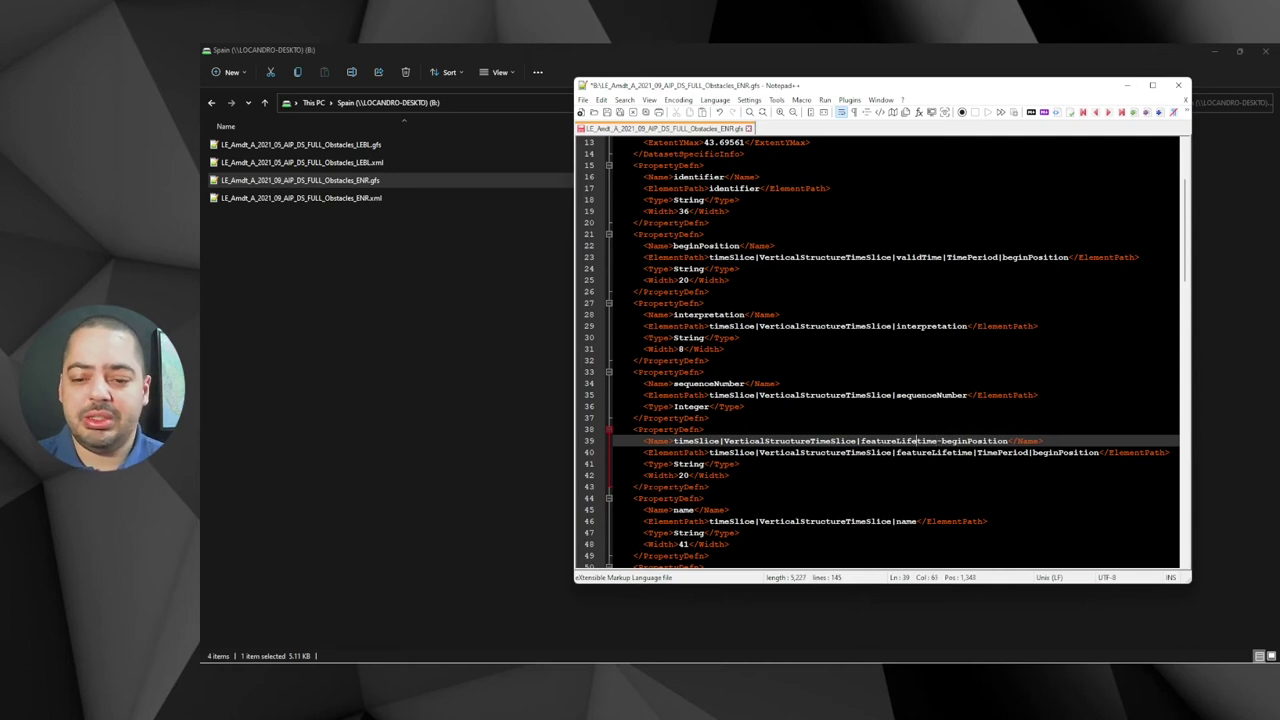
key(ctrl+Left)
key(ctrl+BackSpace)
key(ctrl+BackSpace)
key(ctrl+BackSpace)
key(ctrl+BackSpace)
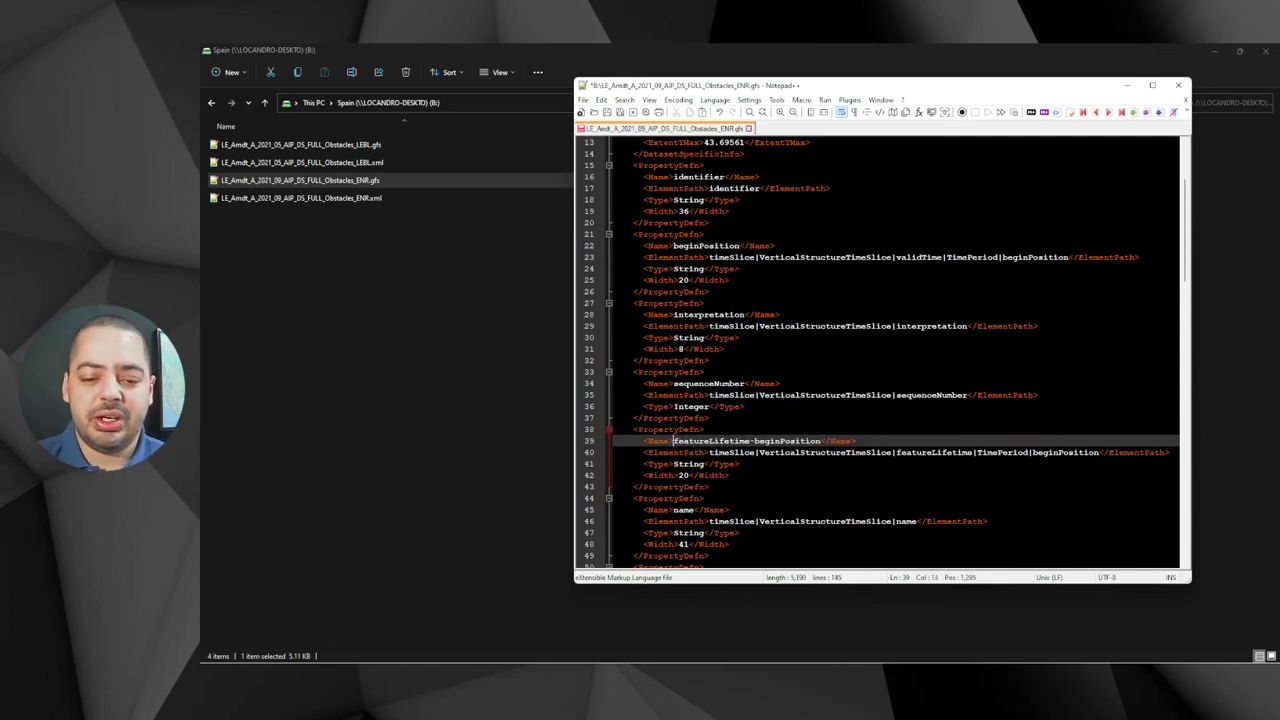
- Shorten the line 68 field name to VerticalStructurePart-type and save the .gfs file
scroll(880, 350, down, 7)
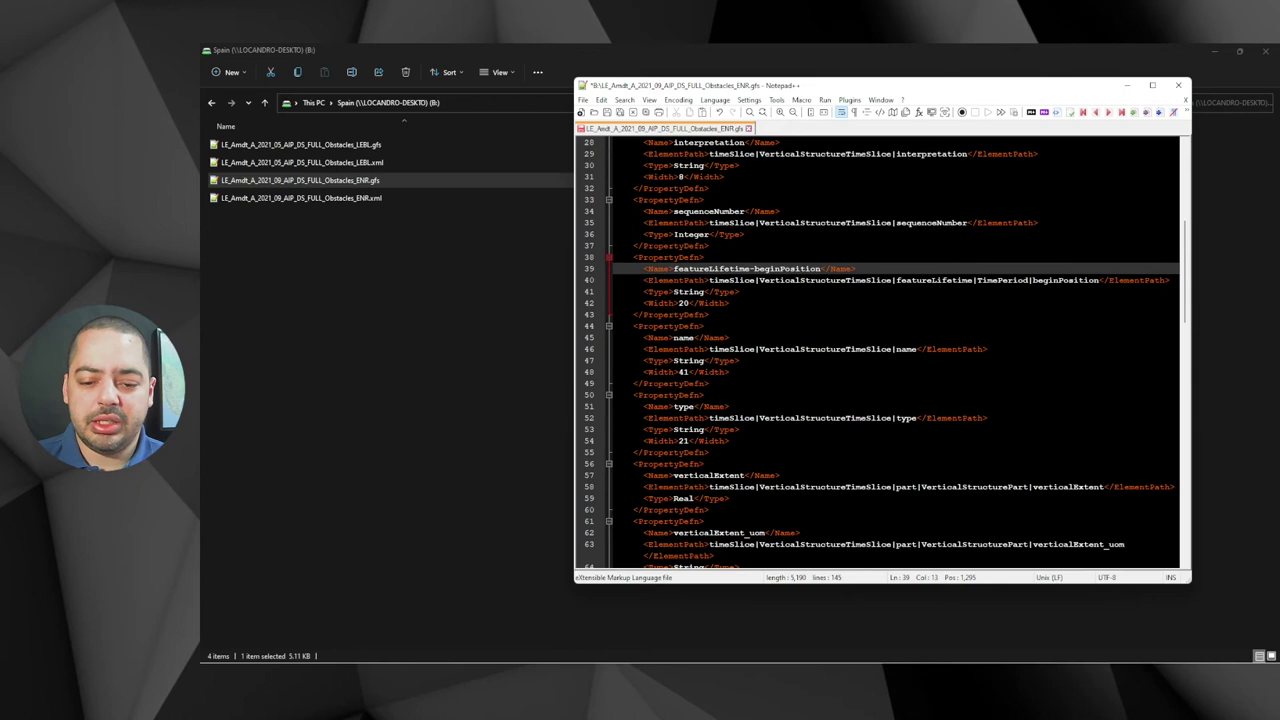
scroll(880, 350, down, 2)
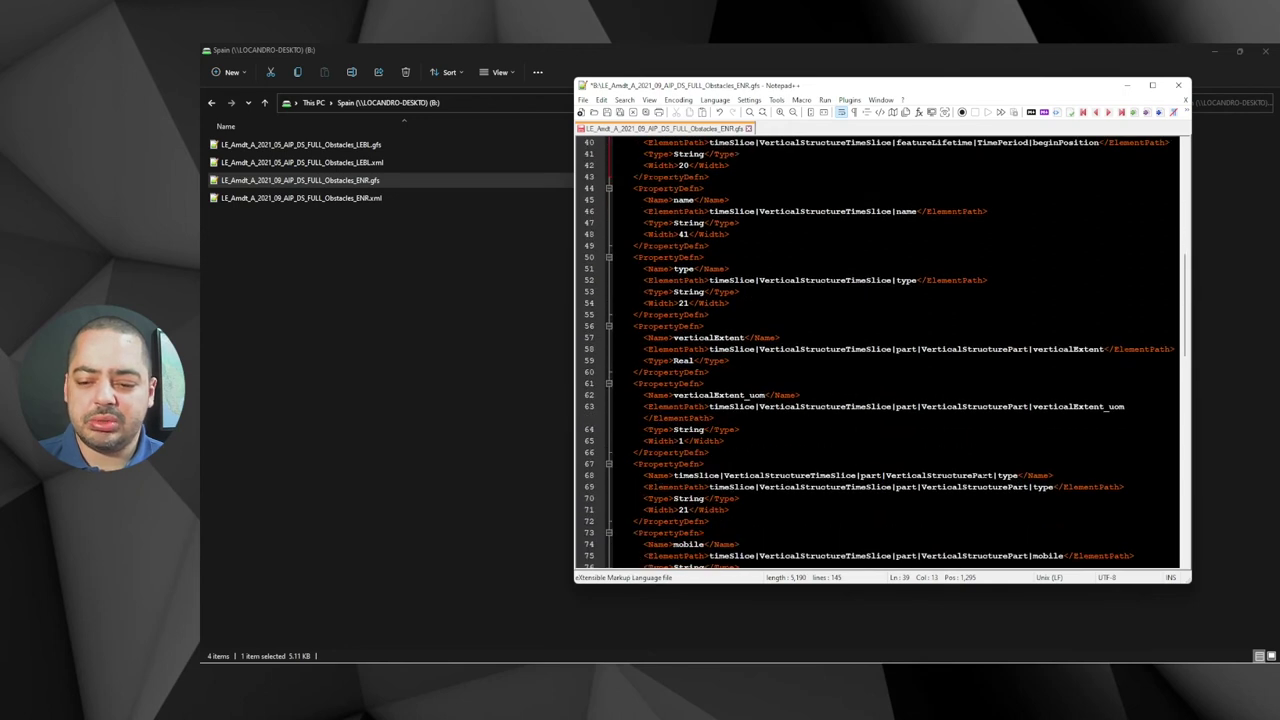
click(997, 475)
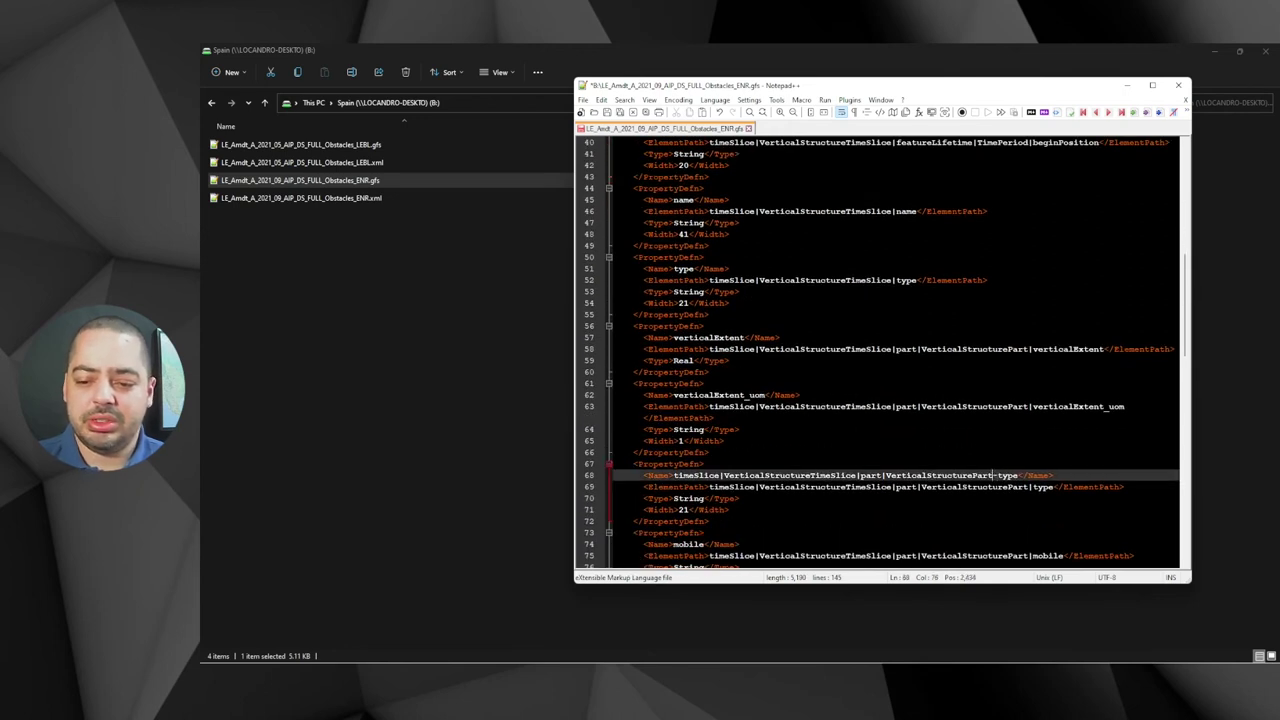
key(shift+Left)
key(shift+Left)
key(shift+Left)
key(shift+Left)
key(shift+Left)
key(shift+Left)
key(shift+Left)
key(shift+Left)
key(shift+Left)
key(shift+Left)
key(shift+Left)
key(shift+Left)
key(shift+Left)
key(shift+Left)
key(shift+Left)
key(shift+Left)
key(shift+Left)
key(shift+Left)
key(shift+Left)
key(shift+Left)
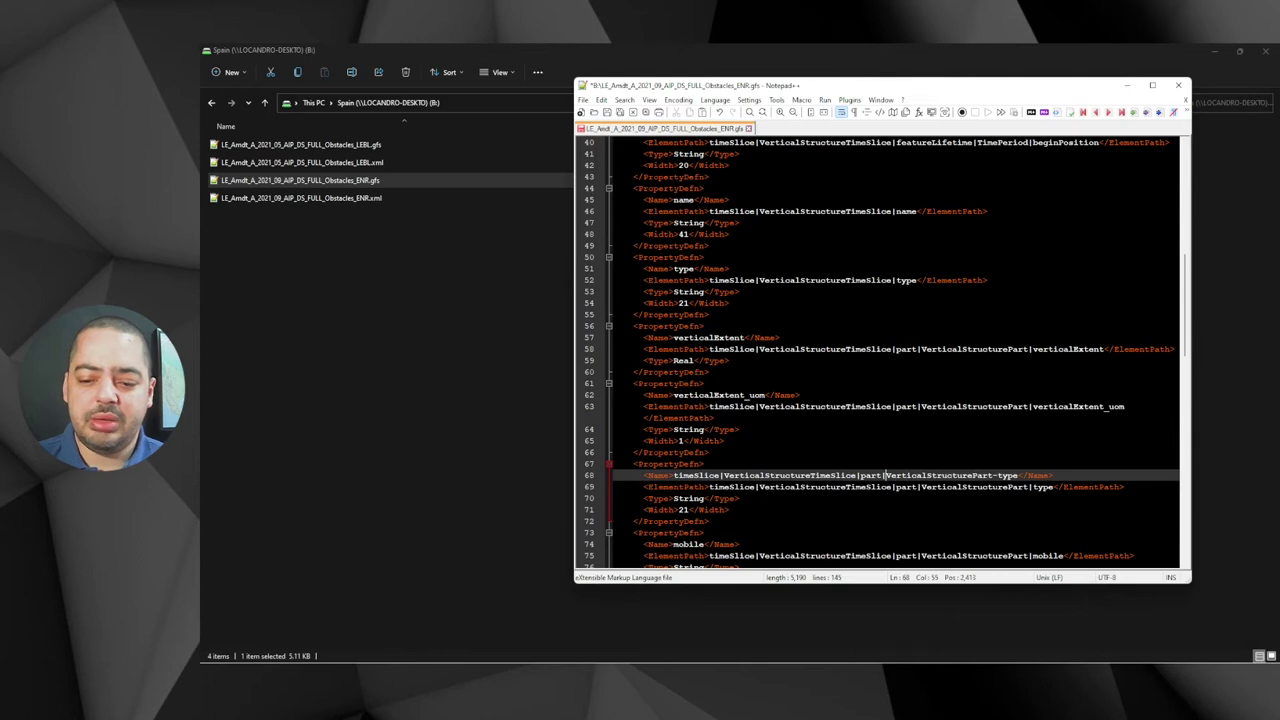
key(shift+Left)
key(Delete)
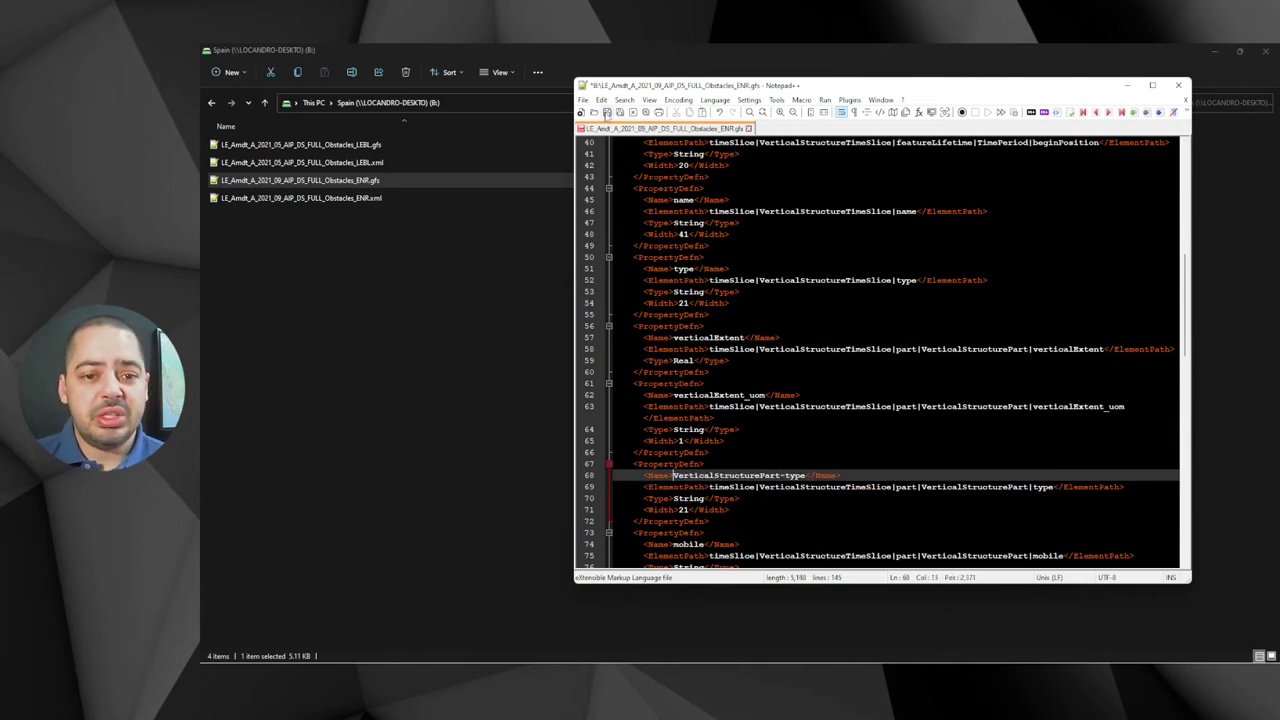
click(606, 113)
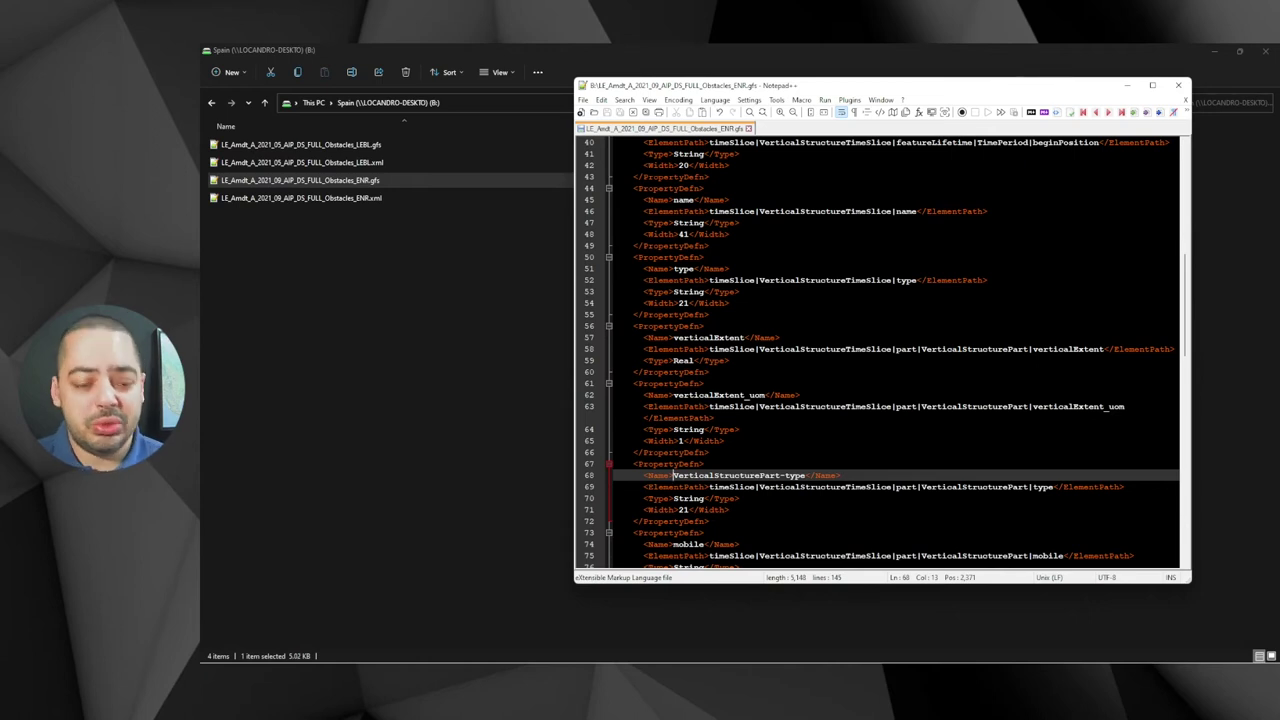
key(alt+Tab)
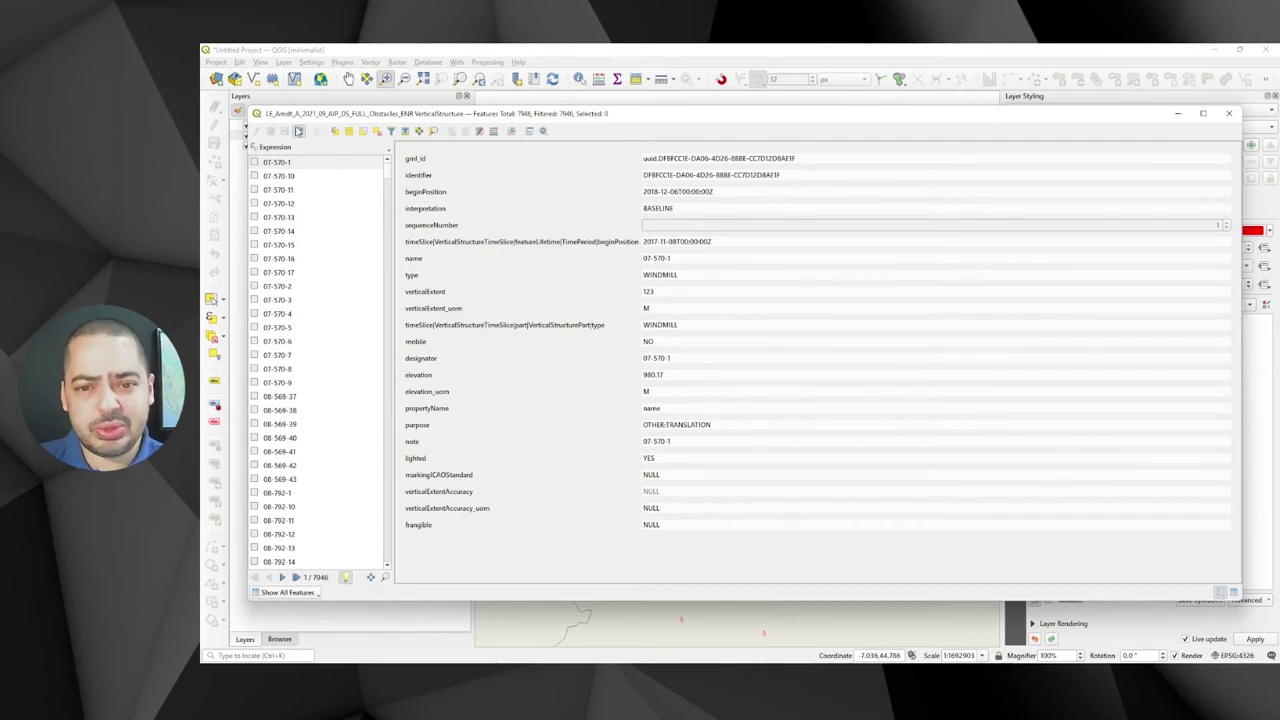
- Reload the ENR layer from the attribute table so the shortened field names appear
click(298, 131)
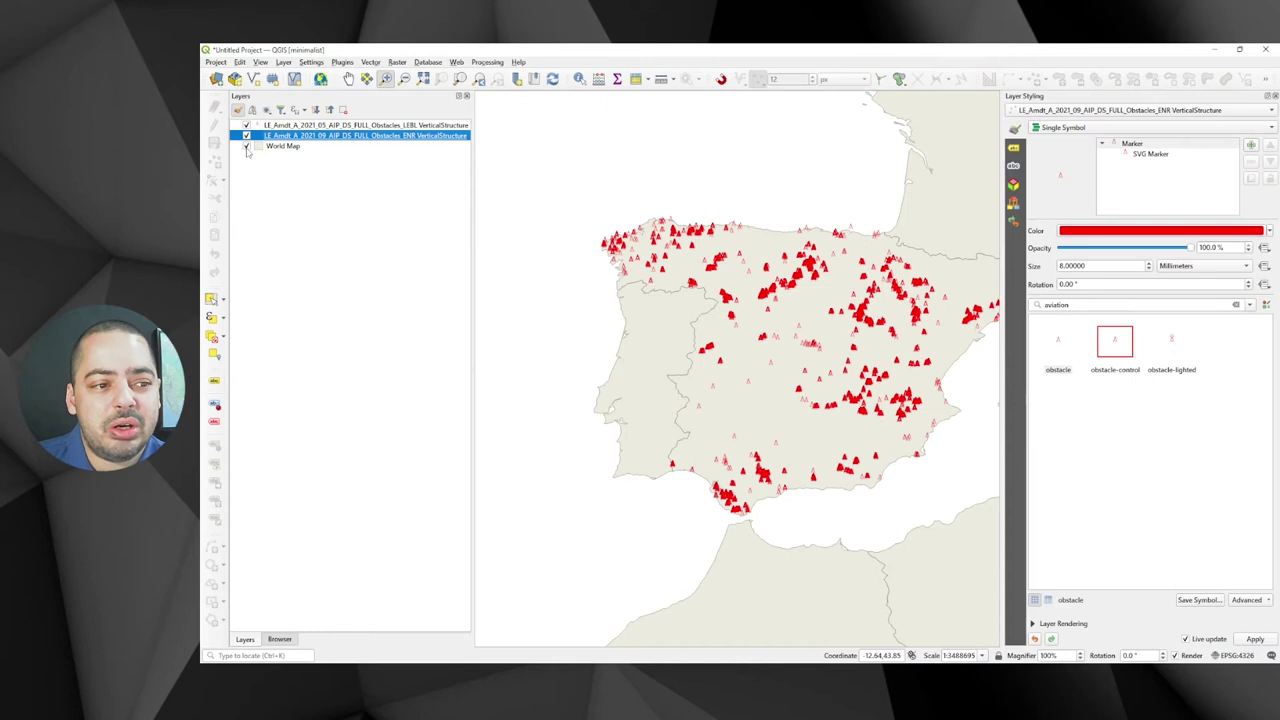
- Replace the World Map basemap with Google Satellite imagery
click(246, 146)
click(456, 63)
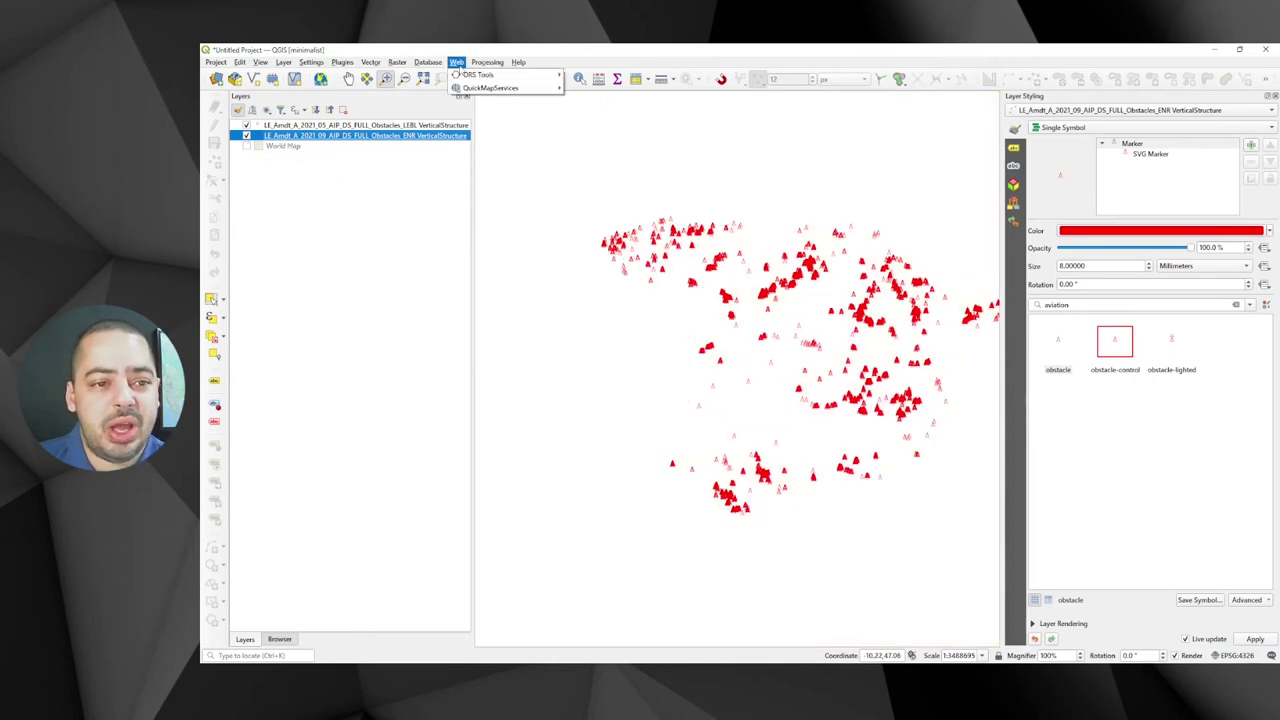
mouse_move(500, 88)
mouse_move(626, 170)
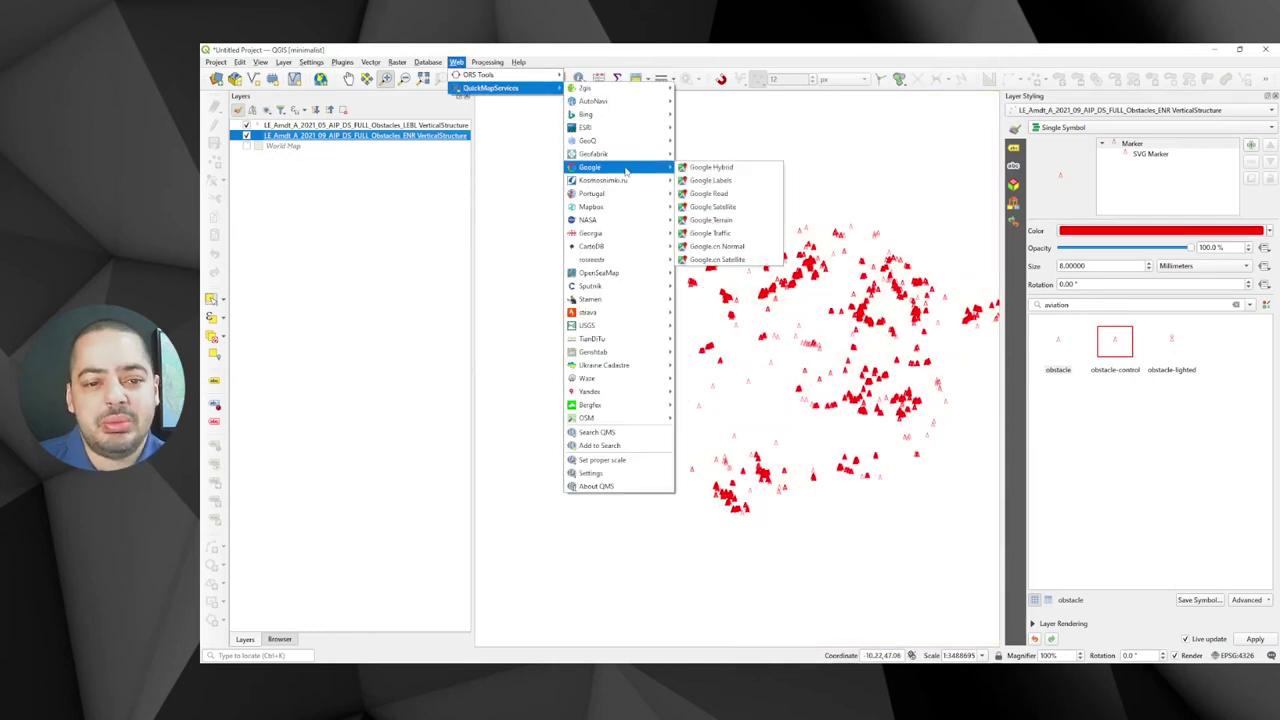
click(728, 206)
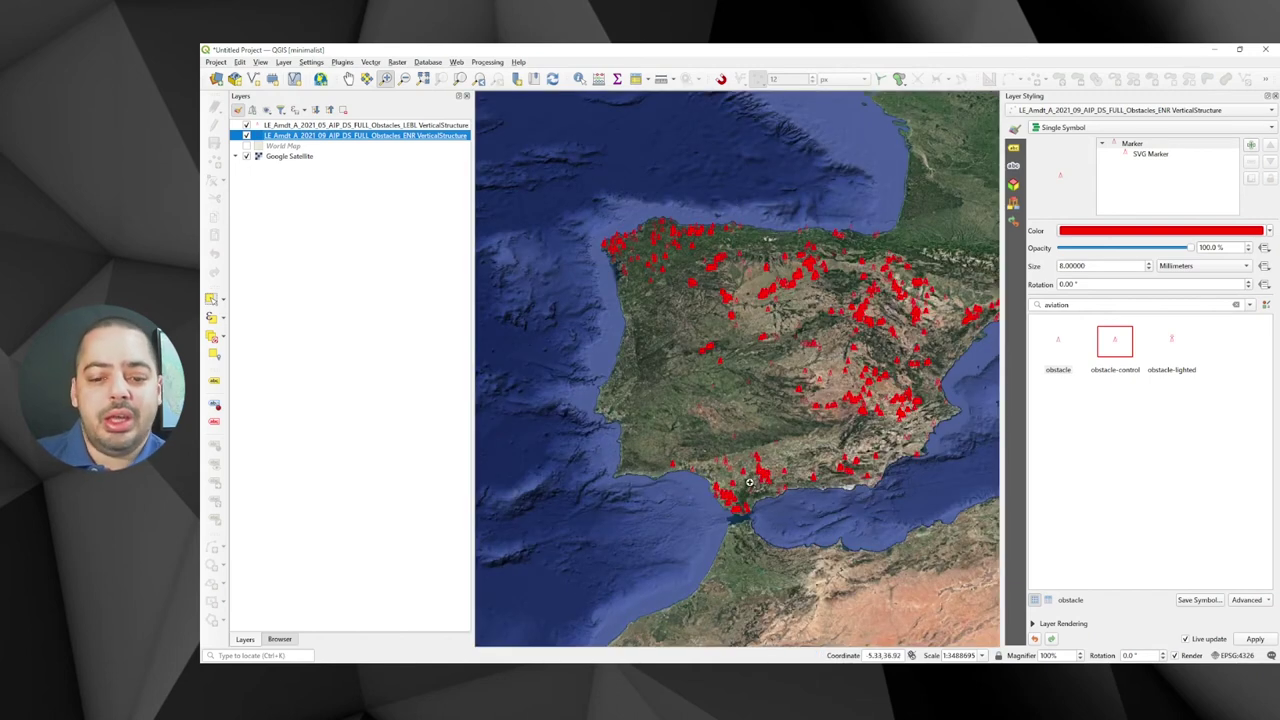
- Pan east and zoom into Barcelona down to a single obstacle site near the port
drag(905, 418, 700, 463)
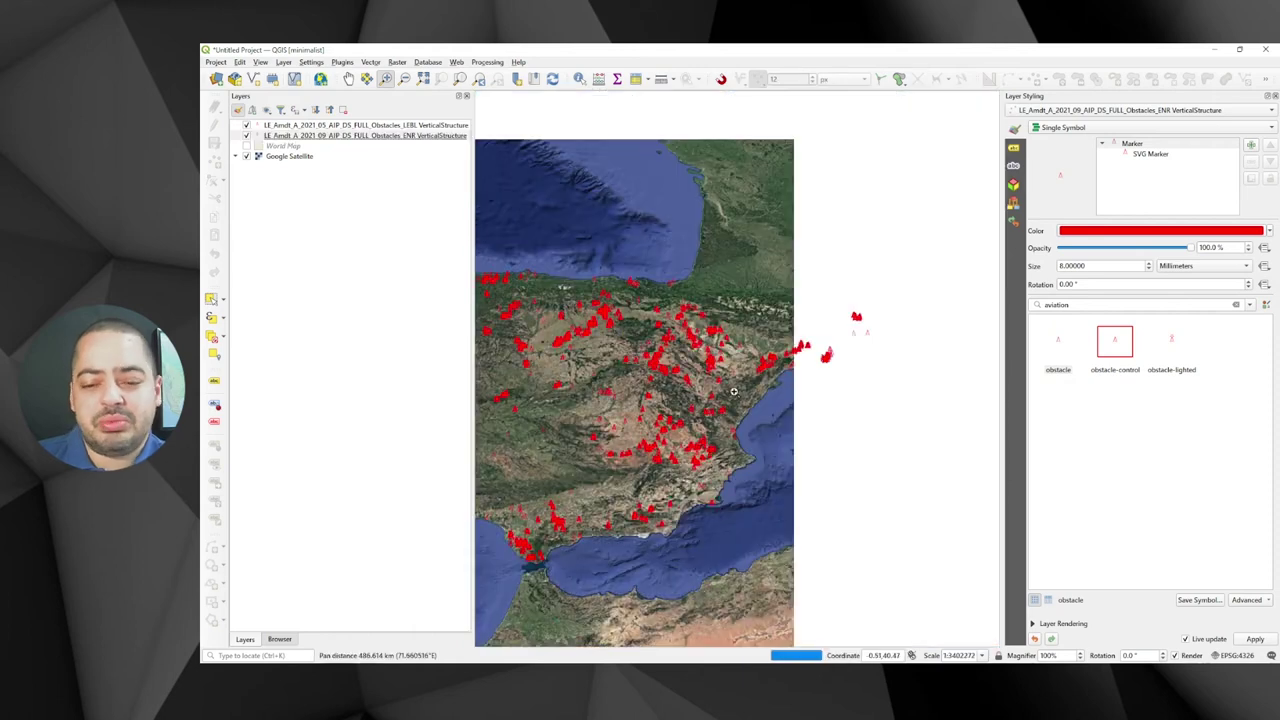
drag(844, 378, 844, 378)
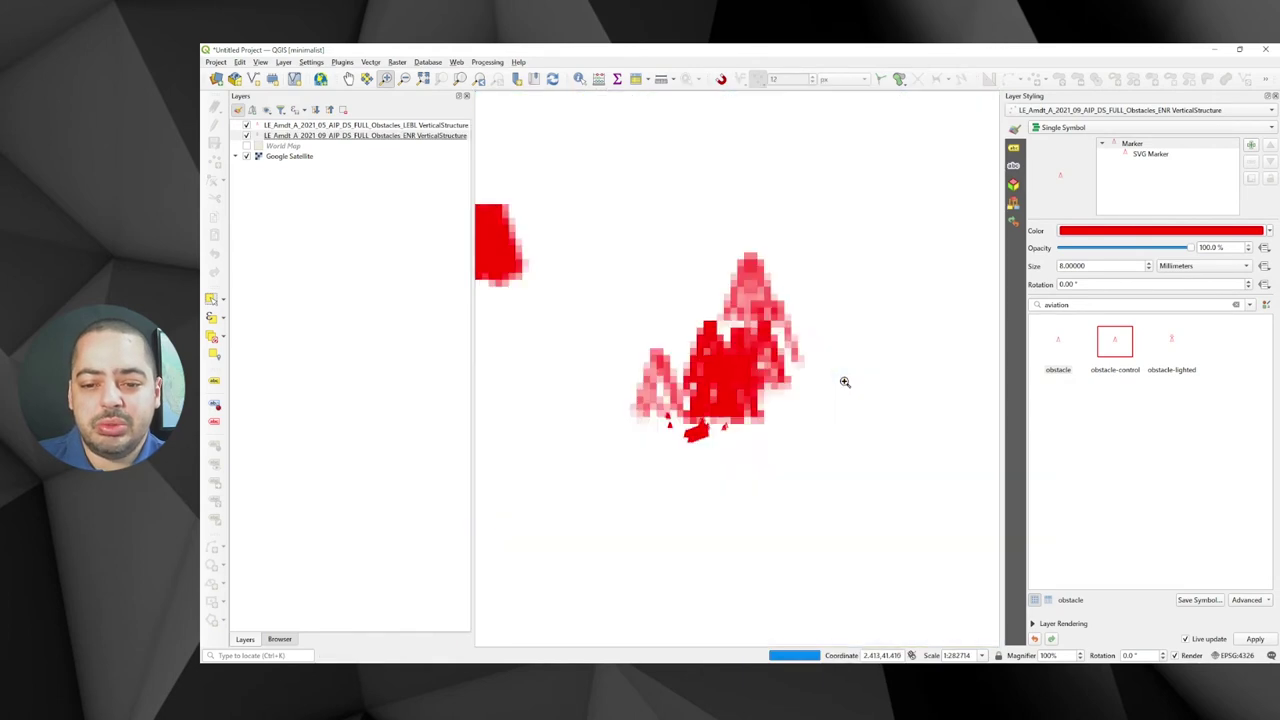
drag(627, 324, 786, 450)
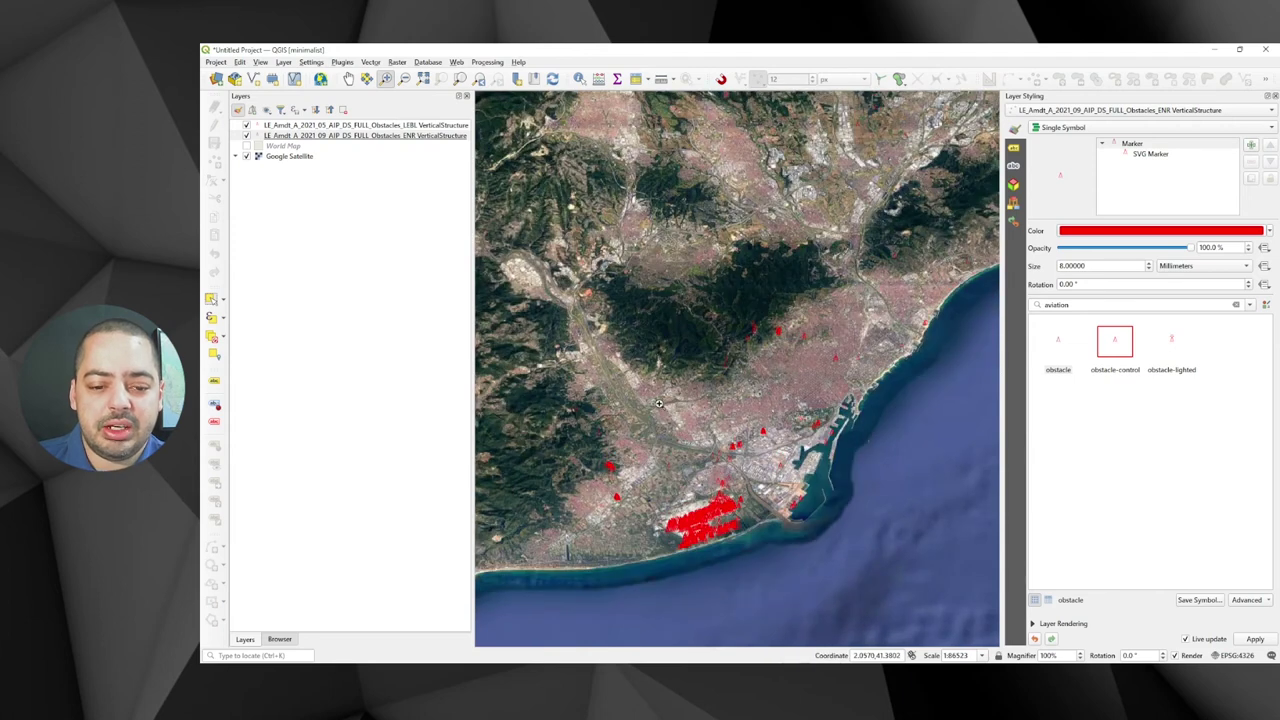
drag(698, 402, 806, 488)
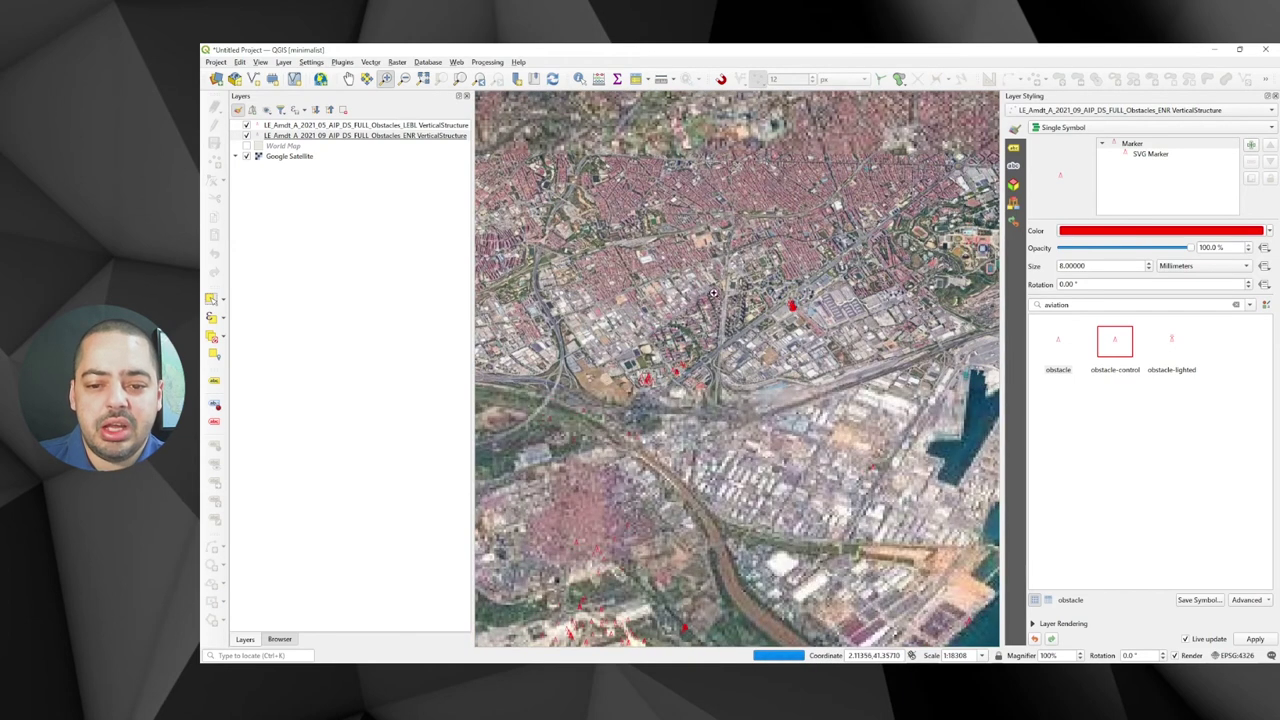
drag(763, 274, 791, 293)
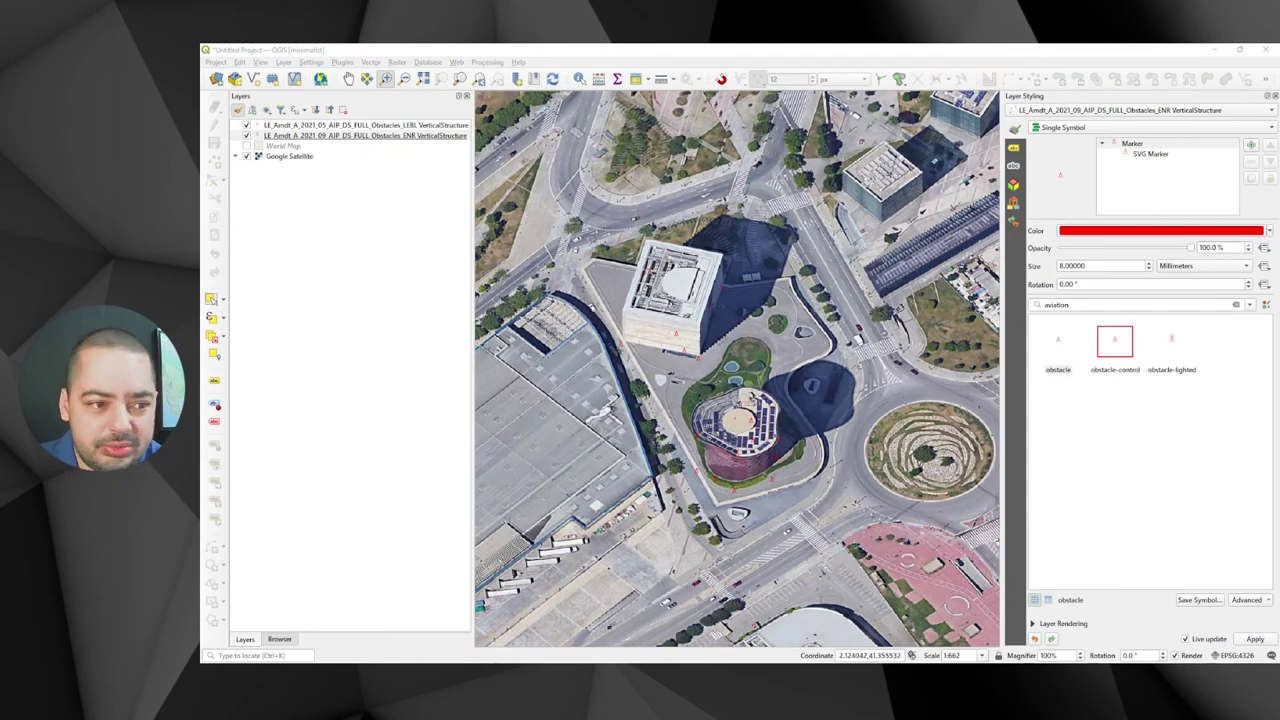
- Add an opacity slider to the Google Satellite legend entry, lower it, then hide the layer
right_click(263, 157)
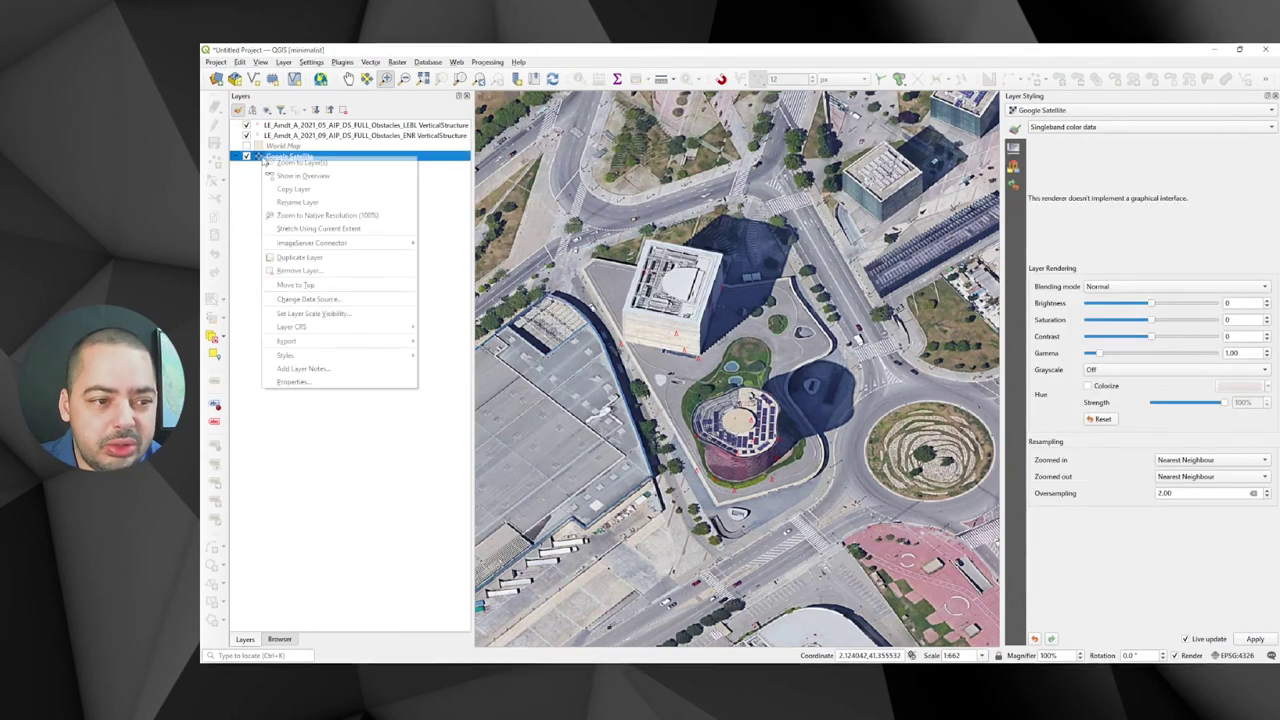
click(336, 382)
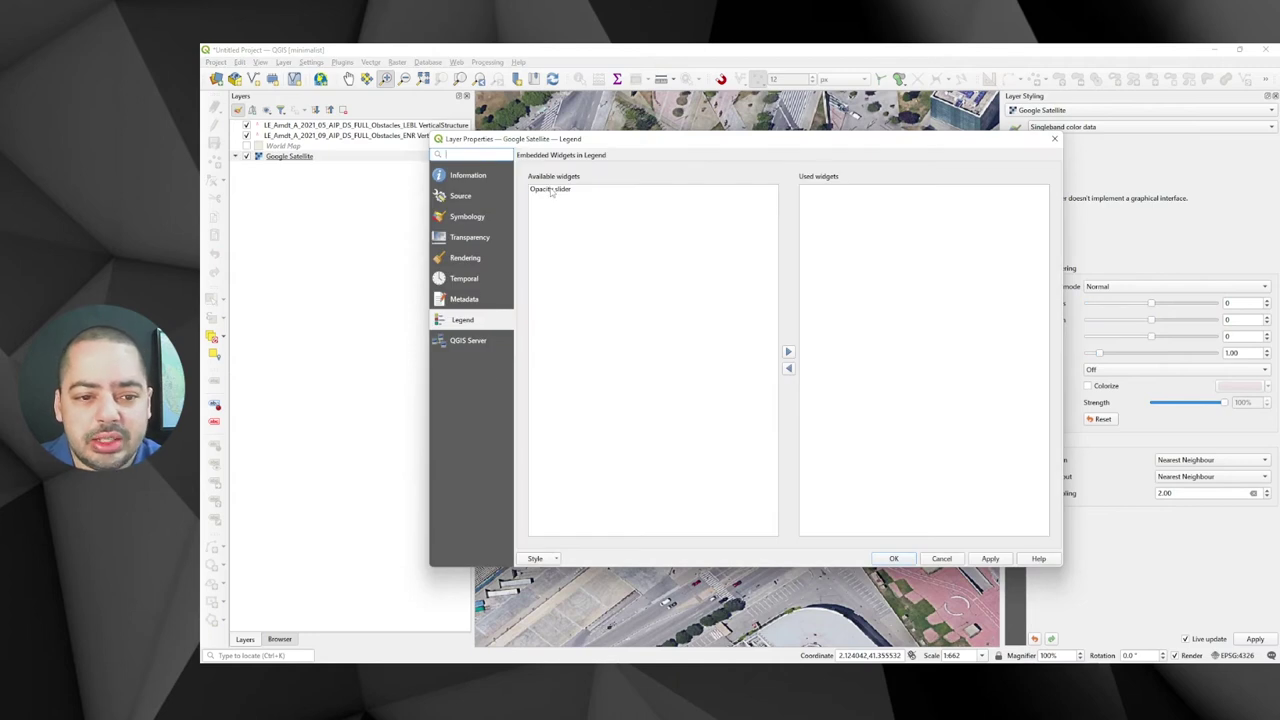
click(549, 189)
click(788, 352)
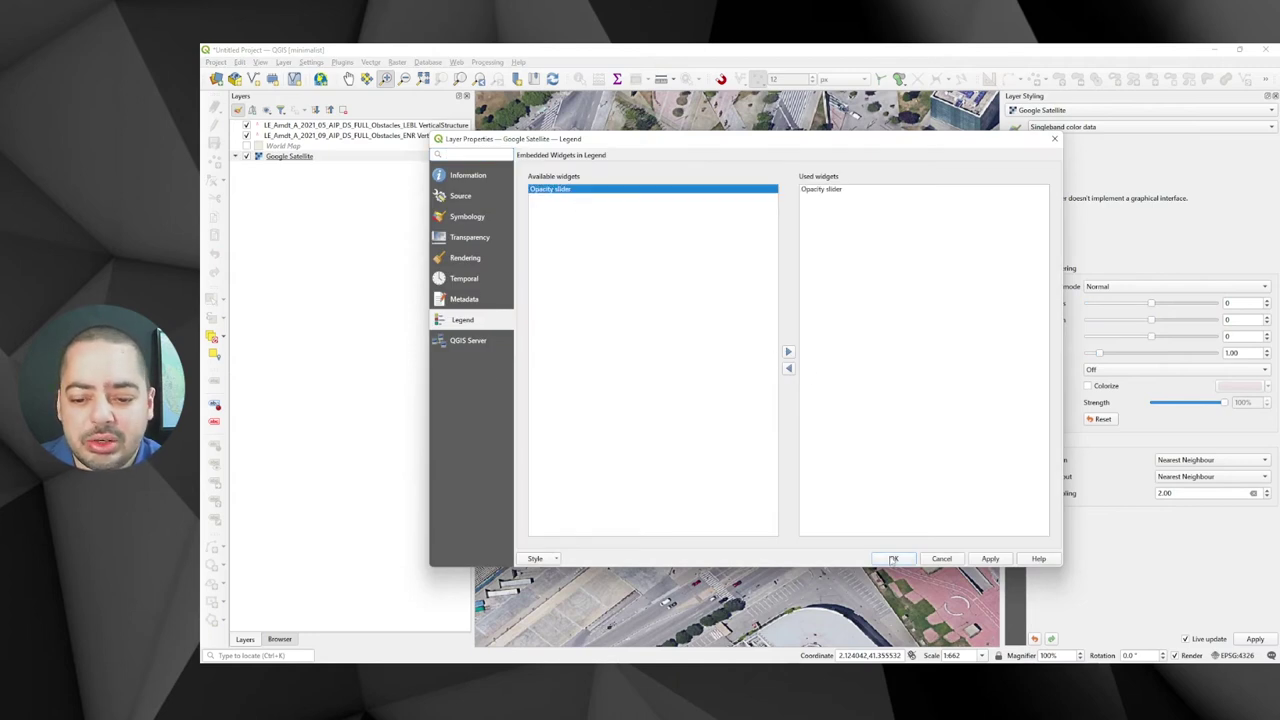
click(893, 559)
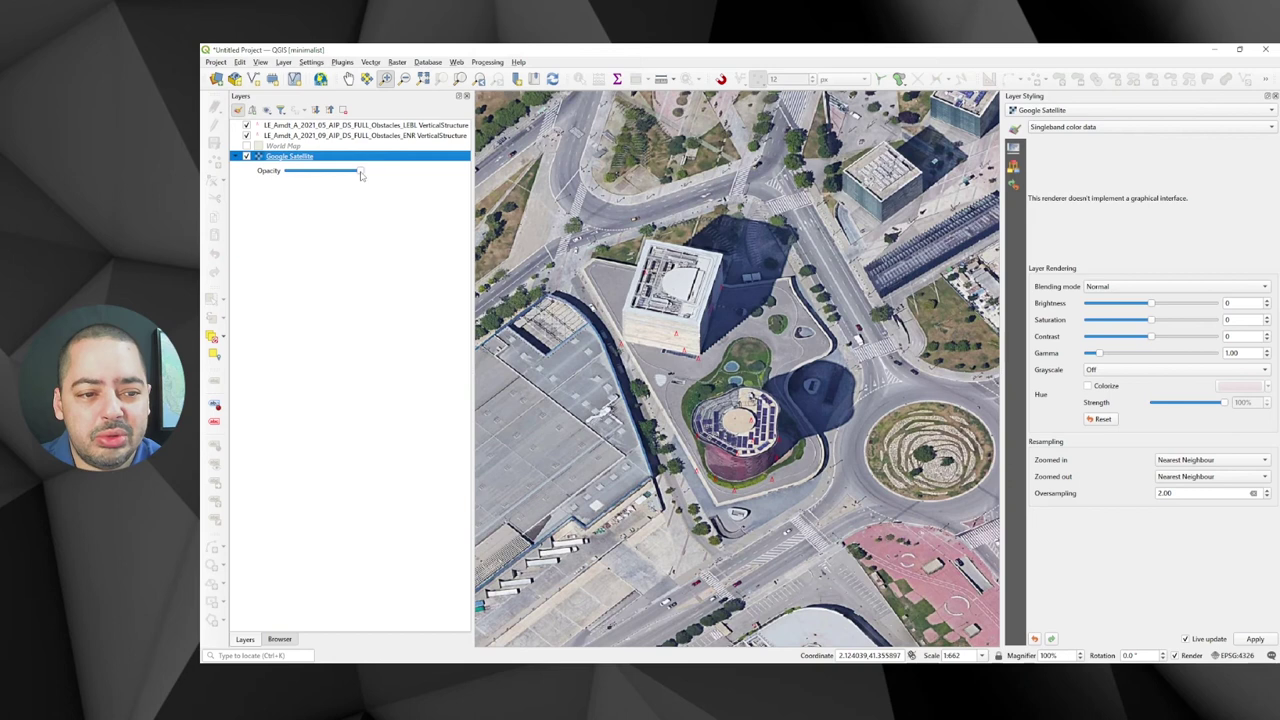
drag(359, 171, 330, 171)
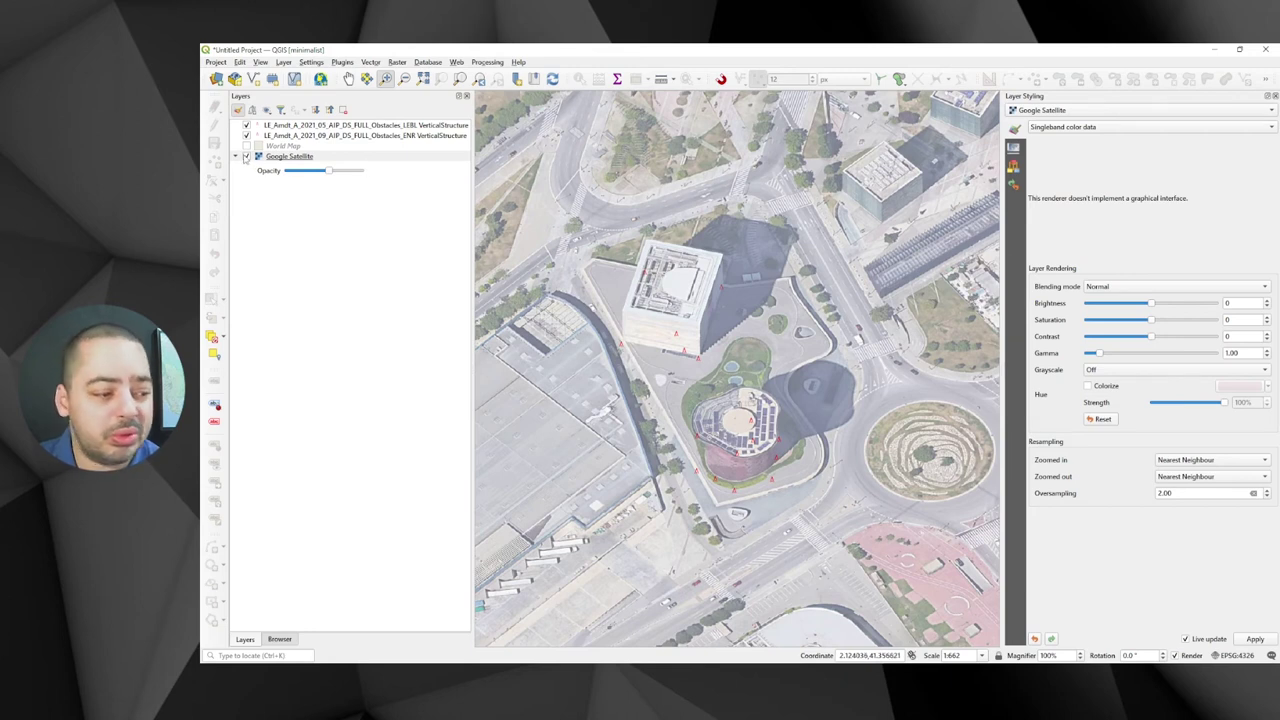
click(246, 157)
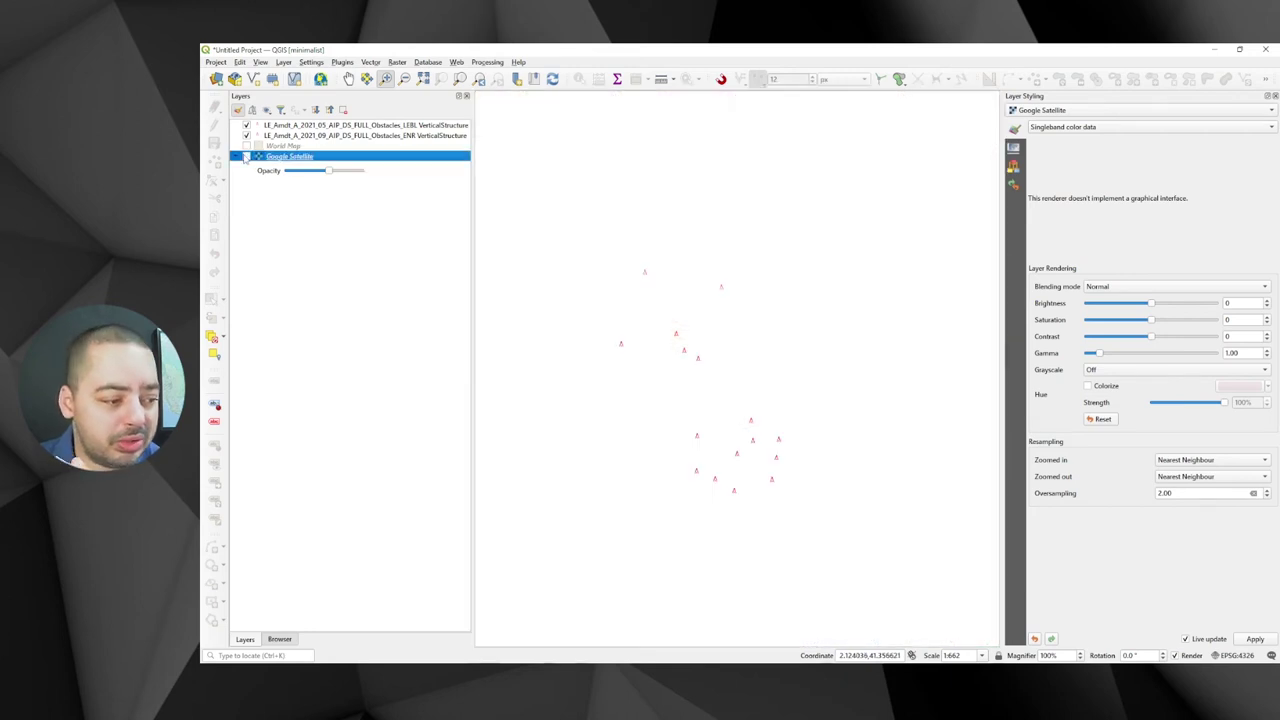
- Connect to the IGN-Spain WMS service and add its Ortoimagen layer
click(217, 81)
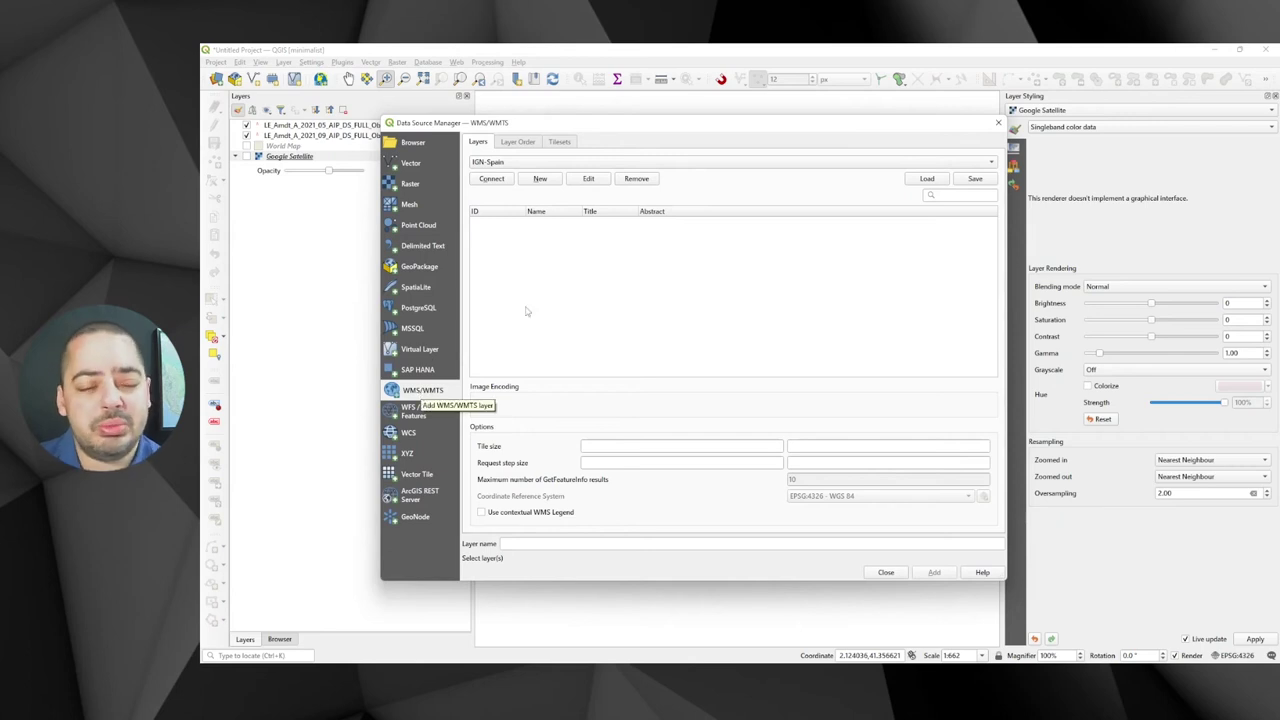
click(497, 179)
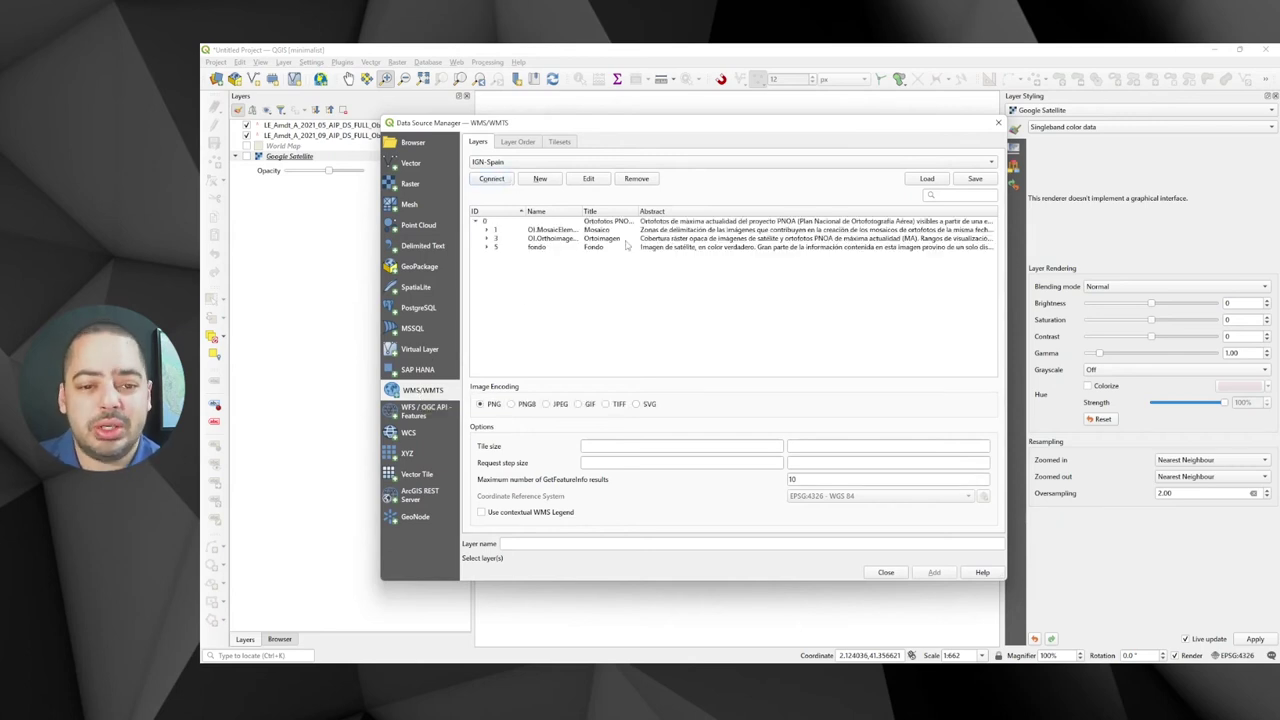
click(541, 231)
click(551, 239)
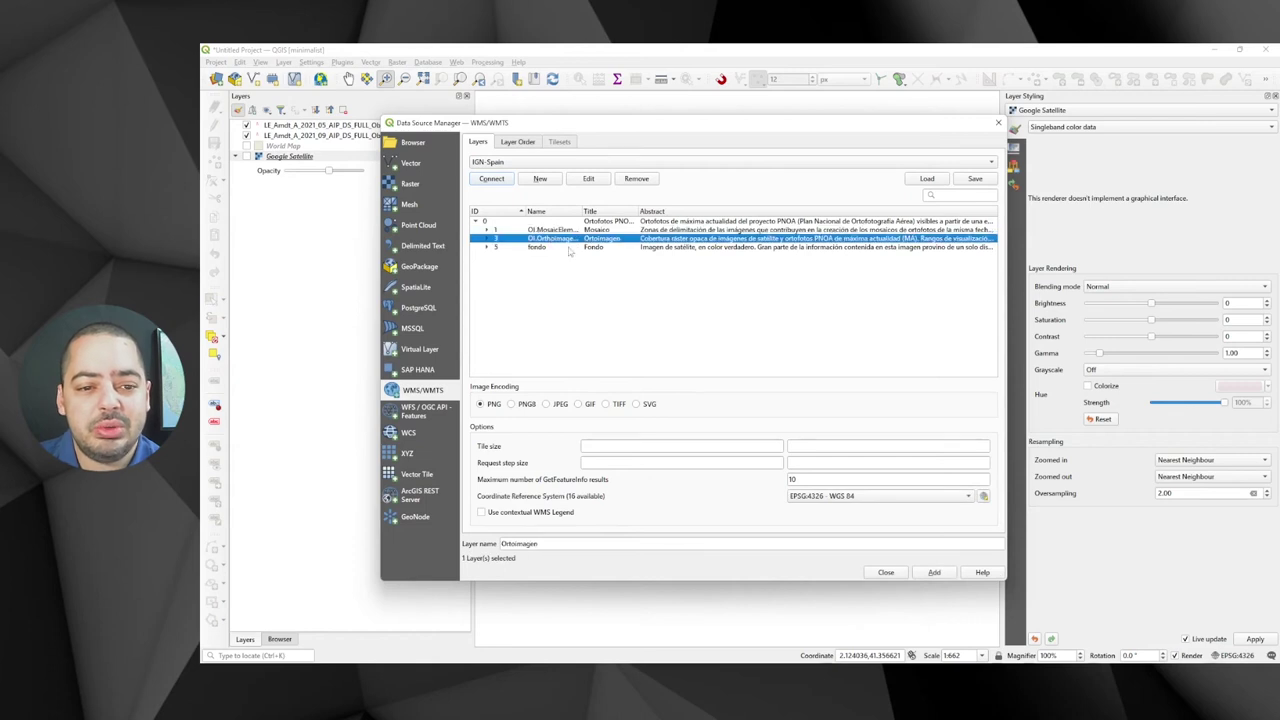
double_click(582, 213)
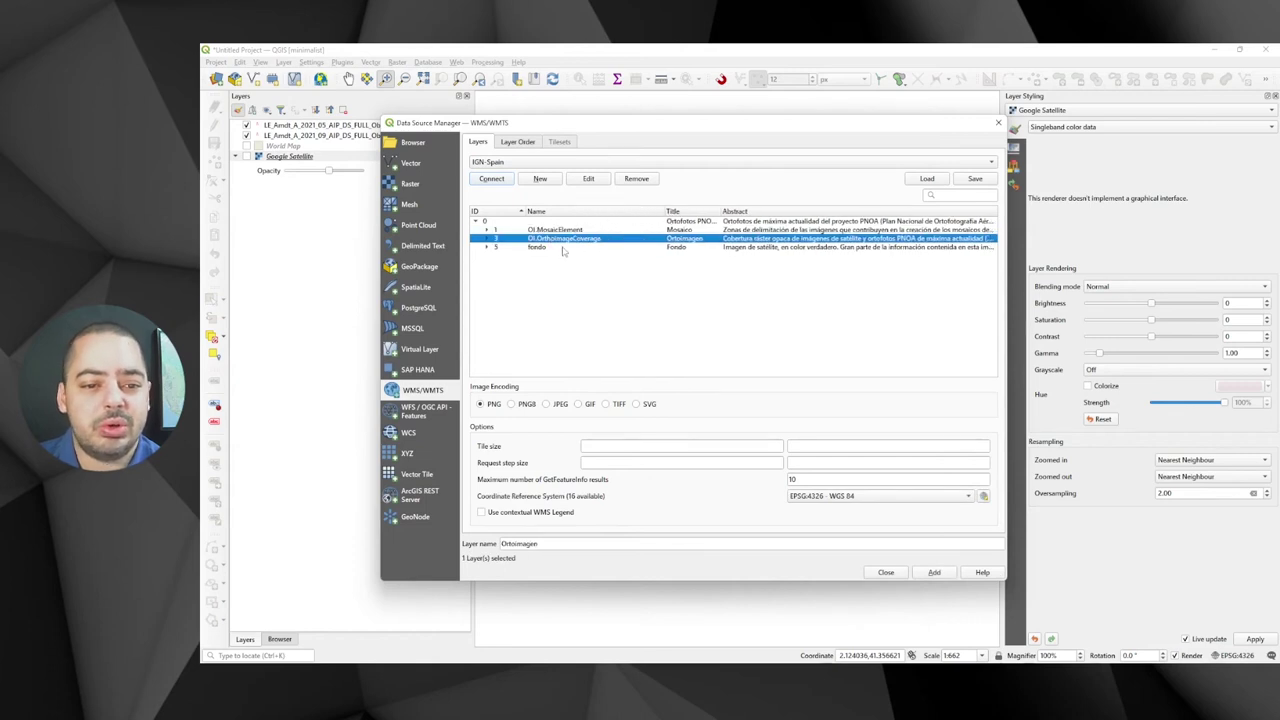
click(933, 573)
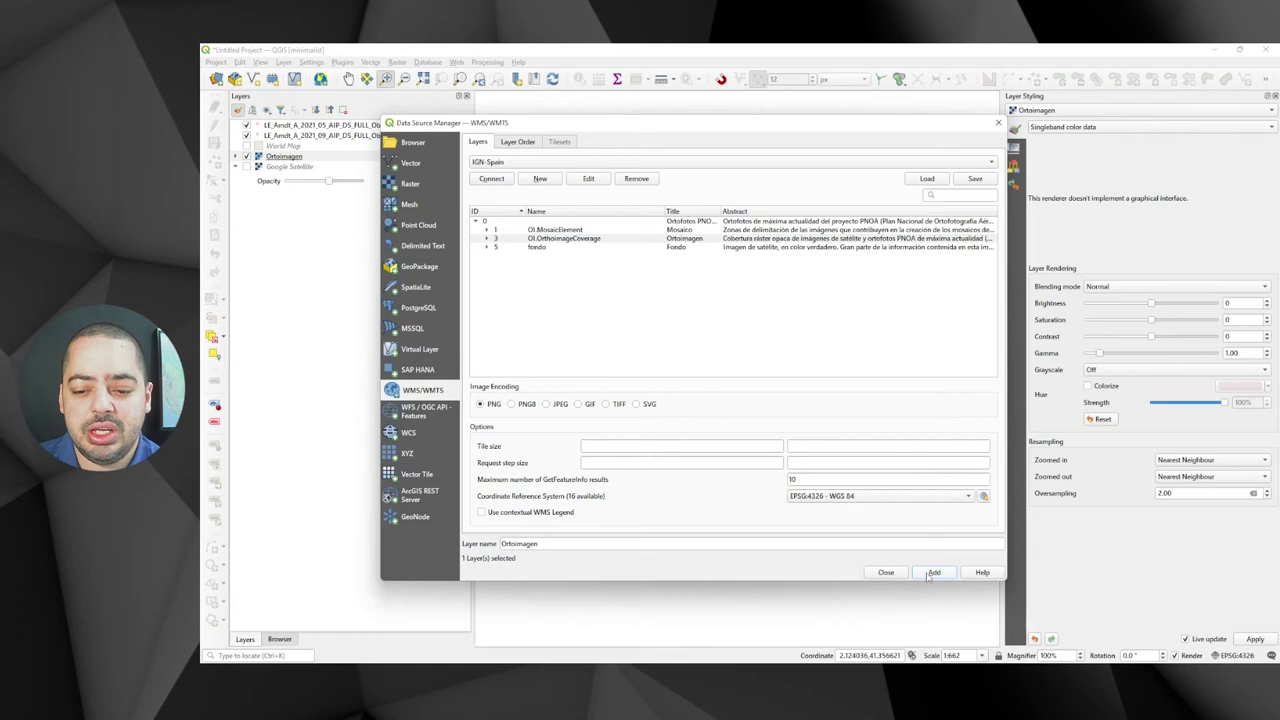
click(898, 573)
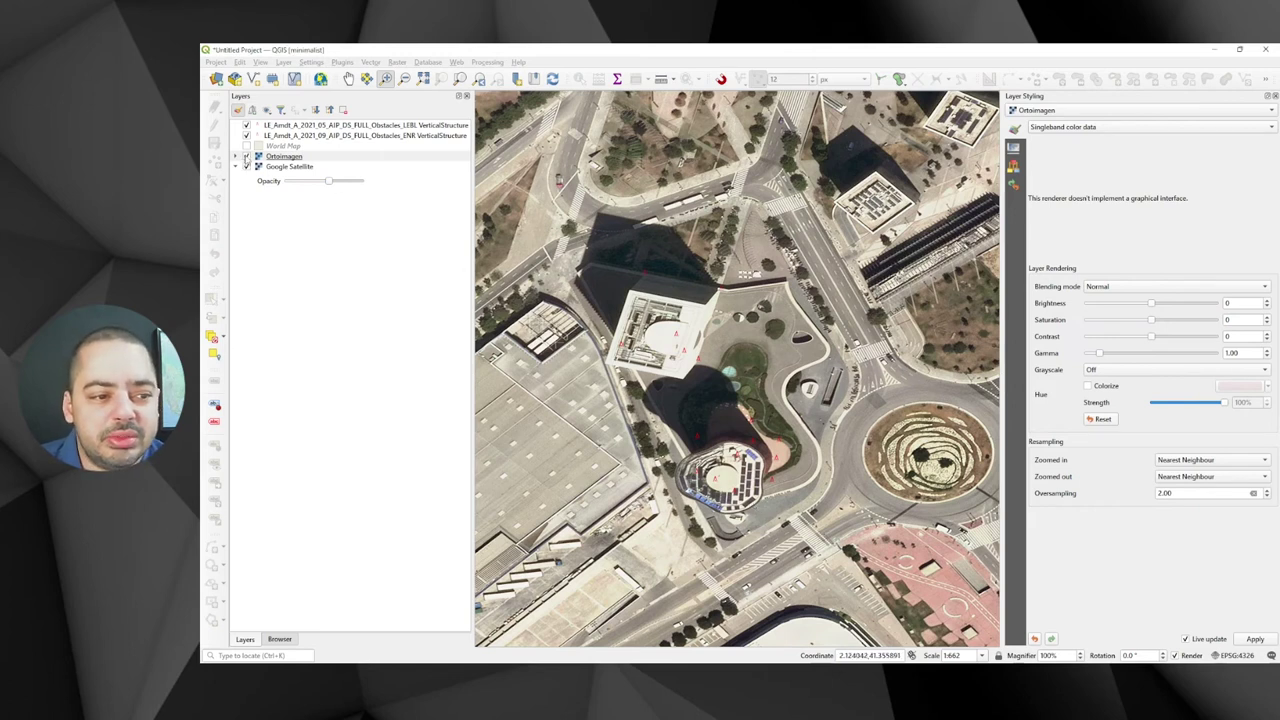
- Toggle Ortoimagen against Google Satellite, leave it on, and close the Layer Styling panel
click(247, 157)
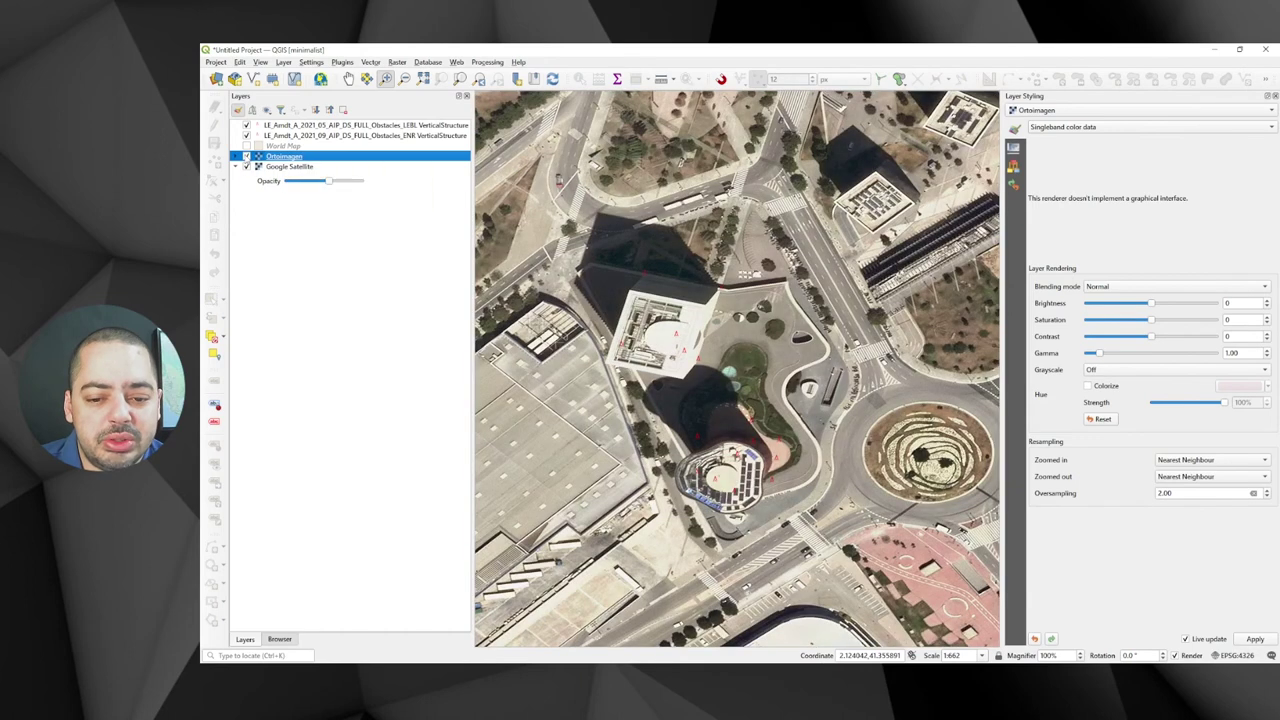
click(247, 157)
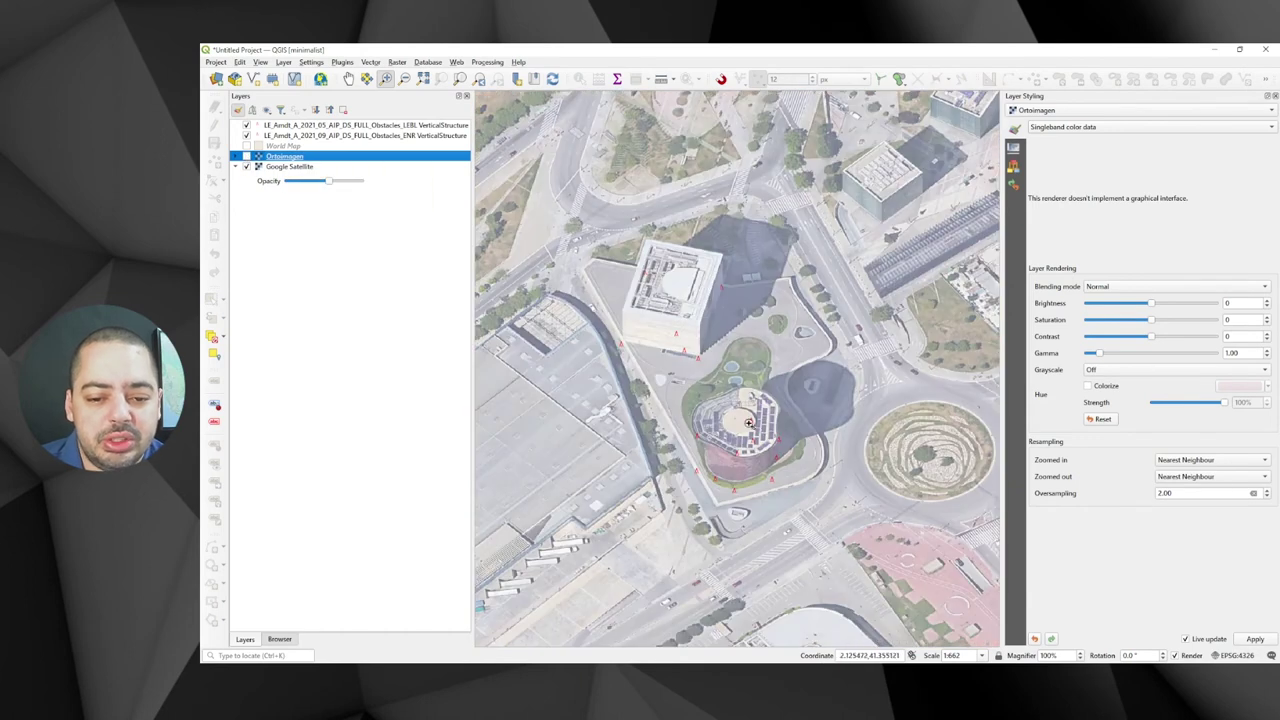
click(247, 157)
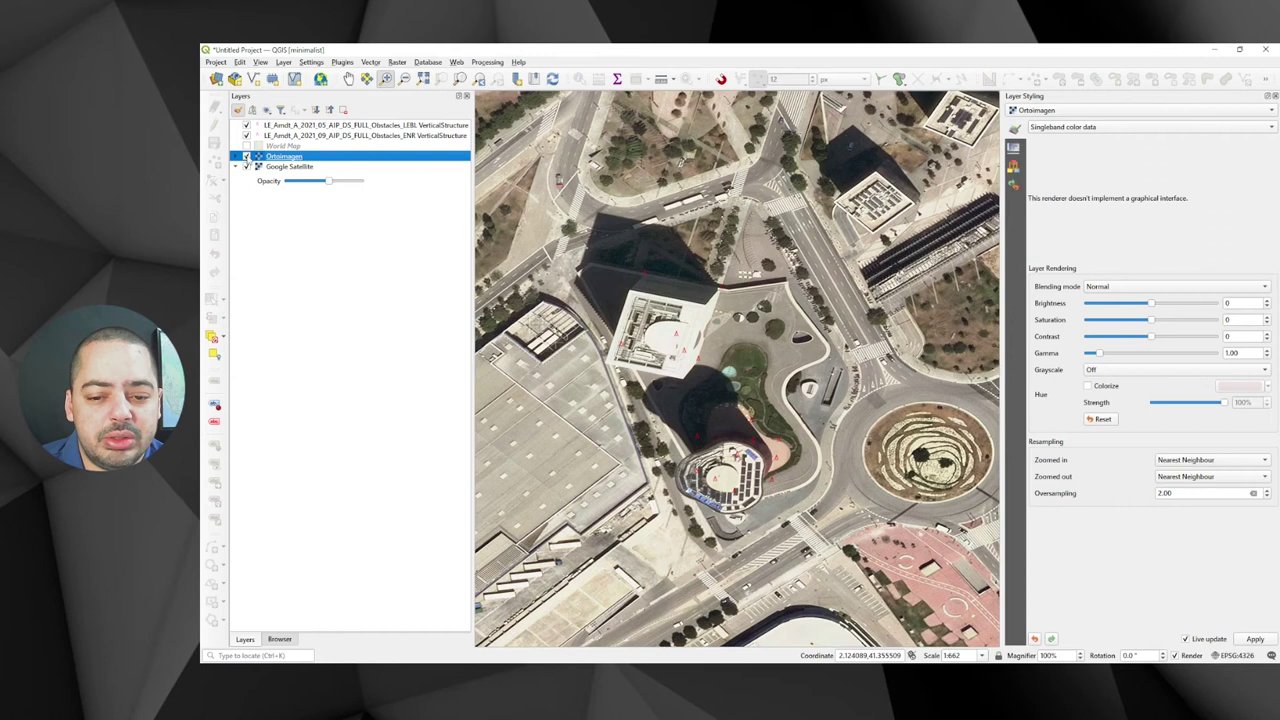
click(247, 157)
click(247, 157)
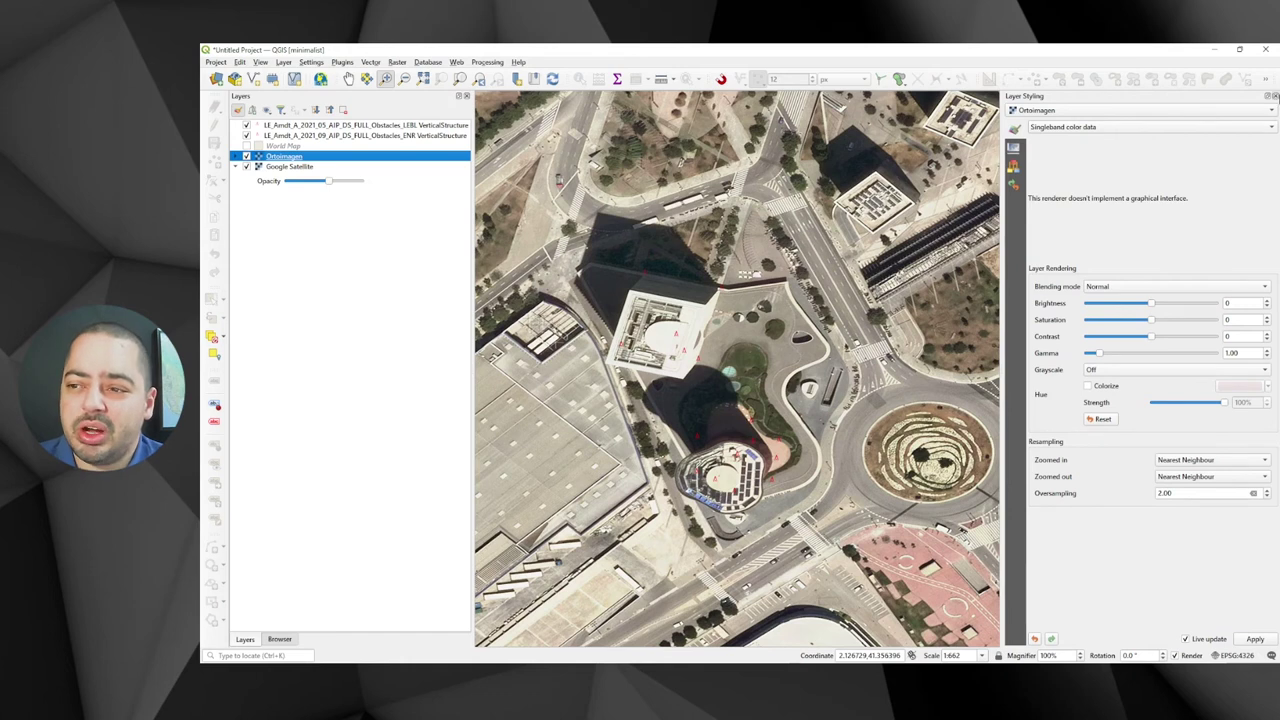
click(1275, 96)
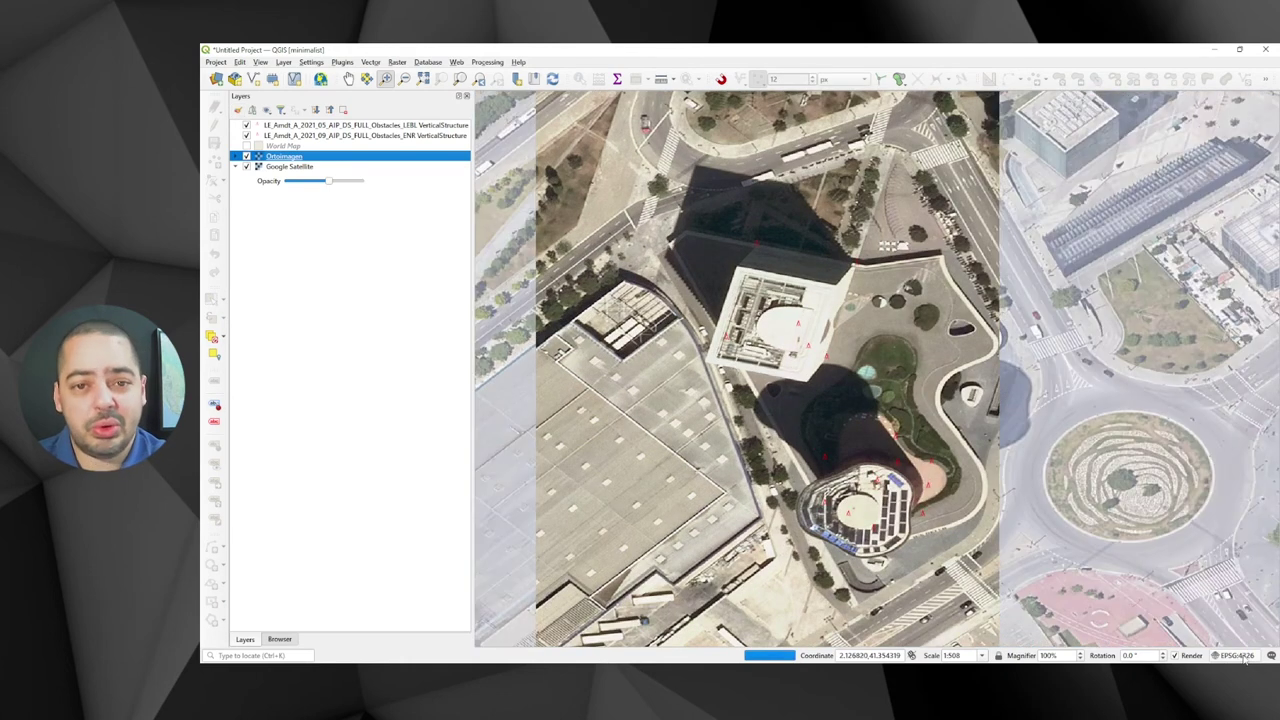
click(1240, 655)
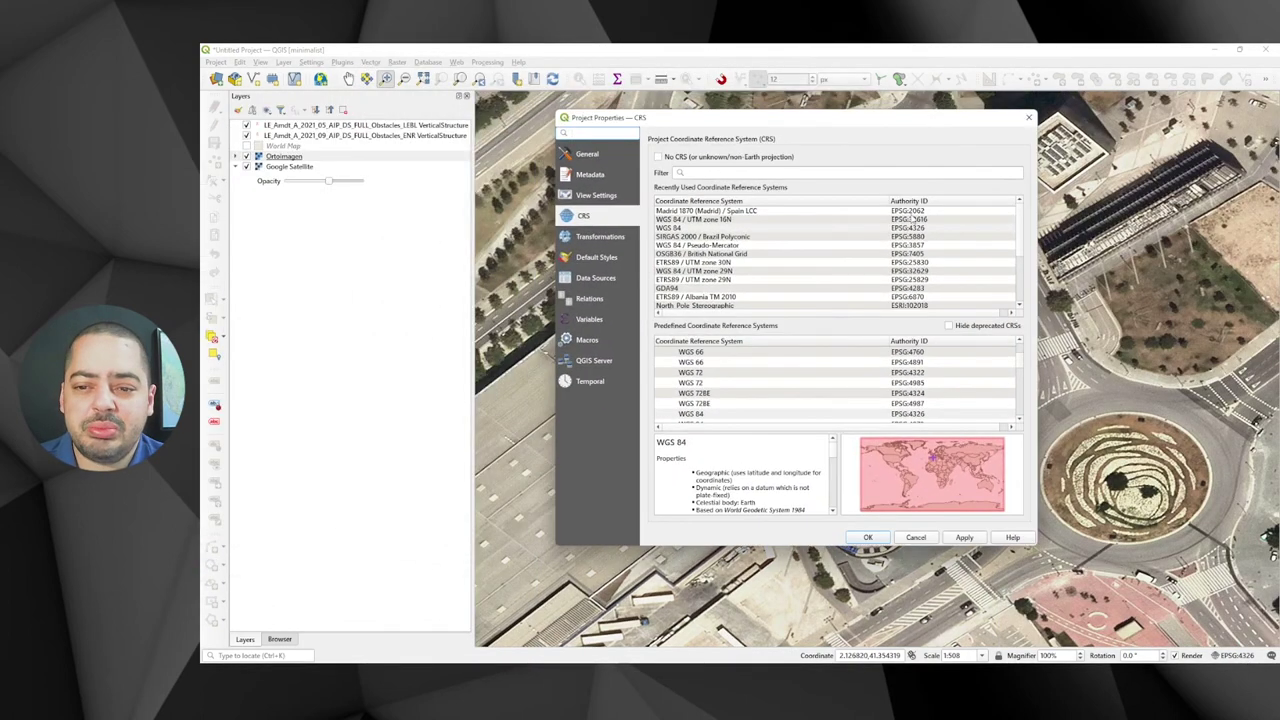
- Switch the project CRS to EPSG:2062 Madrid 1870 (Madrid) / Spain LCC and hide Google Satellite
click(911, 212)
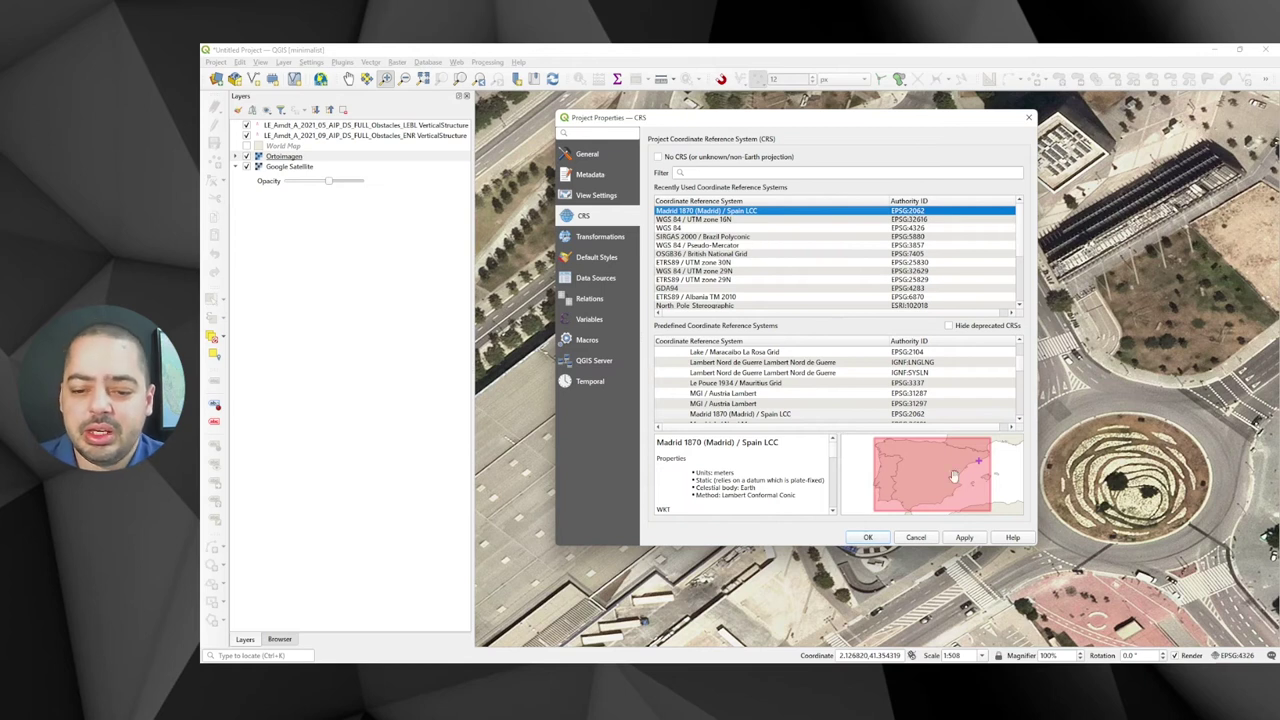
click(868, 537)
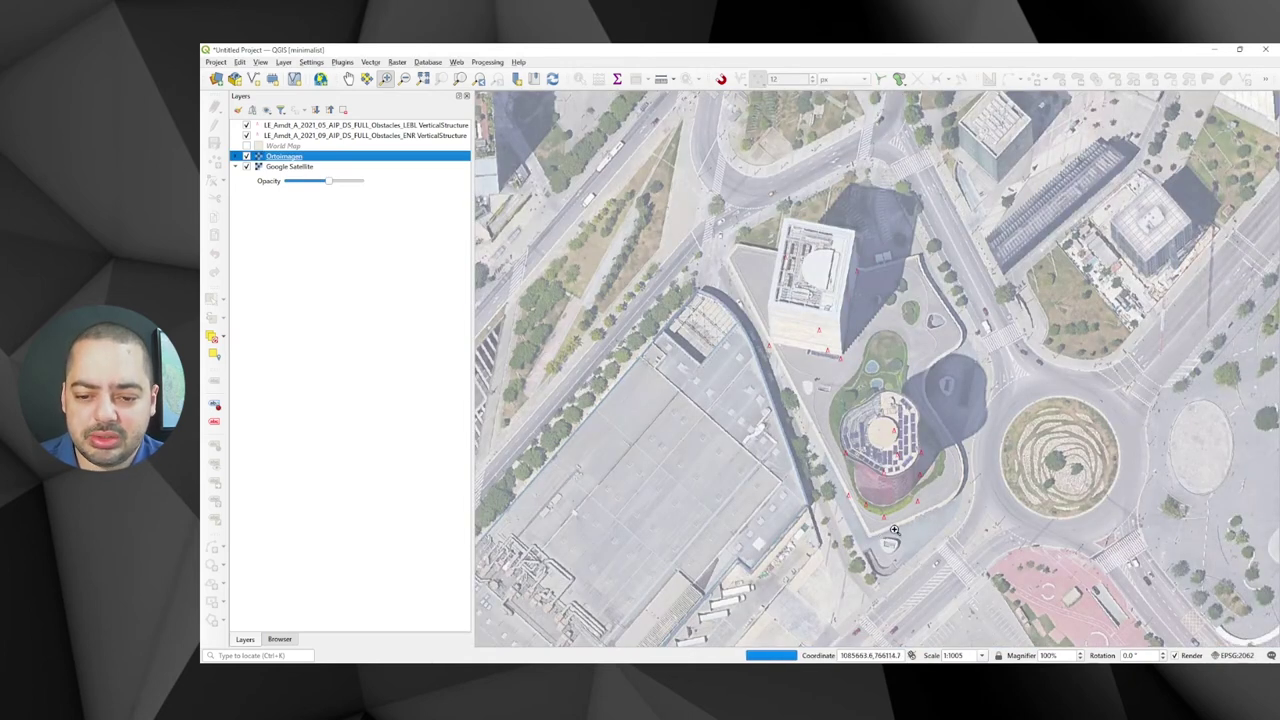
click(247, 168)
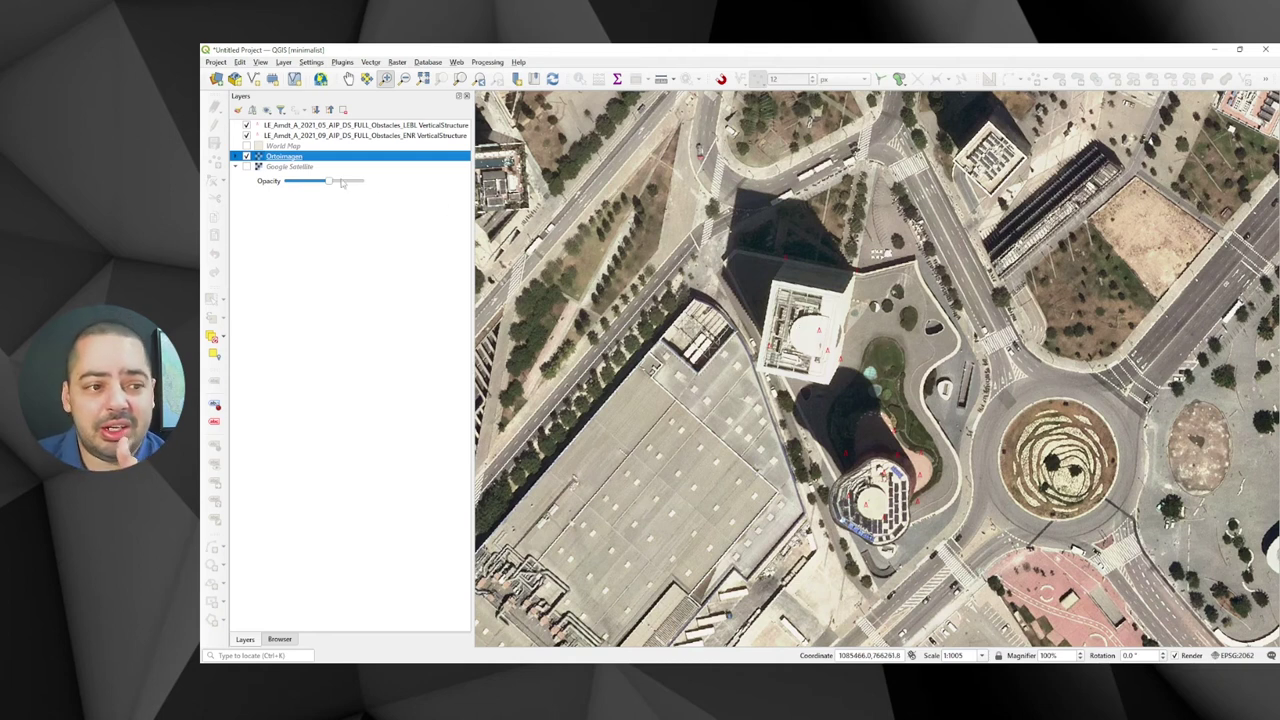
- Zoom the map to the LEBL obstacle layer and into its dense obstacle cluster
click(297, 136)
right_click(300, 127)
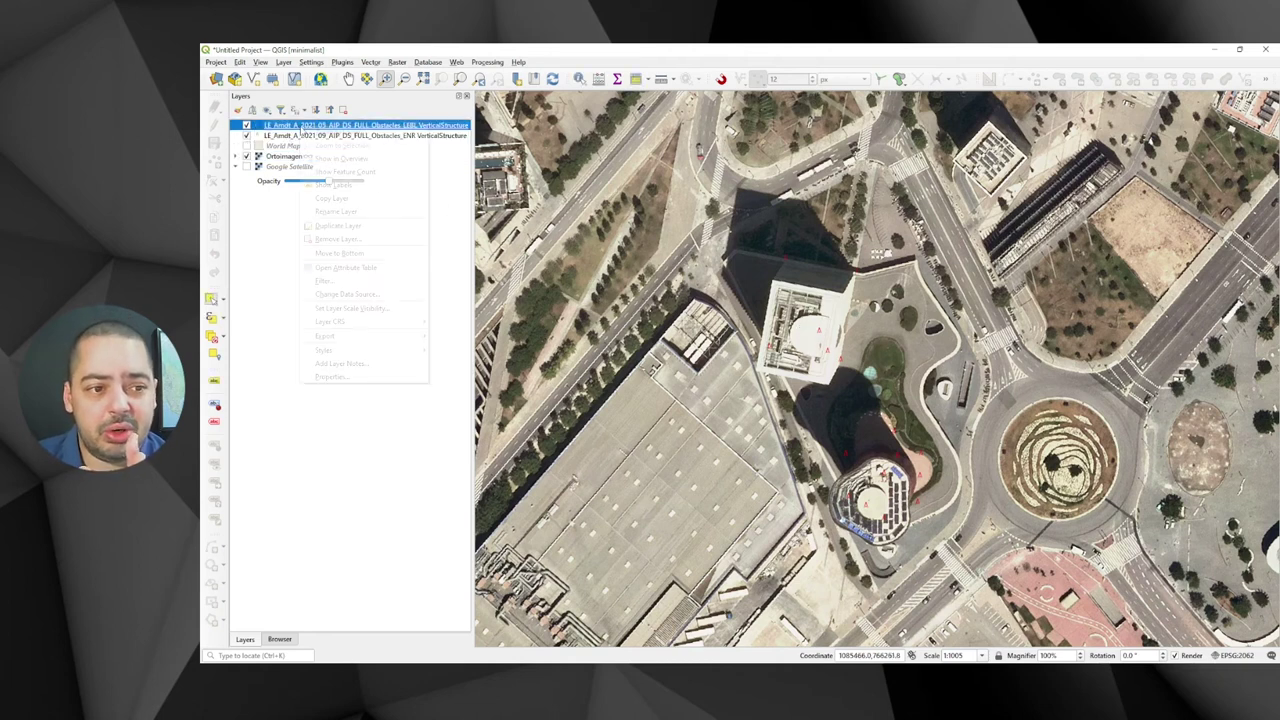
click(315, 135)
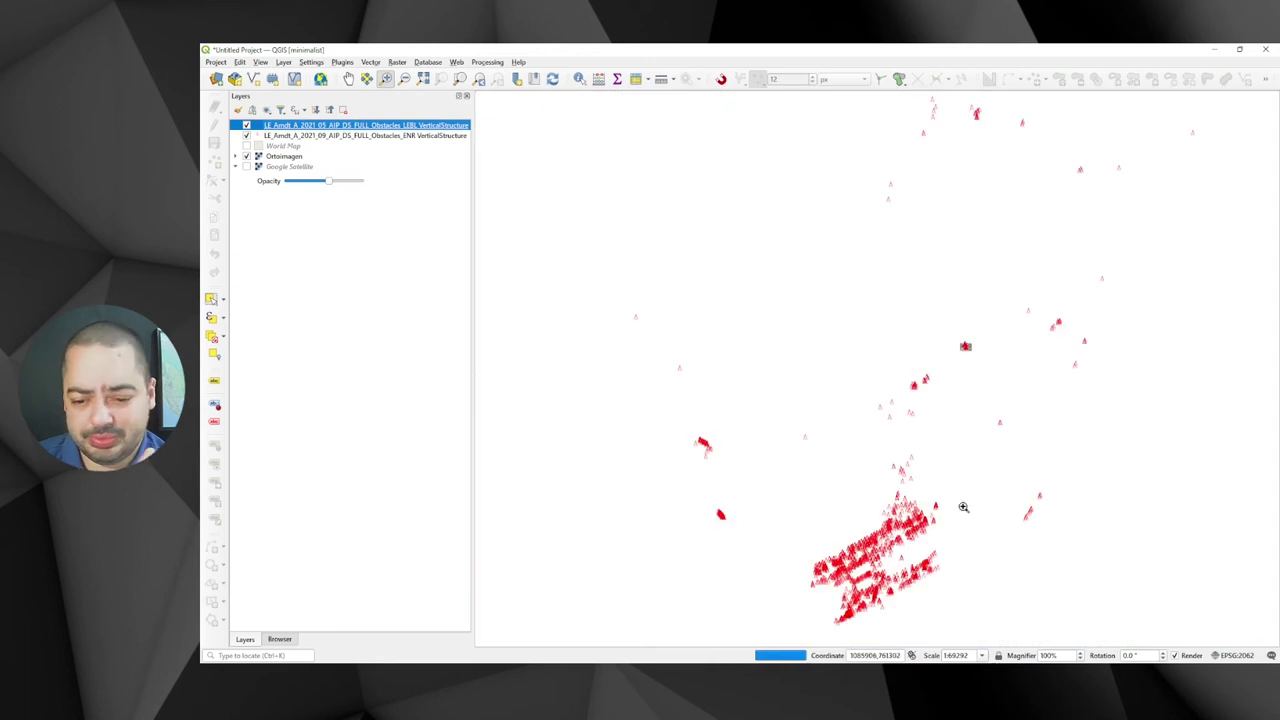
drag(829, 497, 934, 590)
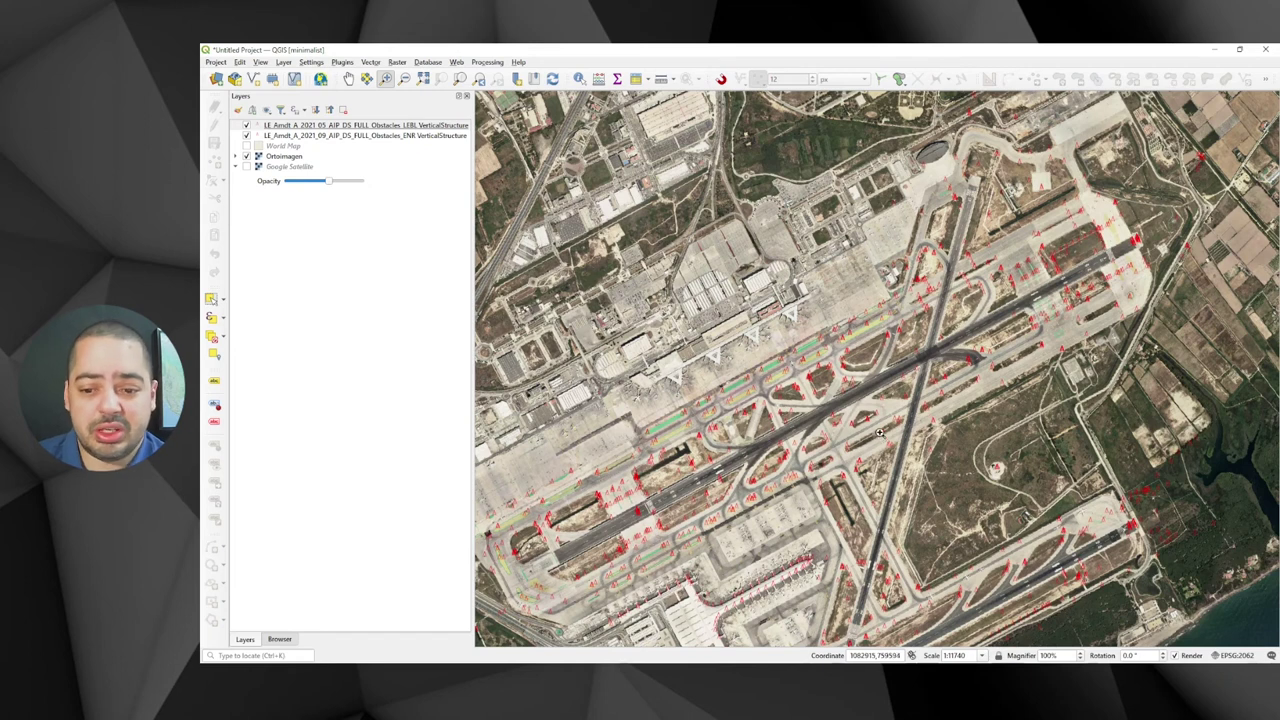
- Open the LEBL layer's export options from its context menu
right_click(431, 128)
mouse_move(517, 338)
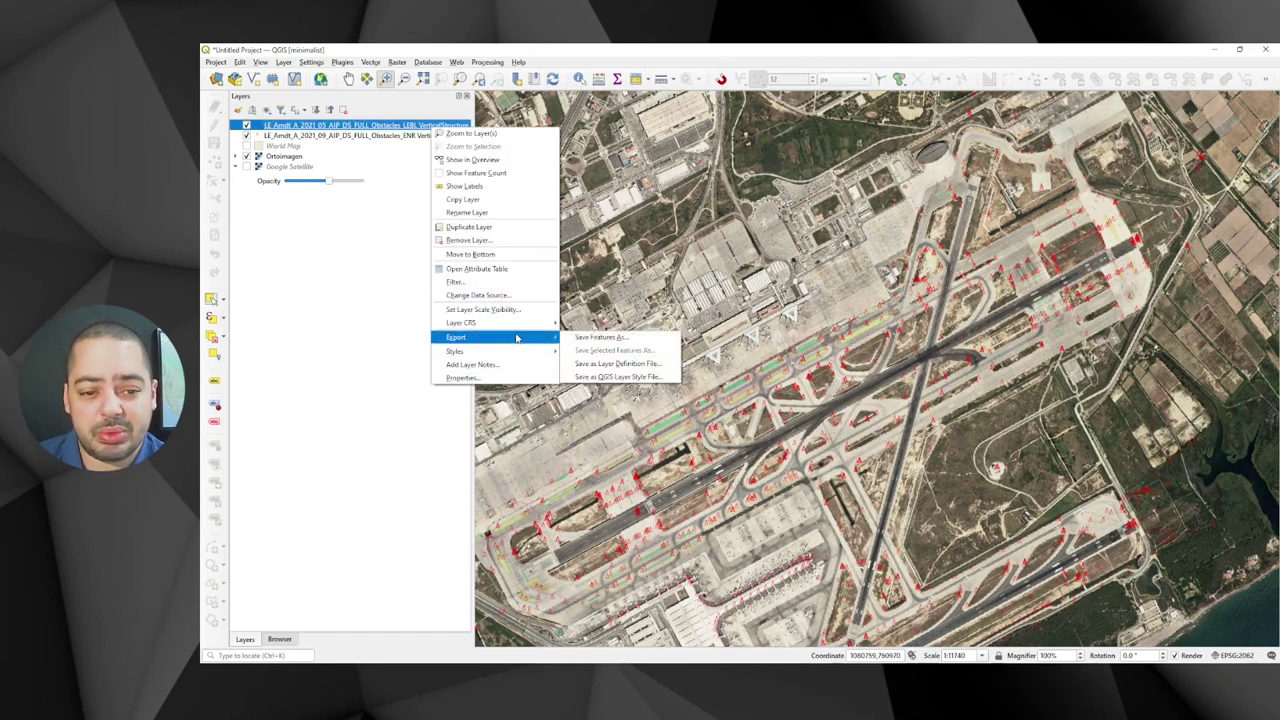
click(948, 289)
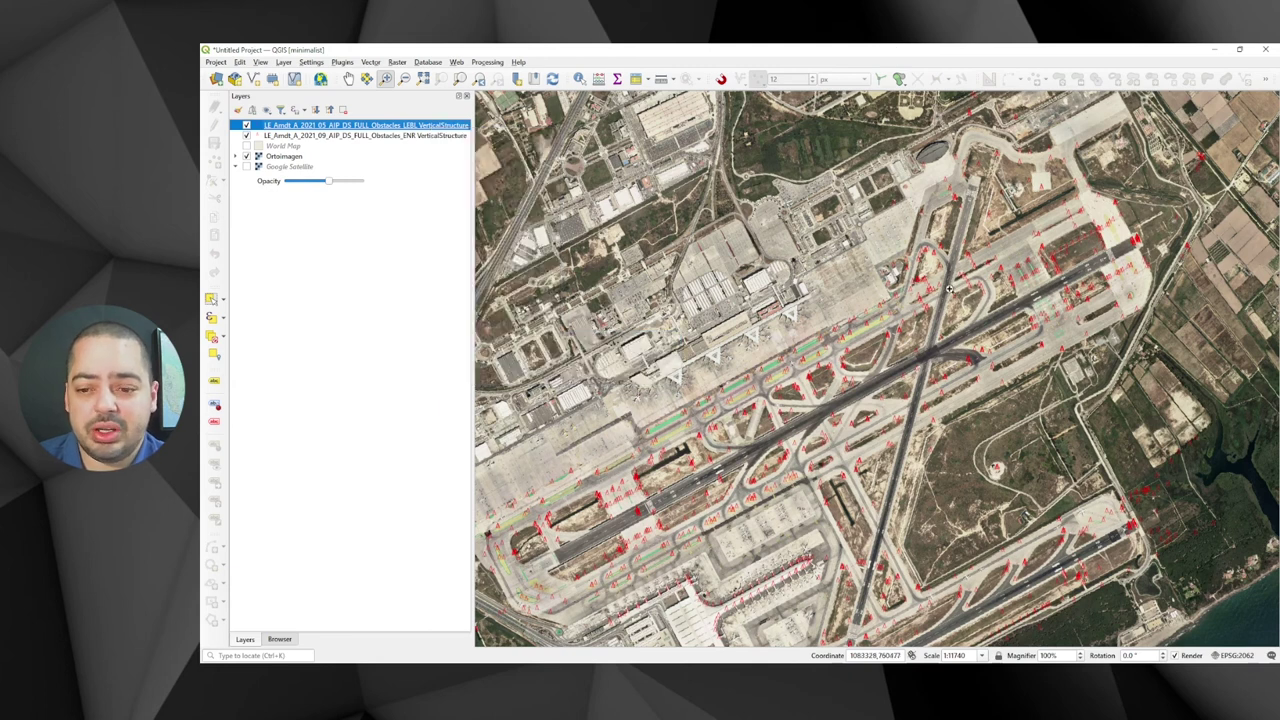
- Zoom and pan across the runways to about 1:164 on one obstacle beside a taxiway
drag(757, 301, 873, 418)
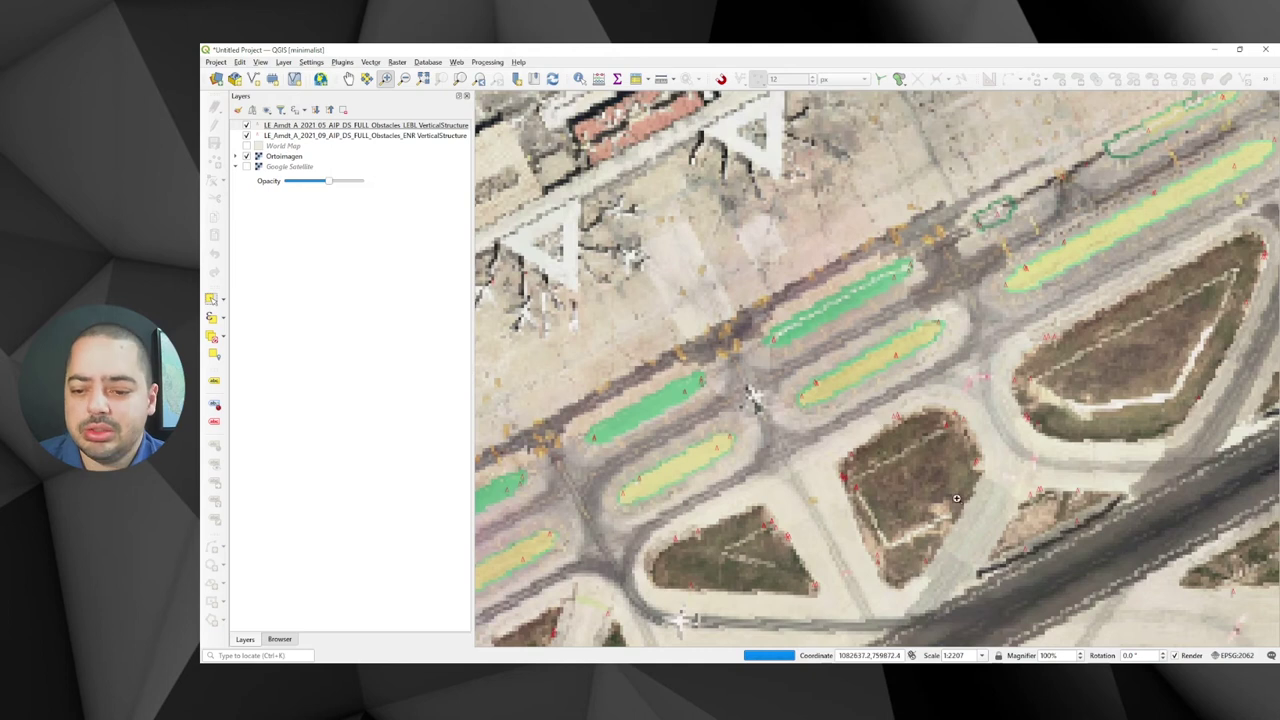
drag(958, 500, 937, 327)
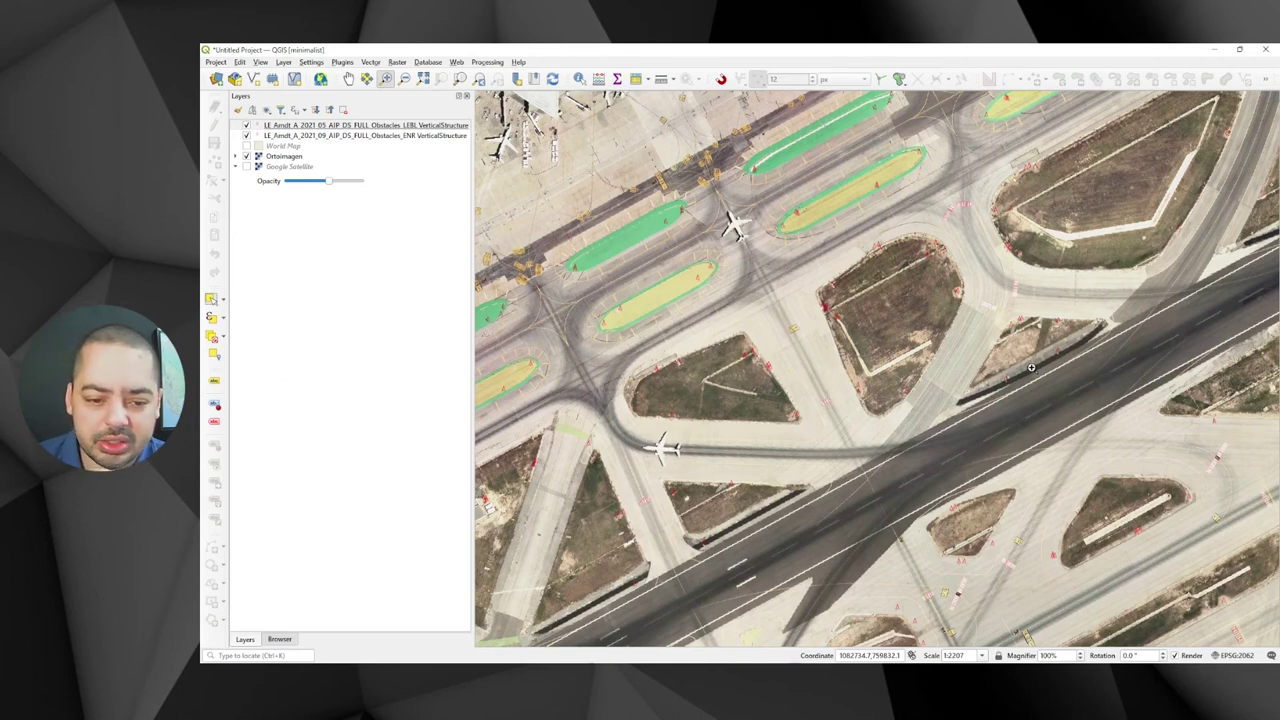
key(Down)
key(Down)
key(Down)
key(Right)
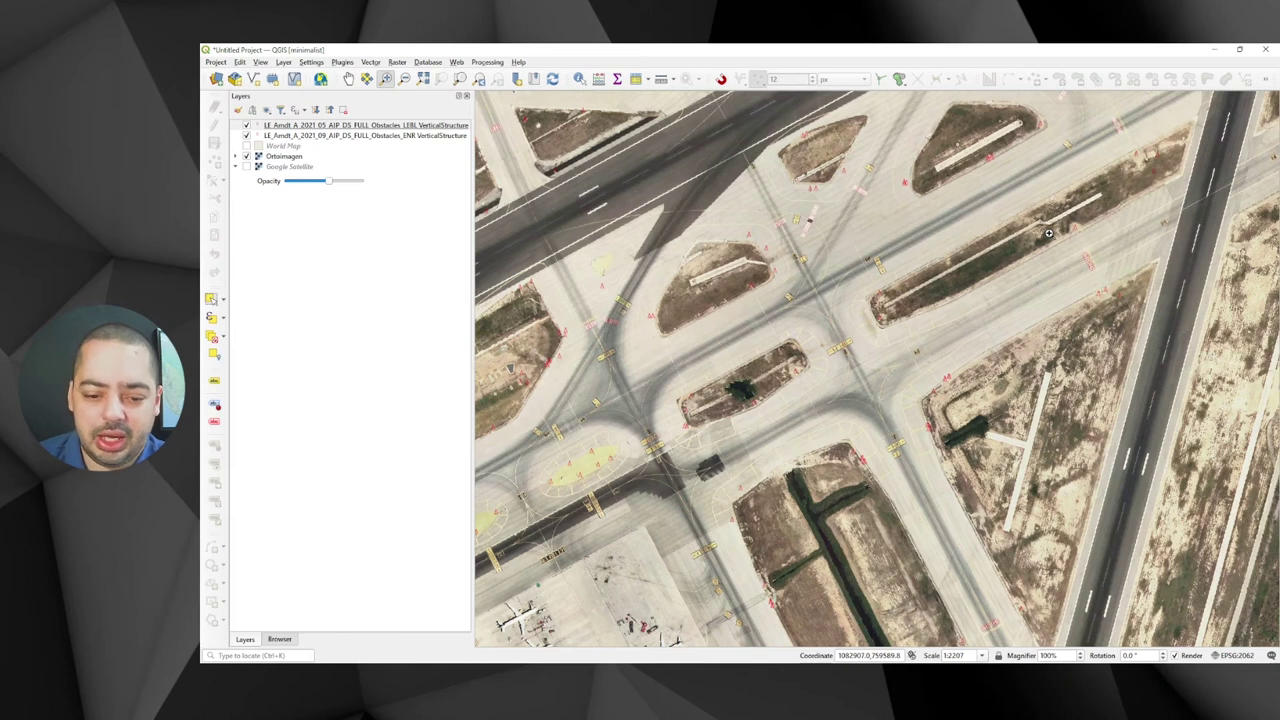
scroll(1049, 233, up, 4)
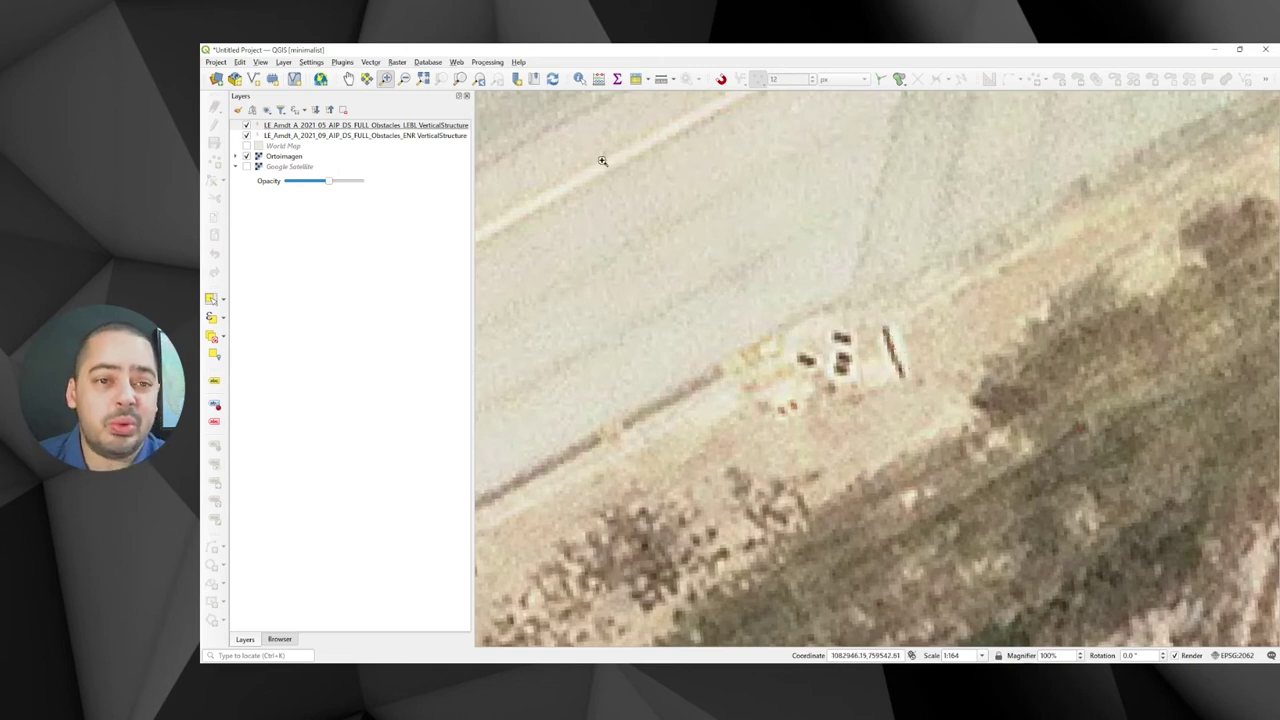
- Identify the unlit SIGN obstacle (elevation 3.693) on the LEBL layer, then open its Layer Styling panel
click(579, 80)
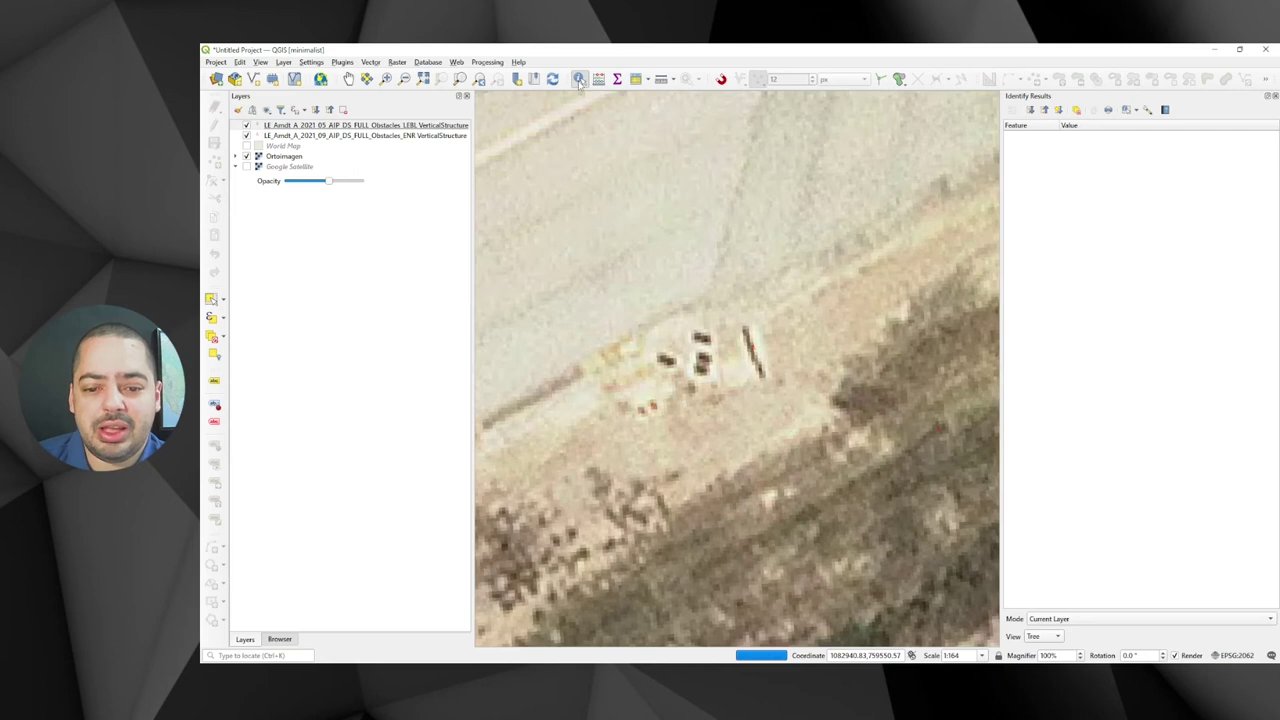
click(403, 126)
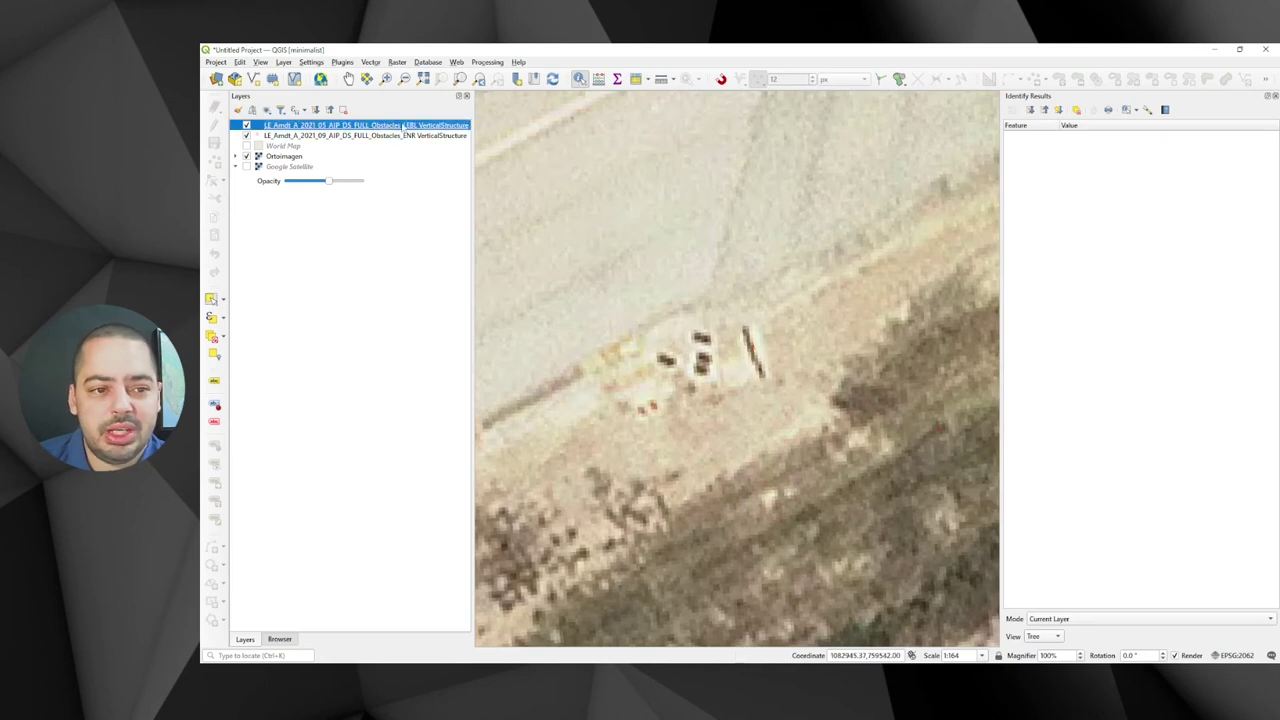
click(763, 358)
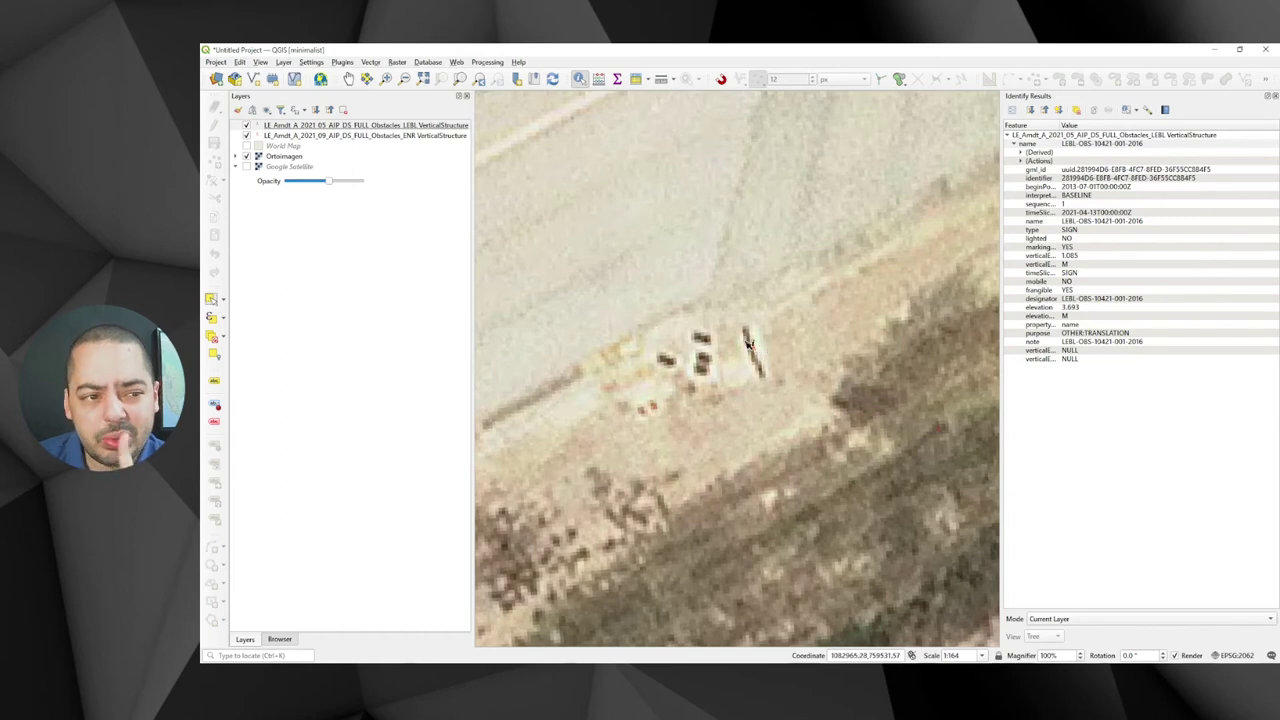
click(338, 127)
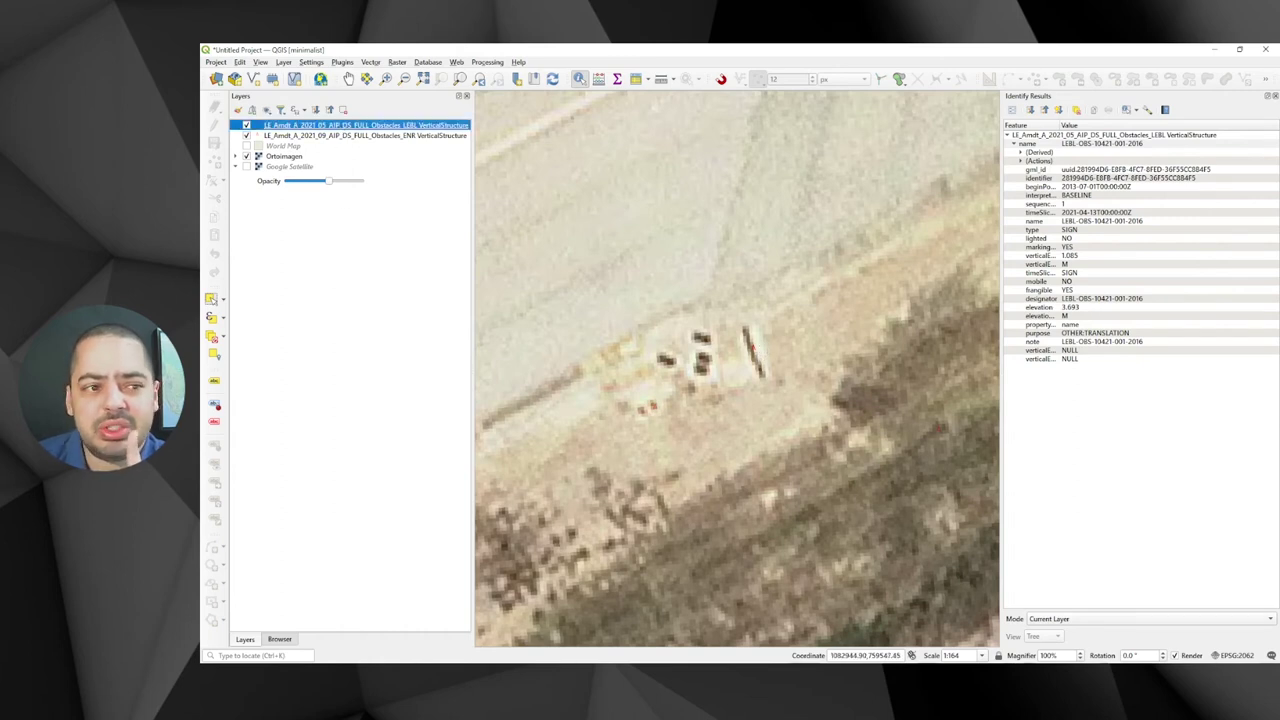
key(F7)
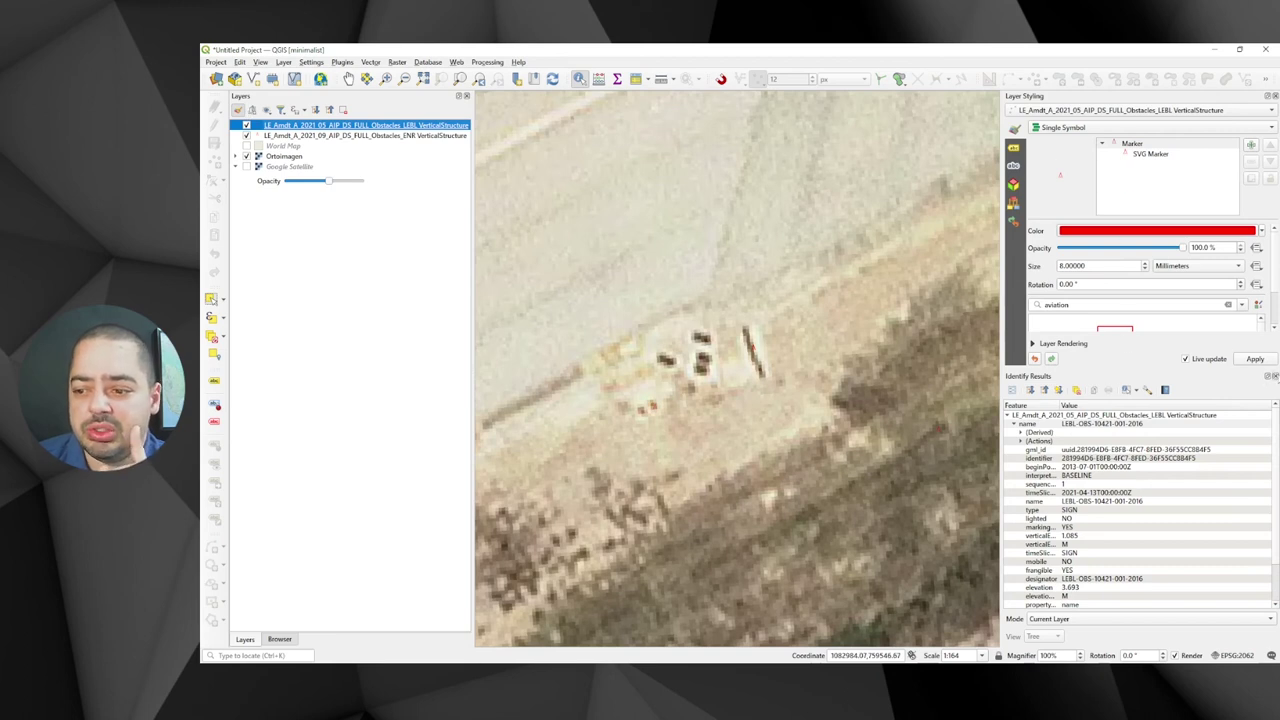
- Float and enlarge the Identify Results panel to read the obstacle's attributes, then close it
double_click(1100, 376)
drag(700, 250, 624, 120)
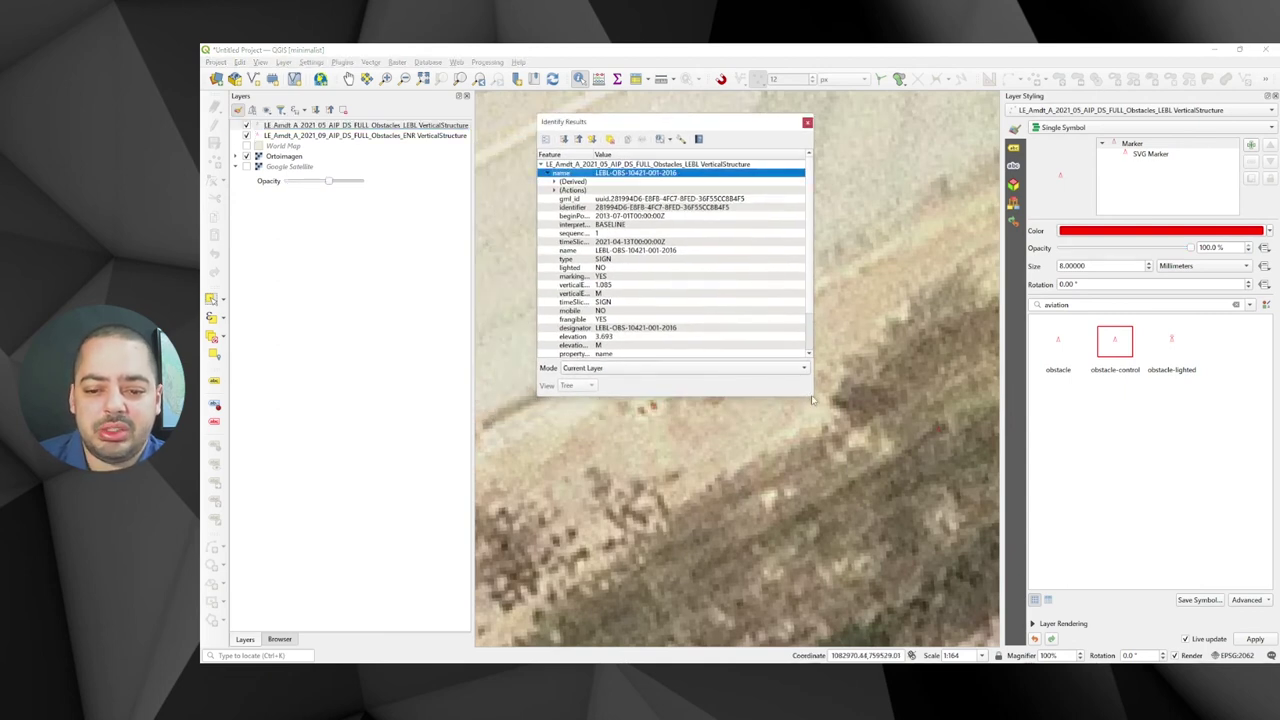
drag(810, 396, 914, 530)
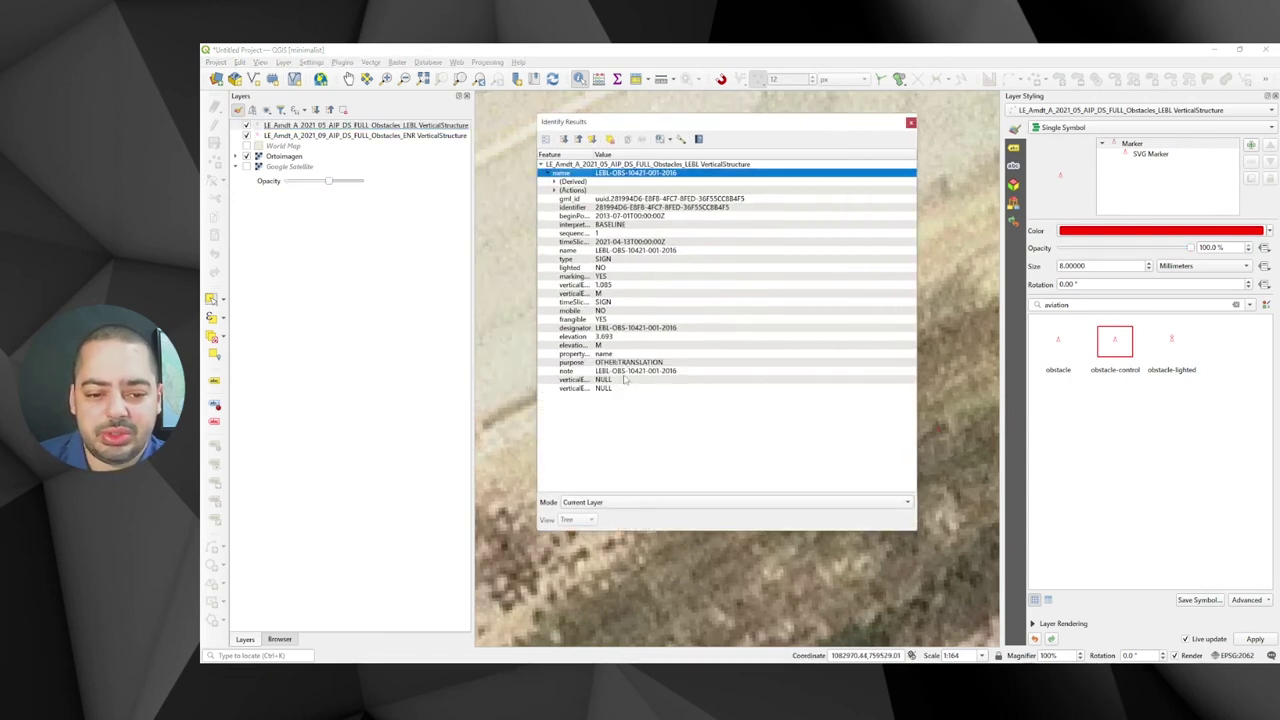
click(910, 123)
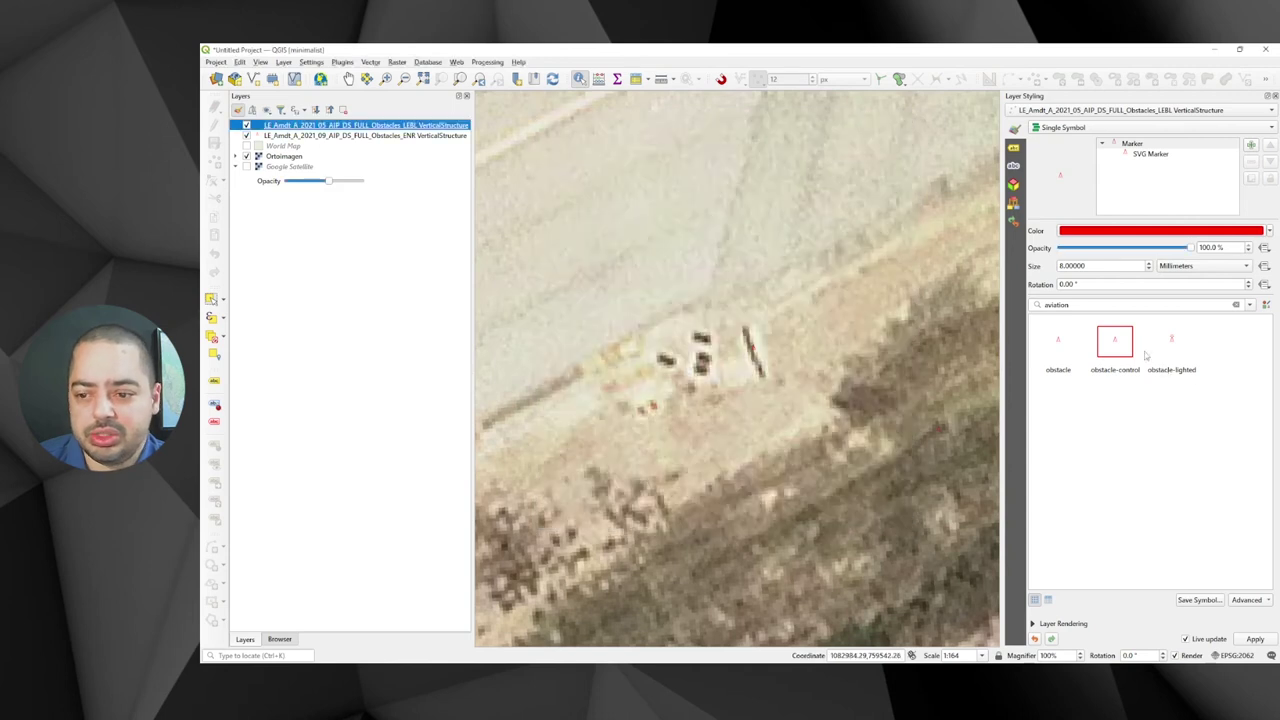
- Apply the obstacle-control SVG symbol to the LEBL obstacles and reveal its red-circle geometry expression
click(1114, 341)
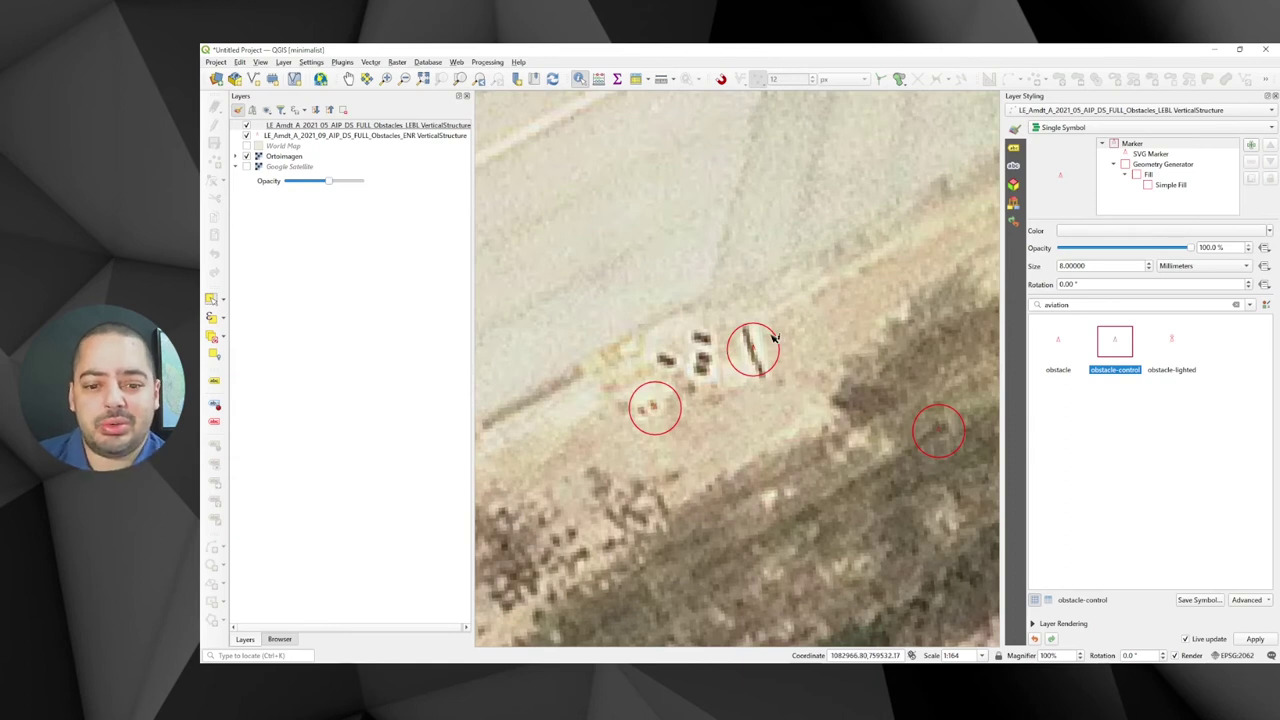
click(1162, 164)
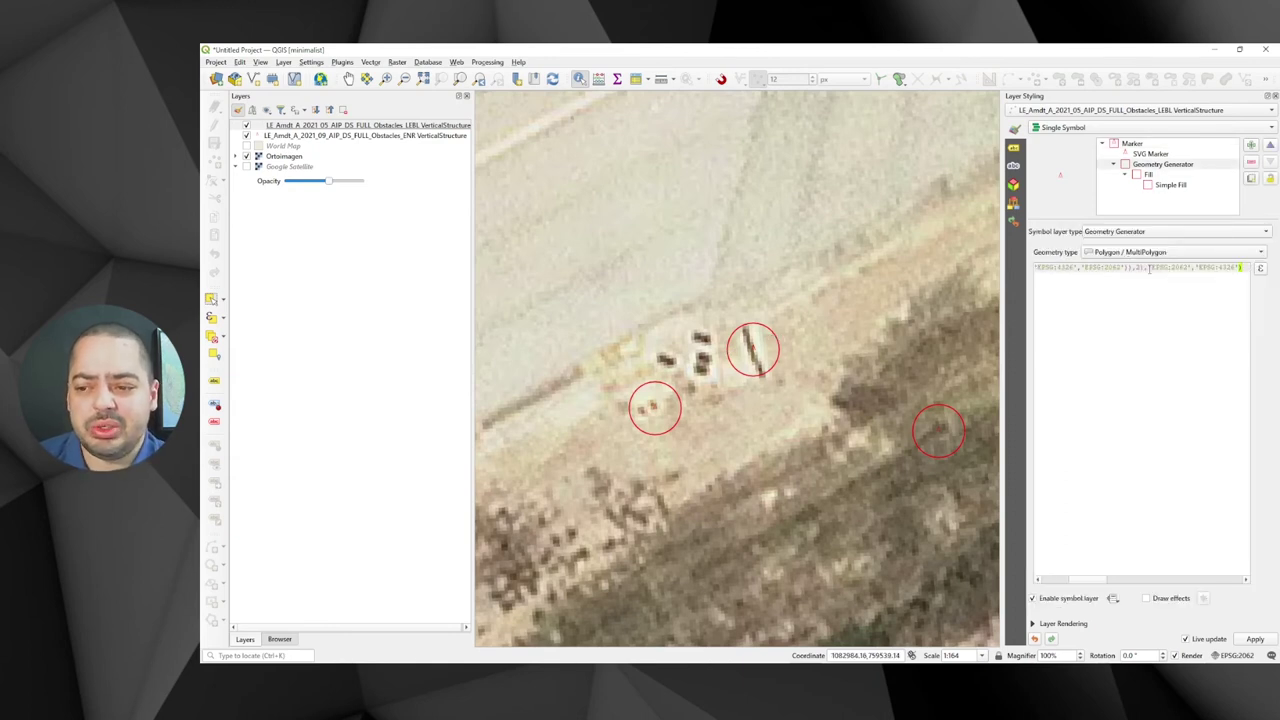
drag(1136, 268, 1243, 268)
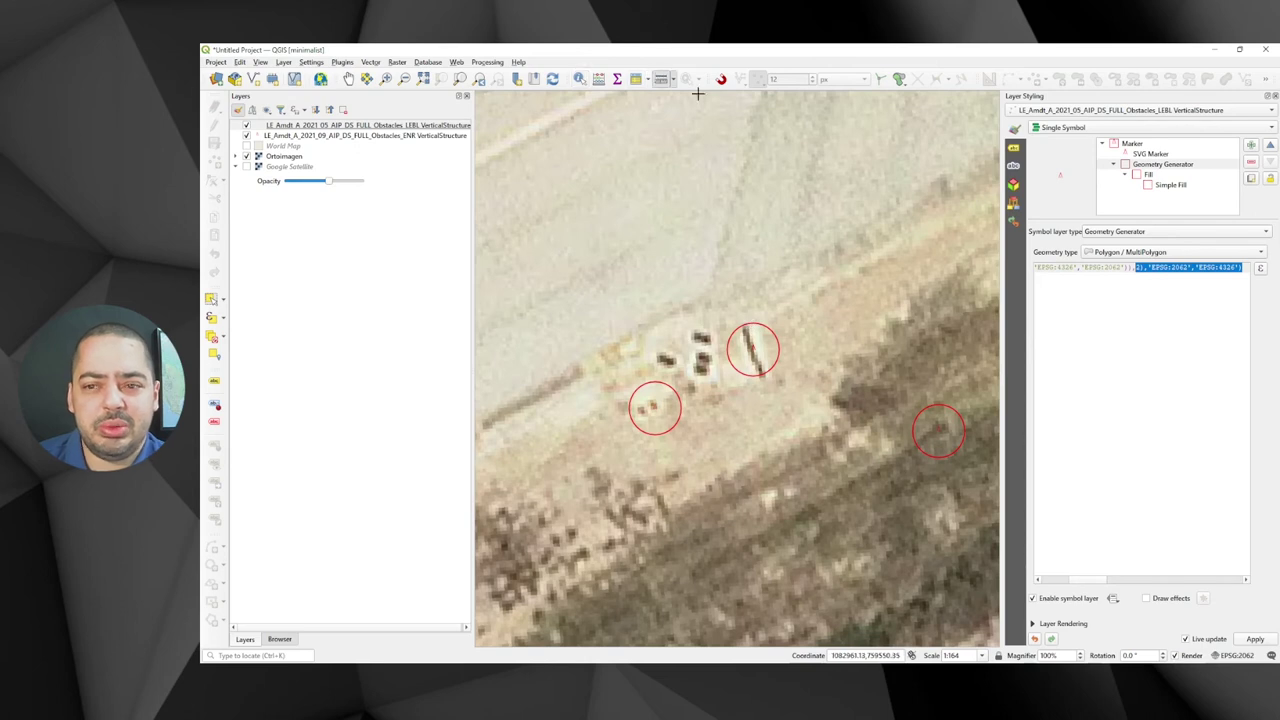
click(661, 78)
- Measure the pole obstacle's size, about 1.9 m, then close the measuring window
drag(631, 209, 611, 129)
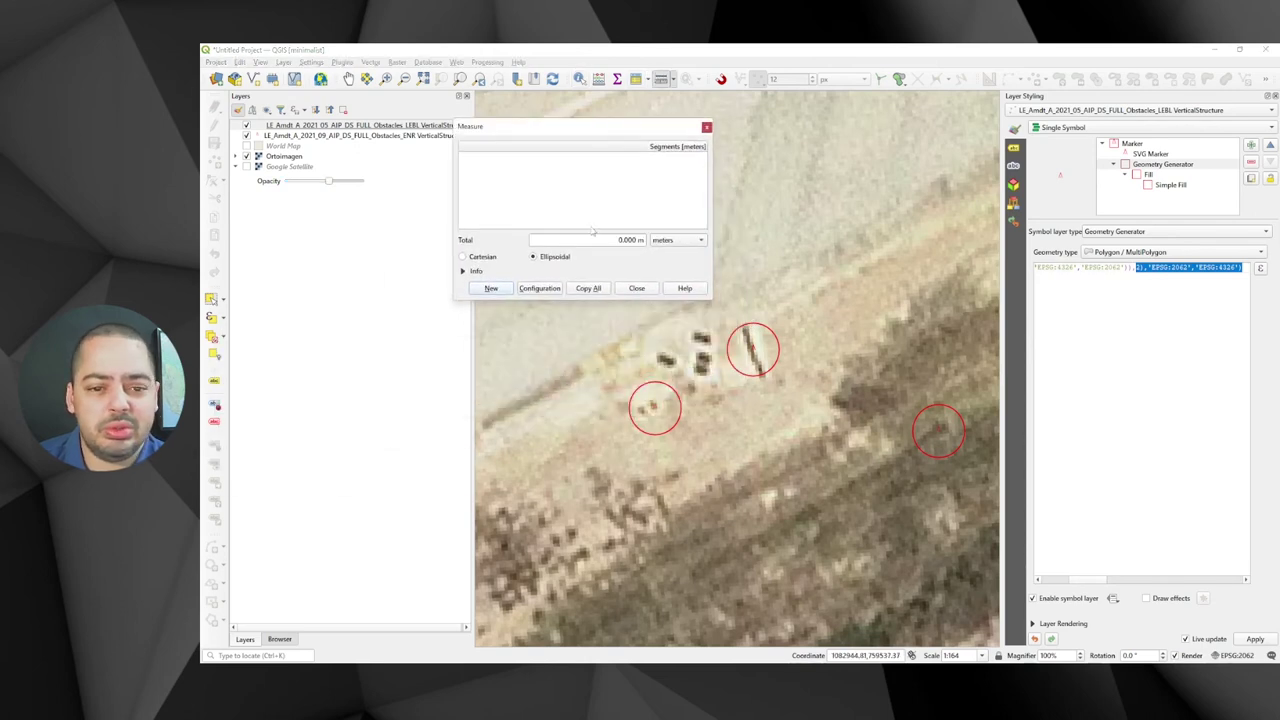
click(755, 364)
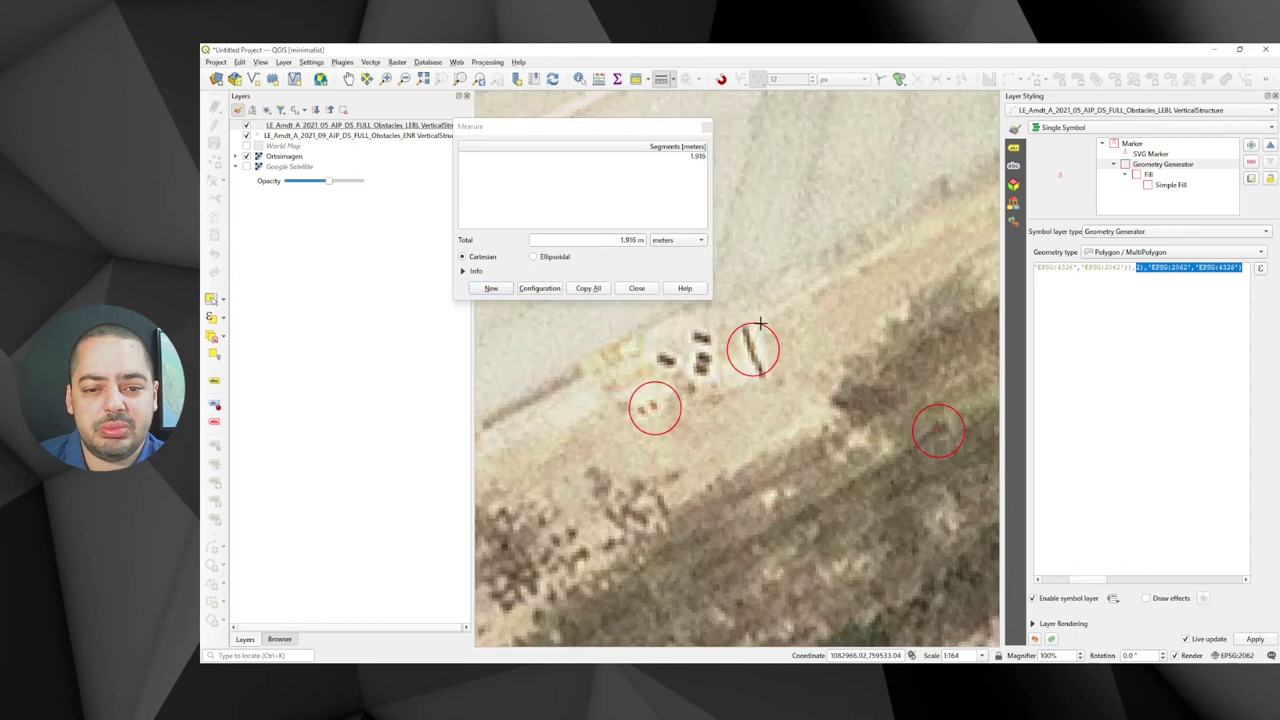
click(1137, 267)
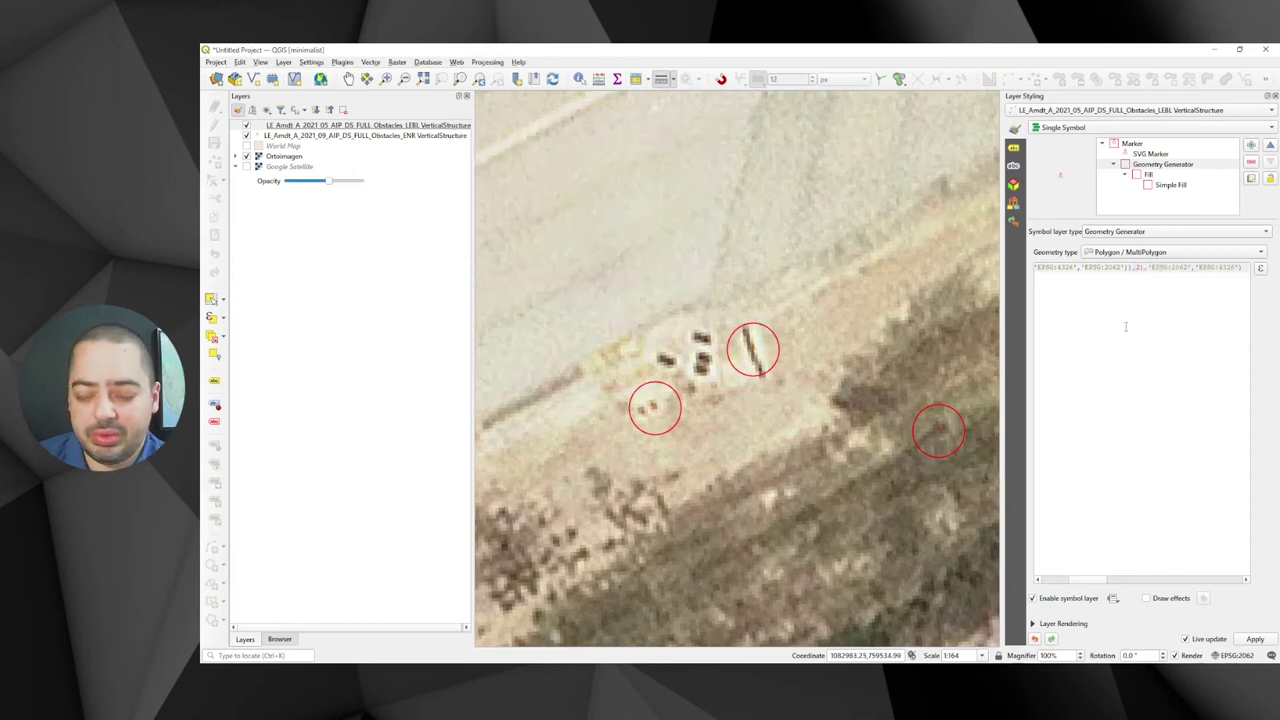
- Change the red circles' buffer size in the geometry generator expression from 2 to 3
key(BackSpace)
text(1)
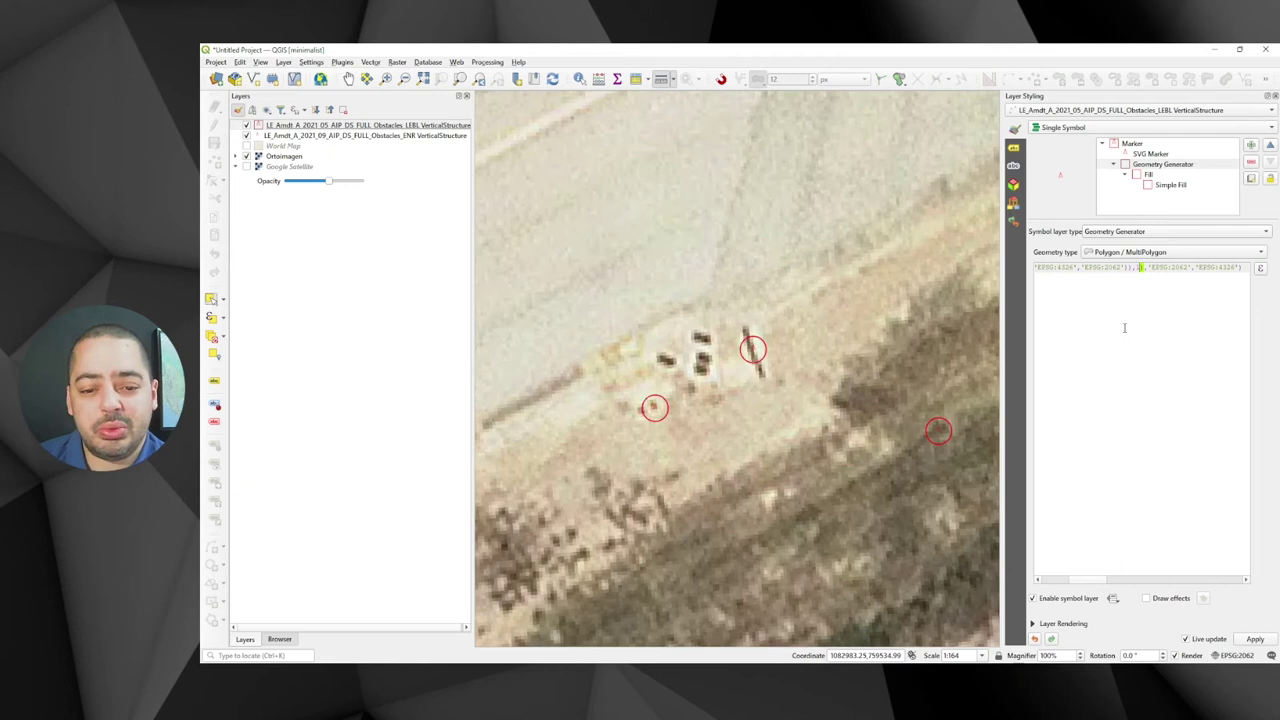
key(BackSpace)
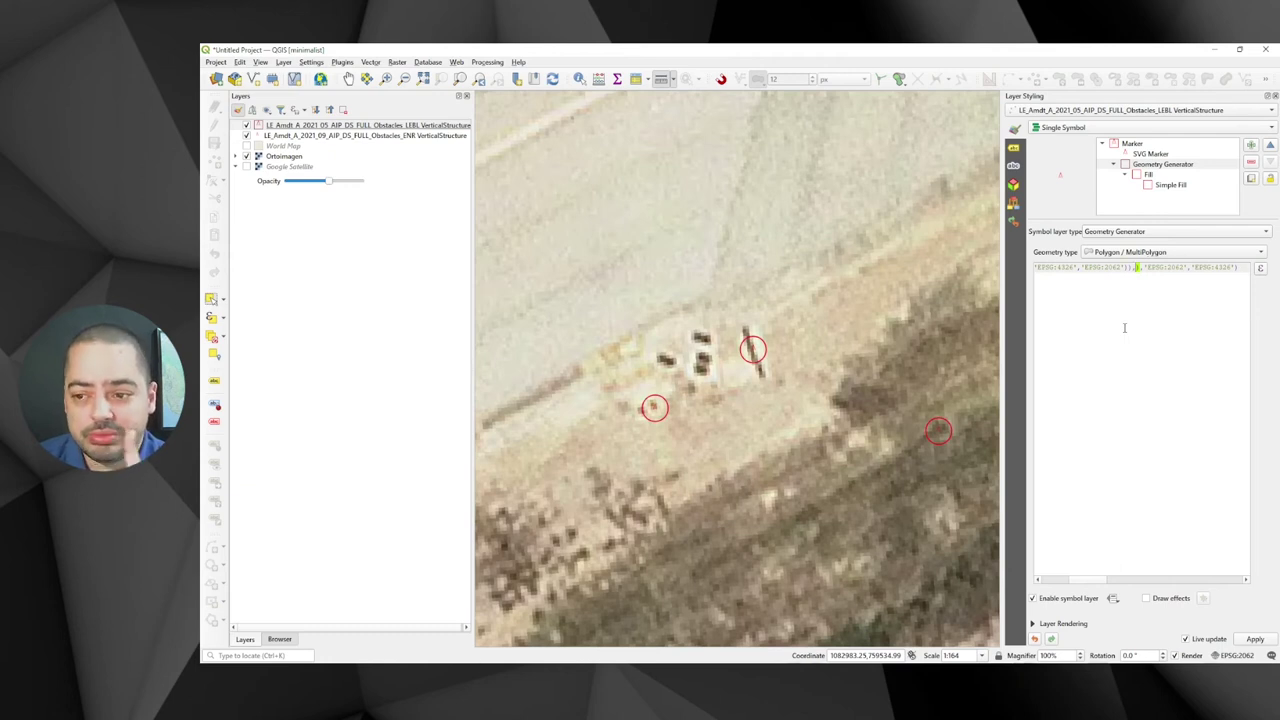
text(30)
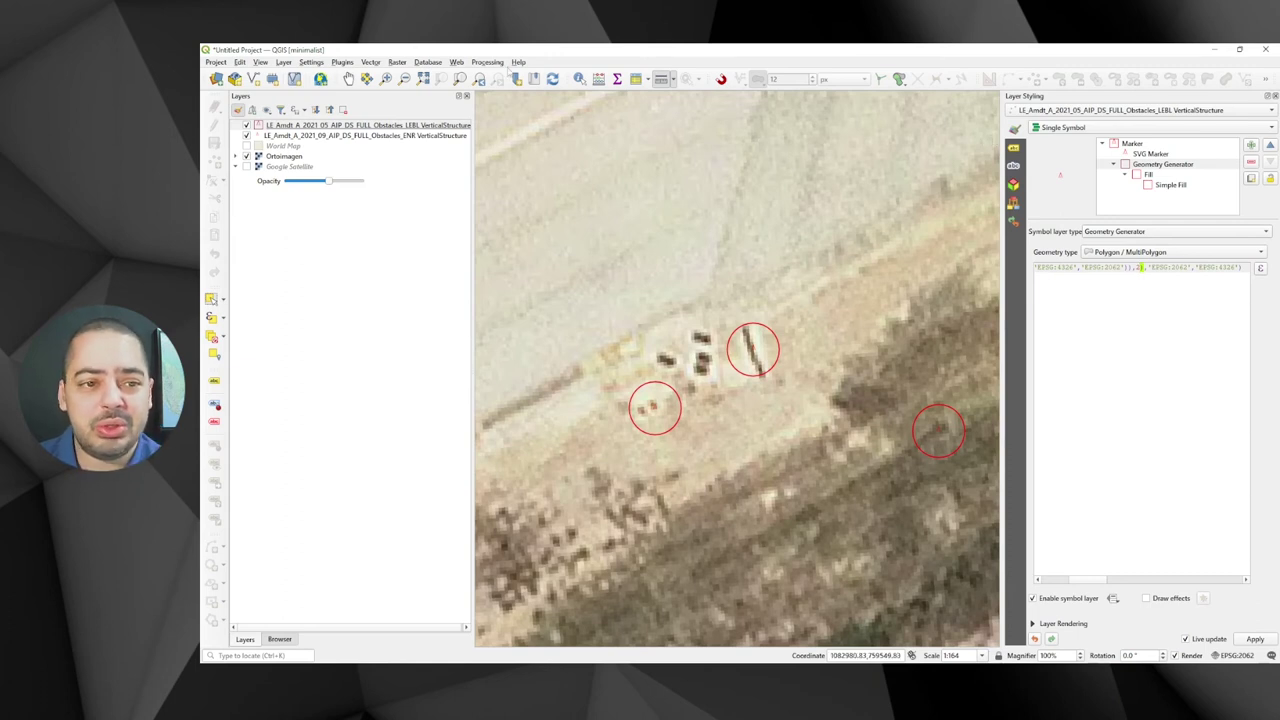
- Reproject the LEBL obstacle layer to EPSG:4326 with the Processing Toolbox's Reproject layer algorithm
click(486, 62)
click(505, 74)
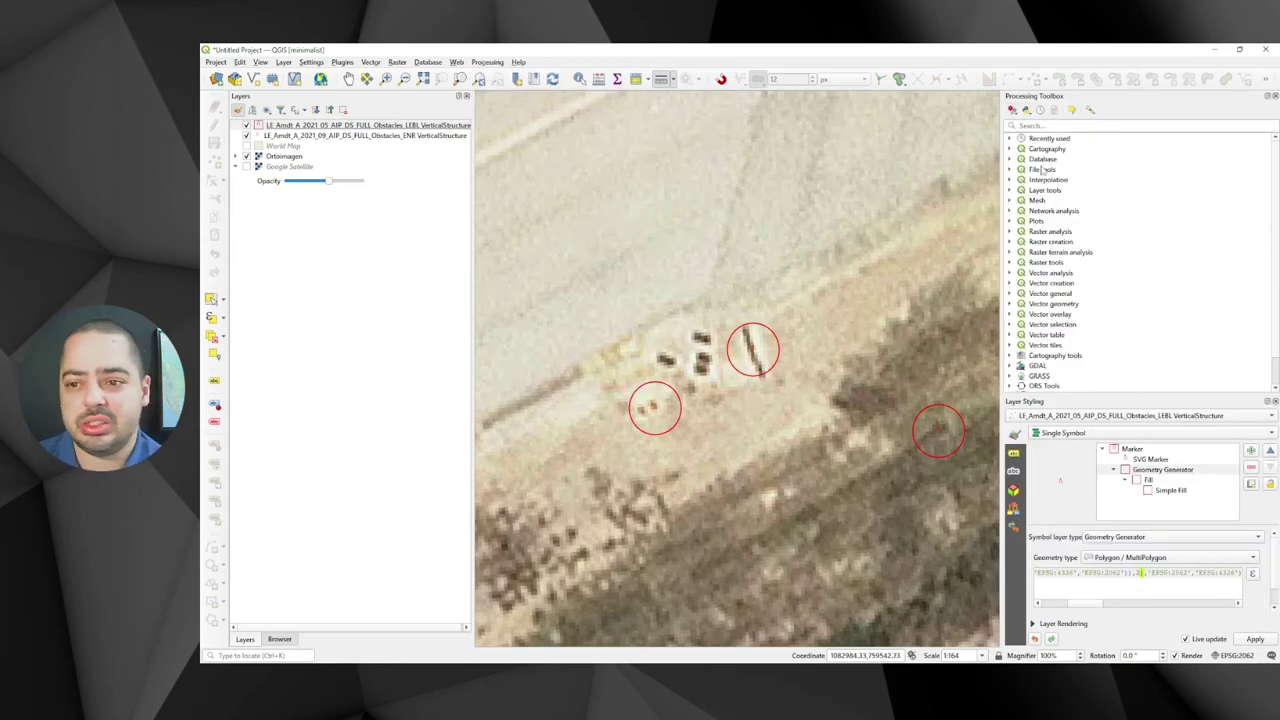
click(1043, 125)
text(repr)
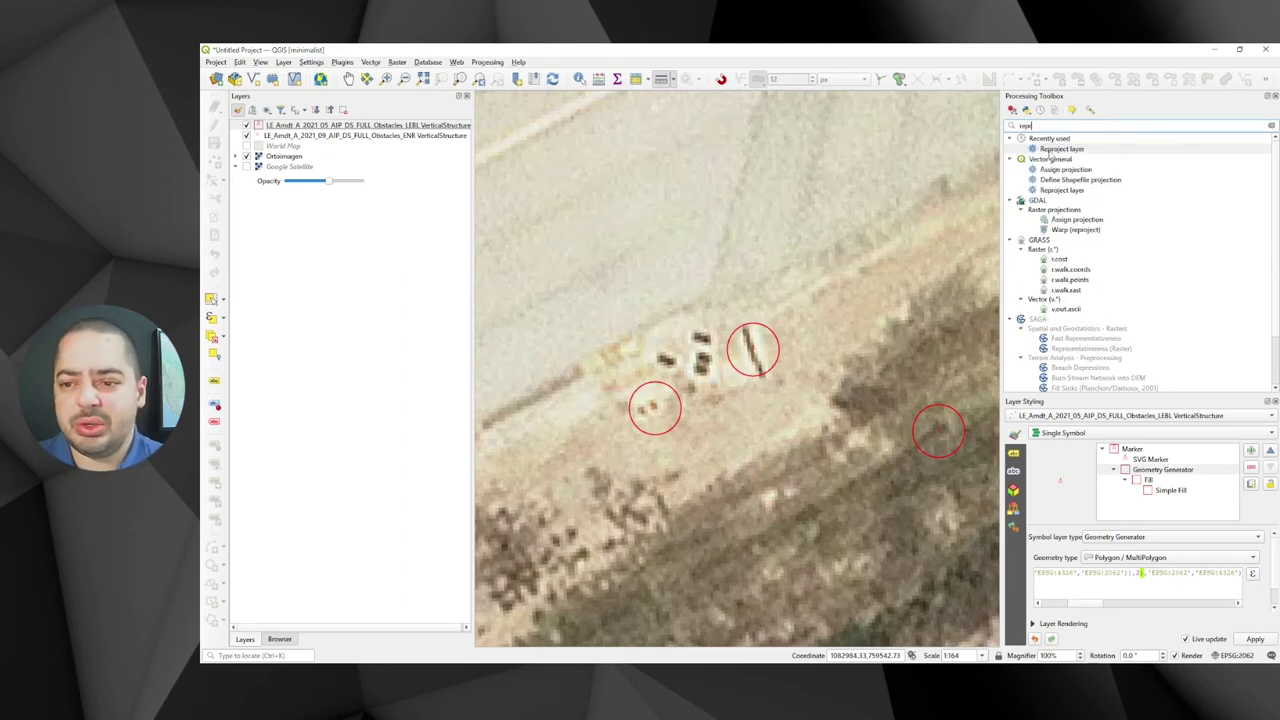
double_click(1055, 150)
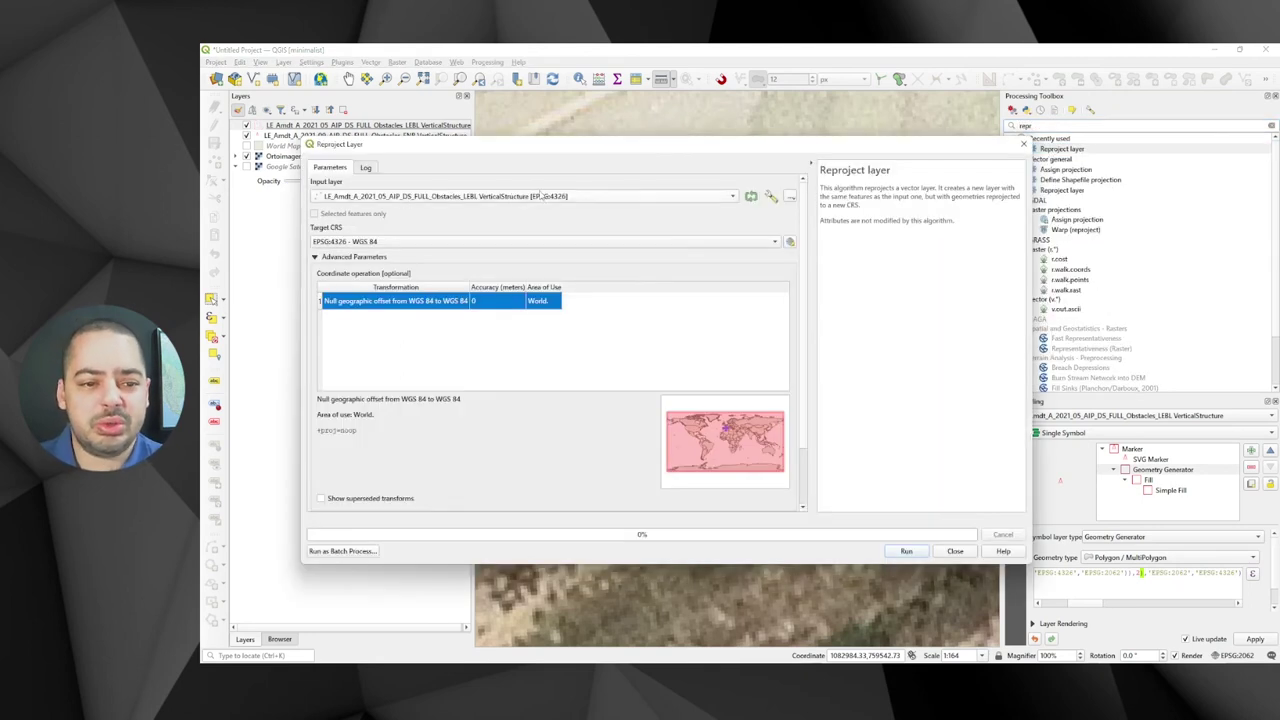
click(914, 552)
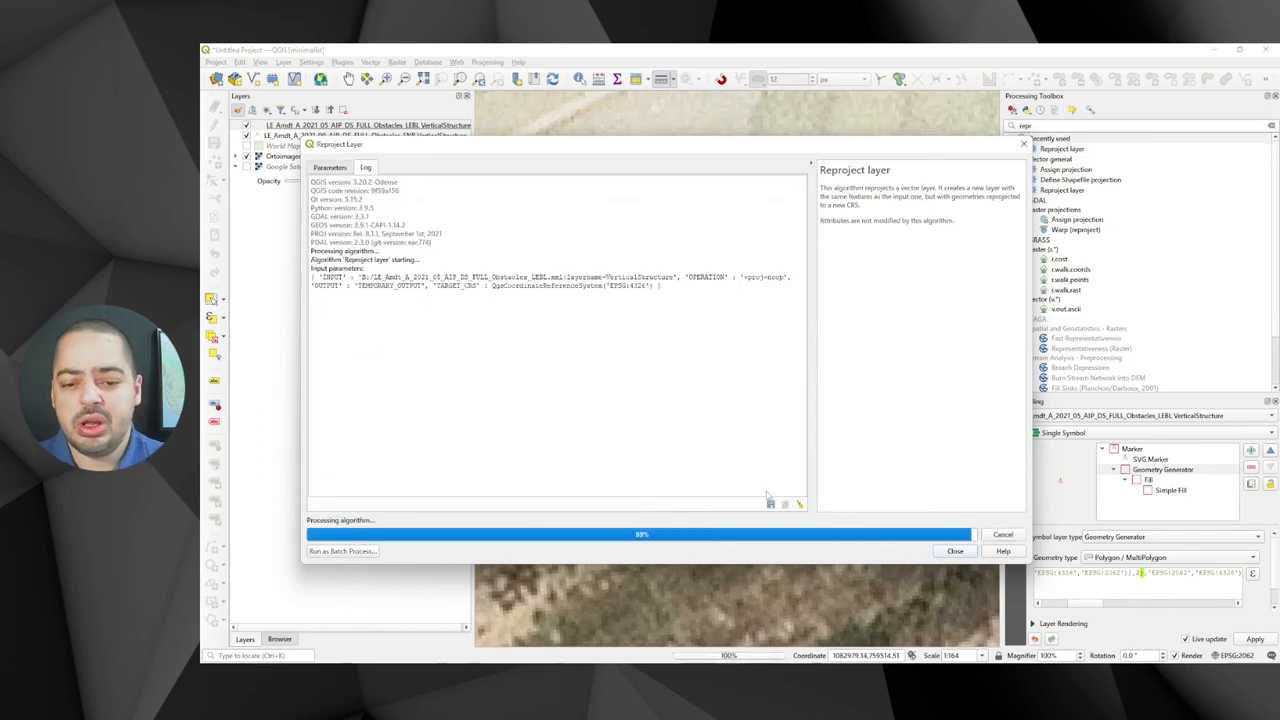
click(960, 552)
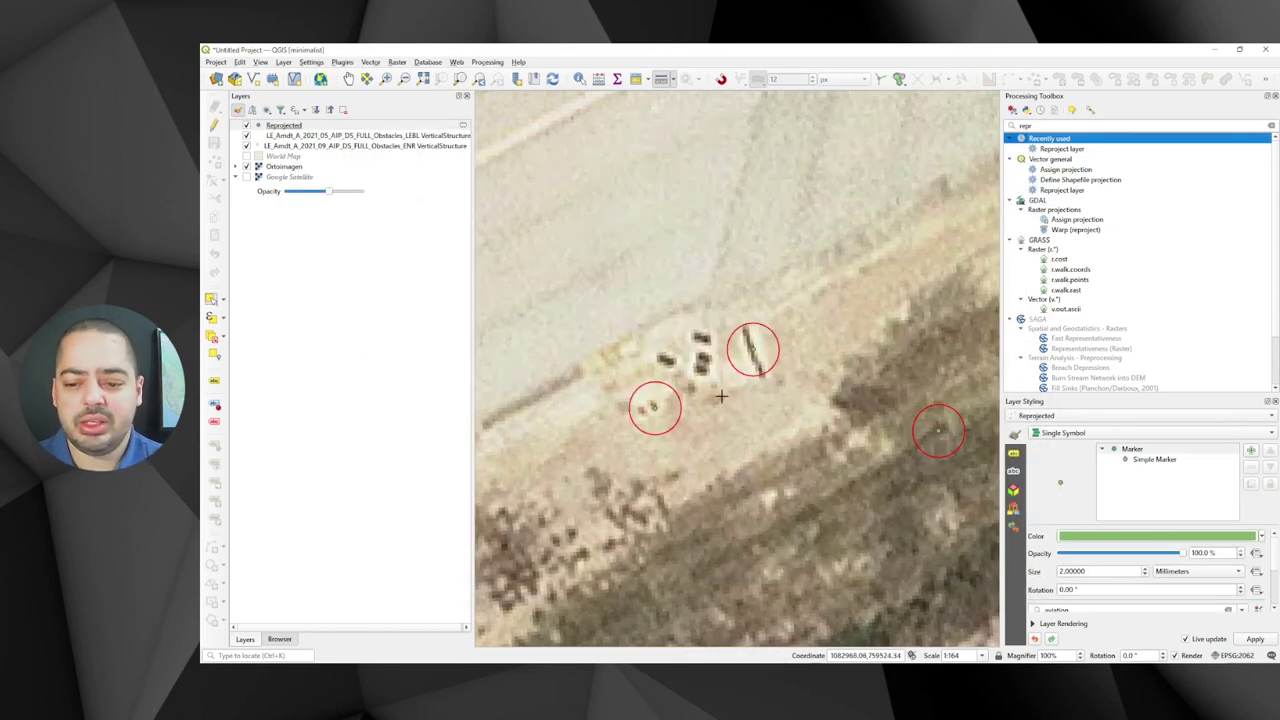
- Zoom to the reprojected layer, rename it LEBL, and hide the Ortoimagen basemap
right_click(252, 127)
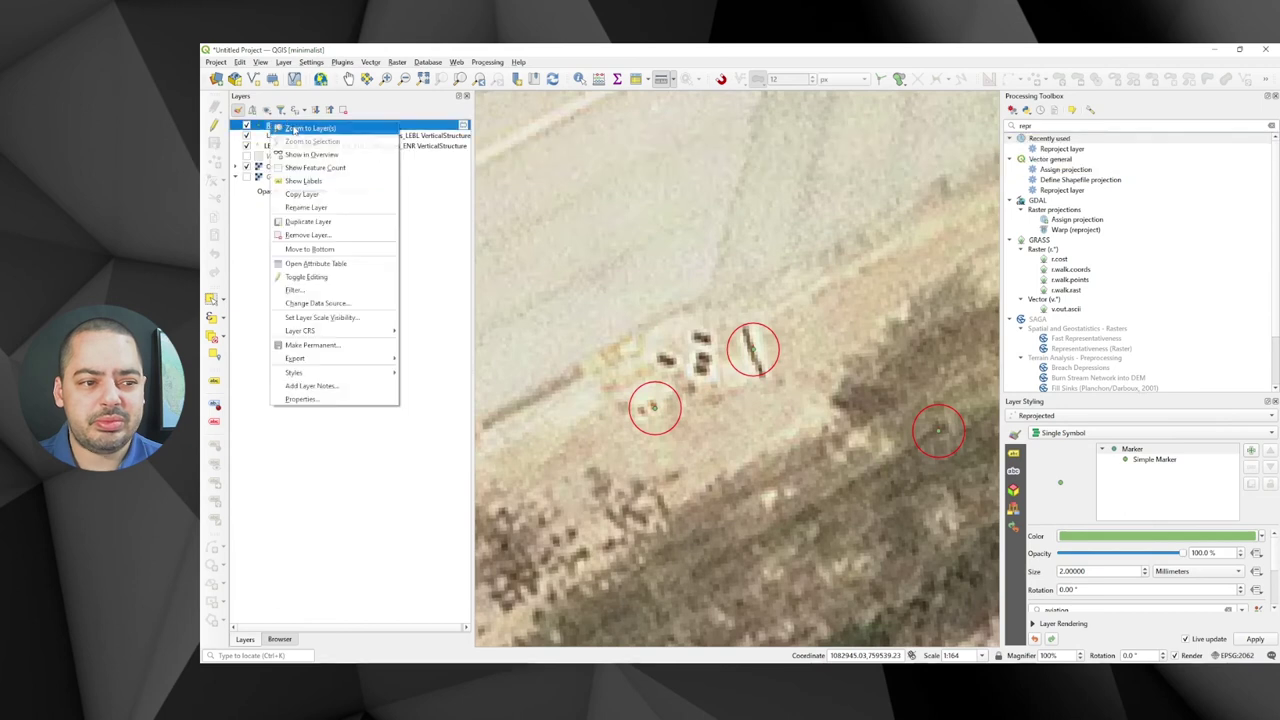
click(290, 129)
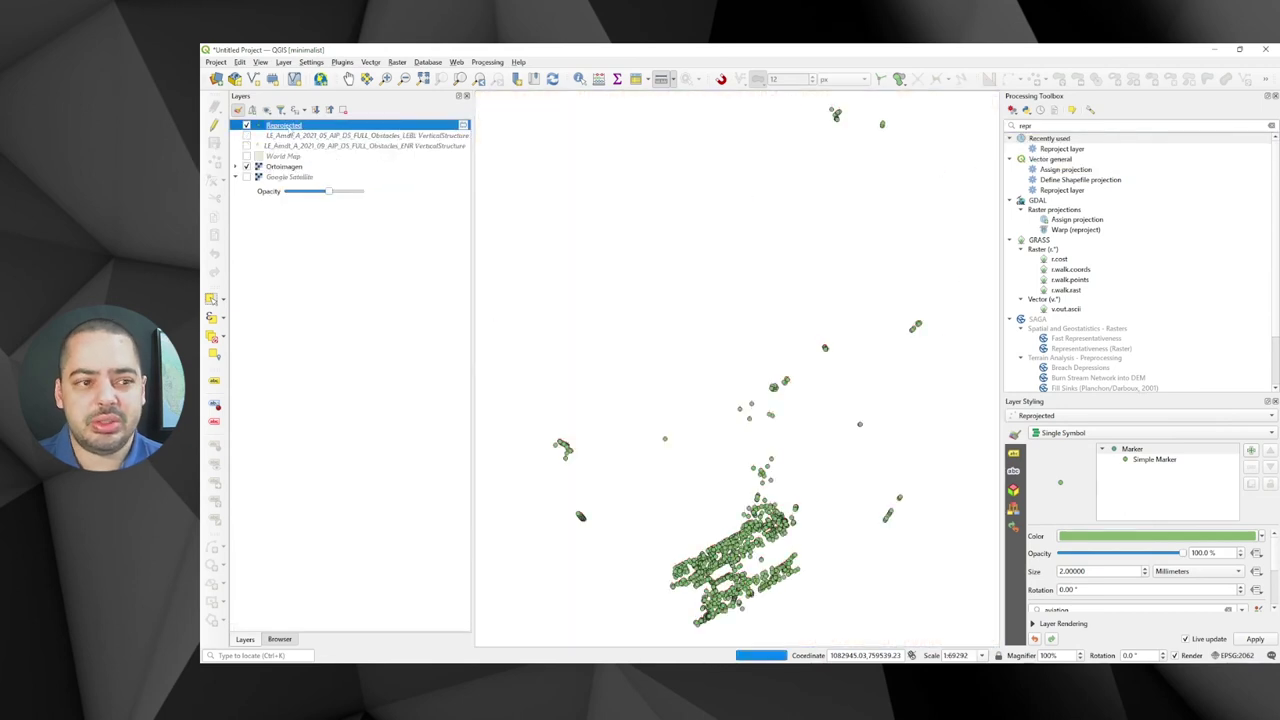
click(290, 126)
text(LEBL)
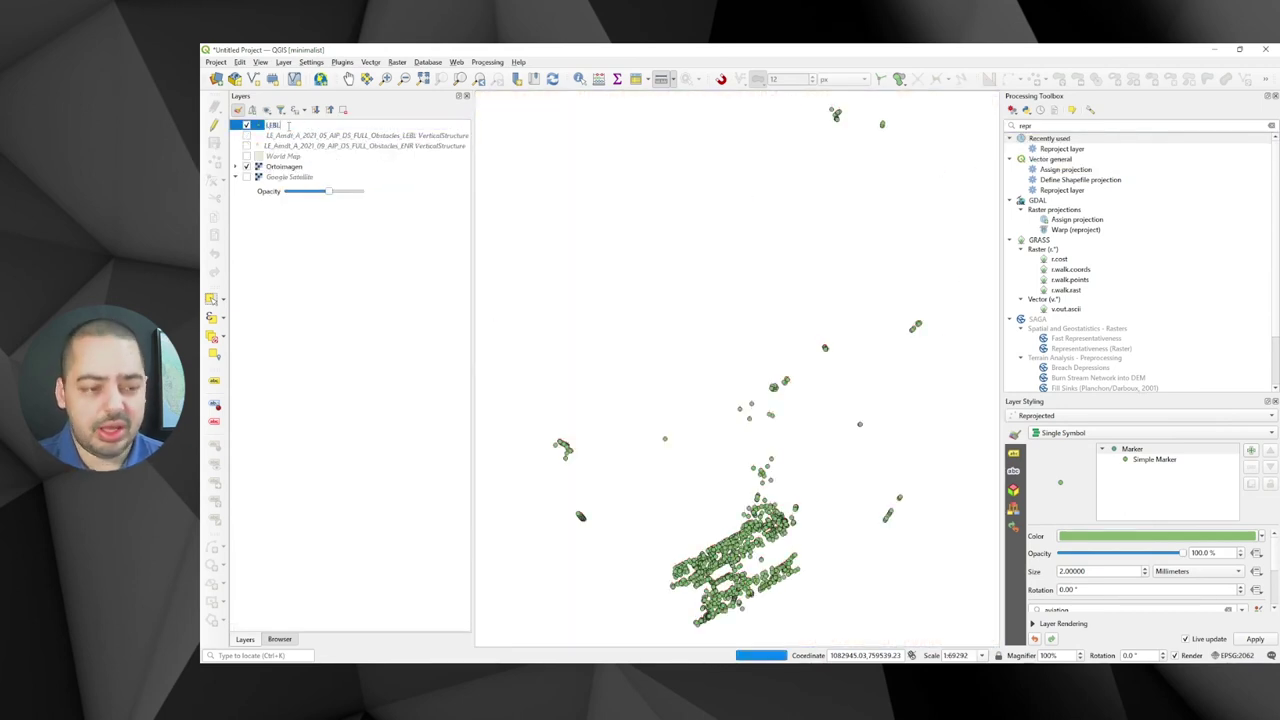
key(Return)
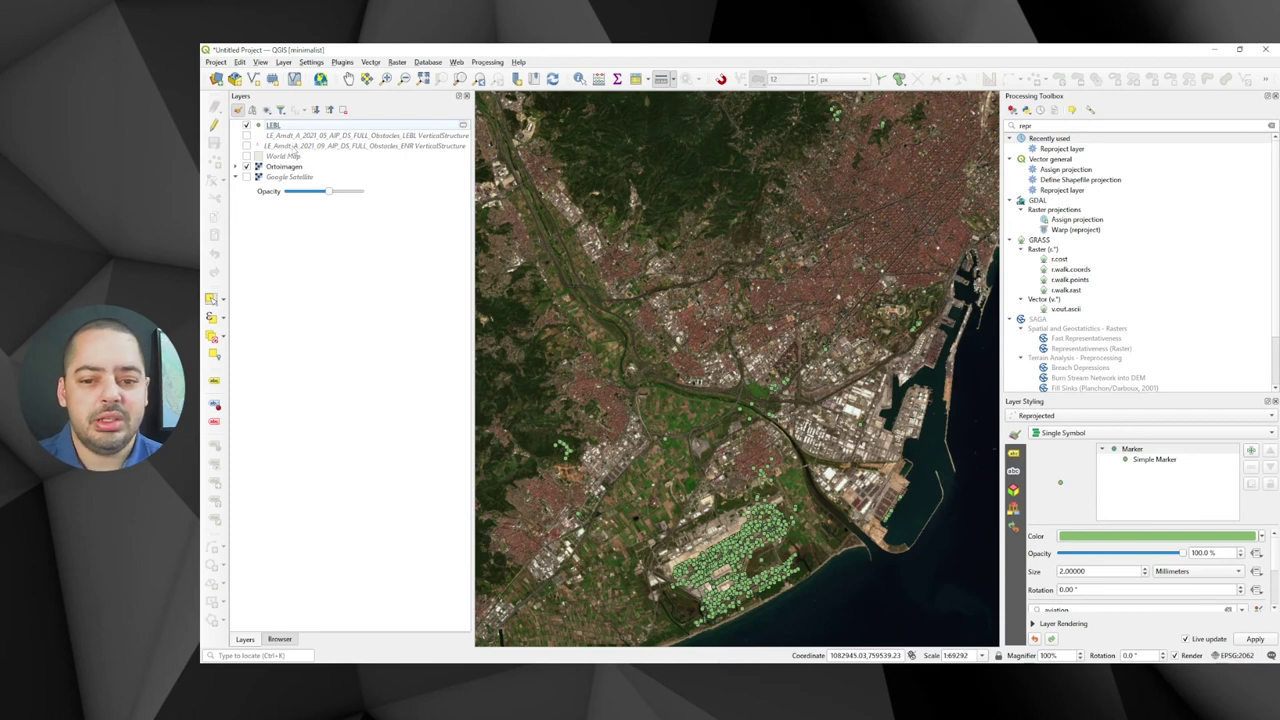
click(247, 166)
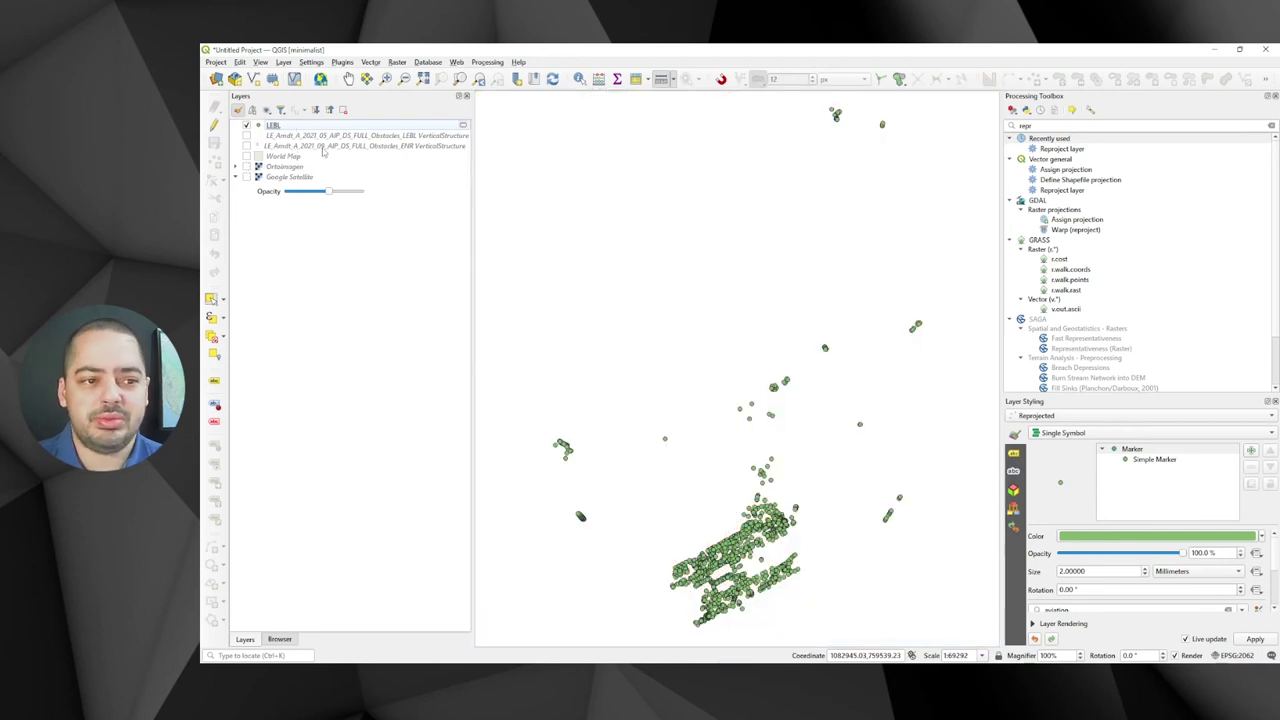
- Reproject the ENR VerticalStructure obstacle layer to EPSG:4326
double_click(1068, 150)
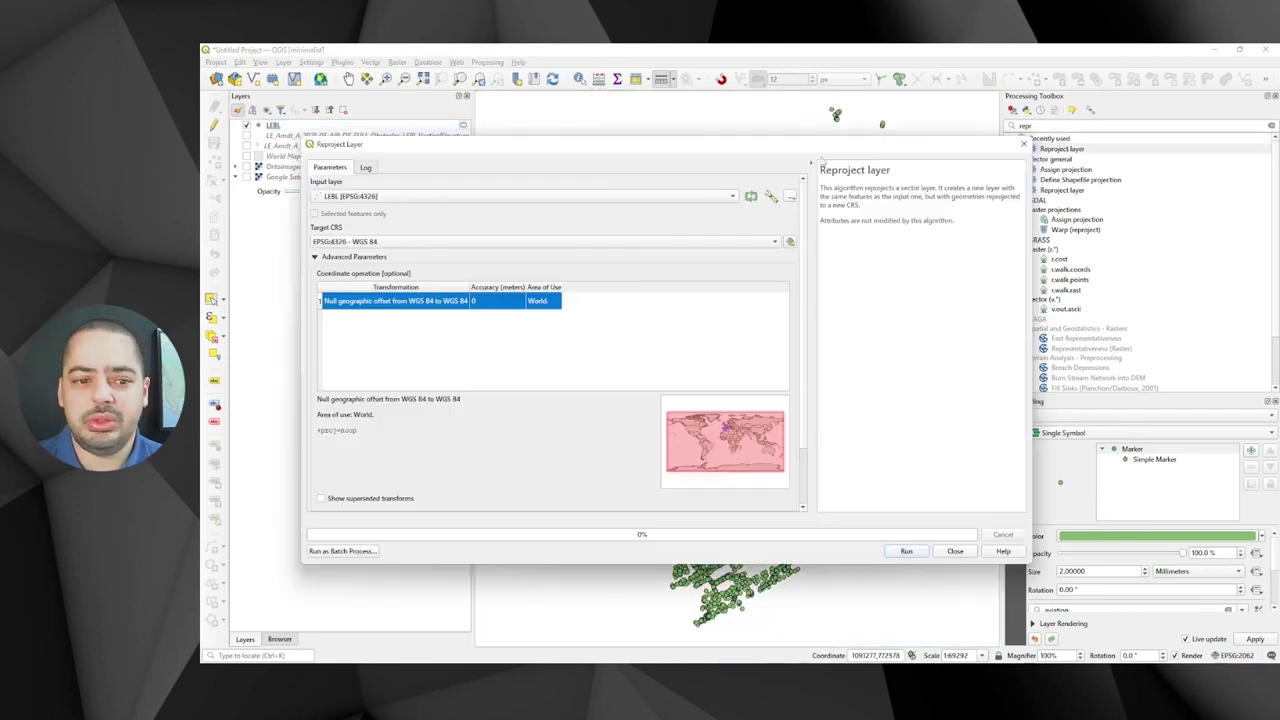
click(483, 200)
click(487, 186)
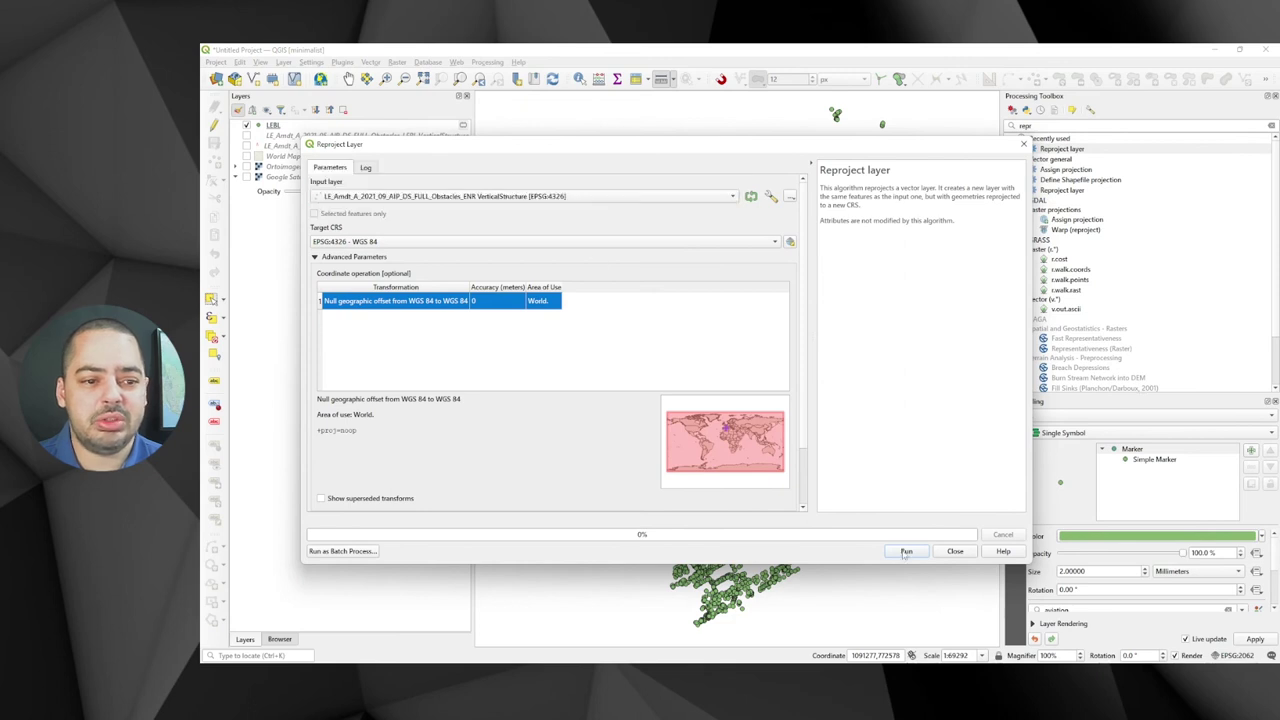
click(915, 553)
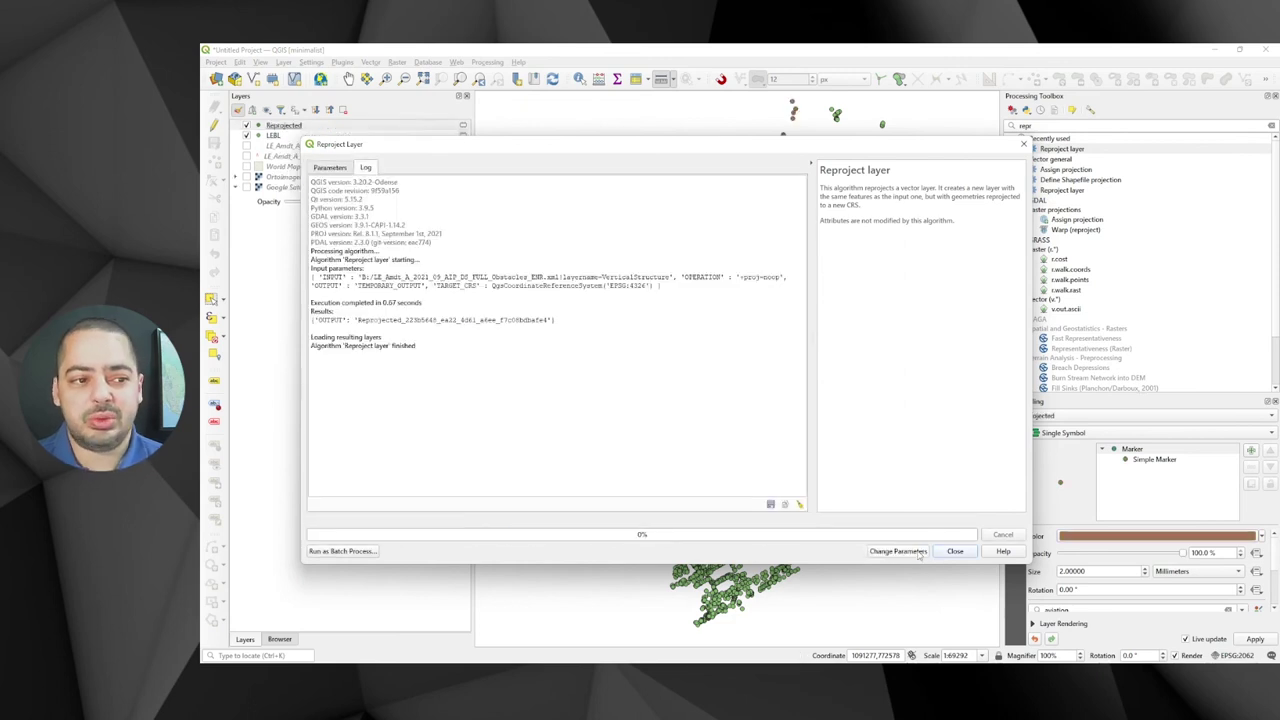
click(955, 552)
- Rename the reprojected output layer to ENR
click(310, 126)
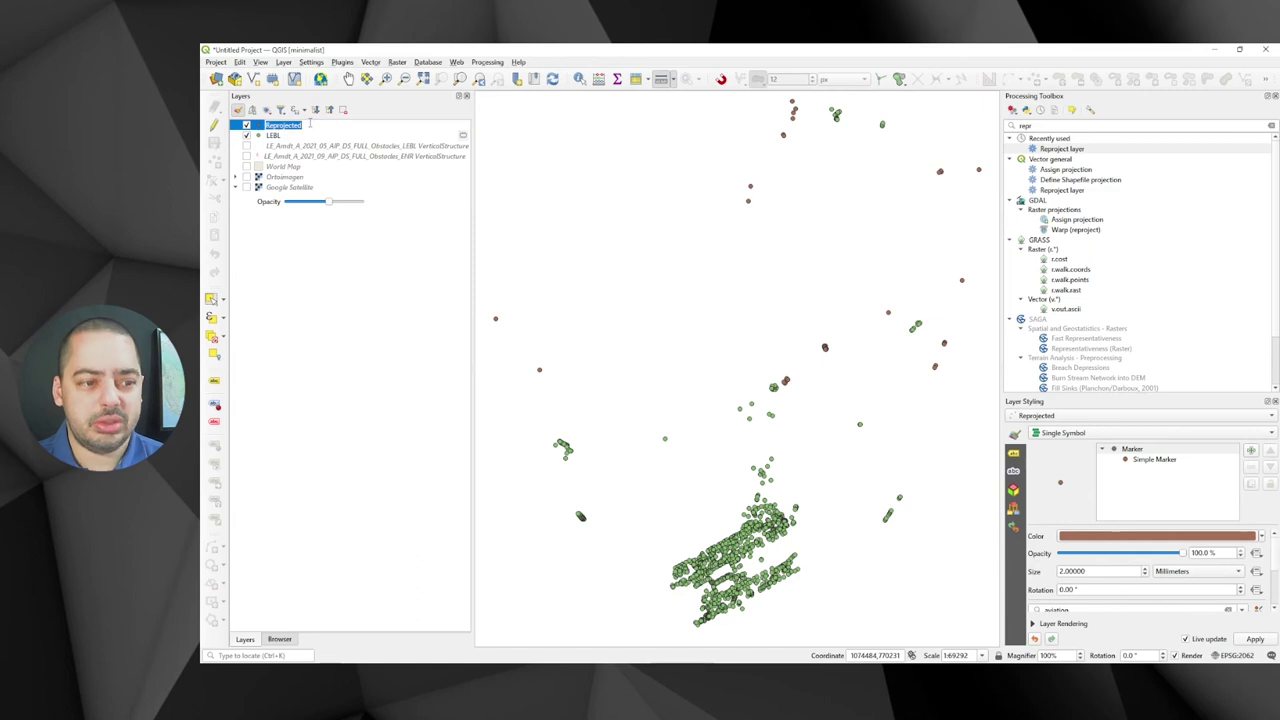
text(ENR)
key(Return)
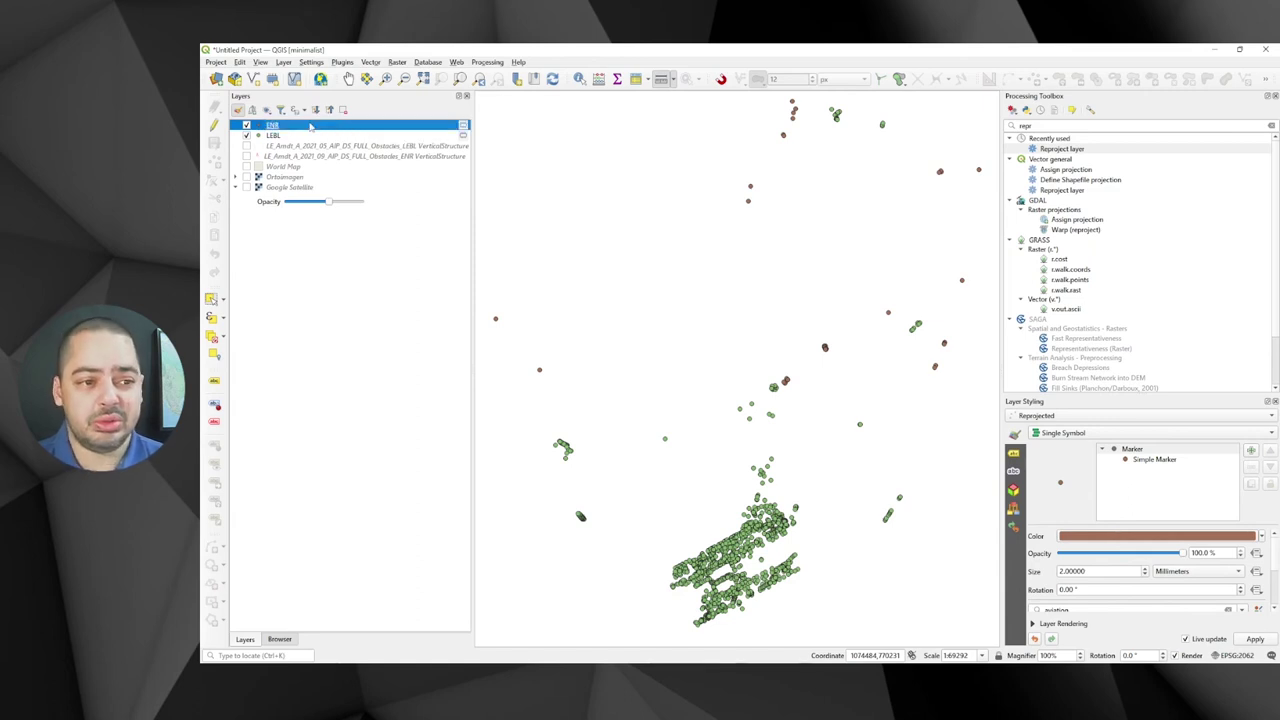
right_click(277, 126)
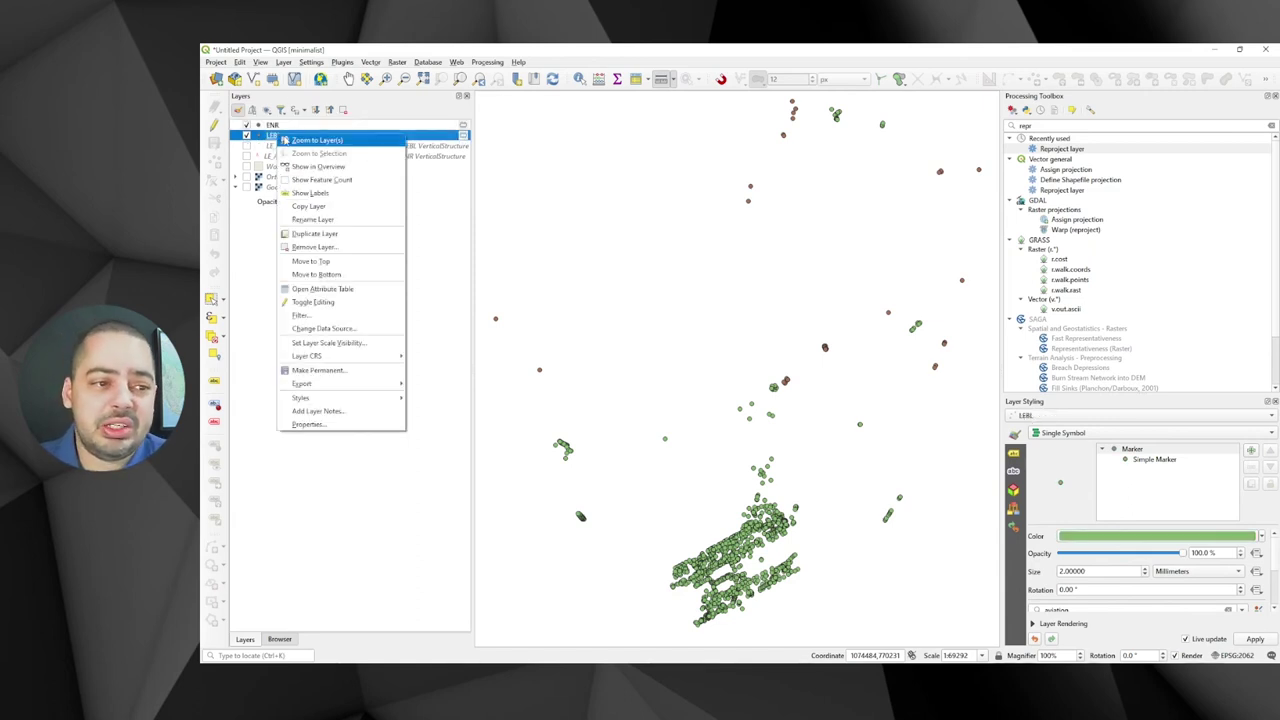
key(Escape)
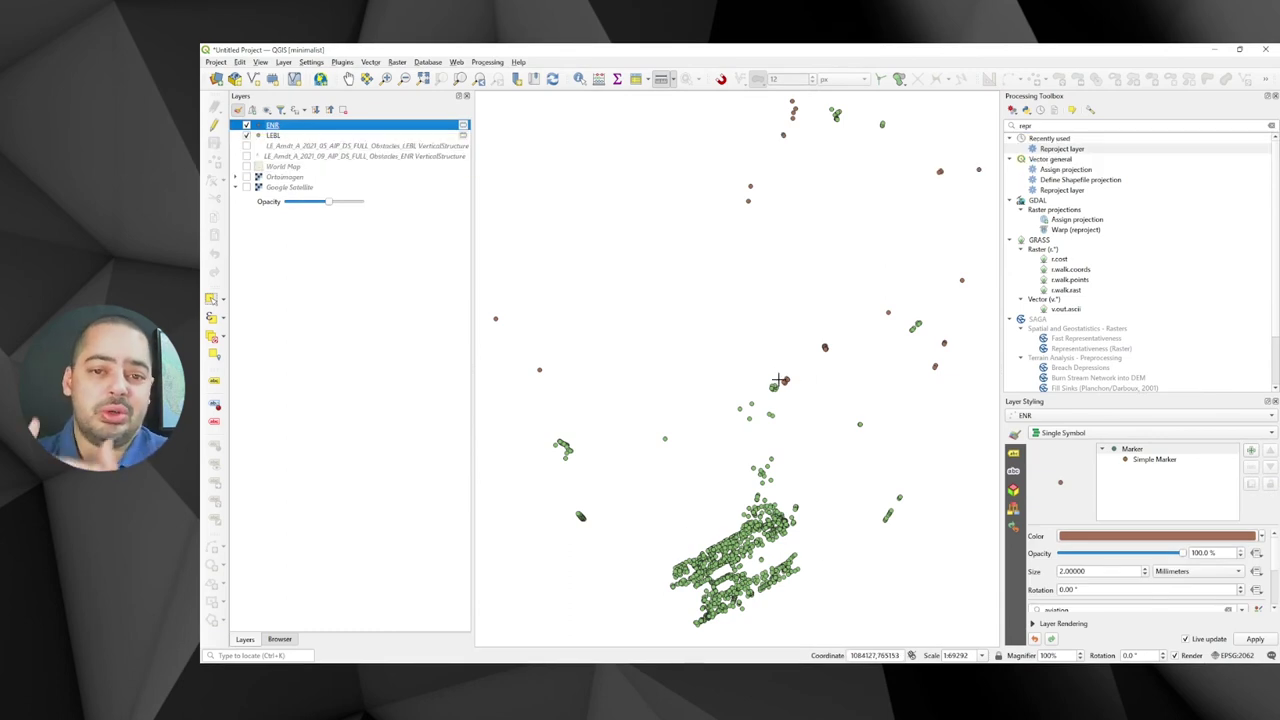
click(371, 62)
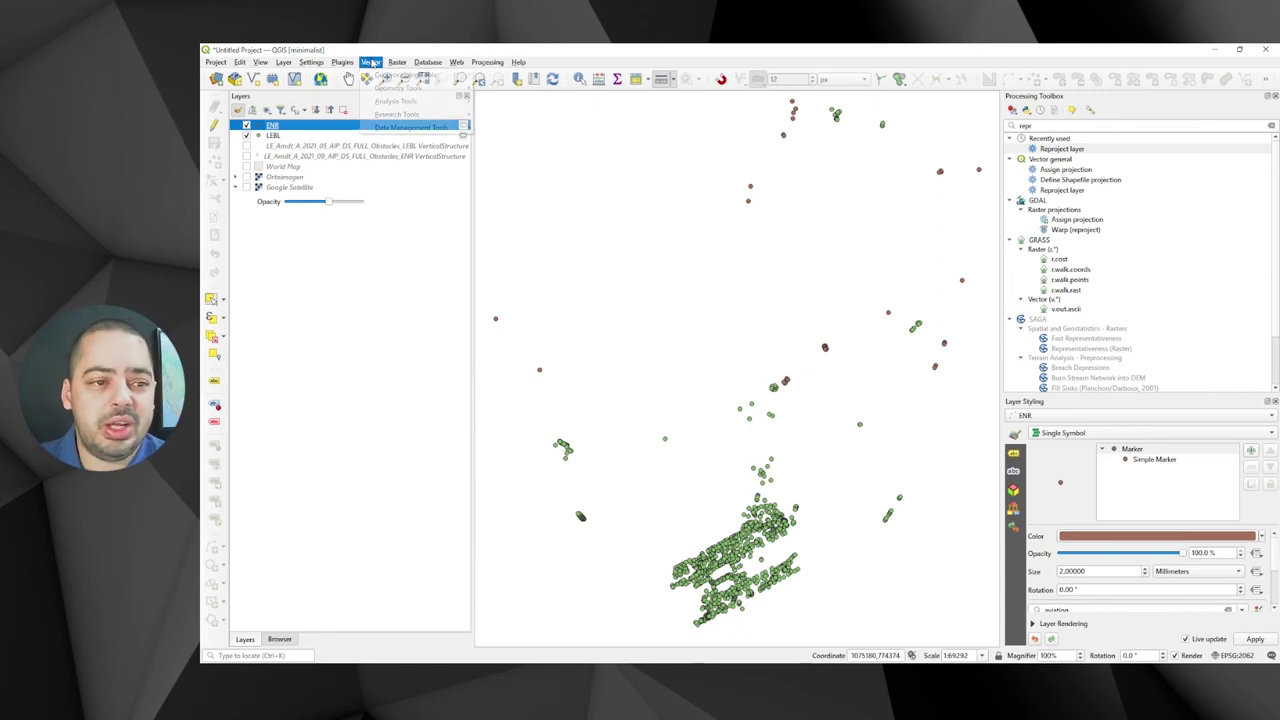
- Use Select by Location to pick the 20 ENR obstacles intersecting LEBL, then hide LEBL
mouse_move(398, 114)
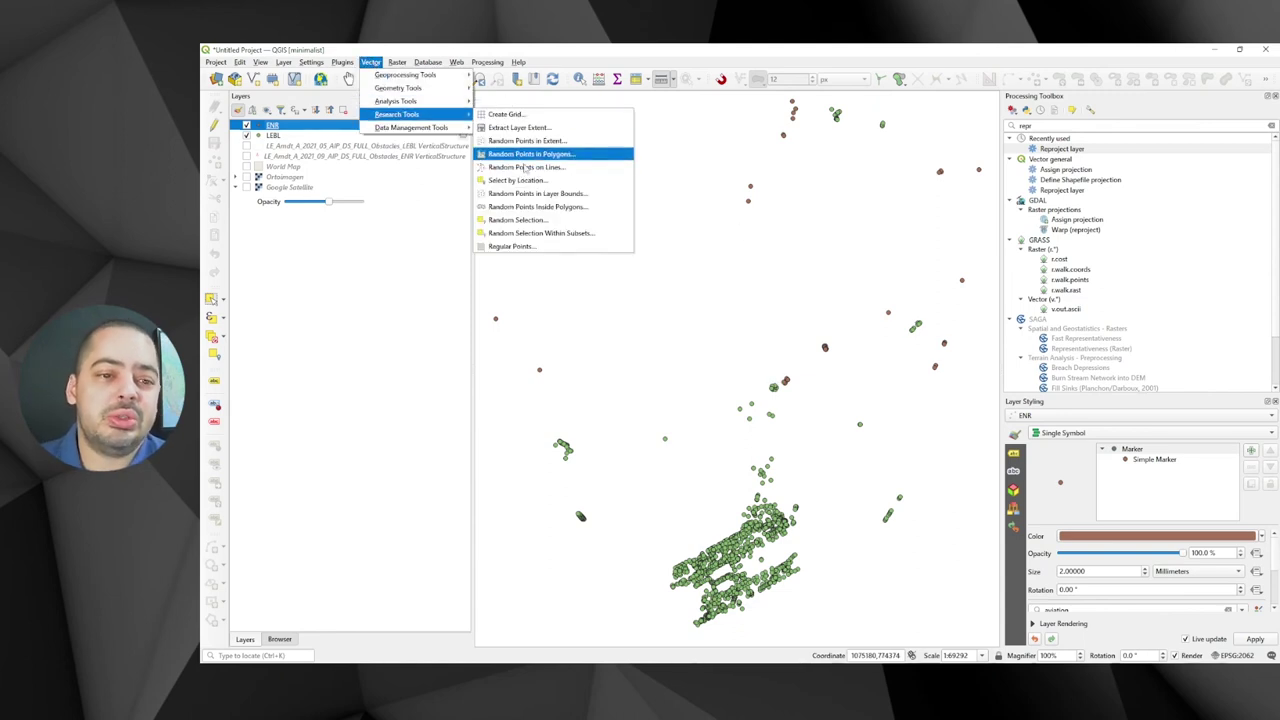
click(518, 181)
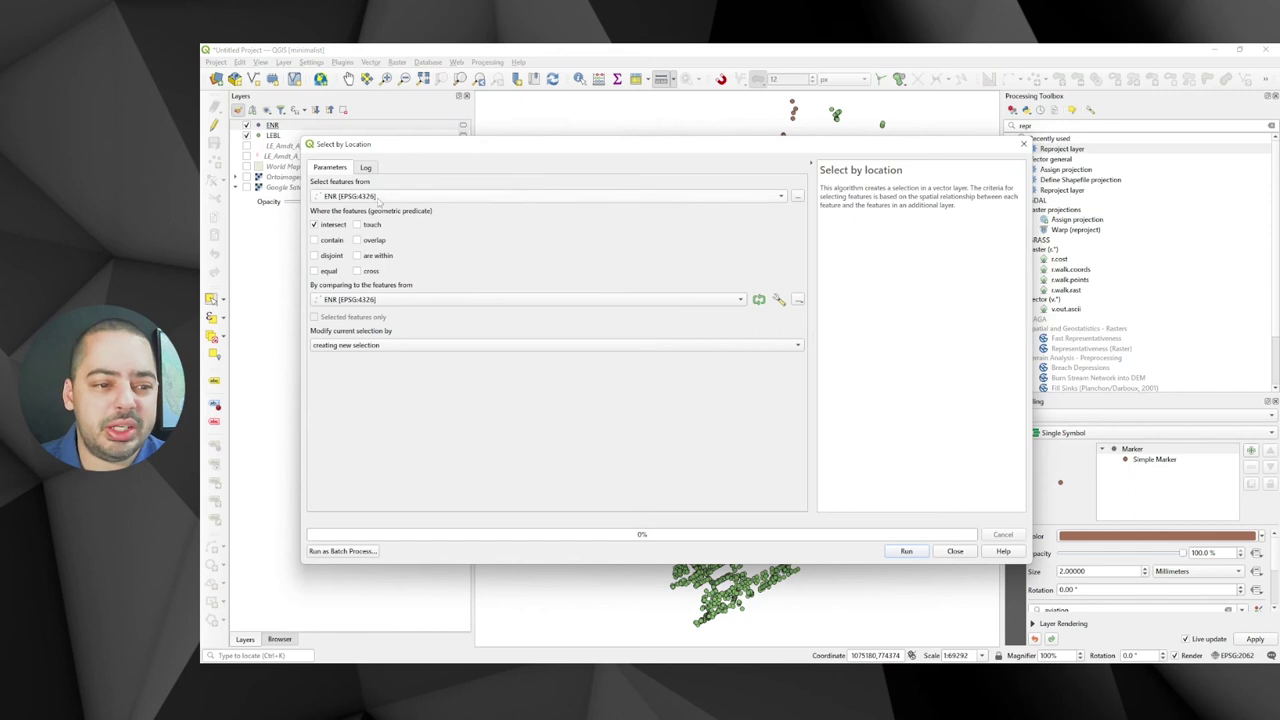
drag(456, 149, 579, 138)
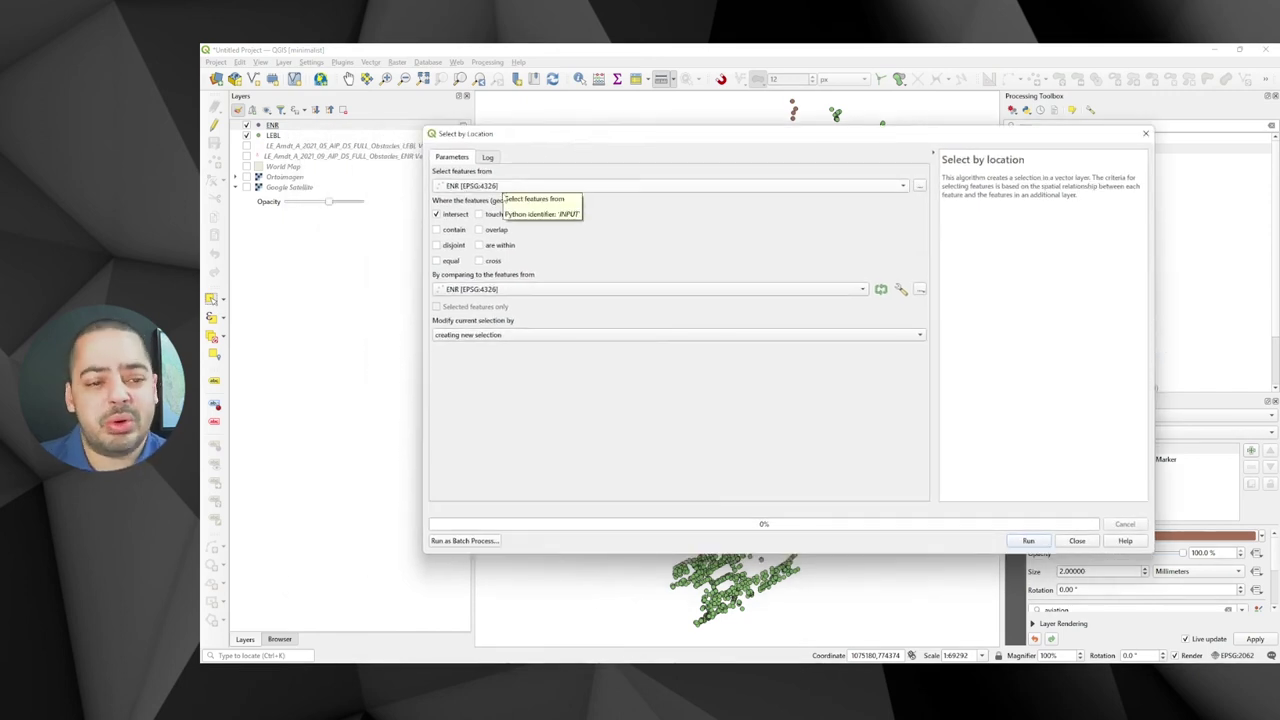
click(510, 289)
click(501, 330)
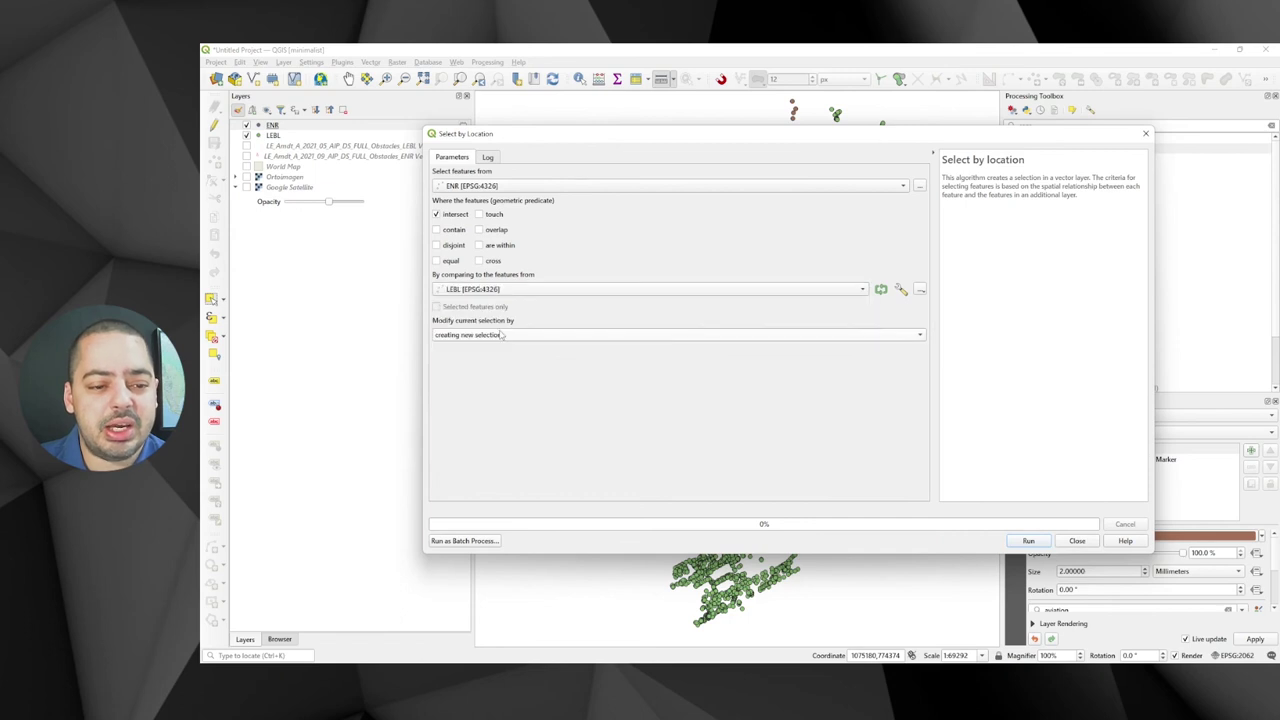
click(1027, 542)
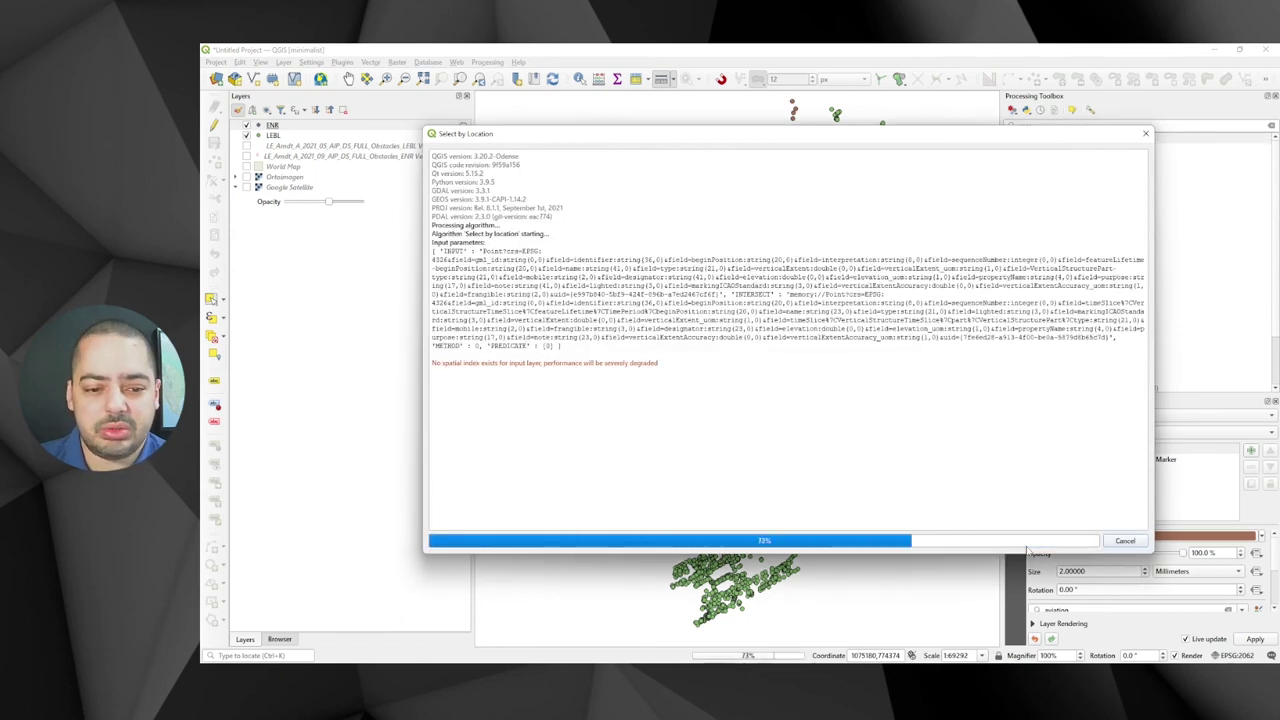
click(1093, 542)
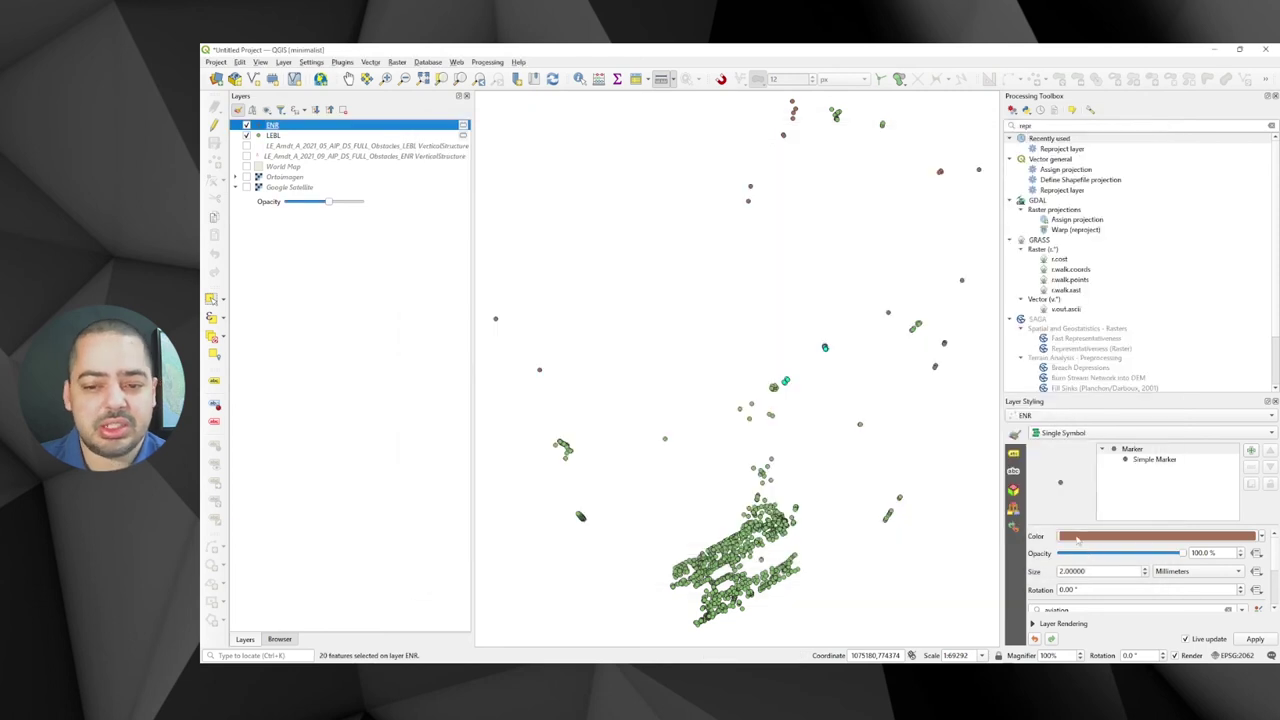
click(247, 135)
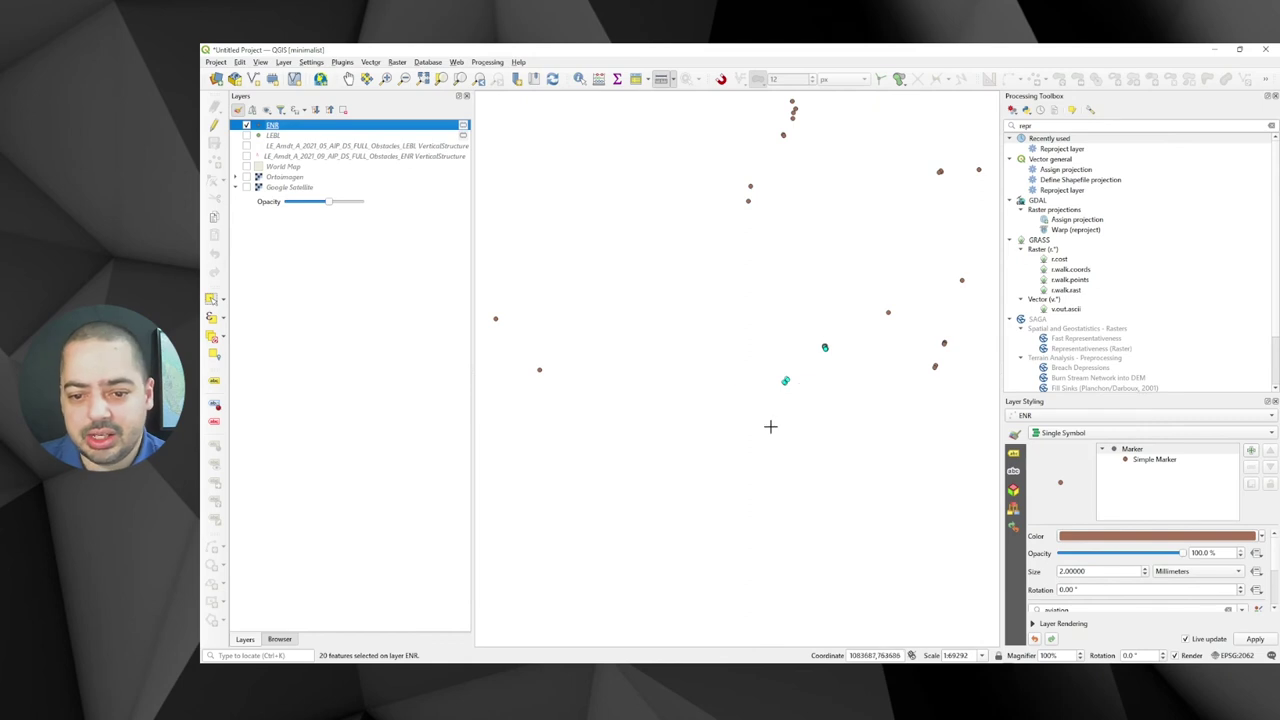
click(647, 80)
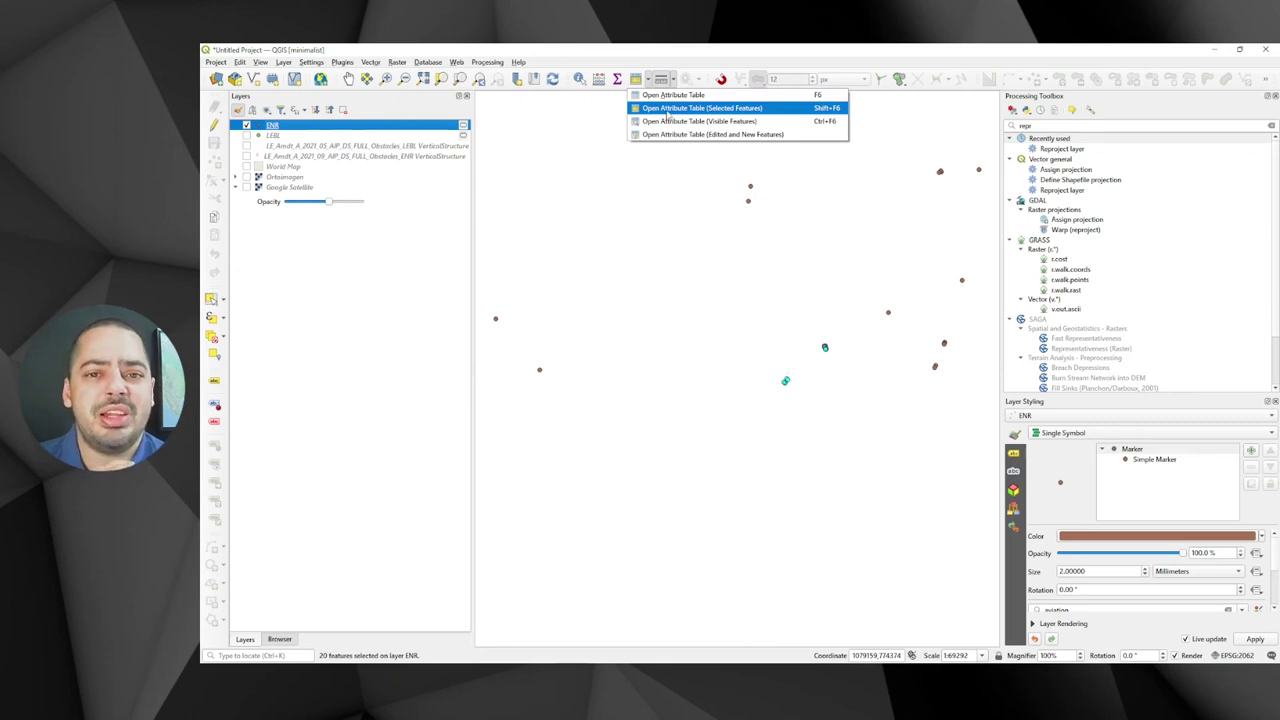
click(666, 110)
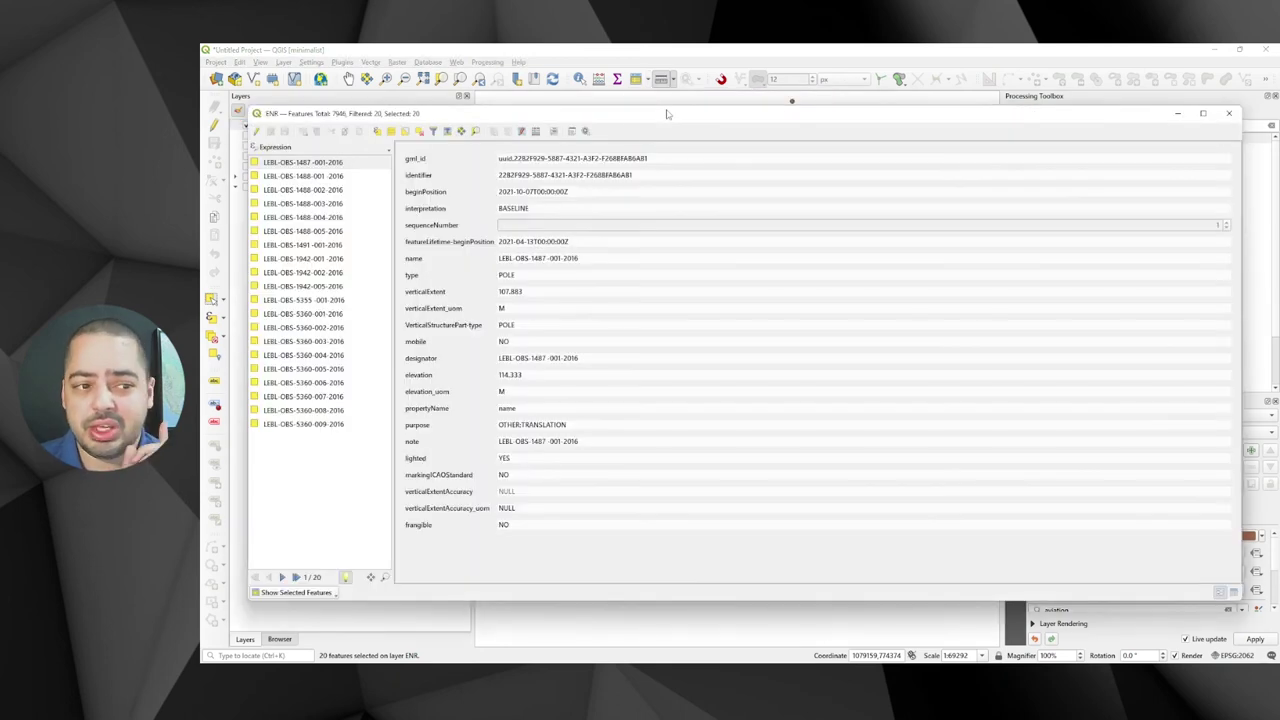
click(1234, 592)
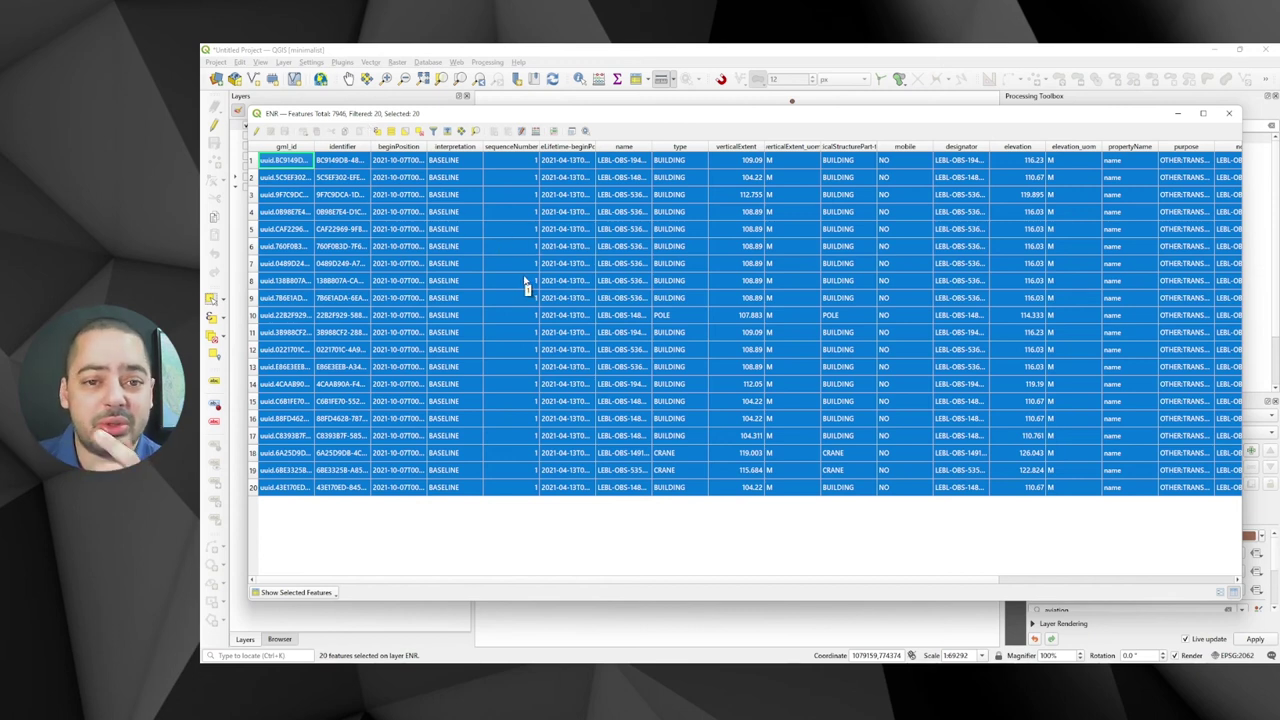
key(Escape)
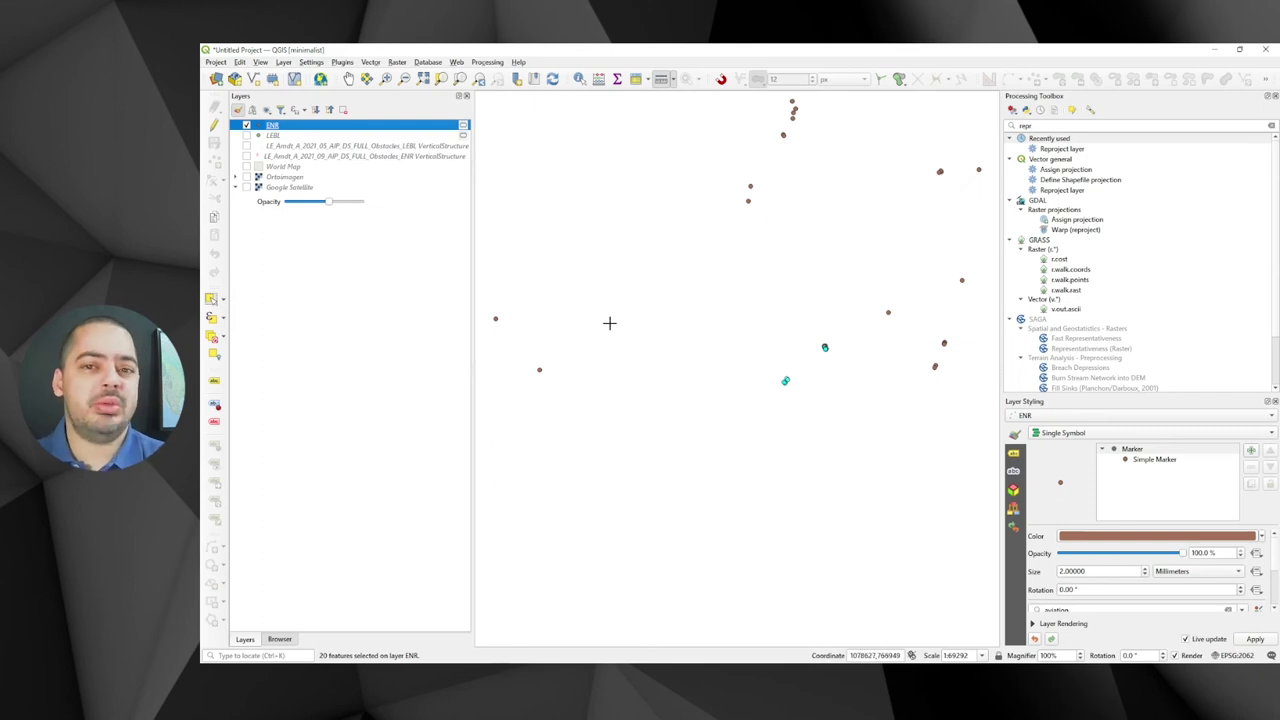
- Run Equidistance Buffer on the ENR obstacles with a 1.5 m distance
click(1275, 401)
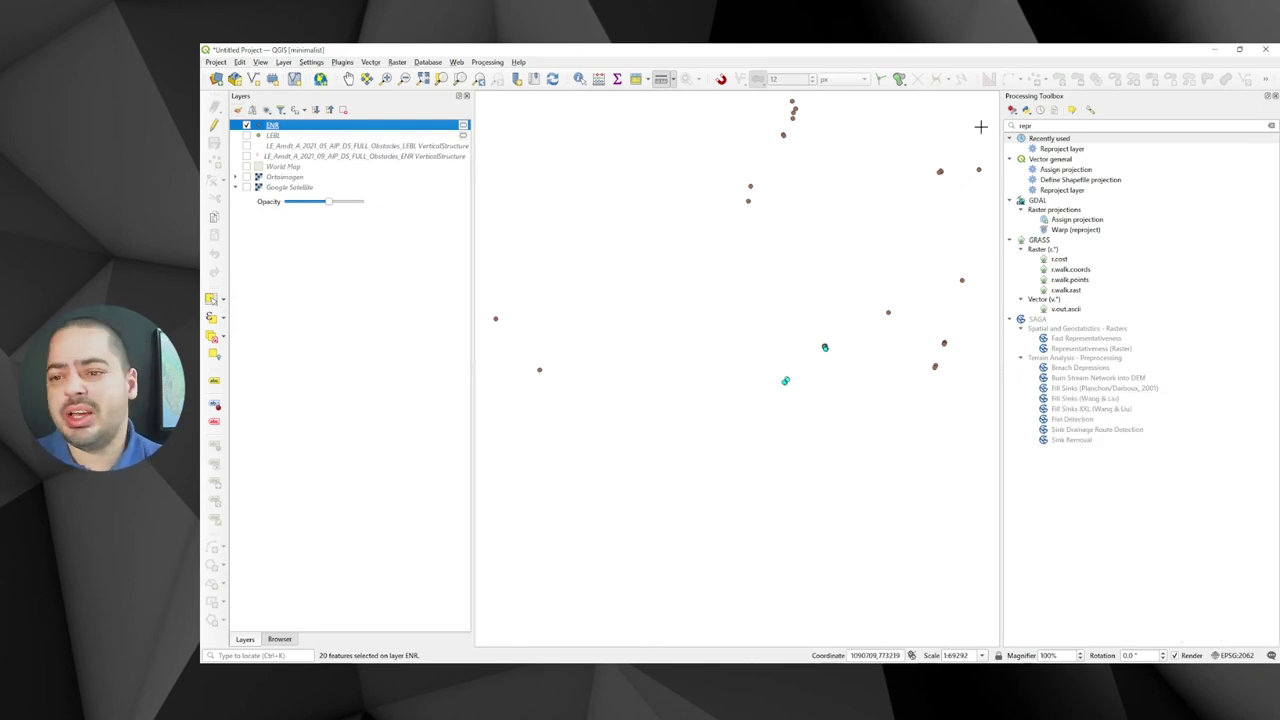
click(1040, 125)
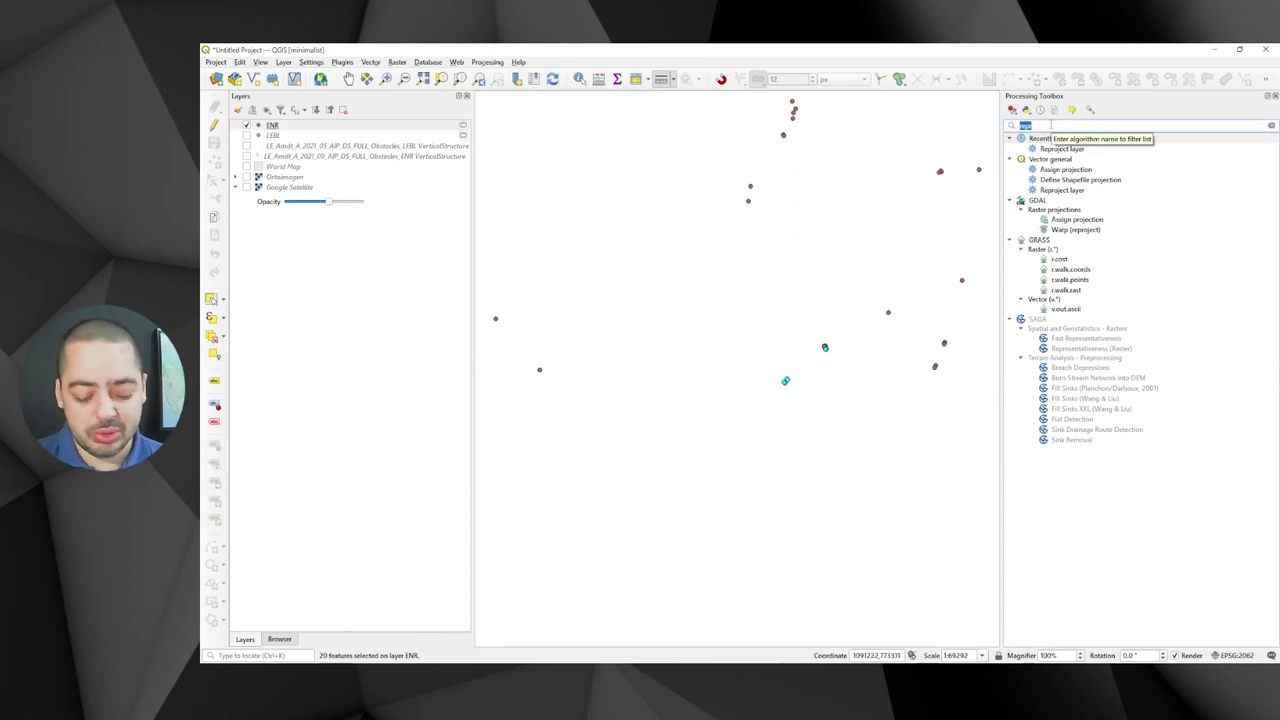
text(BUFF)
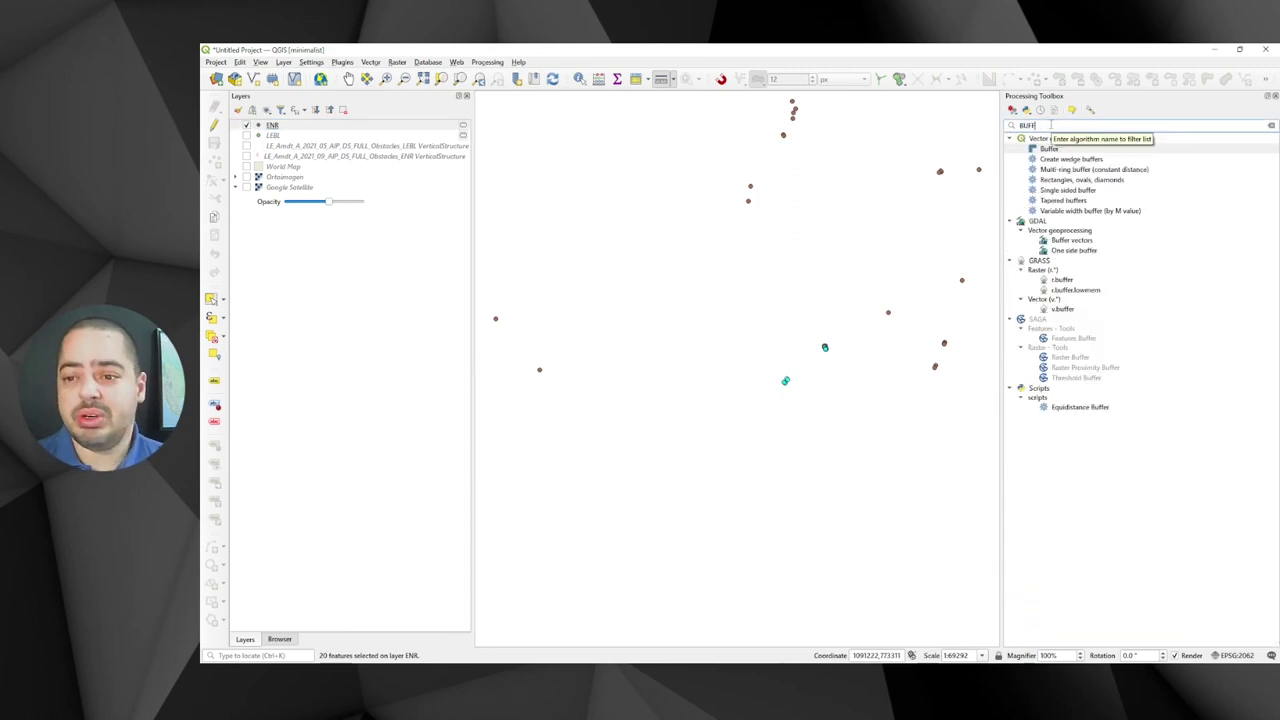
click(1076, 406)
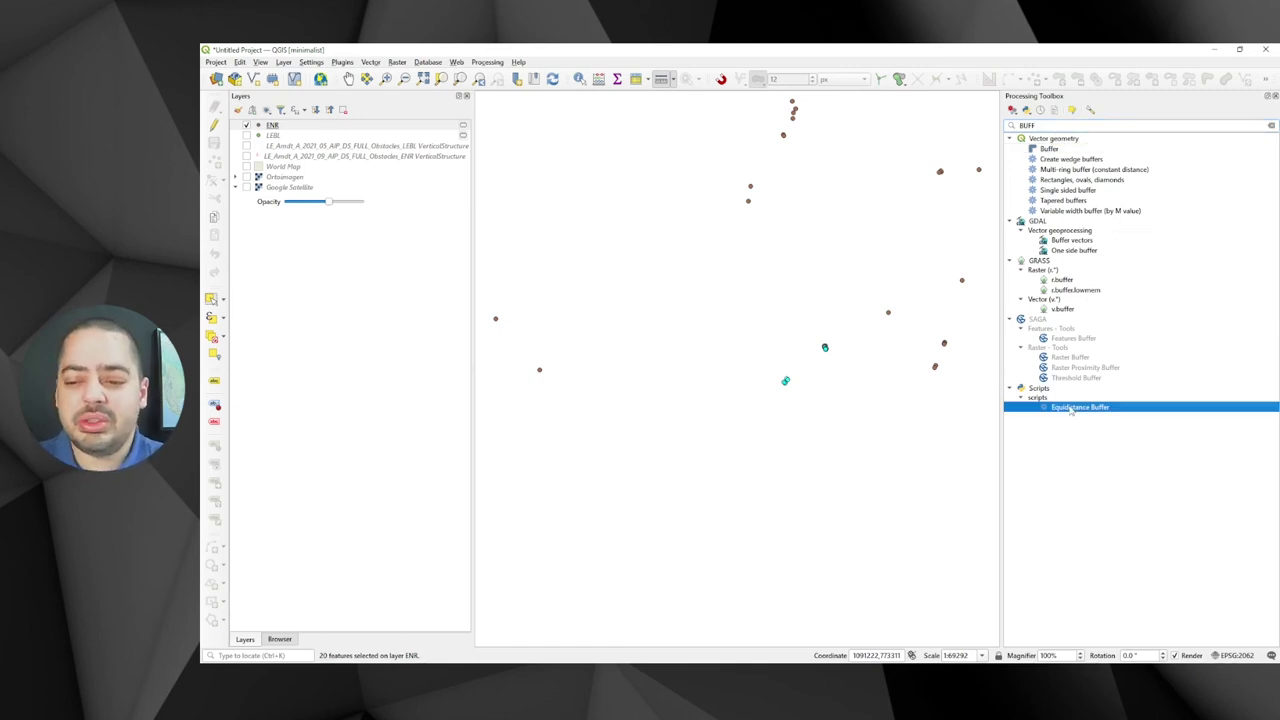
double_click(1070, 408)
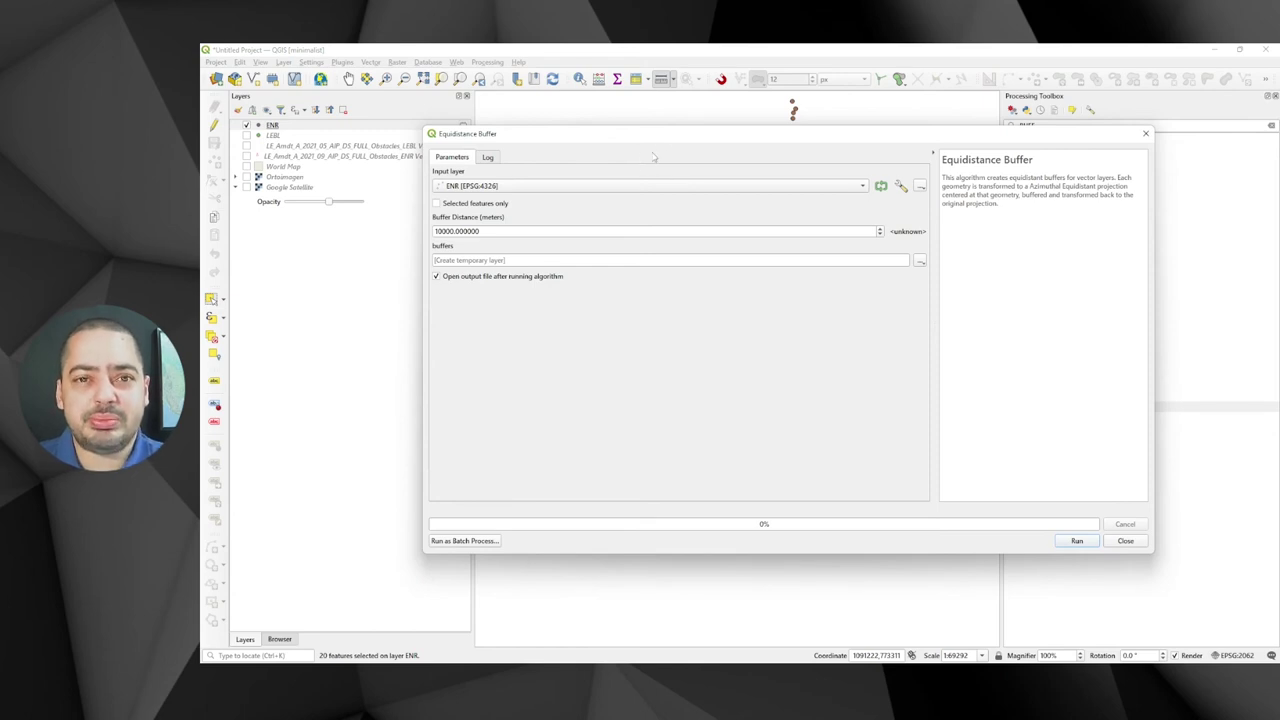
drag(657, 131, 608, 133)
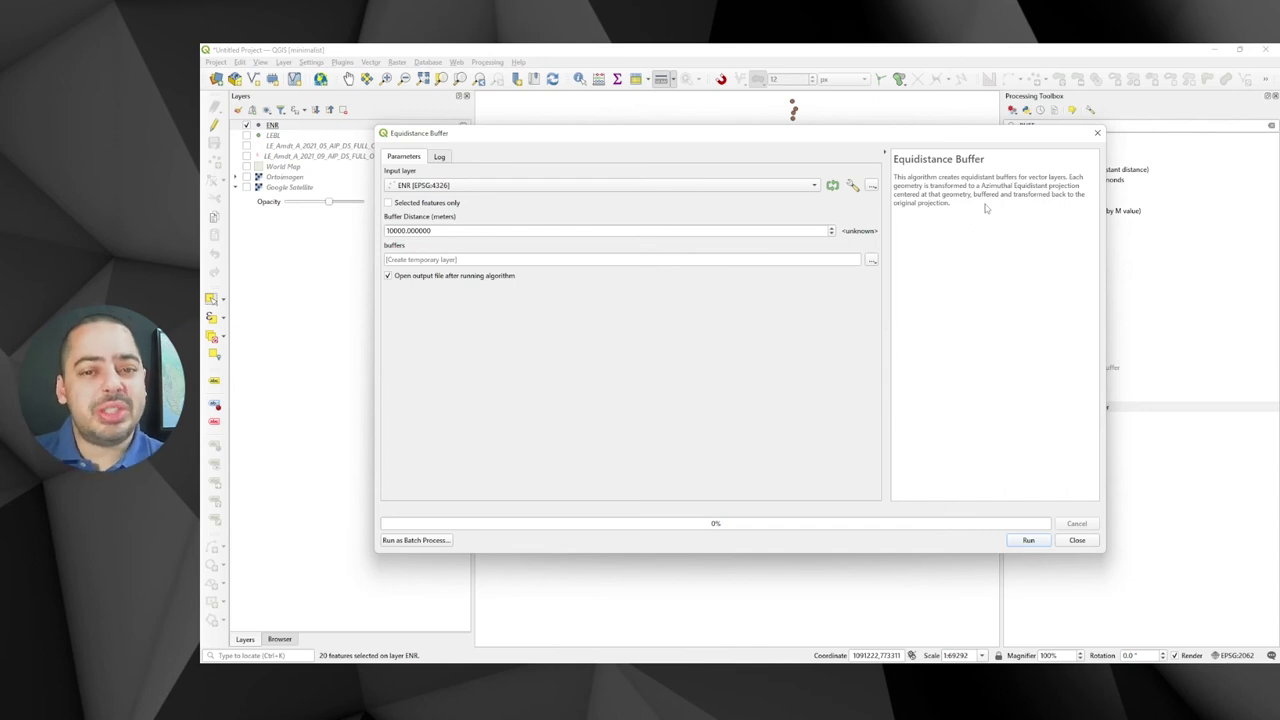
drag(474, 230, 362, 240)
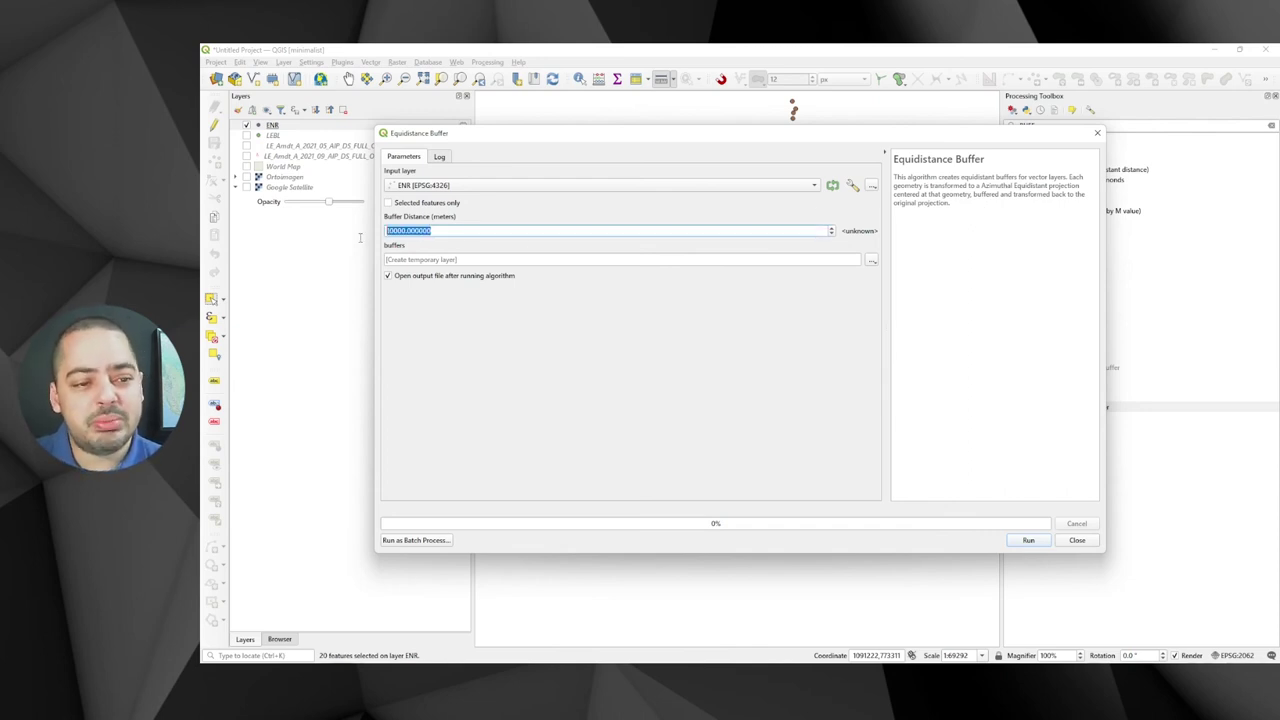
text(1.5)
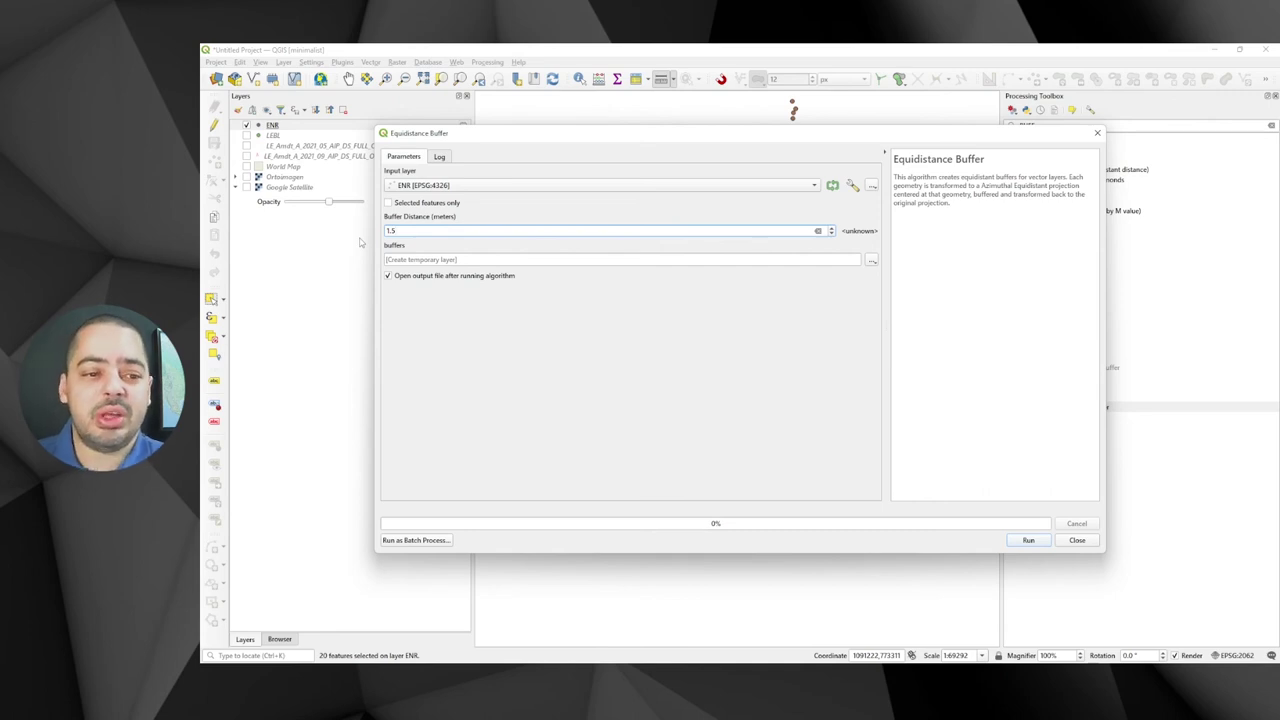
click(1022, 540)
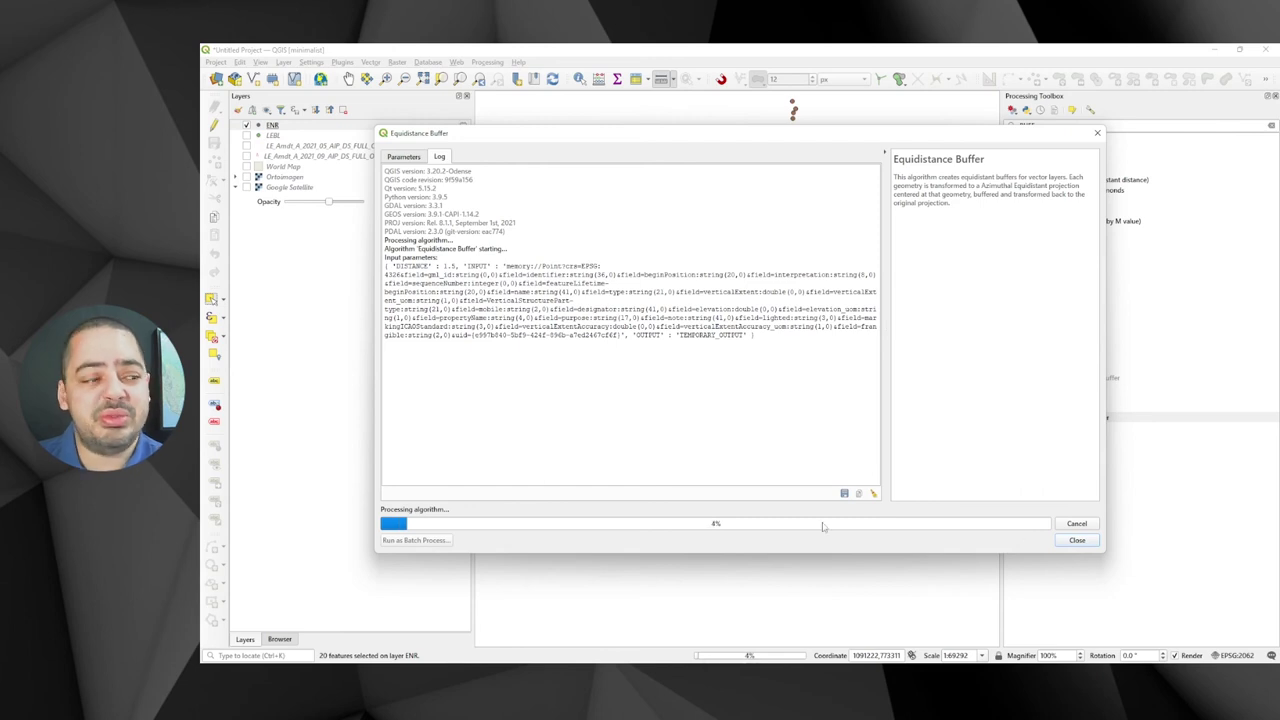
- Place the buffers layer beneath ENR, turn on the World Map basemap, and zoom in
click(1074, 540)
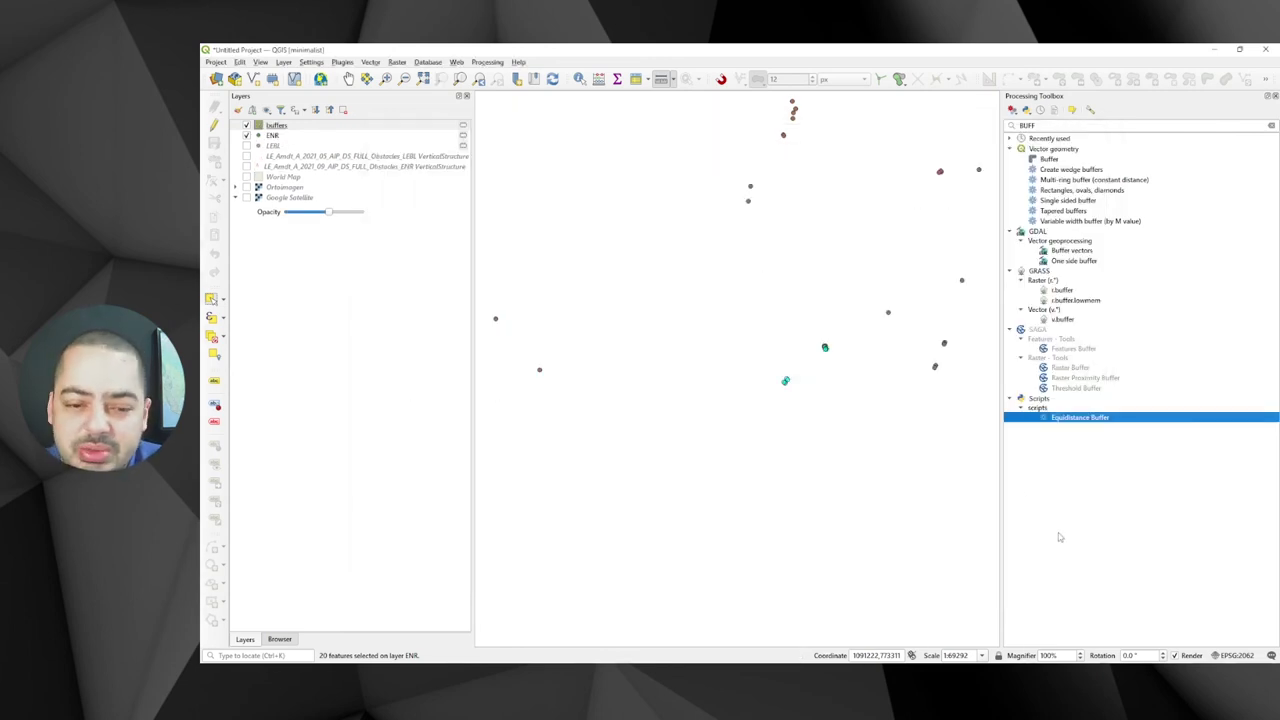
scroll(823, 337, up, 4)
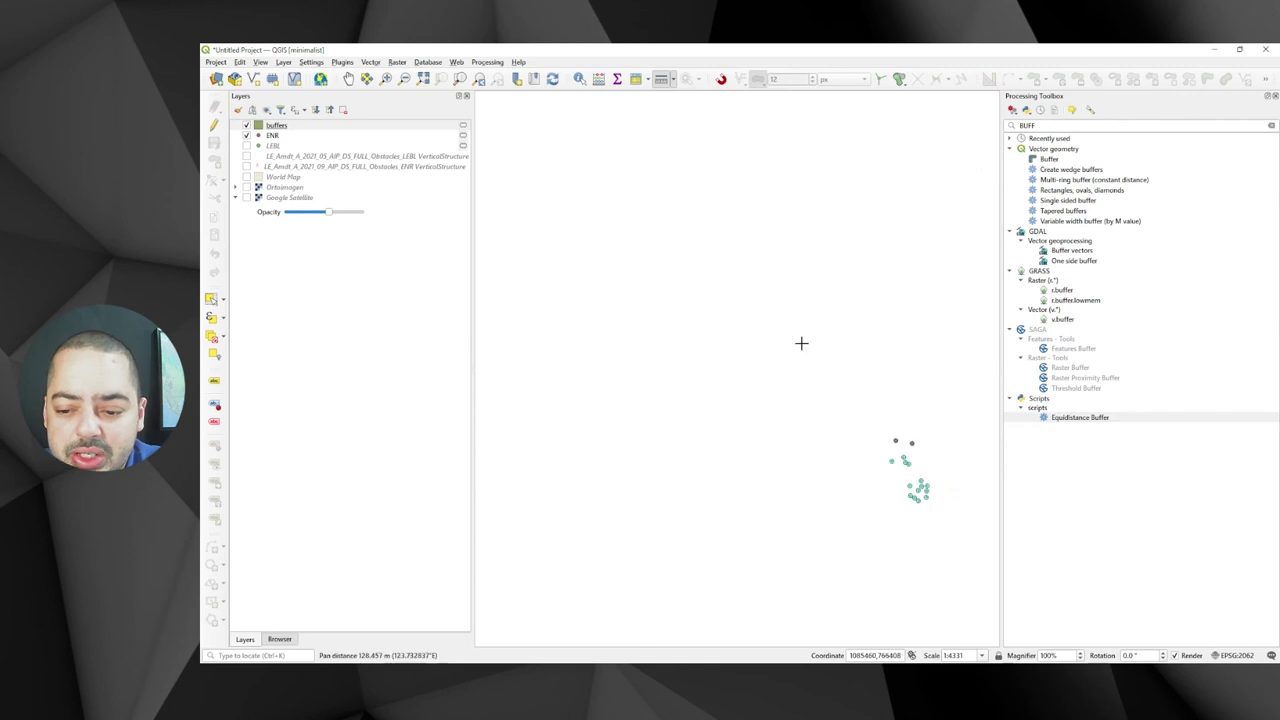
drag(801, 343, 637, 247)
scroll(734, 400, up, 3)
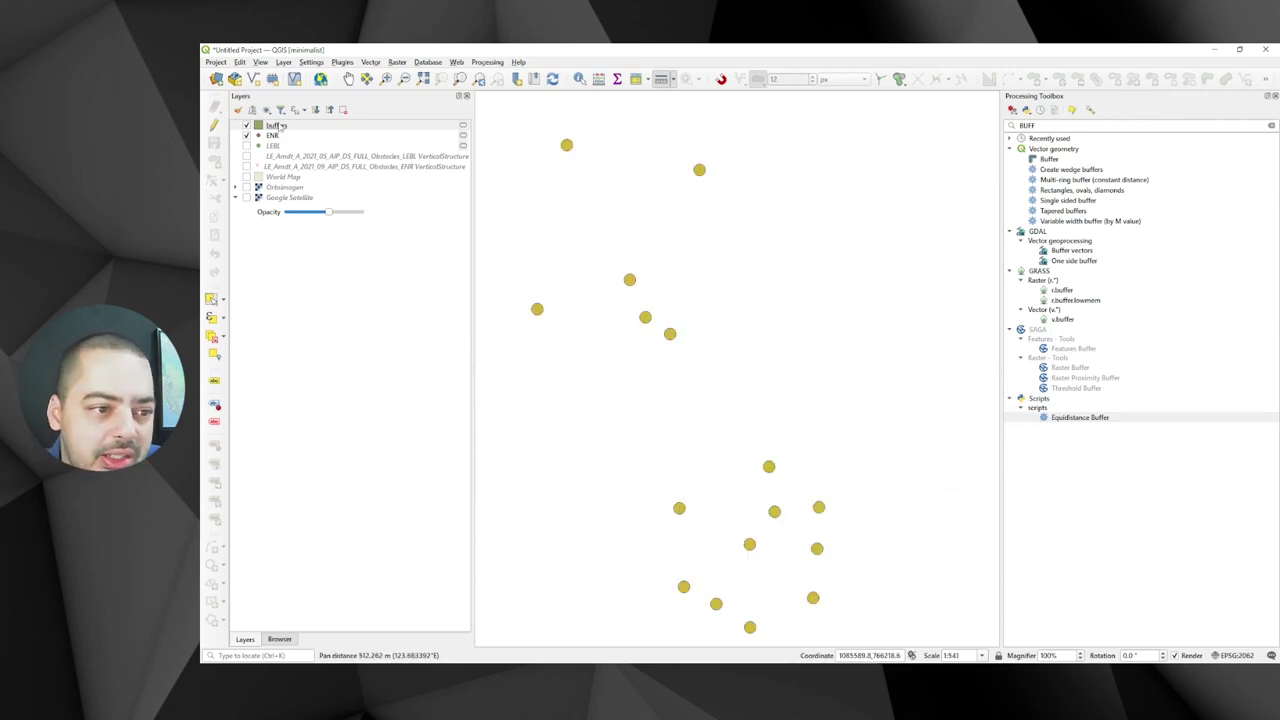
drag(276, 126, 274, 143)
click(246, 177)
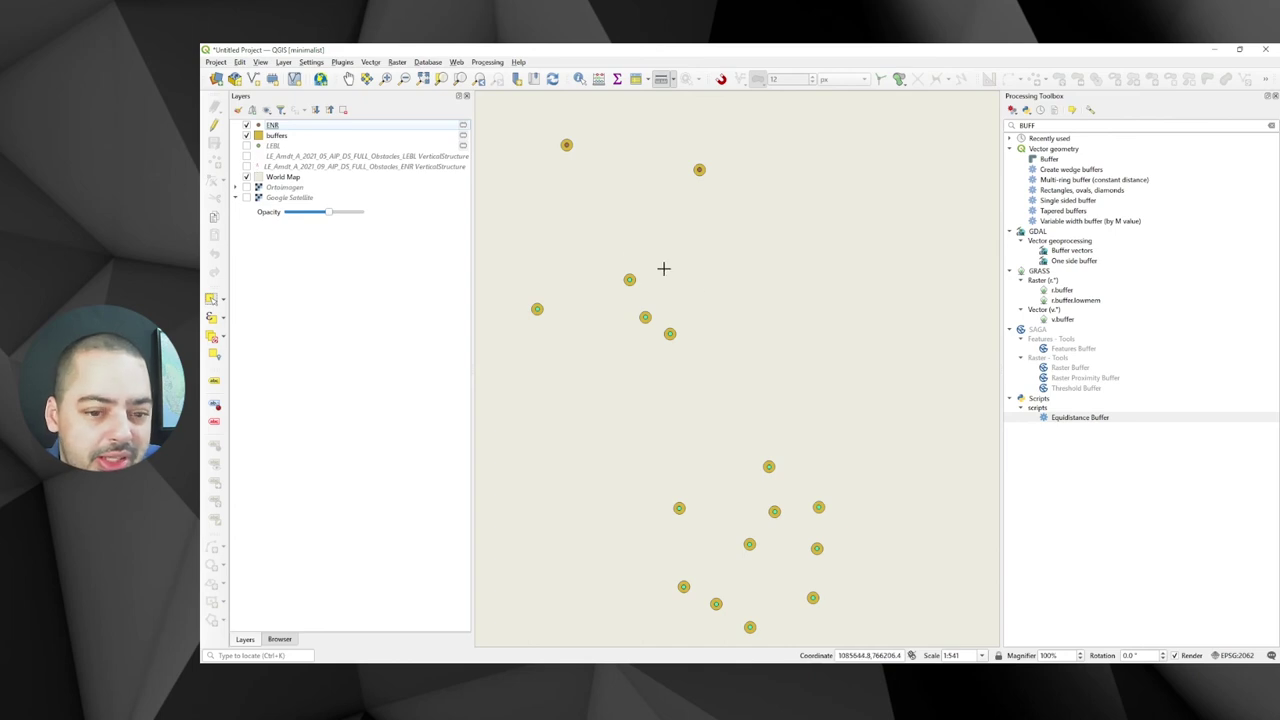
scroll(640, 300, up, 2)
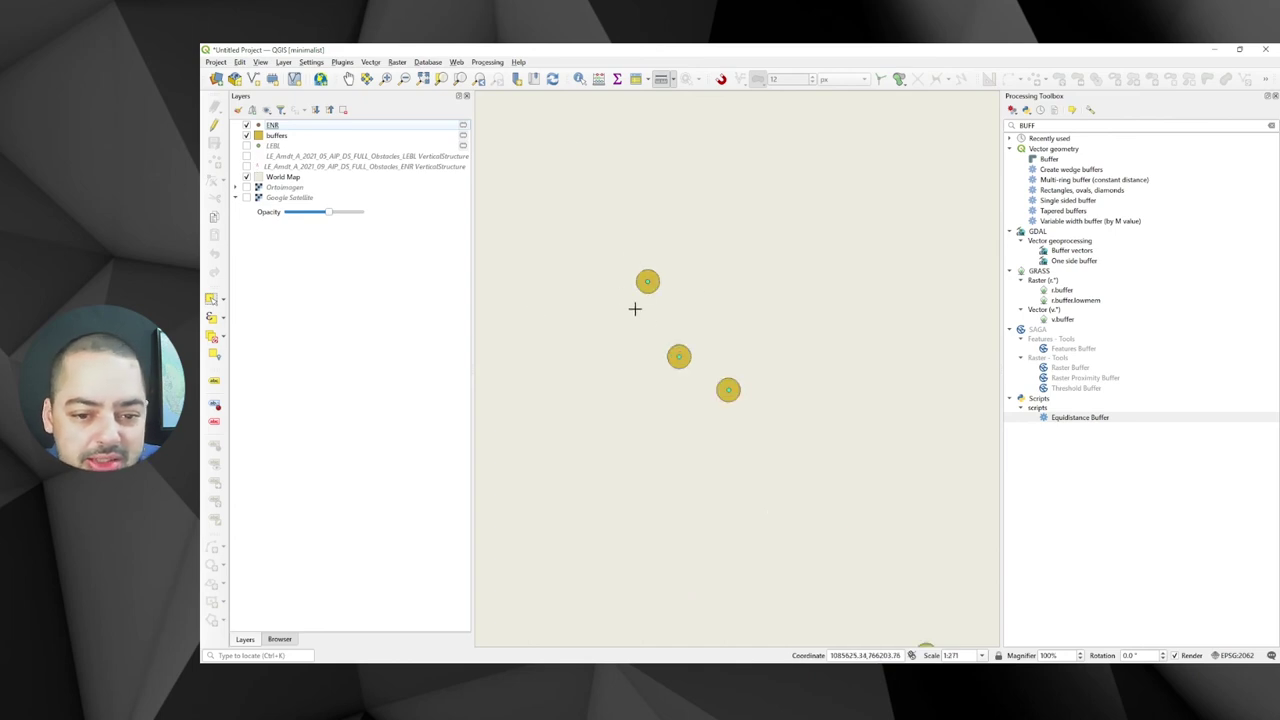
- Measure a distance from a buffer's centre, then clear and close the measurement
click(661, 78)
click(683, 362)
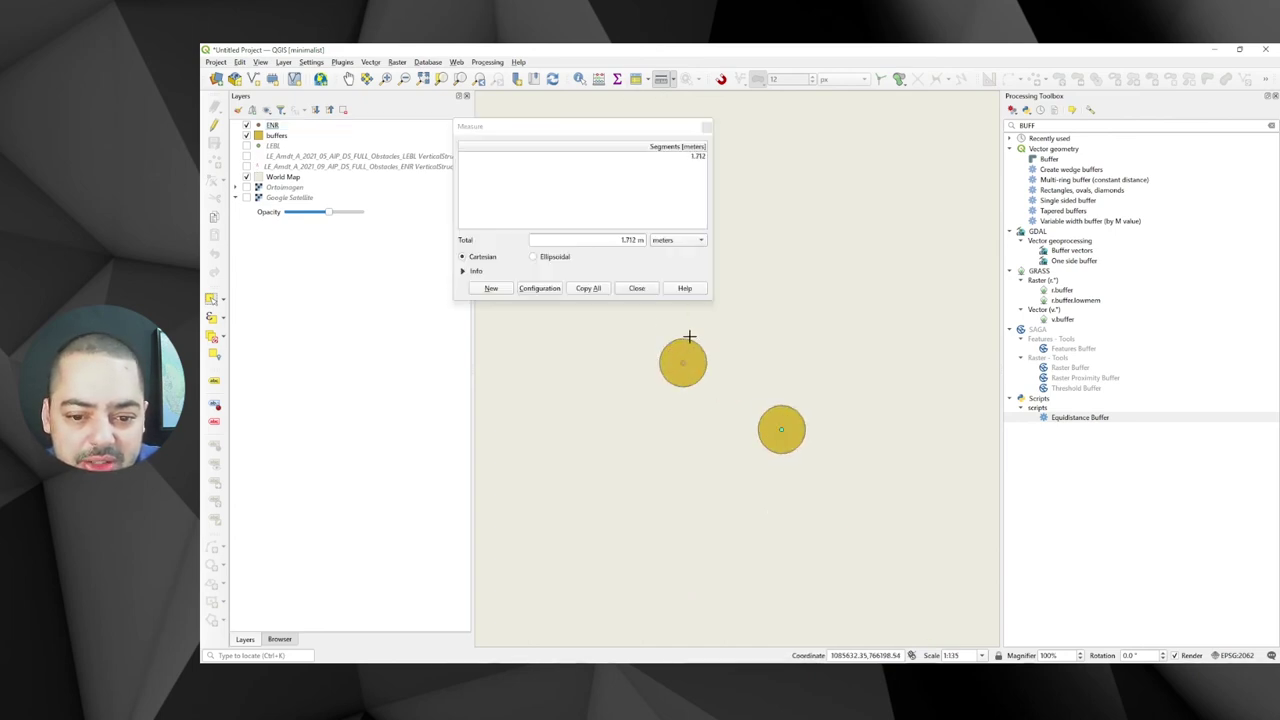
click(491, 288)
click(635, 288)
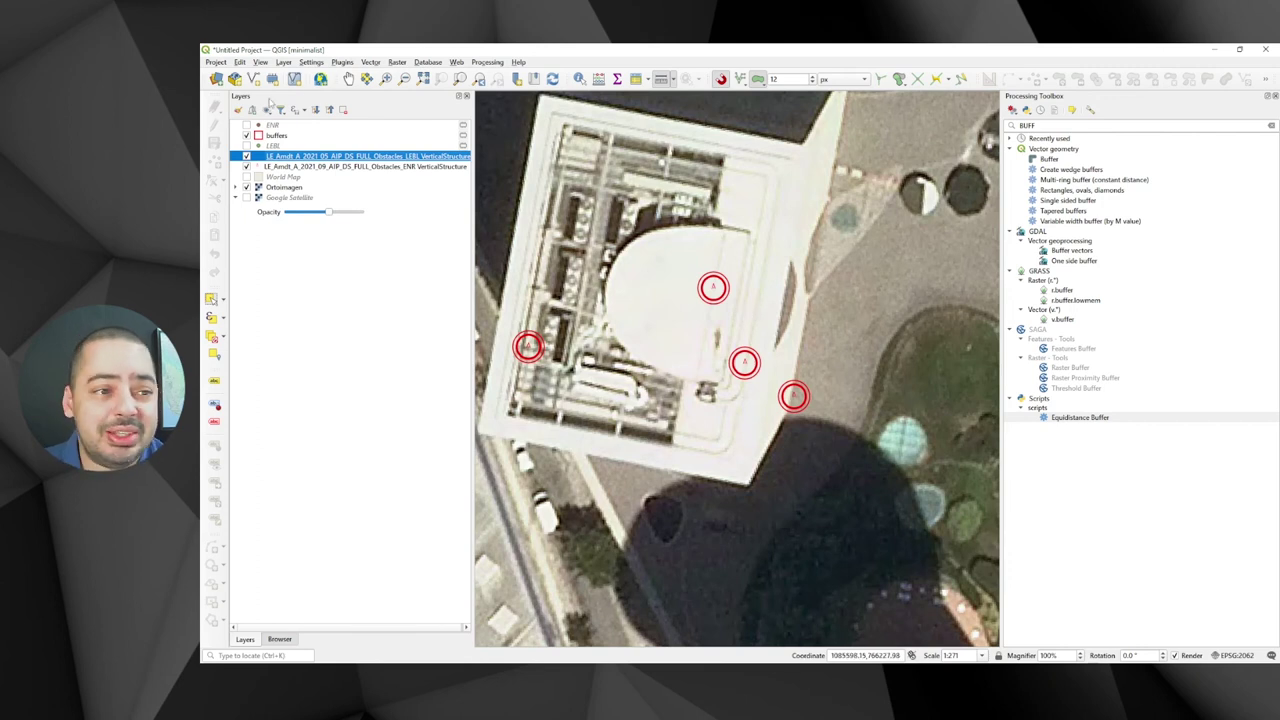
- Give the LEBL obstacles single labels from the elevation field, e.g. 19.19 and 22.824
click(237, 110)
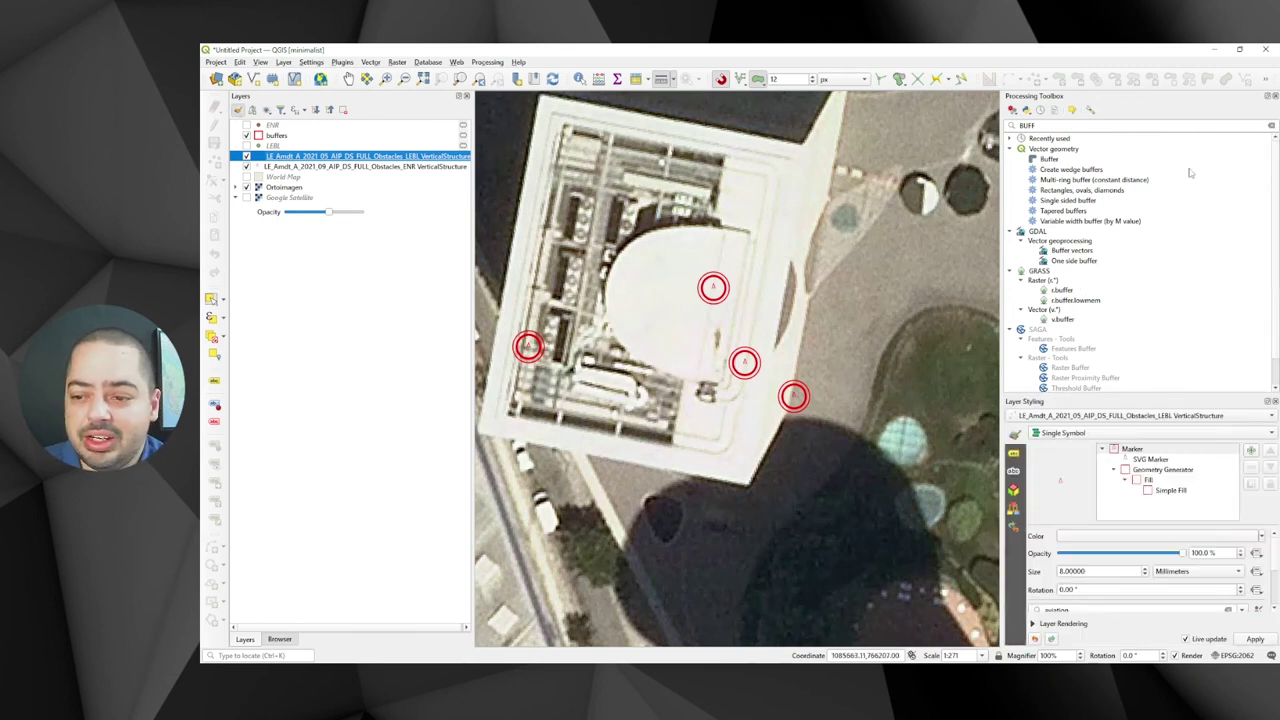
click(1275, 96)
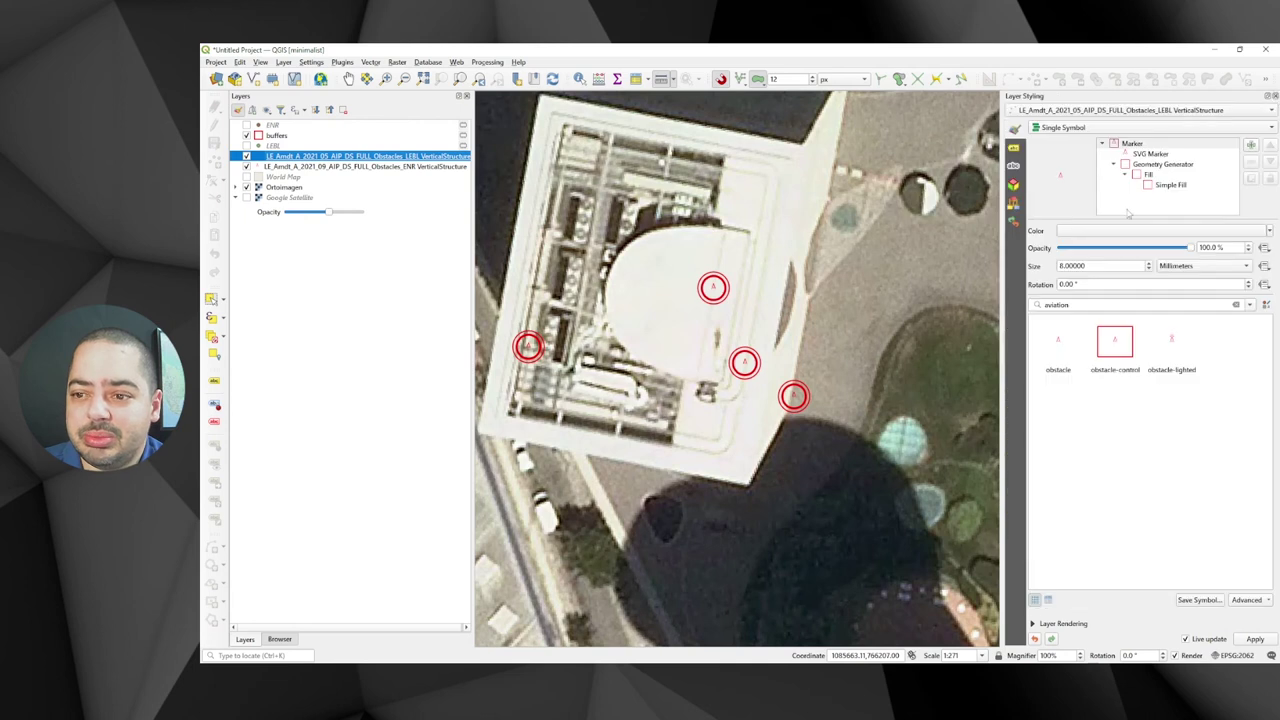
click(1013, 150)
click(1060, 128)
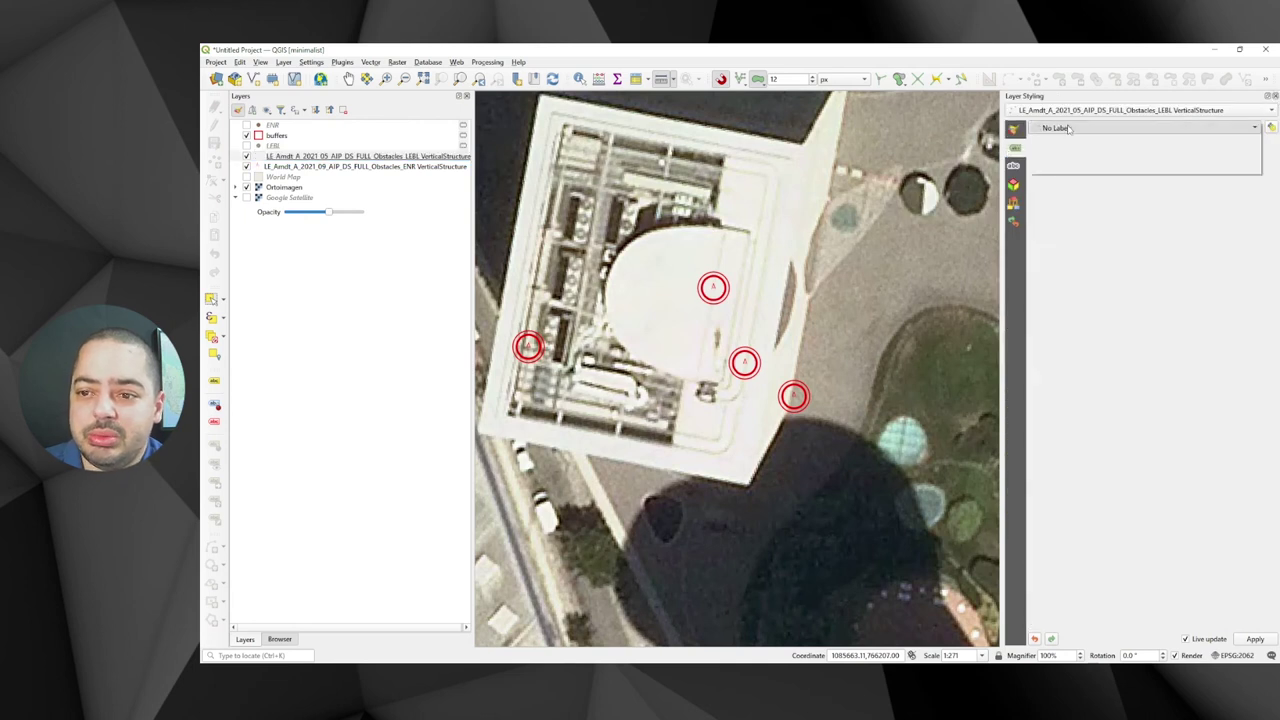
click(1070, 141)
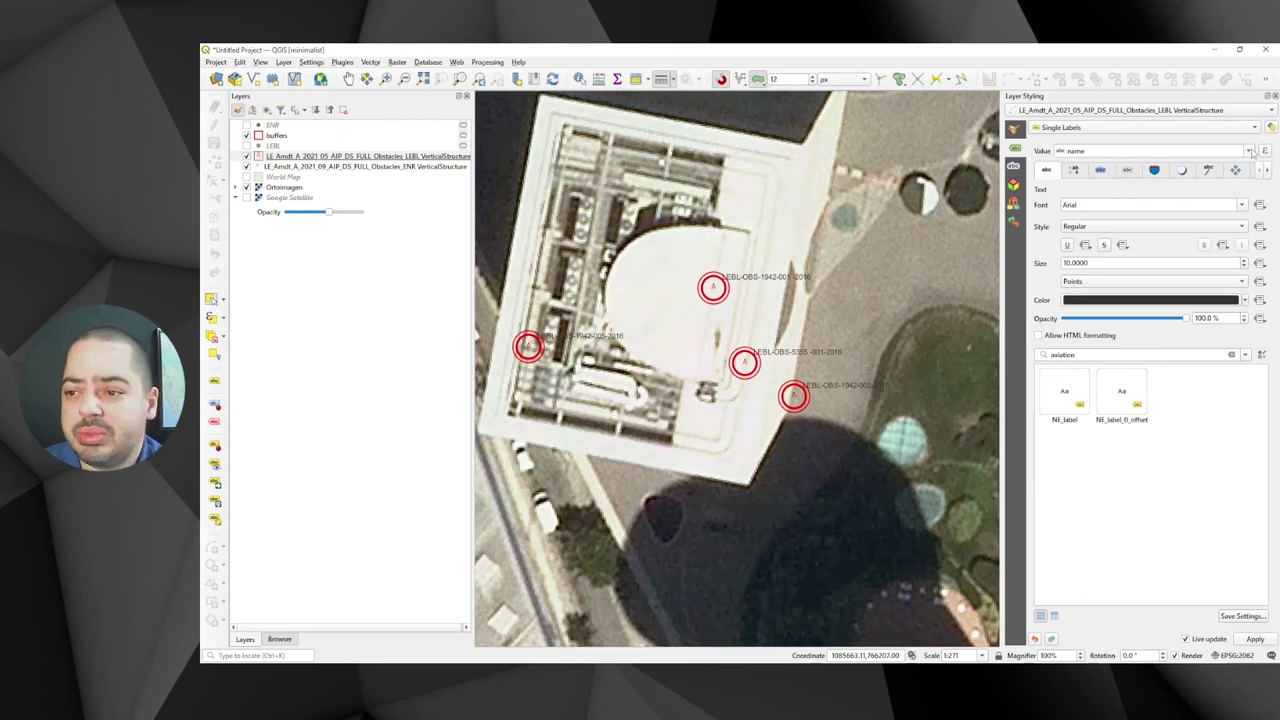
click(1249, 152)
scroll(1255, 190, down, 3)
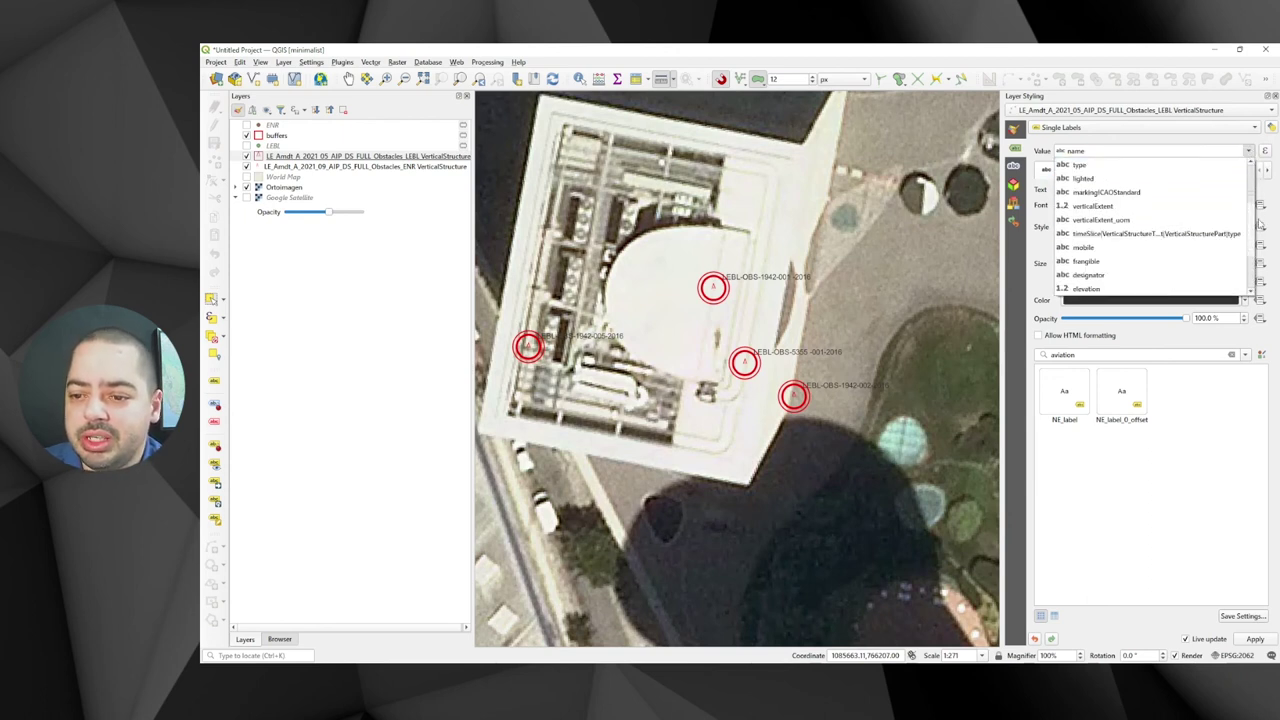
click(1090, 262)
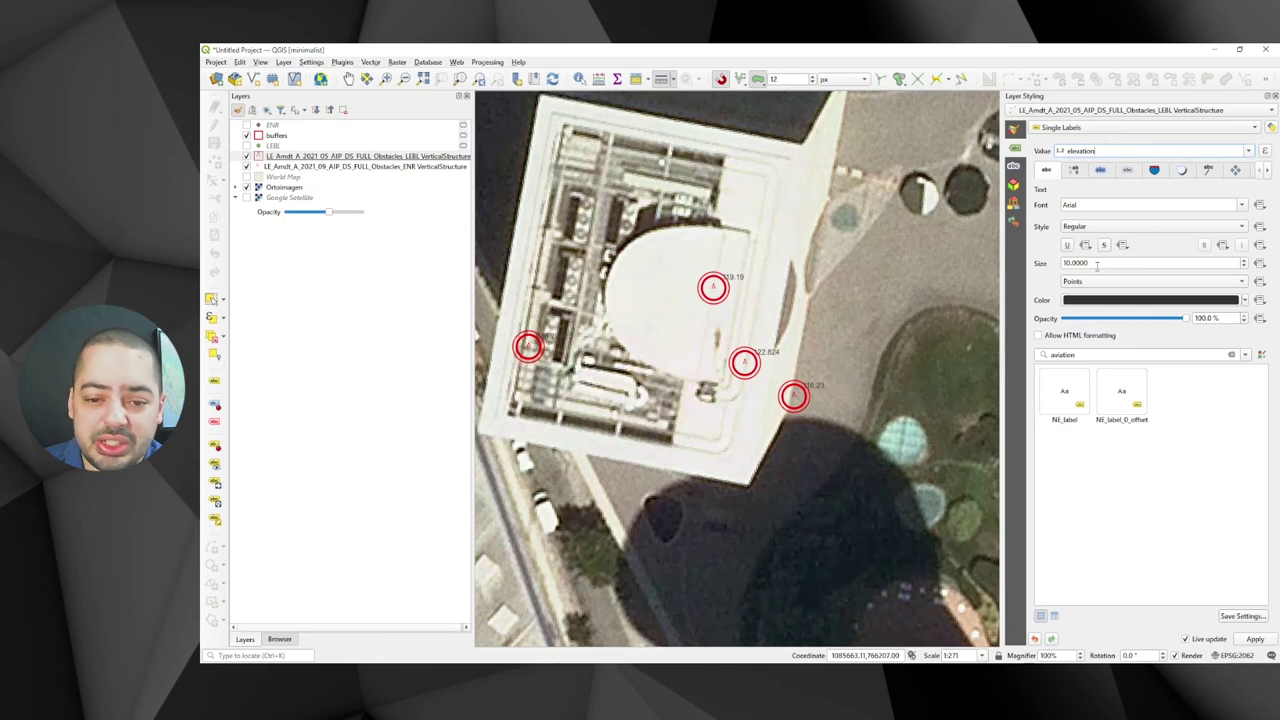
click(1265, 150)
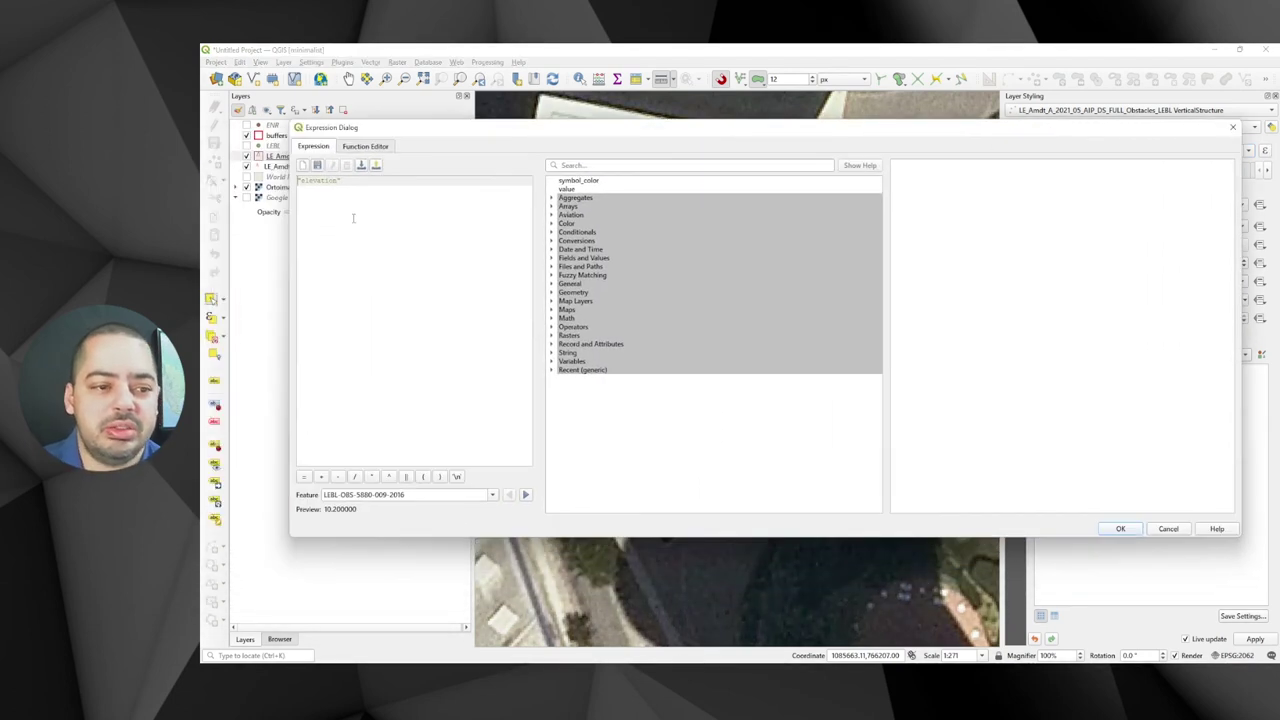
- Set the label expression to "elevation" || "elevation_uom" so labels read like 119.19M
click(405, 476)
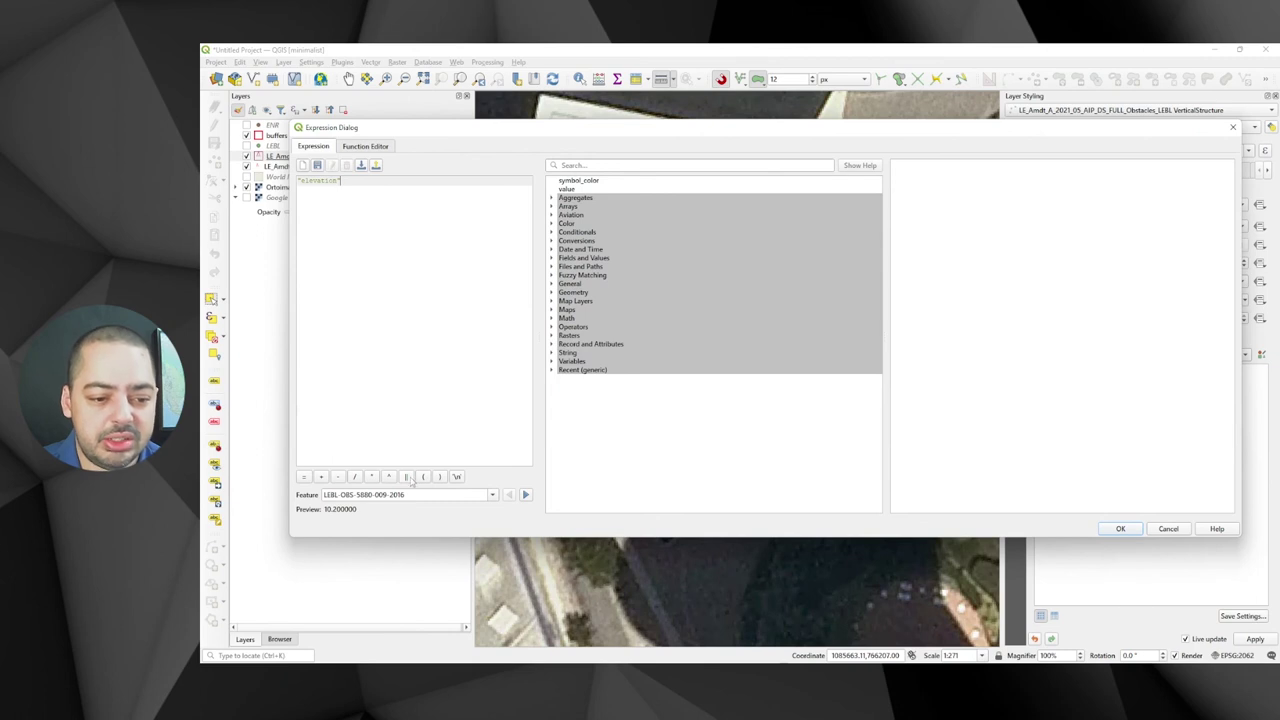
click(551, 258)
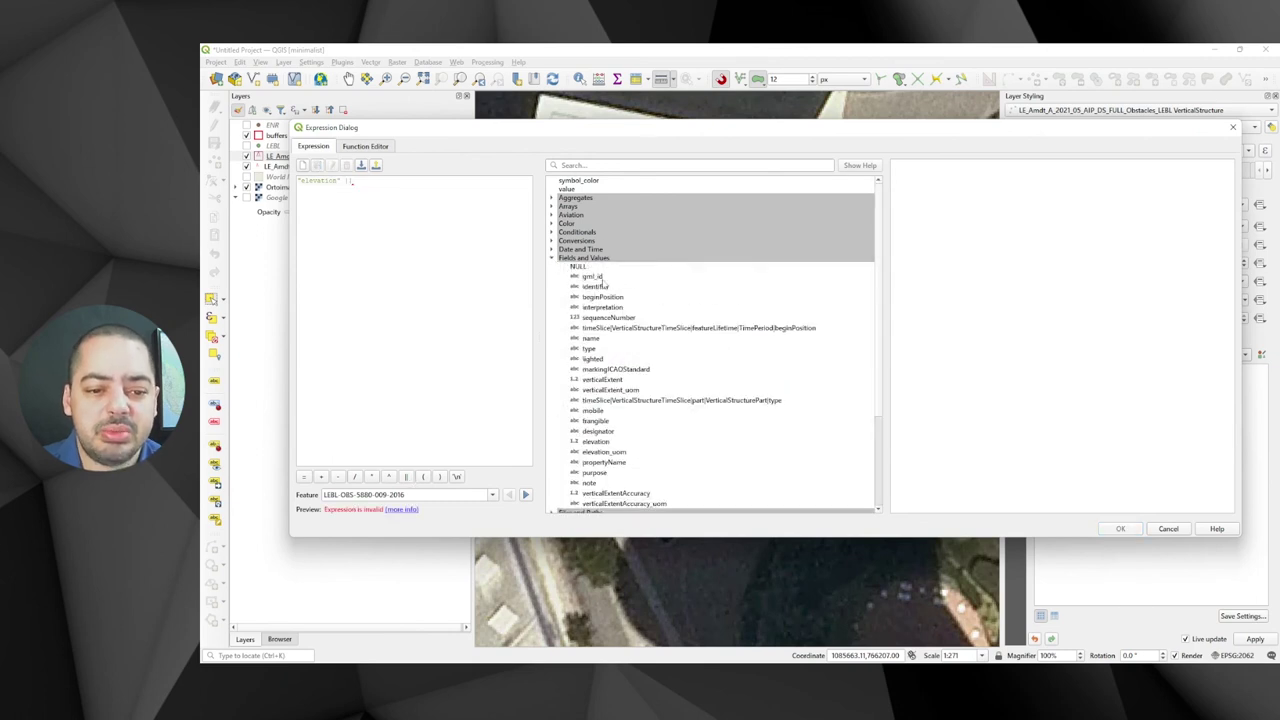
scroll(663, 409, down, 2)
double_click(604, 400)
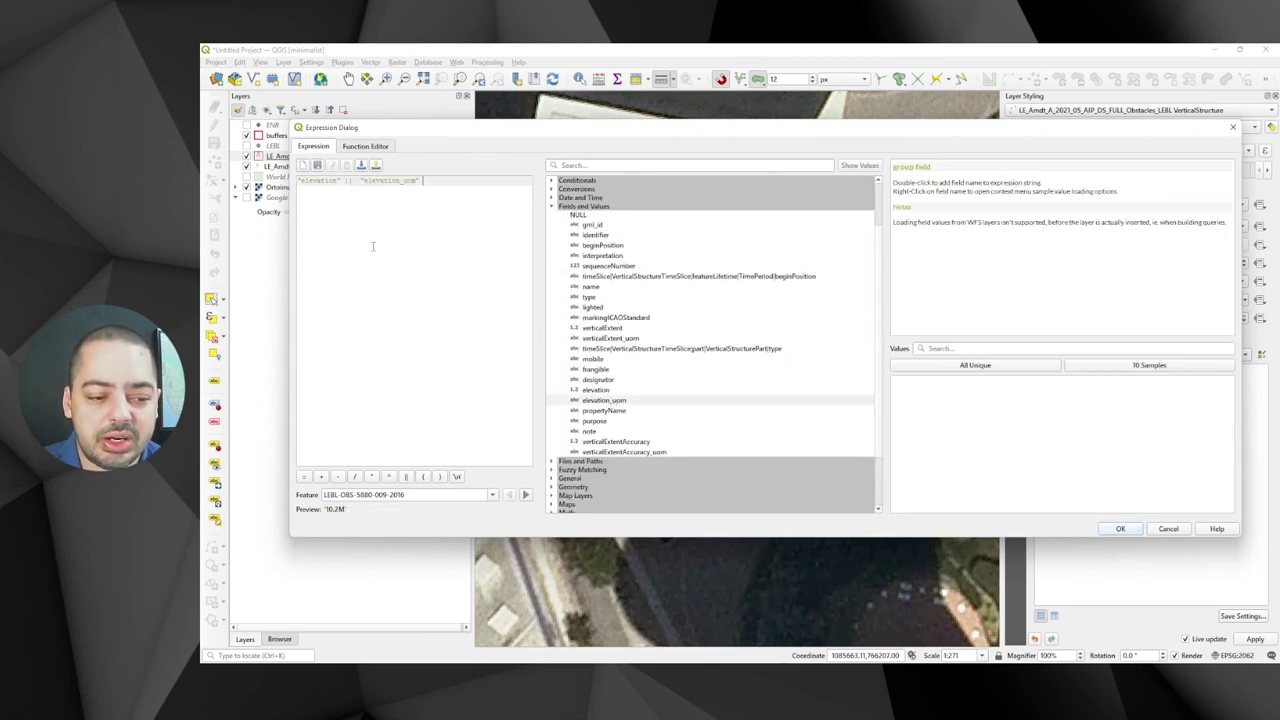
click(1120, 528)
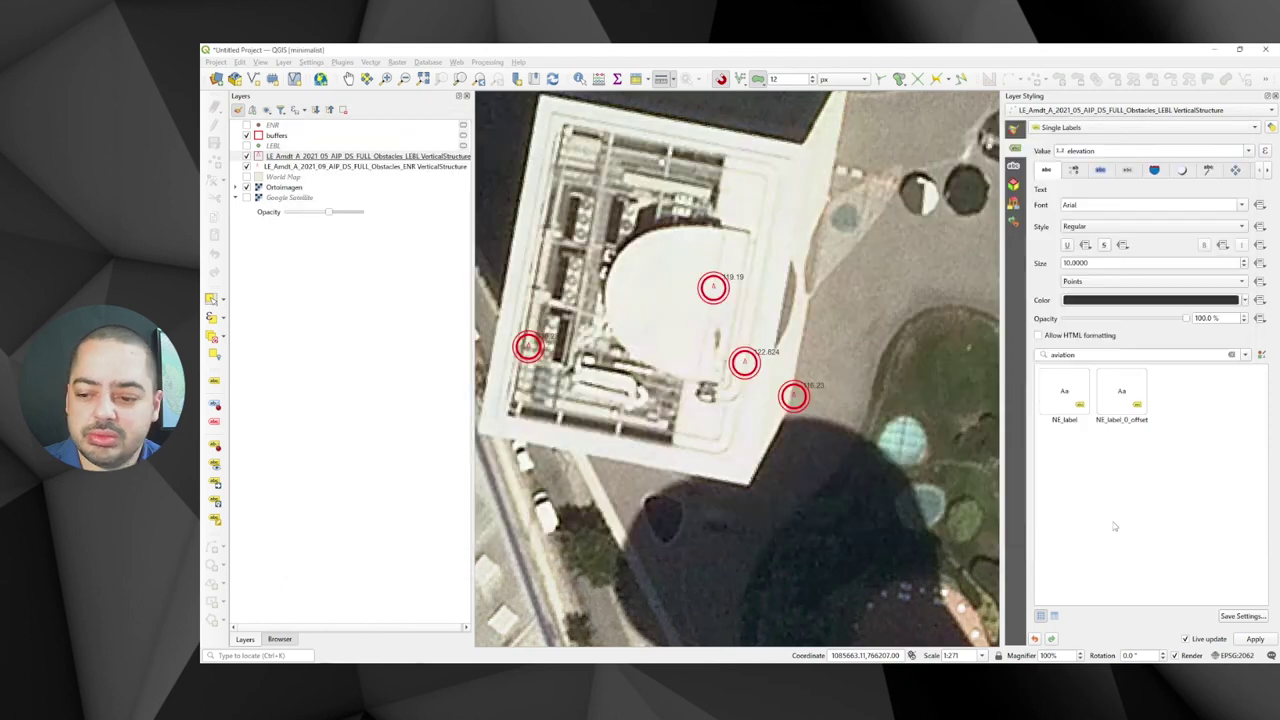
- Make the elevation labels red with a white text buffer halo
click(1245, 300)
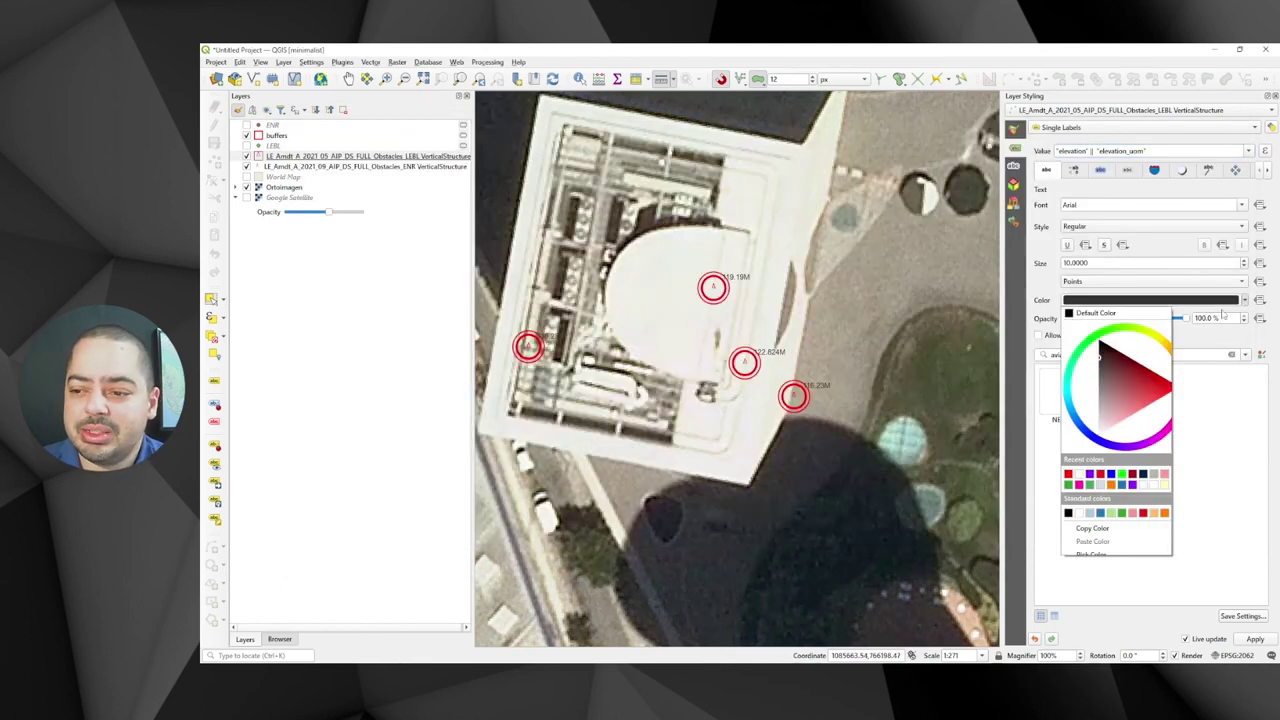
click(1066, 472)
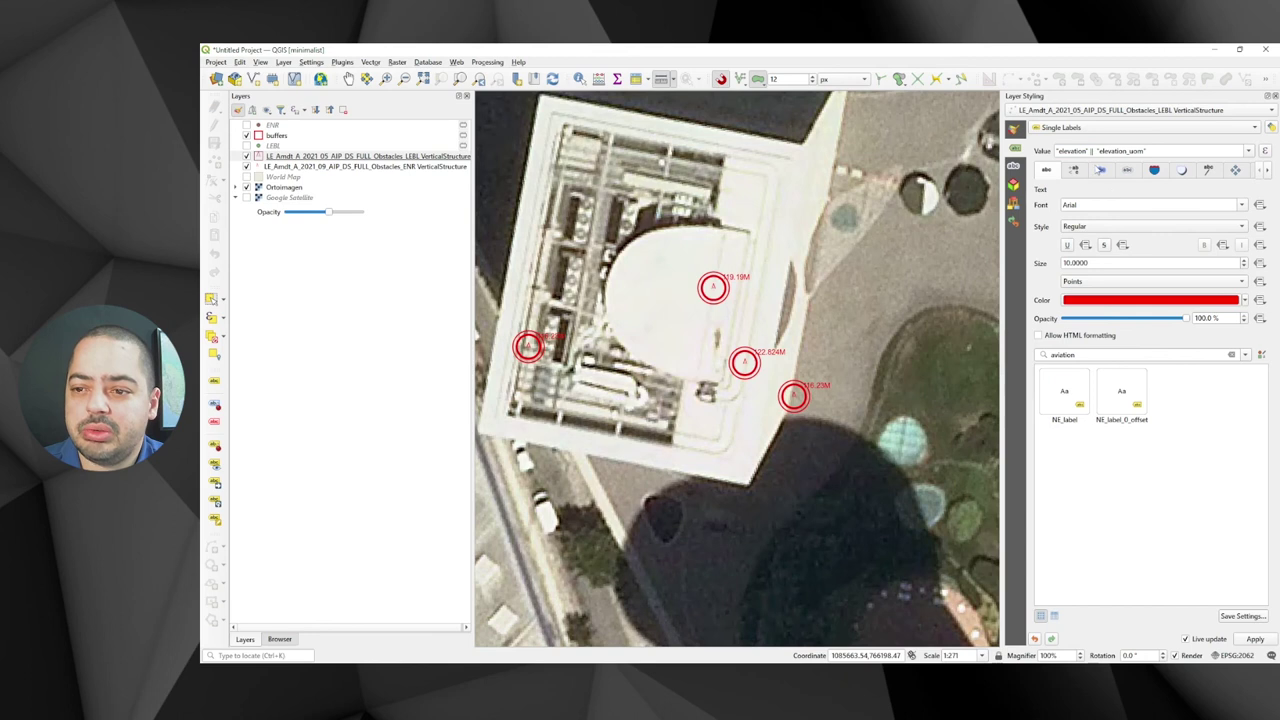
click(1100, 170)
click(1057, 206)
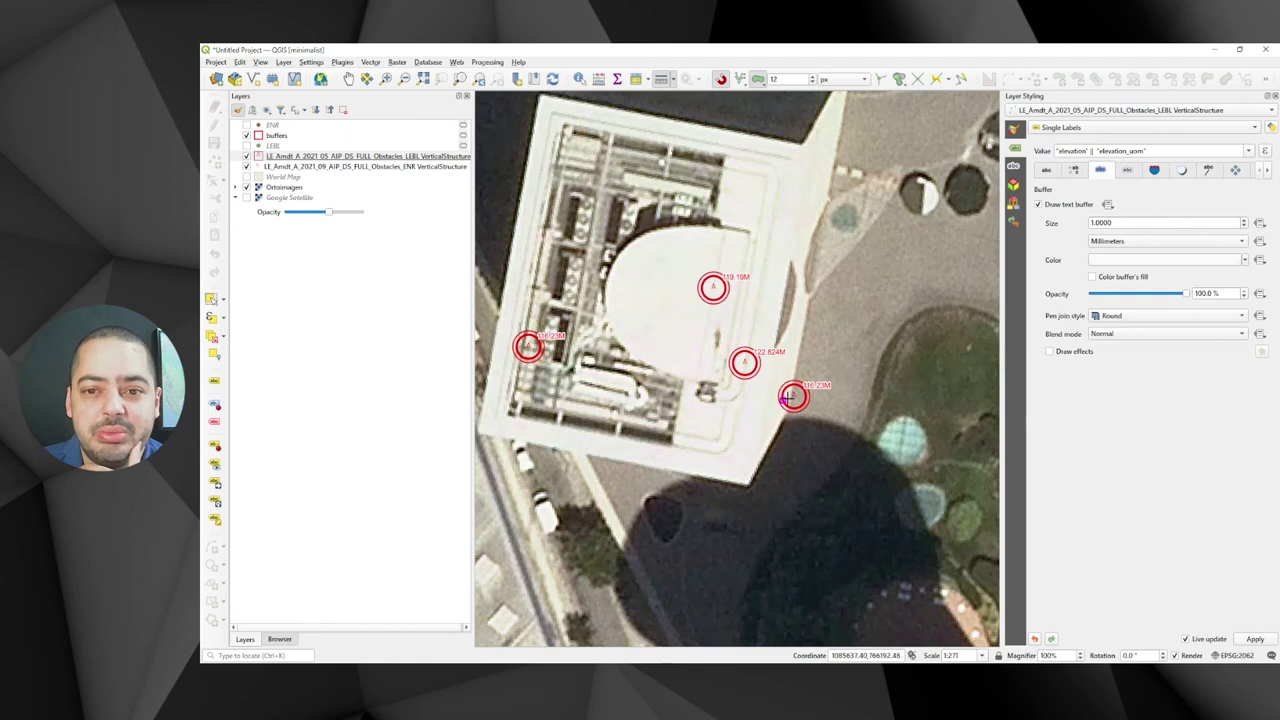
- Rectangle-select the six obstacles around the tower building
scroll(532, 356, down, 1)
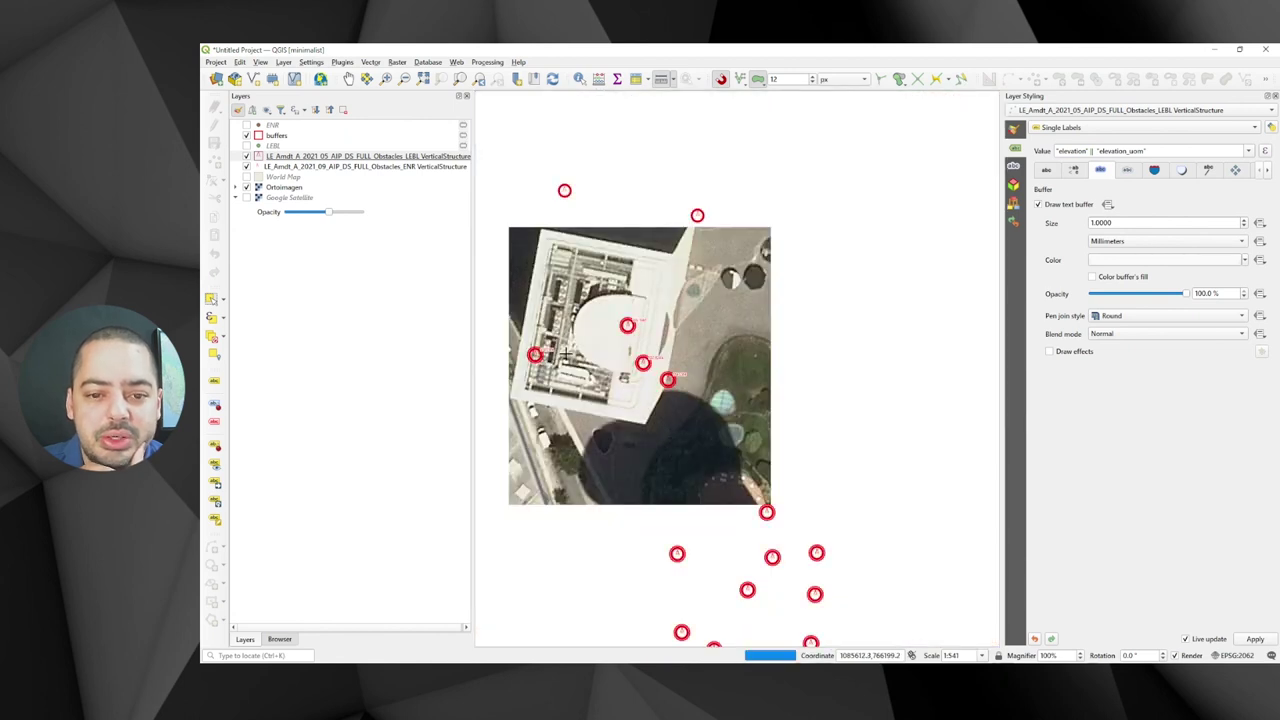
drag(579, 361, 683, 371)
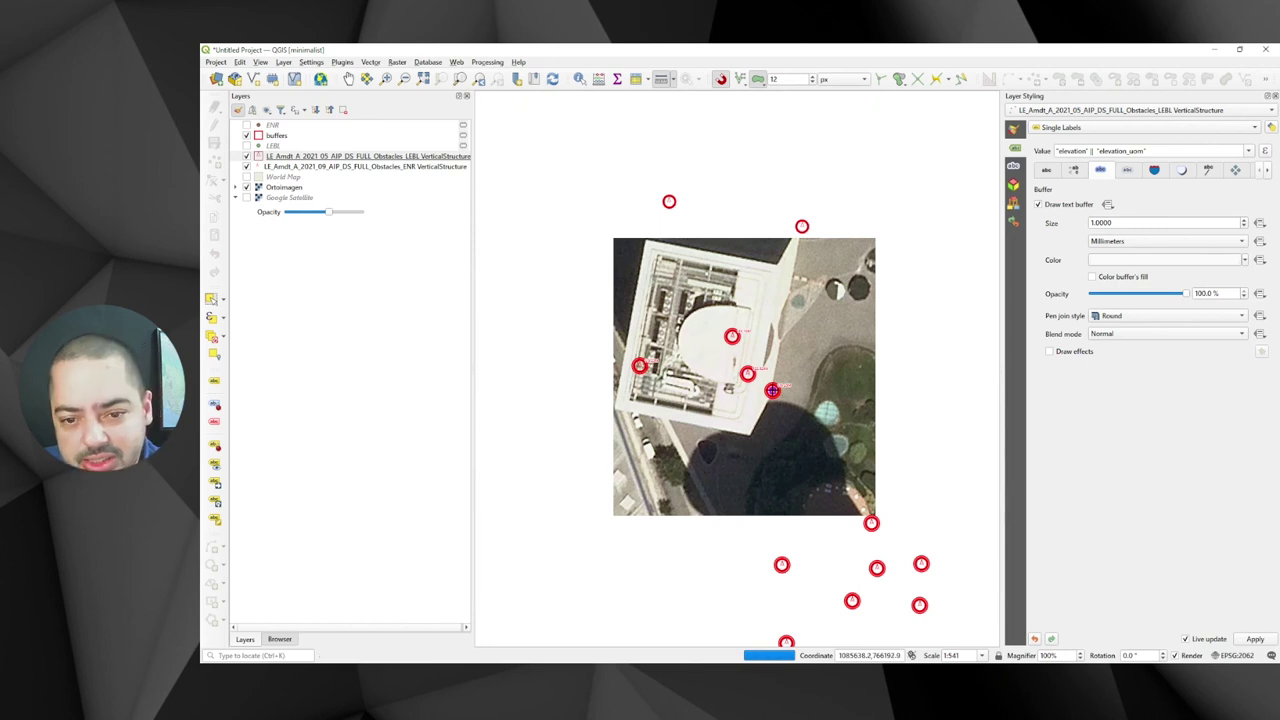
scroll(771, 391, up, 1)
scroll(776, 320, down, 1)
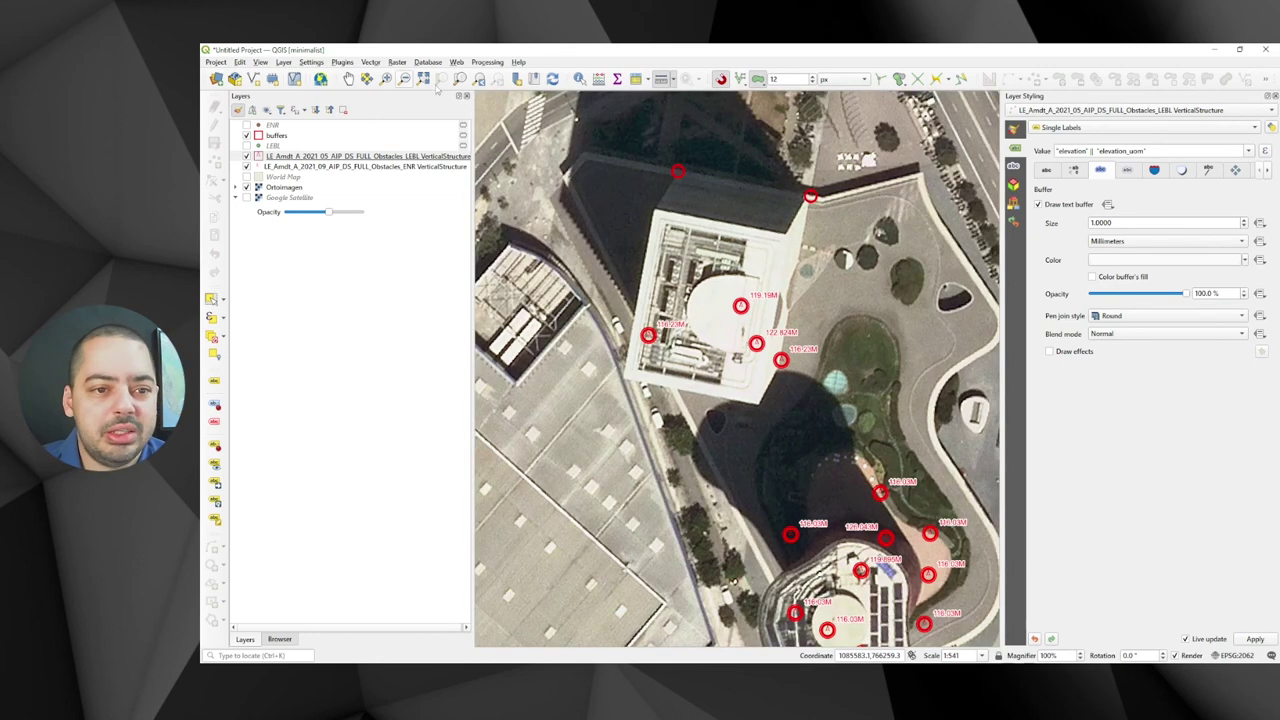
click(213, 299)
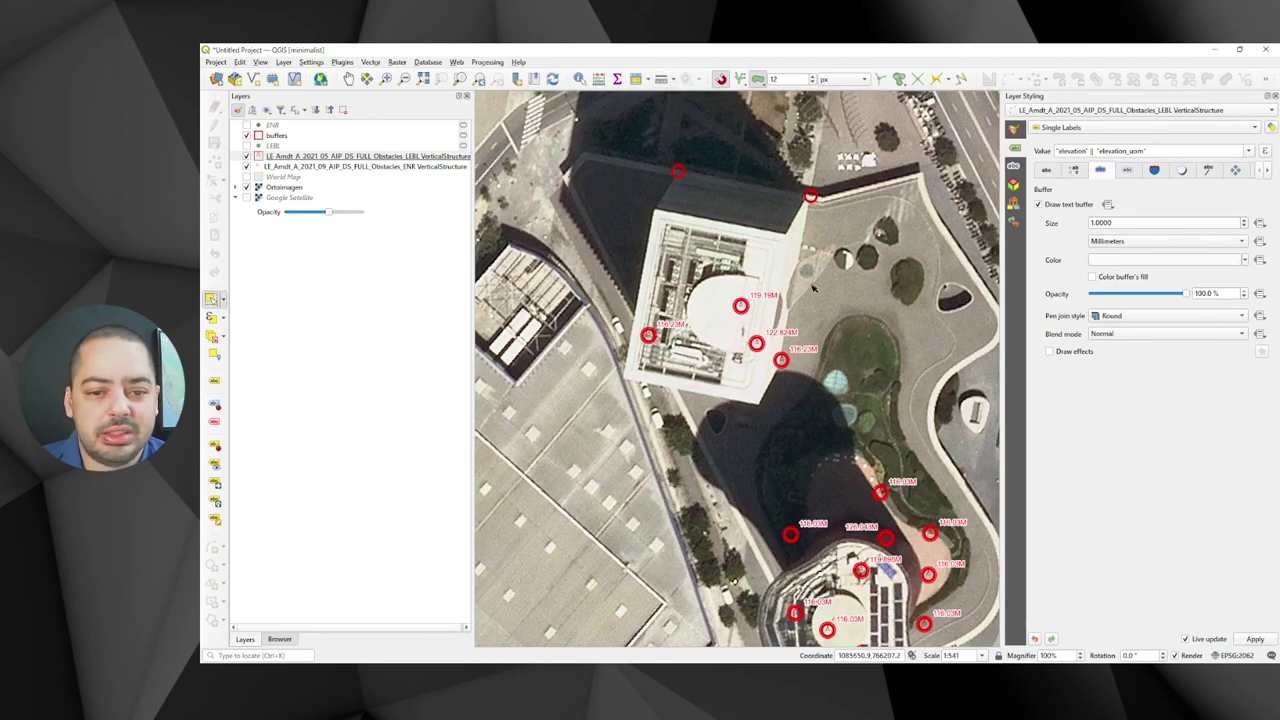
drag(608, 136, 830, 412)
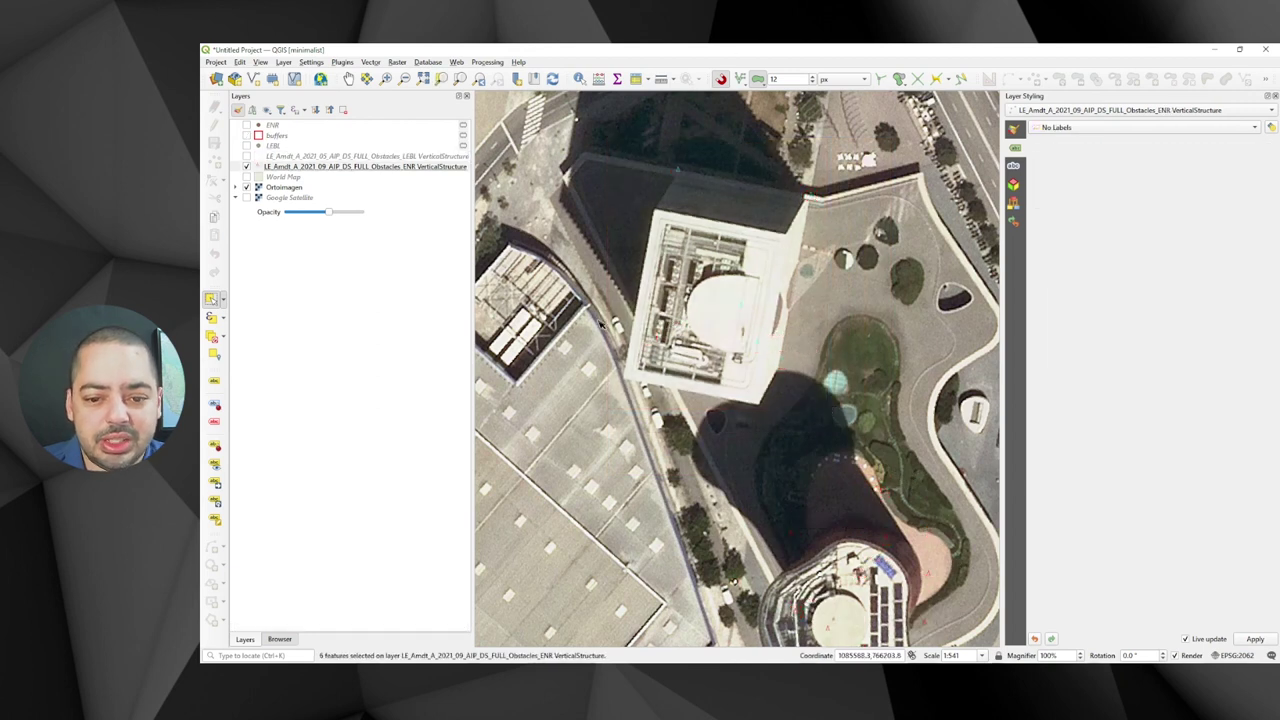
click(329, 170)
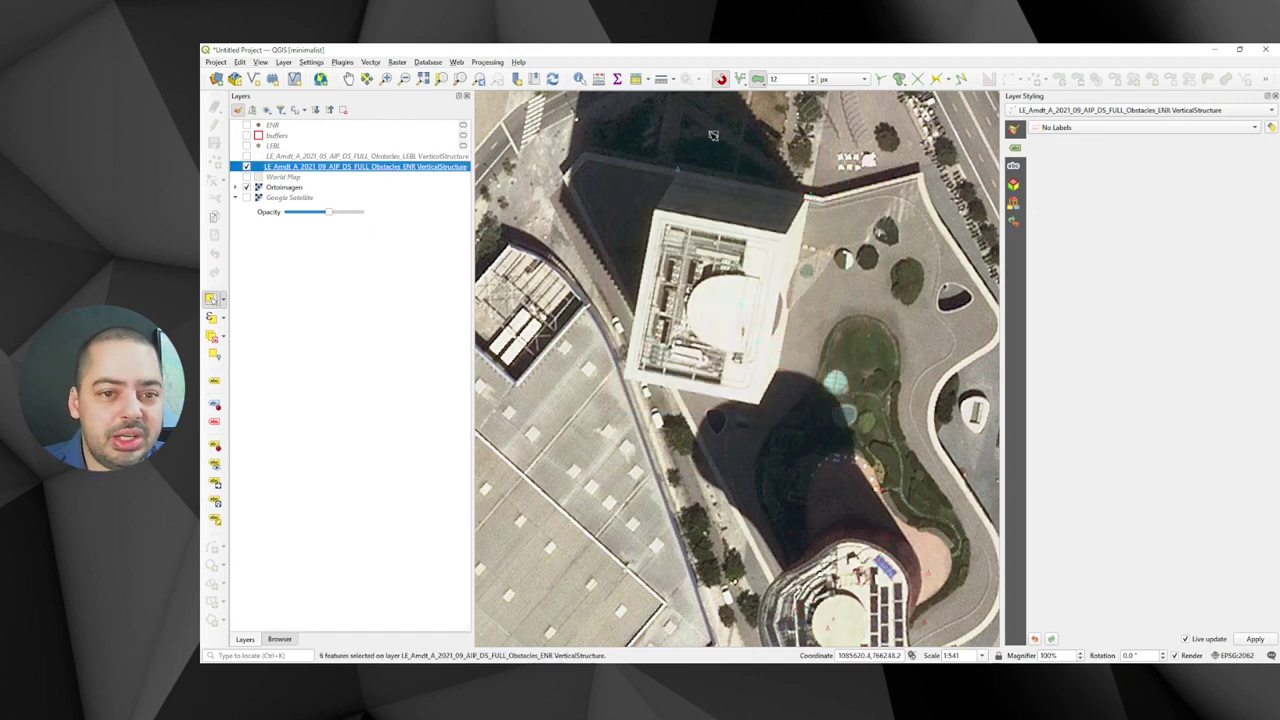
click(640, 80)
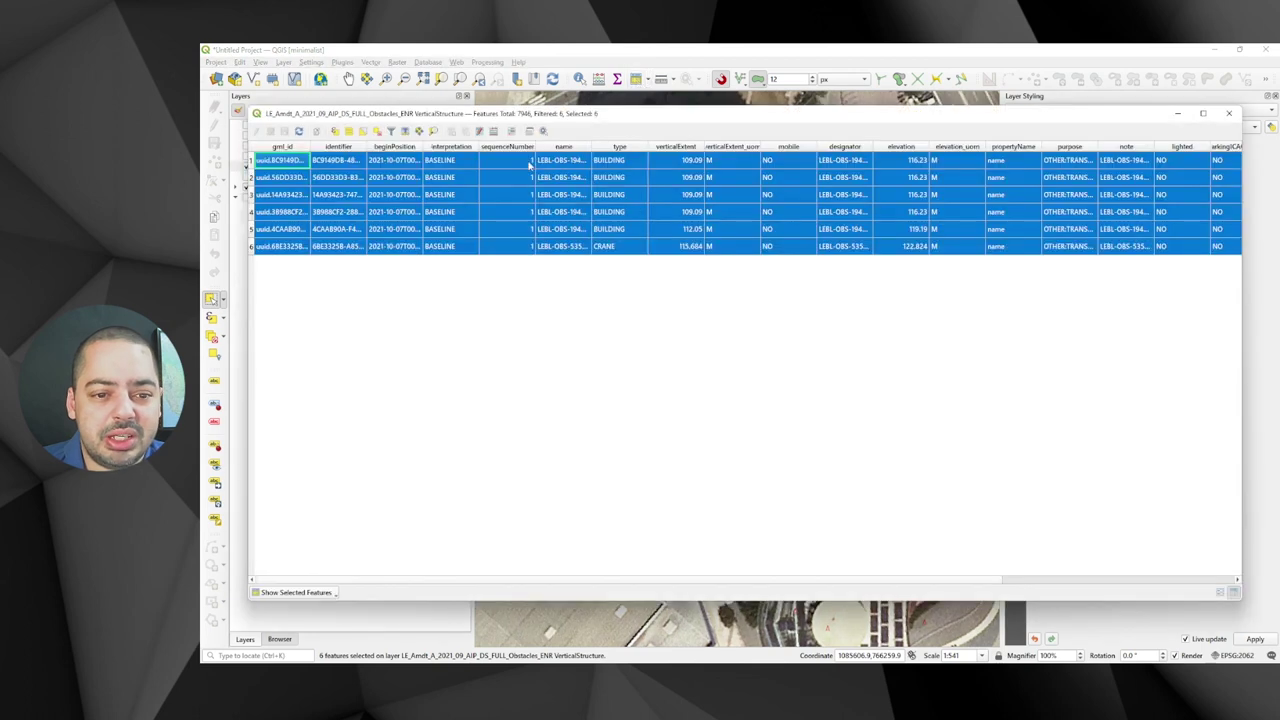
double_click(591, 146)
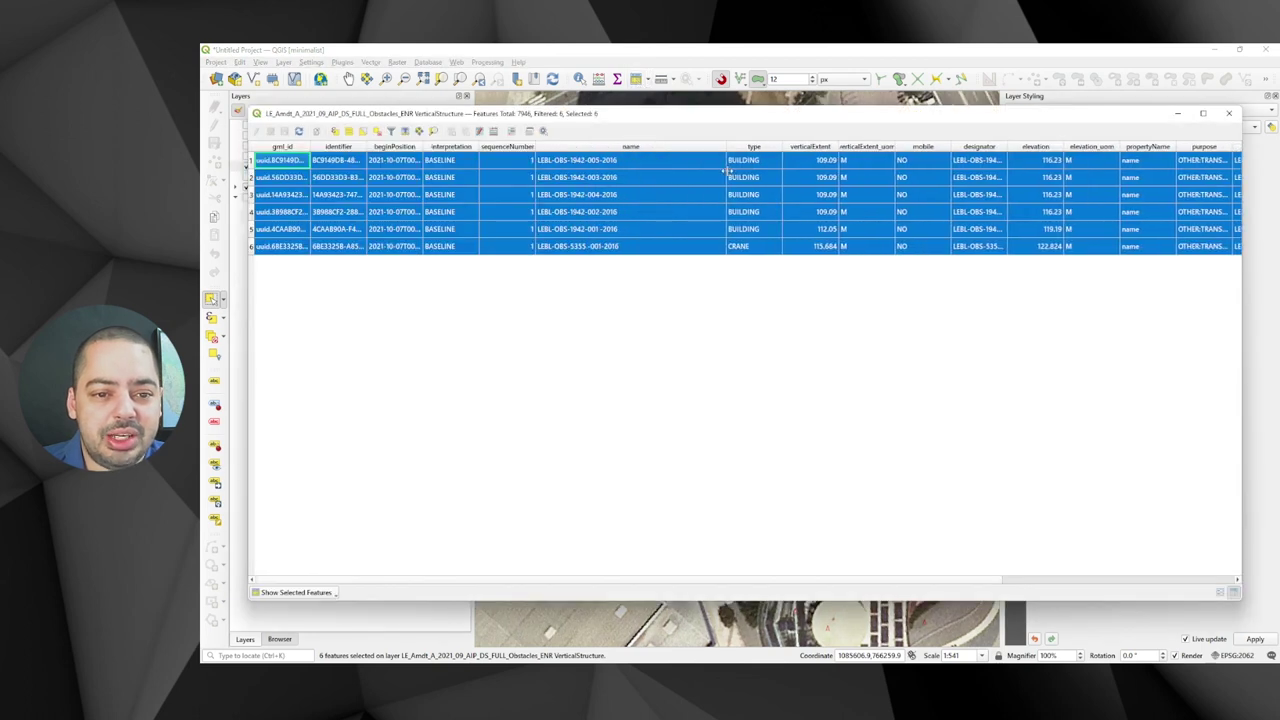
click(648, 147)
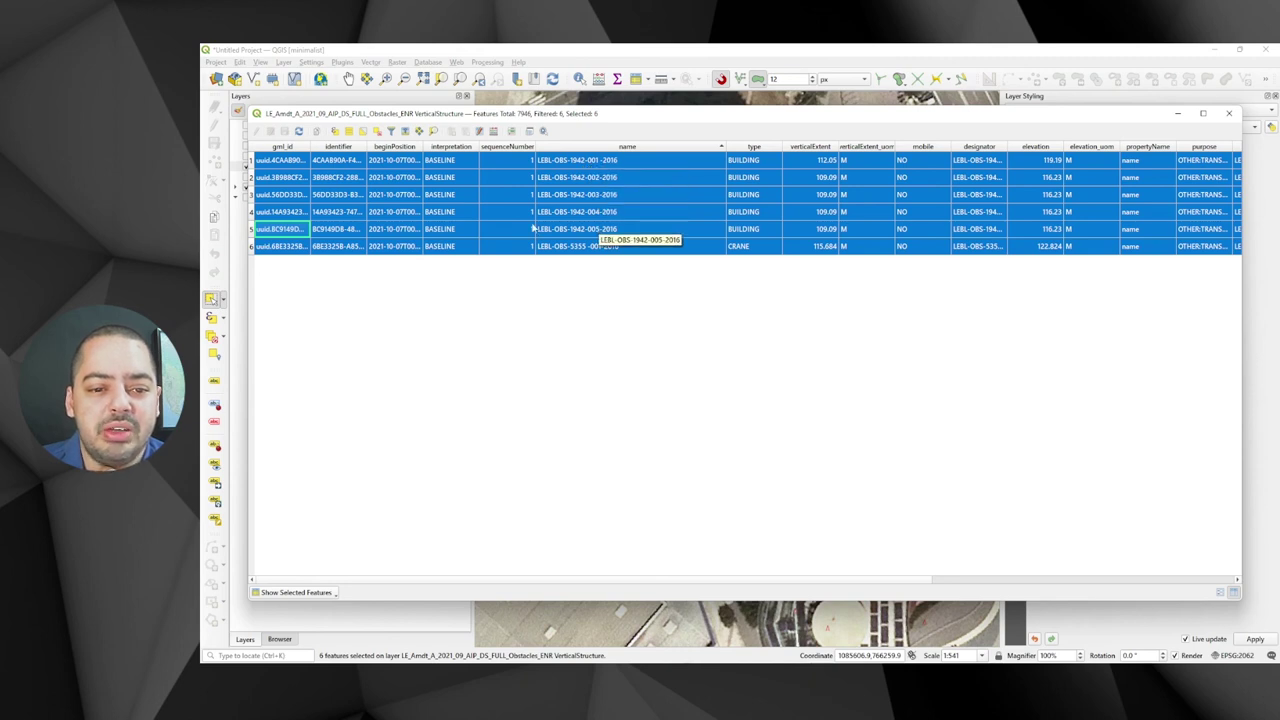
click(290, 161)
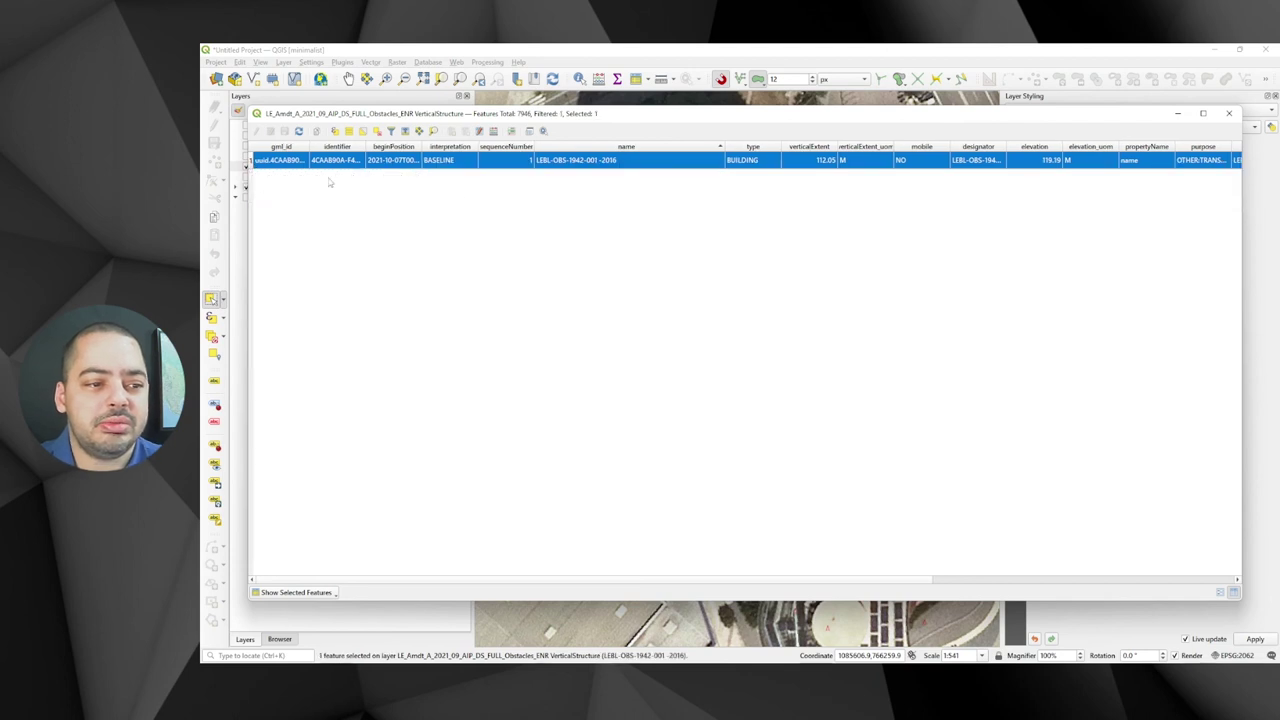
click(1232, 113)
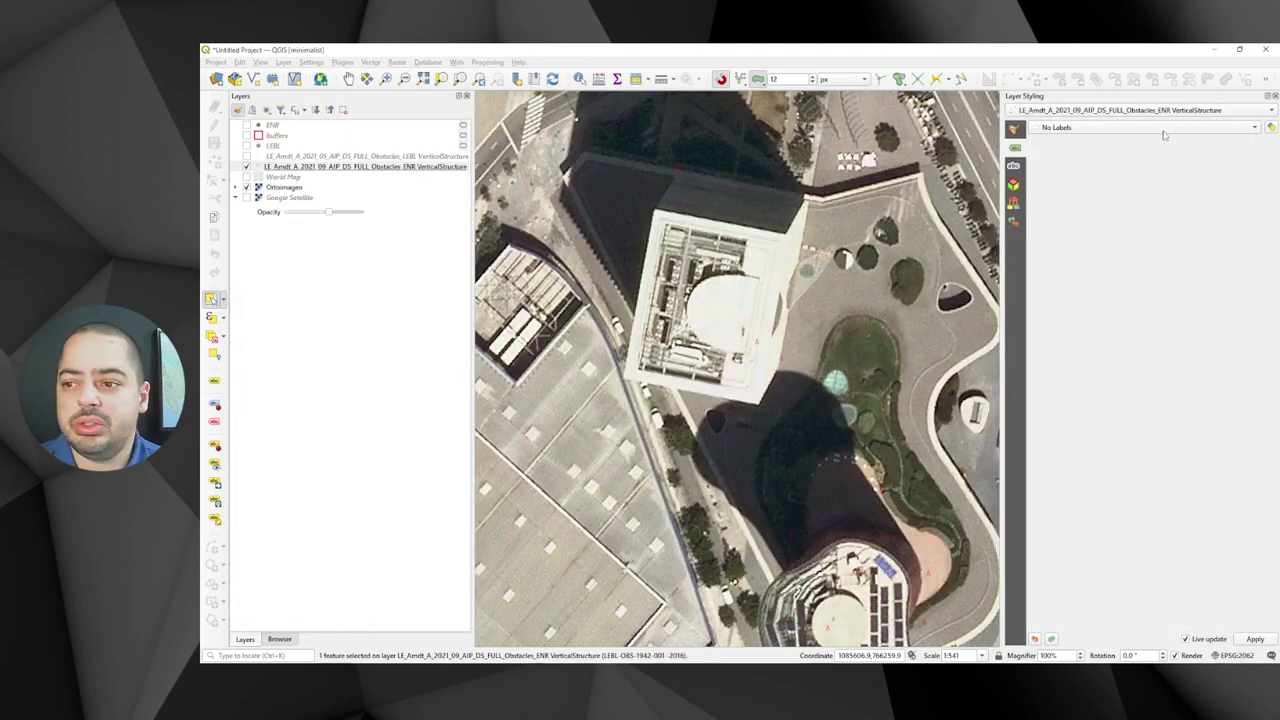
- Clear the single obstacle's highlight on the QGIS map
click(831, 426)
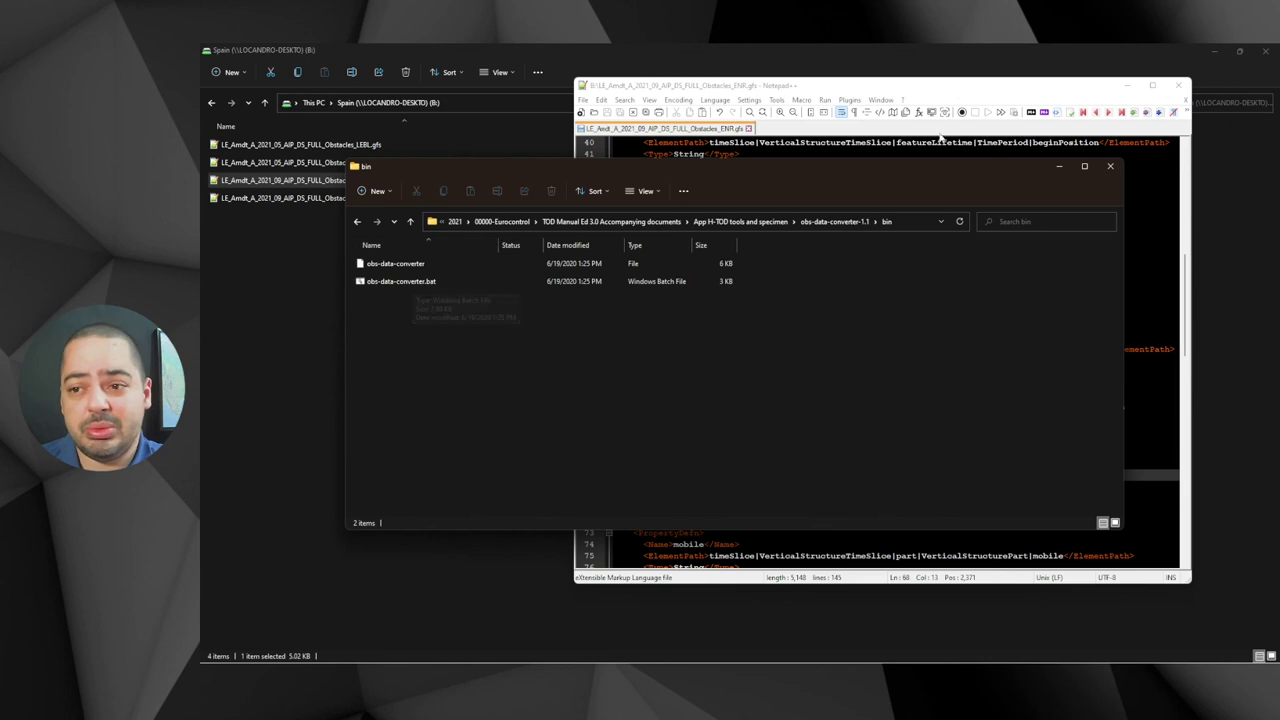
- Open a Windows PowerShell terminal in the obs-data-converter-1.1 bin folder
click(1130, 88)
drag(931, 179, 998, 176)
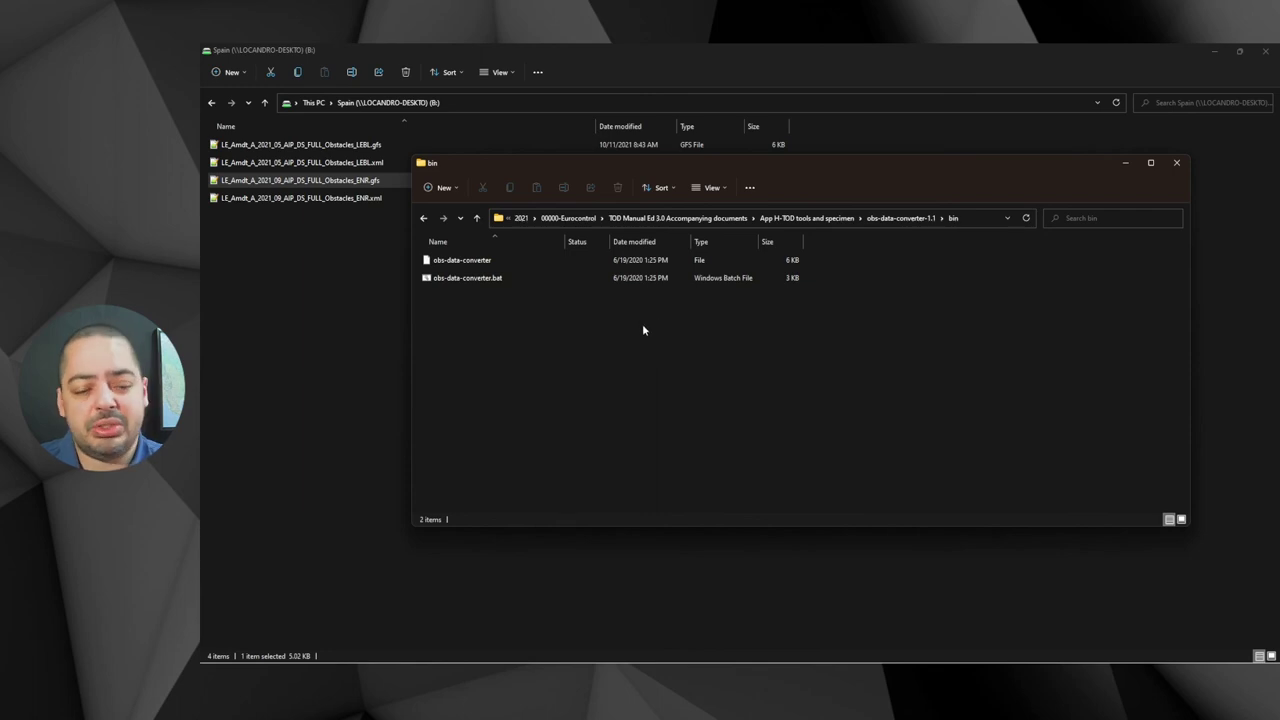
right_click(568, 343)
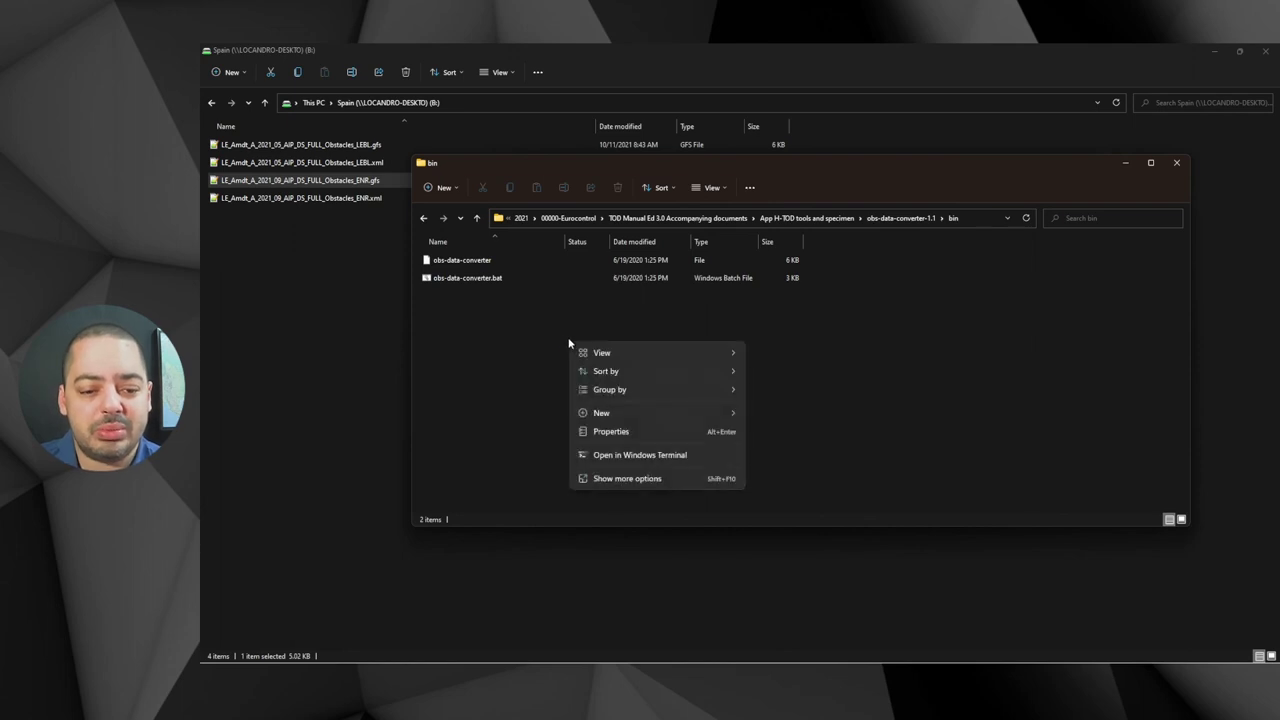
click(644, 456)
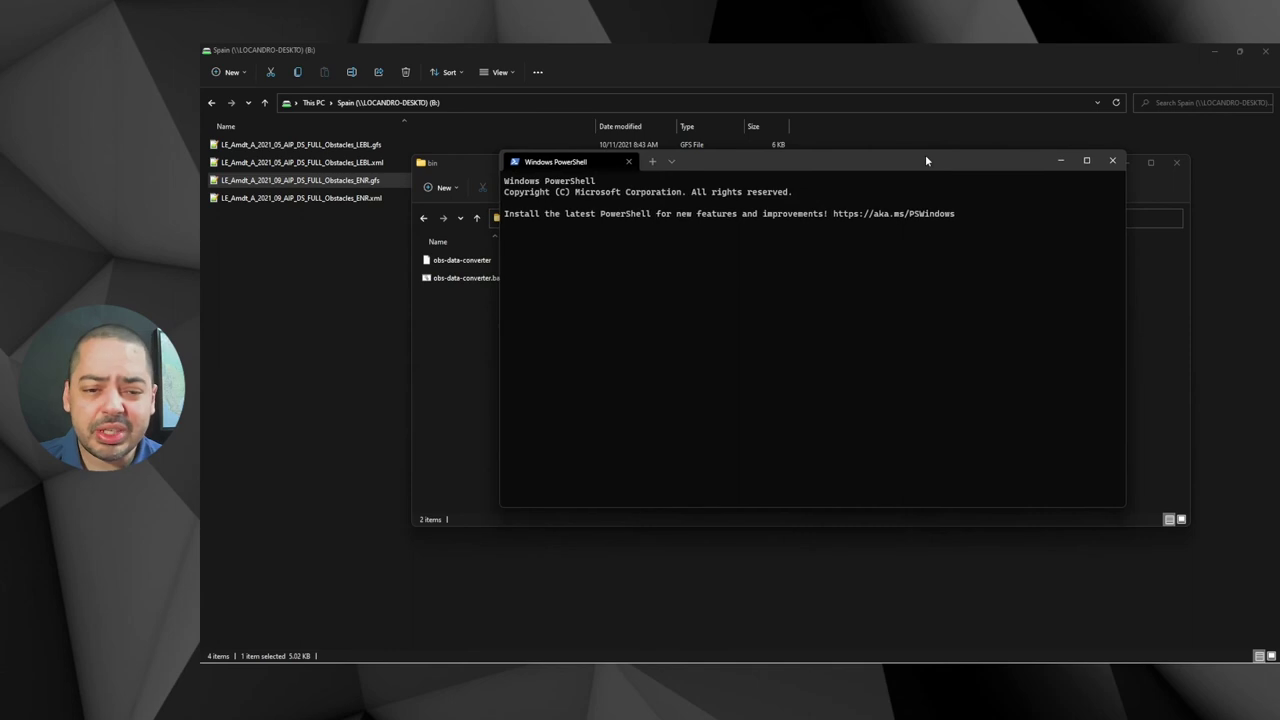
- Run obs-data-converter on the LEBL obstacles XML to produce the LEBL .xlsx workbook (AIXM 5.1)
text(.\obs-data-converter B://LE_Amdt_A_2021_05_AIP_DS_FULL_Obstacles_LEBL.xml)
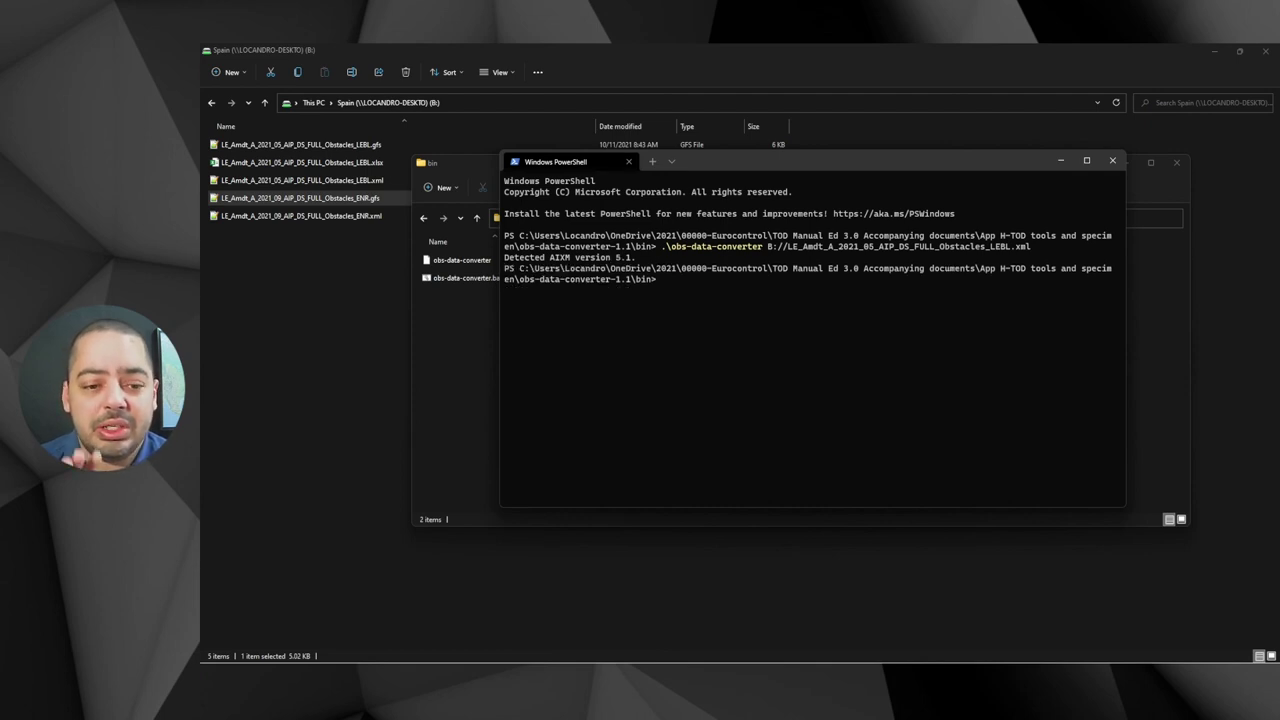
click(310, 276)
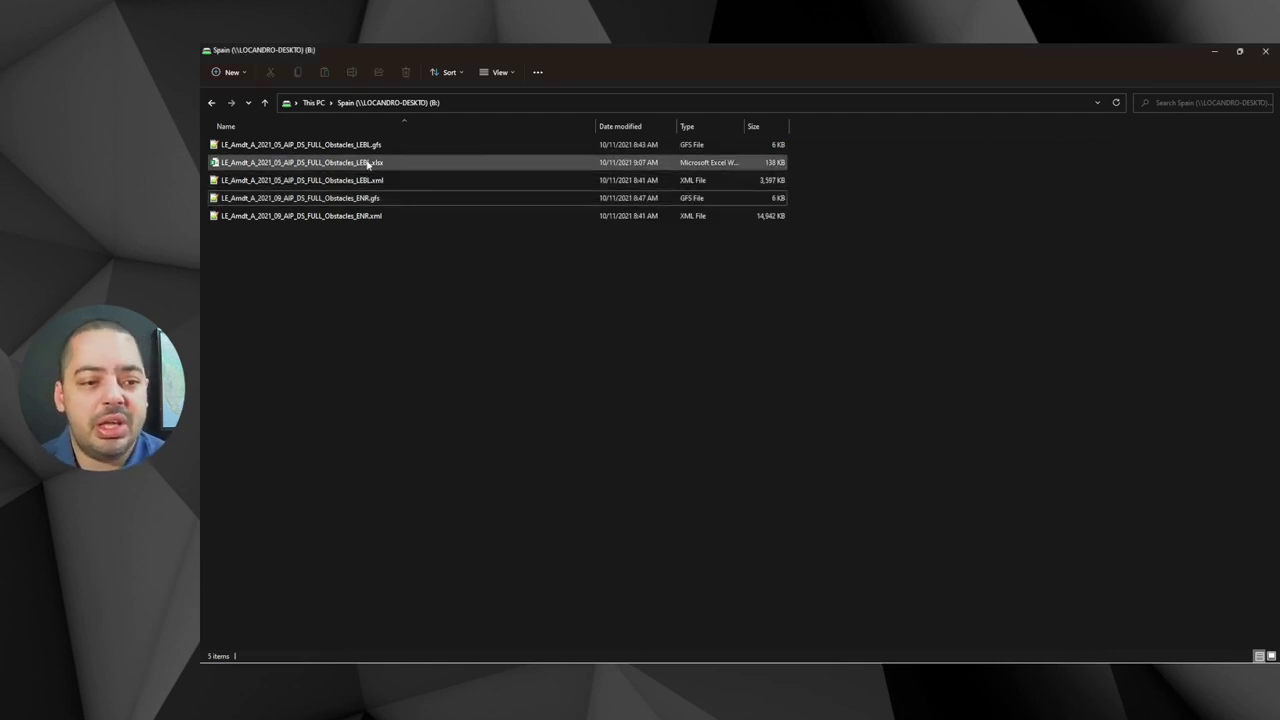
- Open the converted LEBL .xlsx in Excel and show its VerticalStructure sheet
click(336, 166)
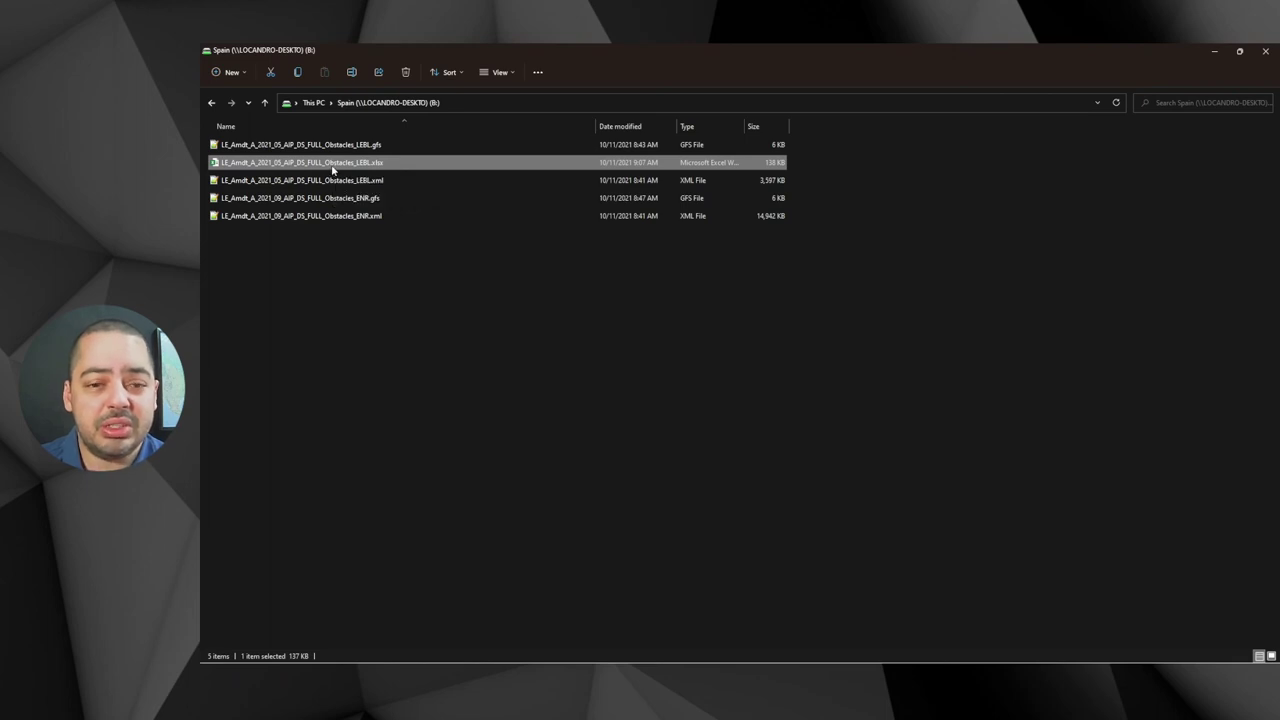
double_click(334, 169)
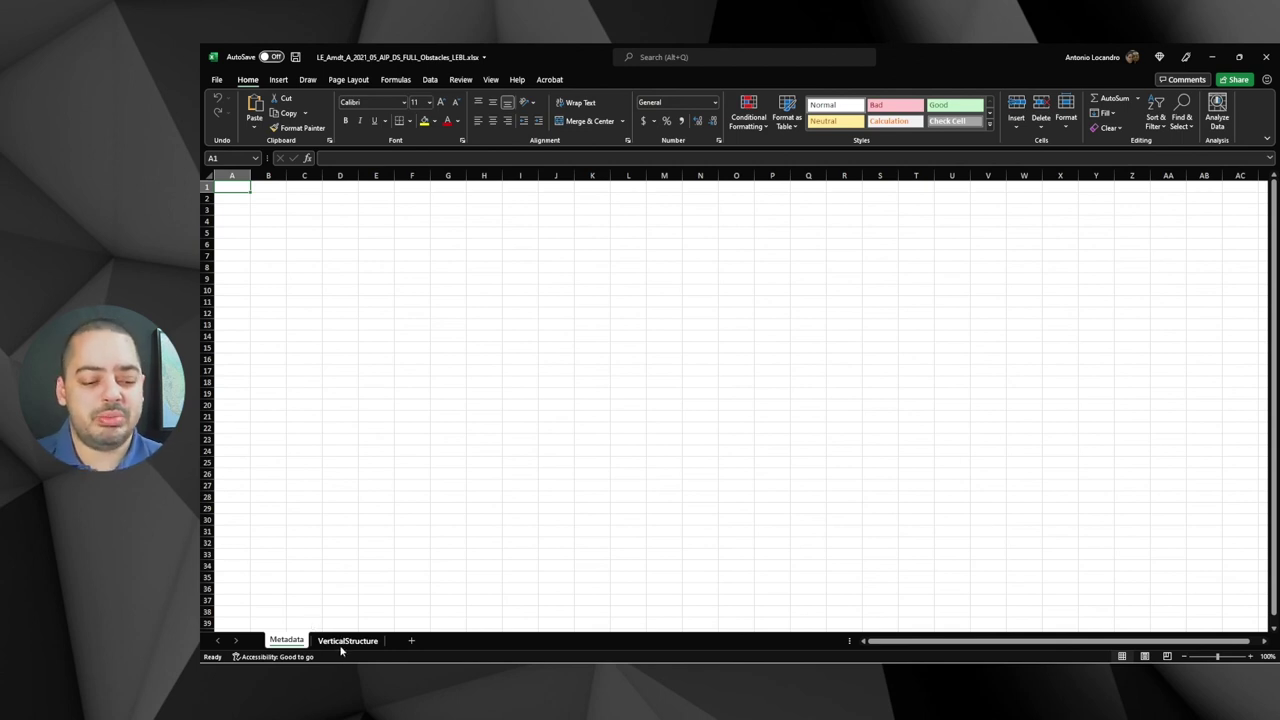
click(345, 643)
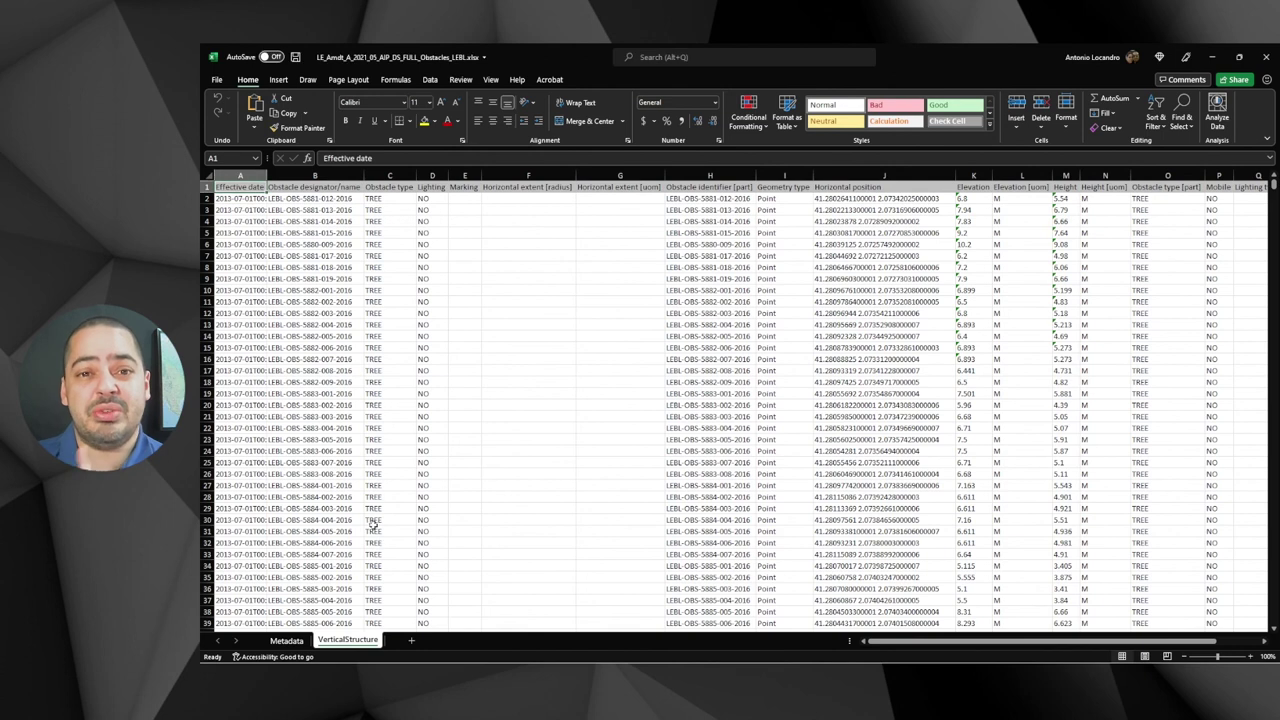
- Resize column A to fit the dates and turn on filters for the header row
drag(266, 176, 344, 188)
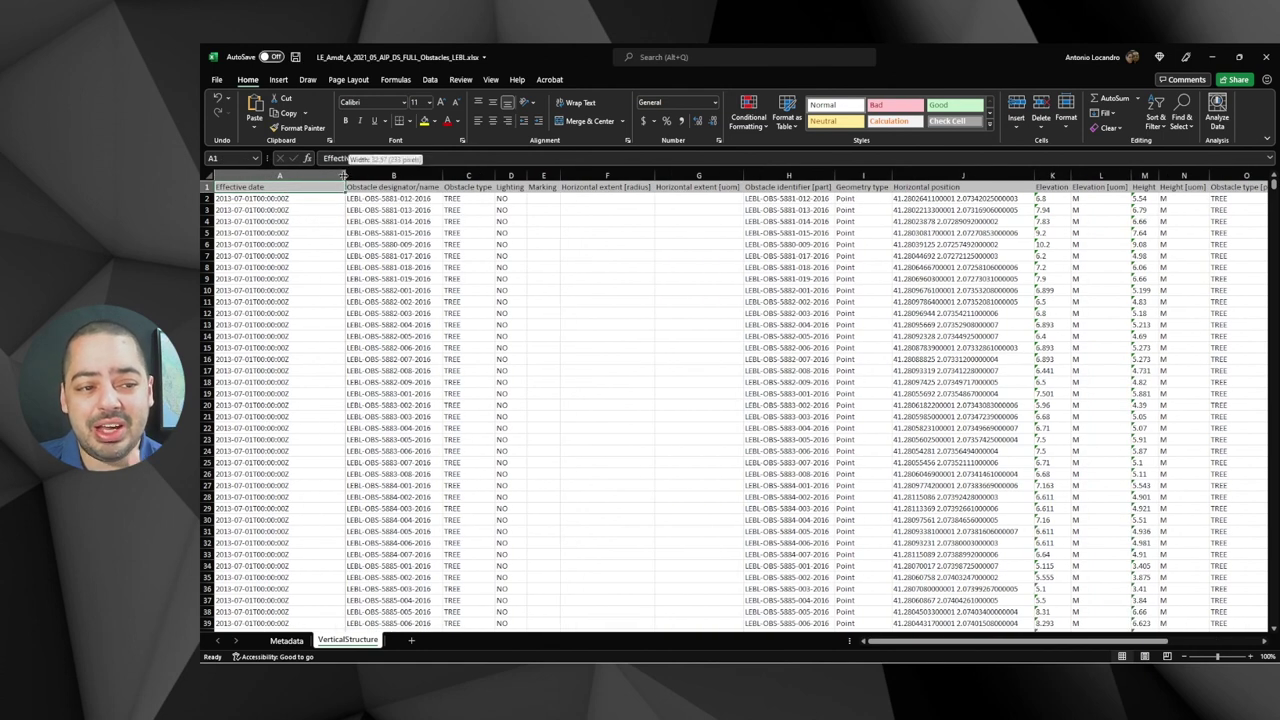
drag(343, 176, 331, 184)
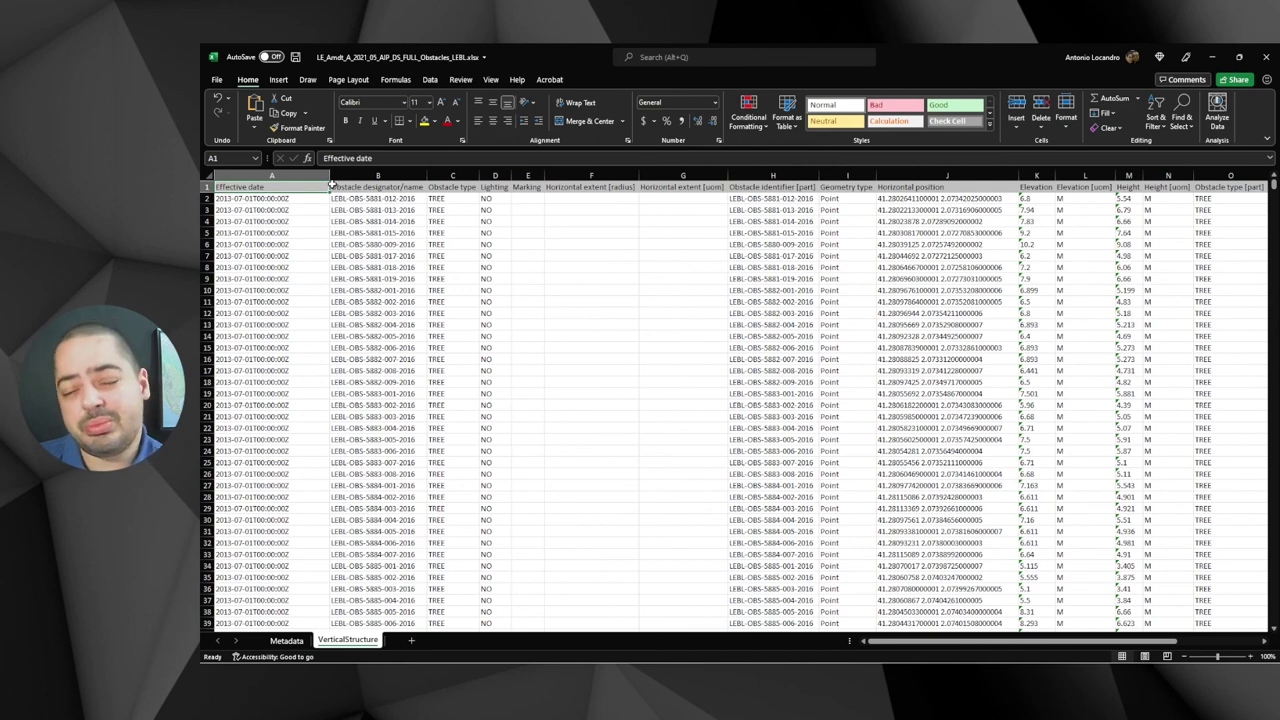
click(462, 191)
click(1160, 112)
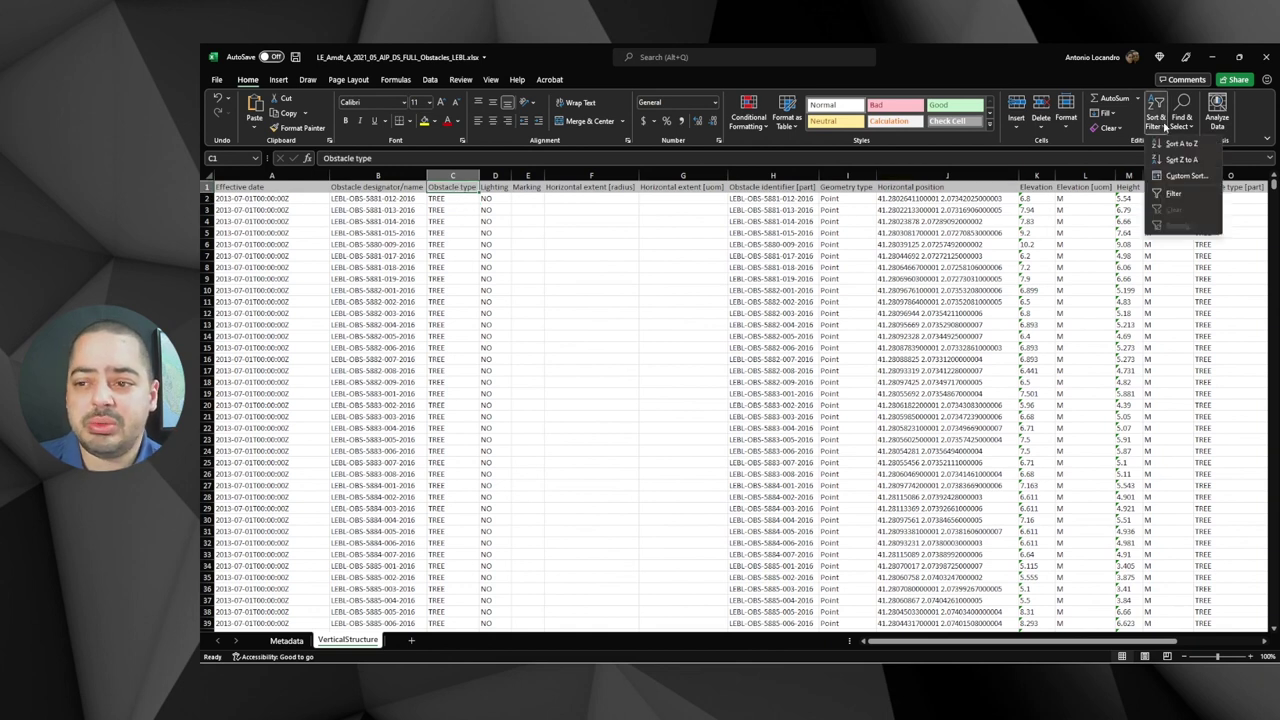
click(1168, 195)
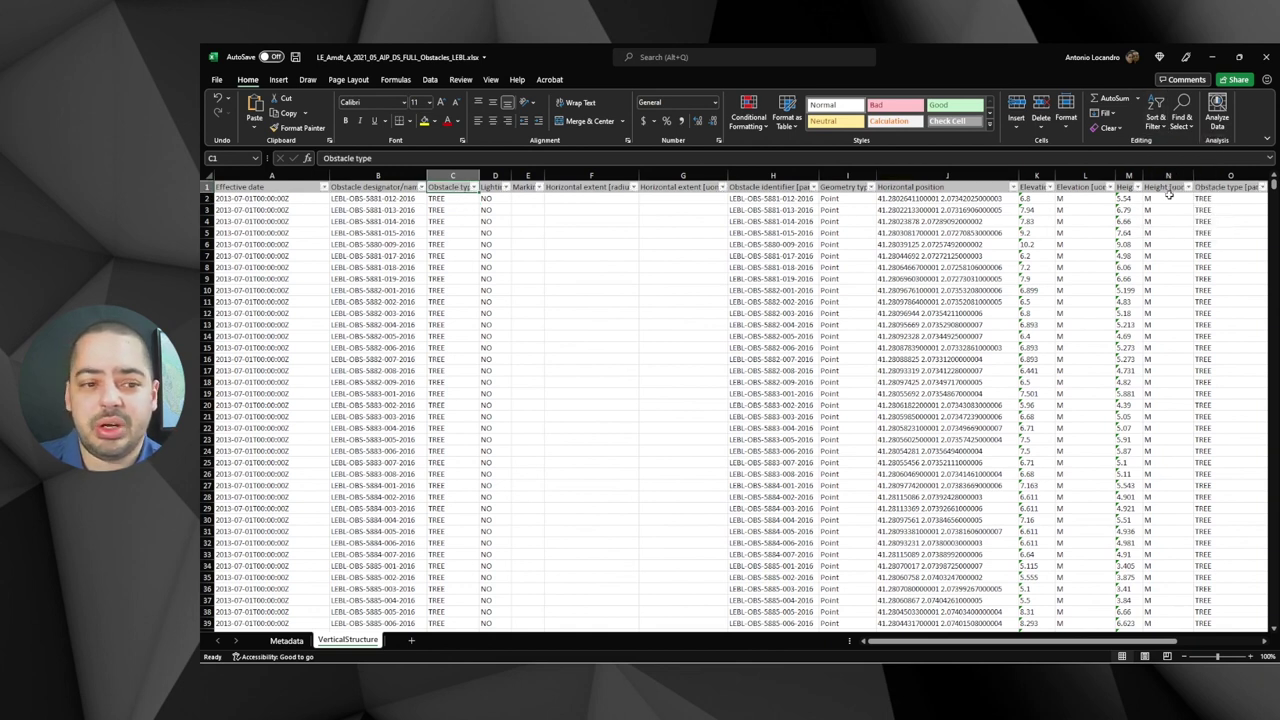
- Filter the Lighting column to YES only, keeping 159 of 1776 obstacles
click(475, 188)
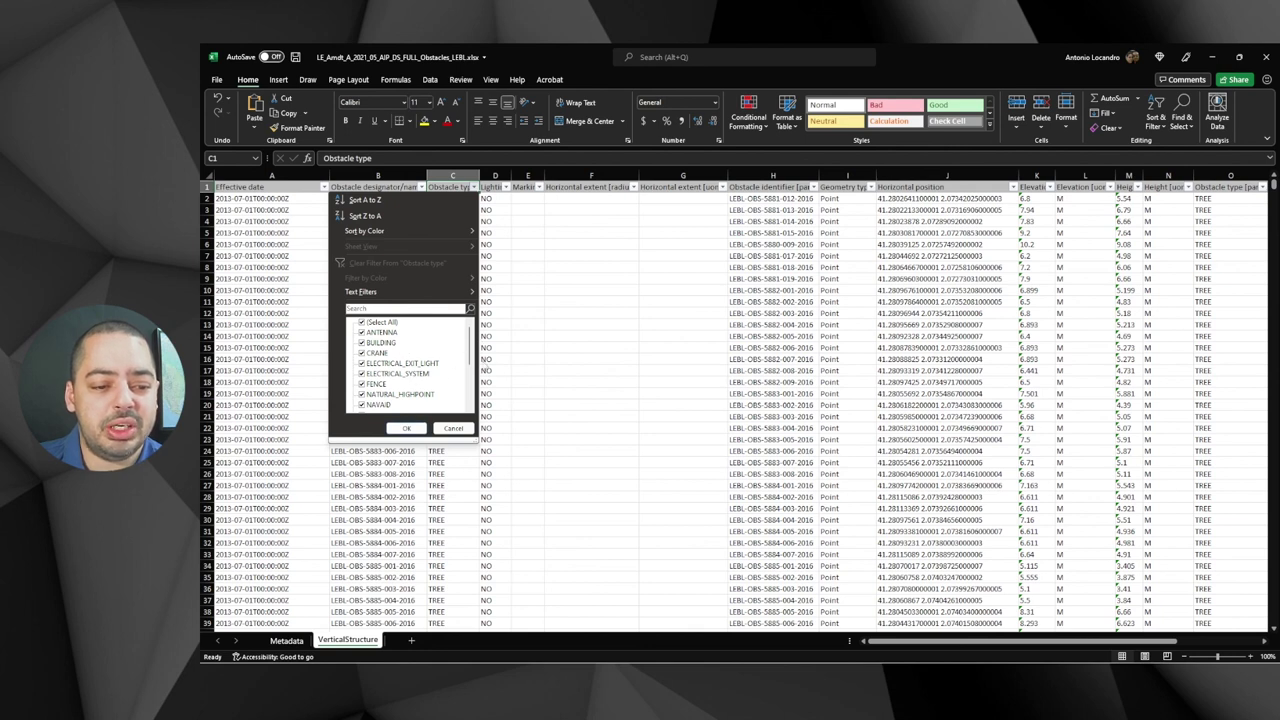
scroll(410, 360, down, 5)
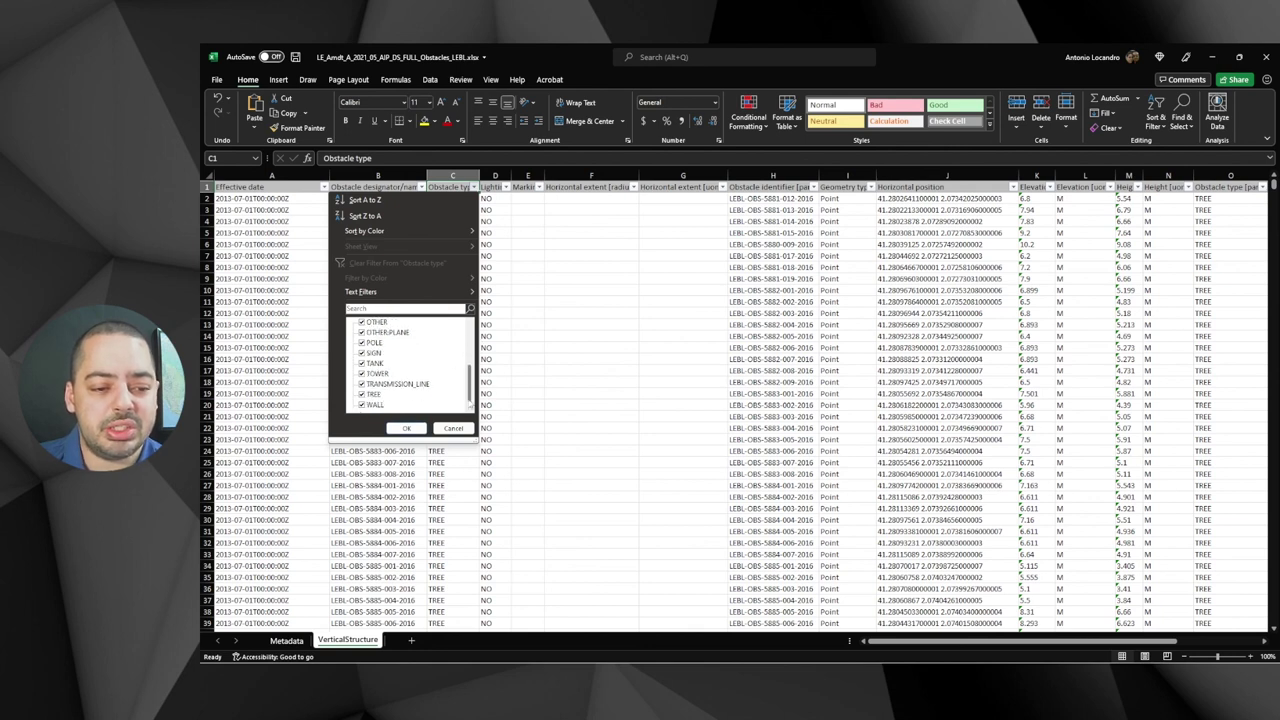
click(422, 428)
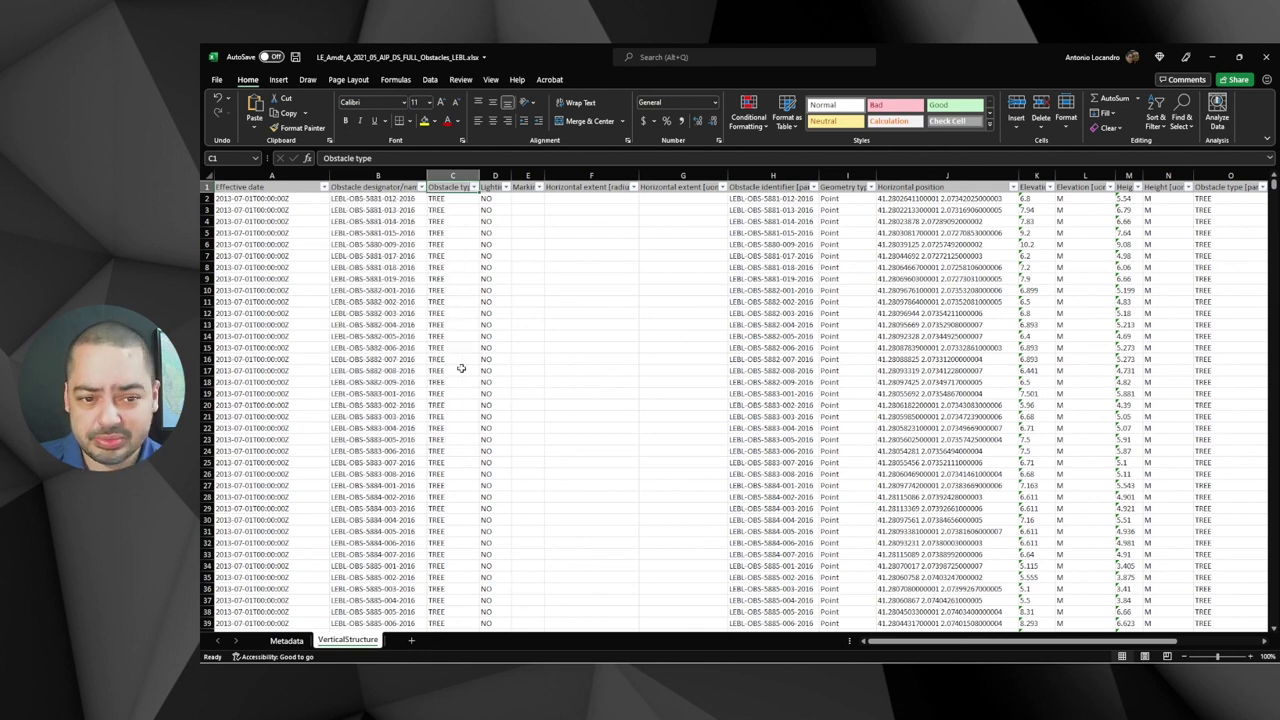
click(506, 188)
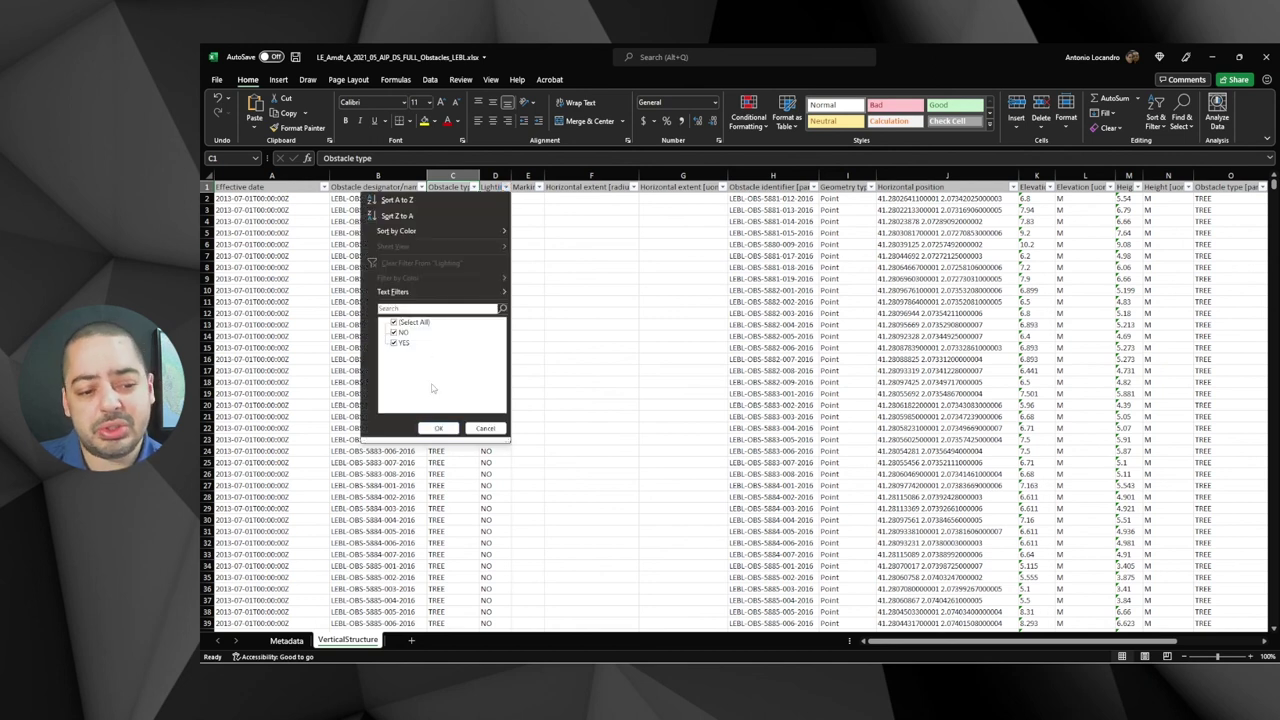
click(394, 332)
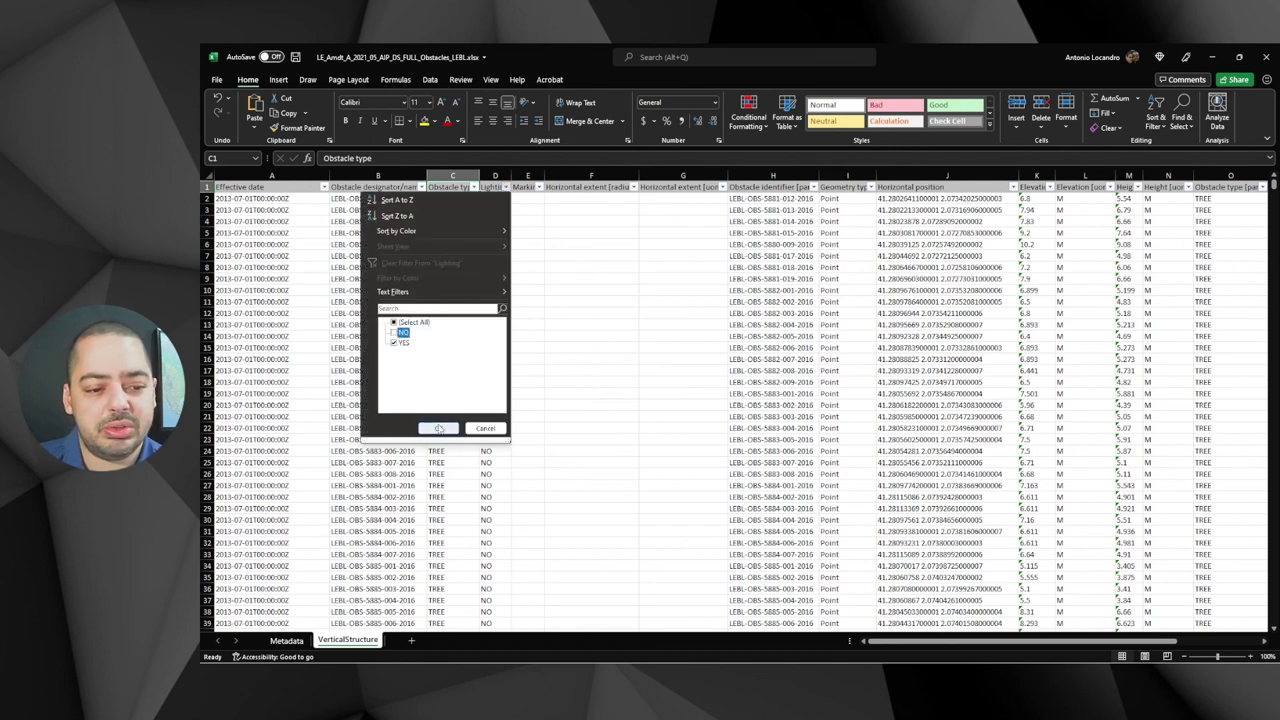
click(438, 428)
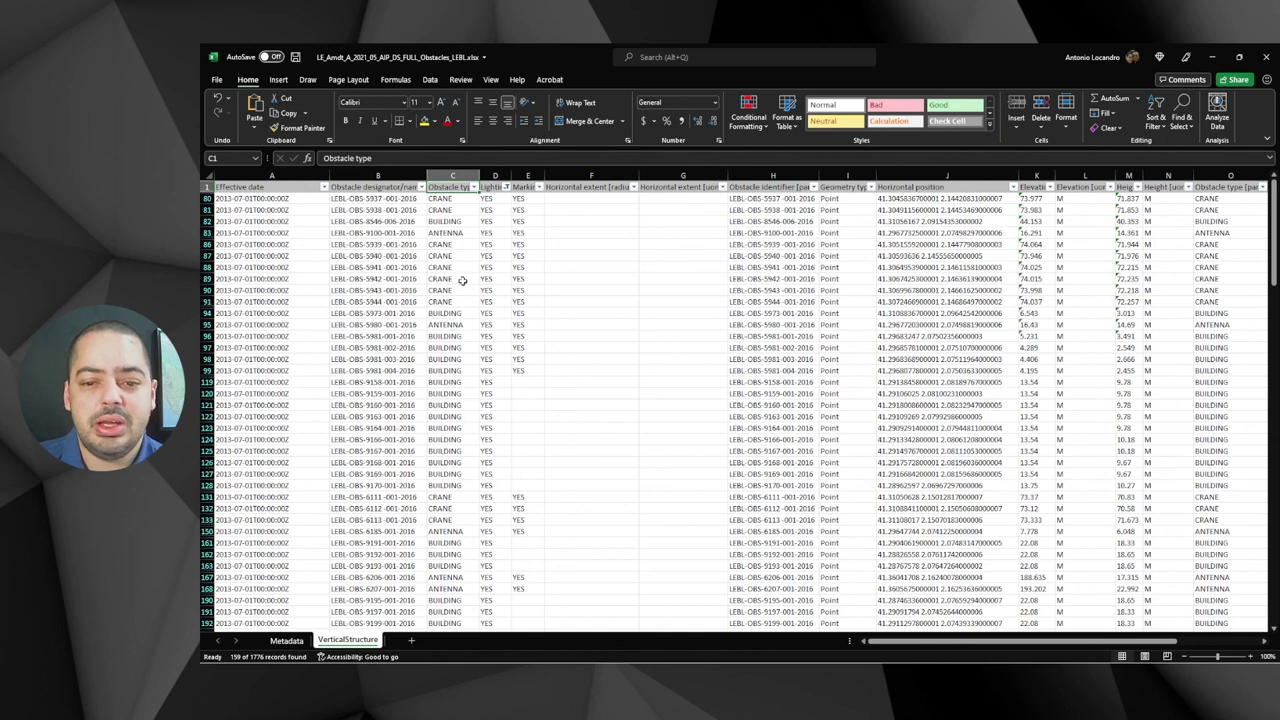
click(603, 221)
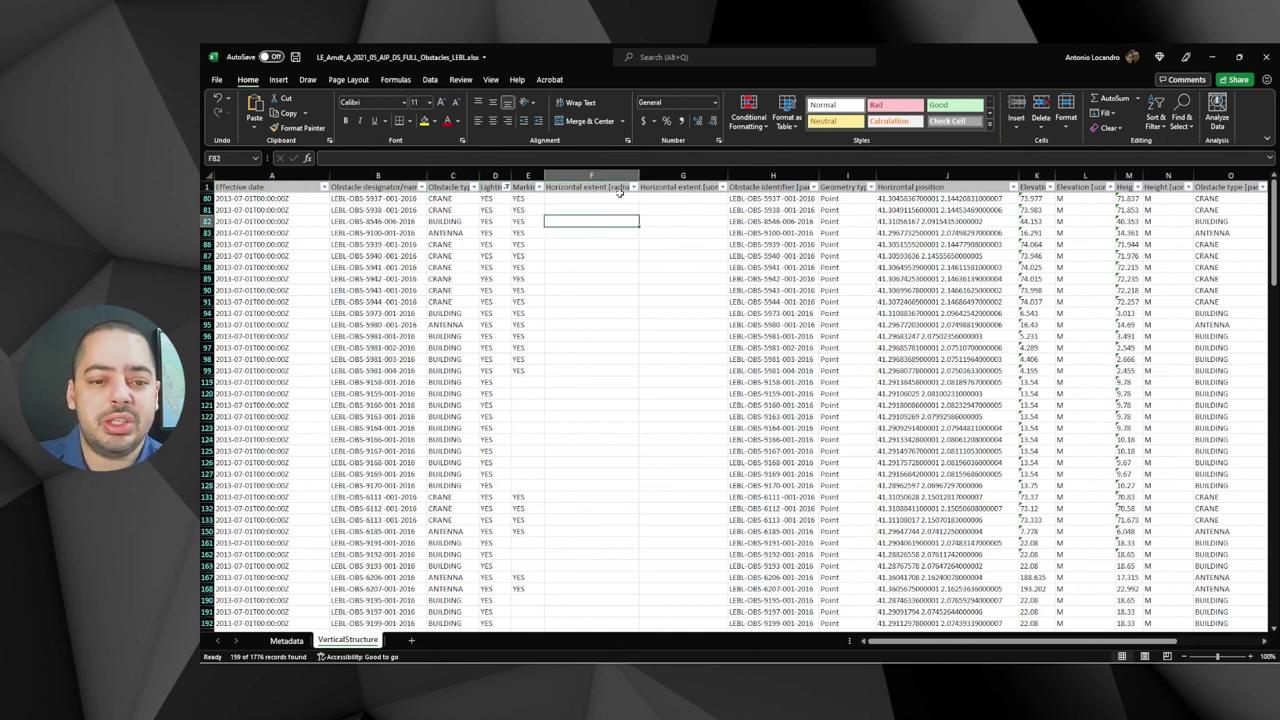
click(616, 198)
click(634, 187)
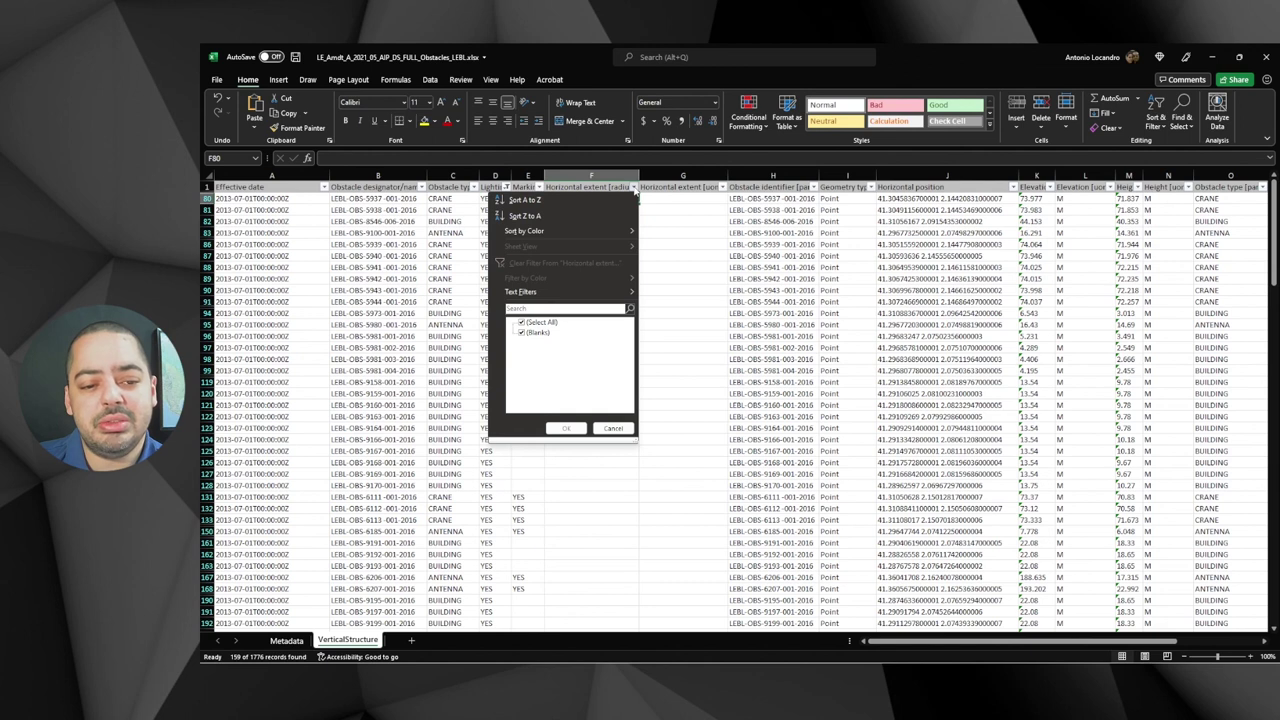
click(634, 188)
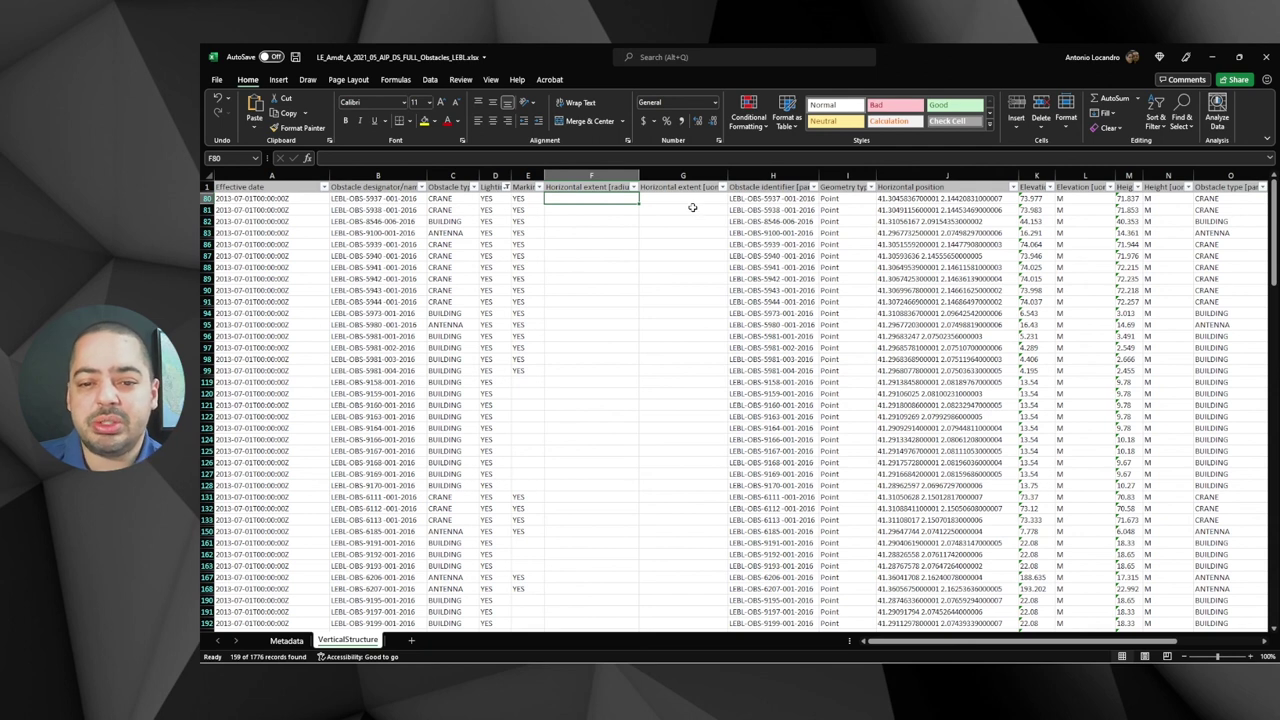
click(871, 188)
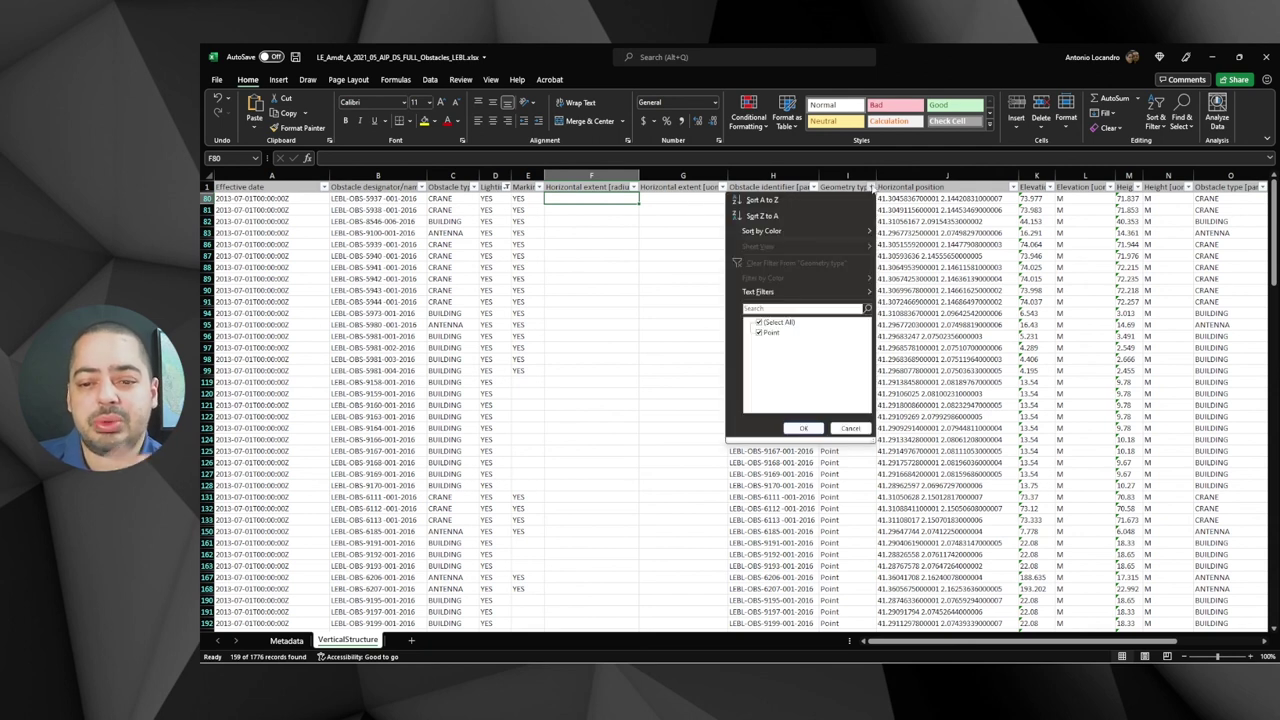
click(804, 428)
click(931, 199)
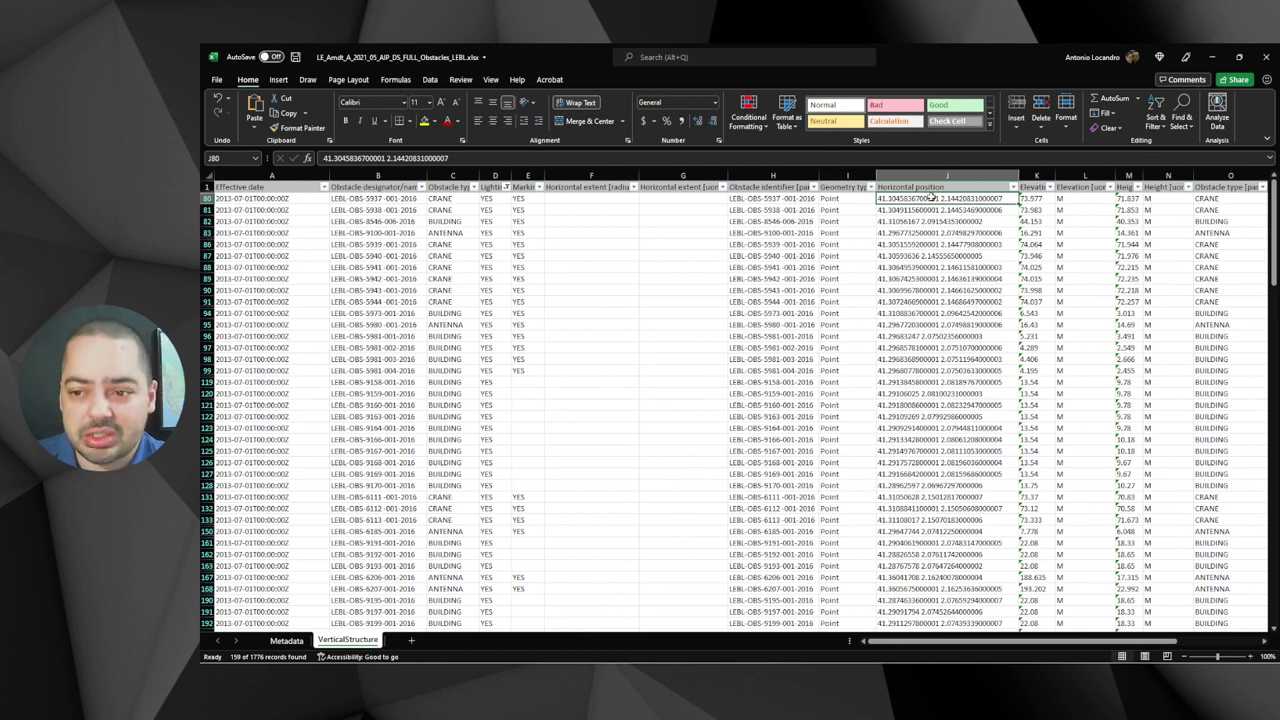
drag(925, 642, 1007, 648)
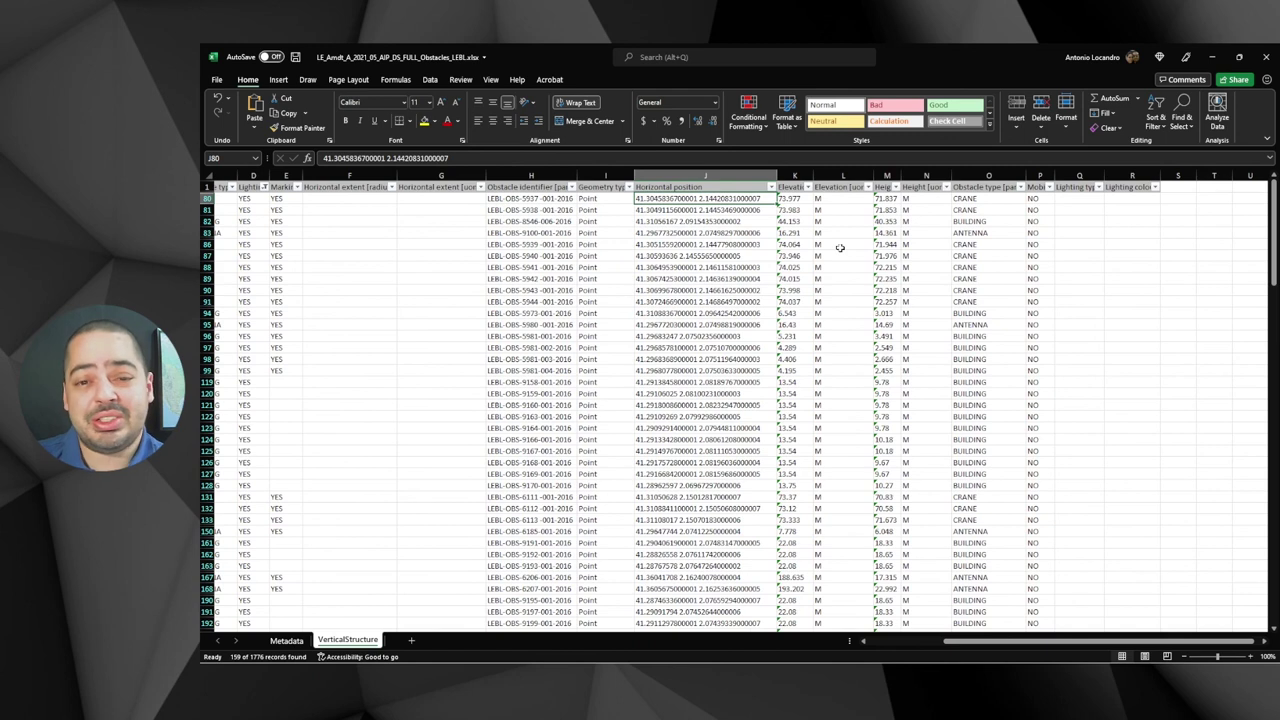